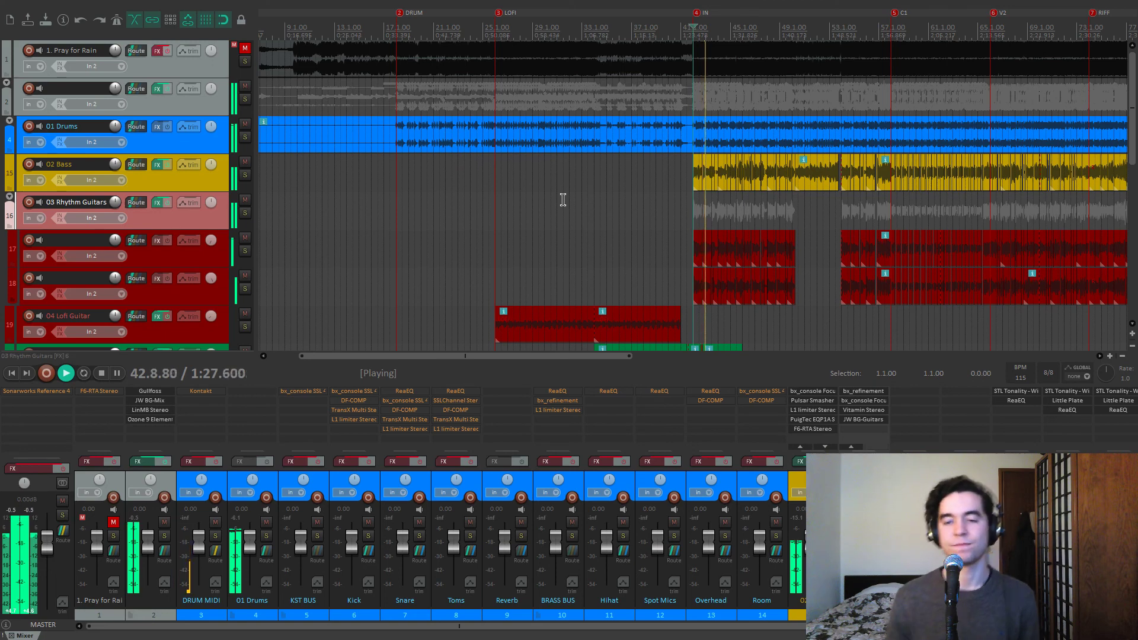
Step: Stop playback and bypass Gullfoss, JW BG-Mix and LinMB Stereo in the track 2 folder's effect chain
scroll(563, 200, "down", 2)
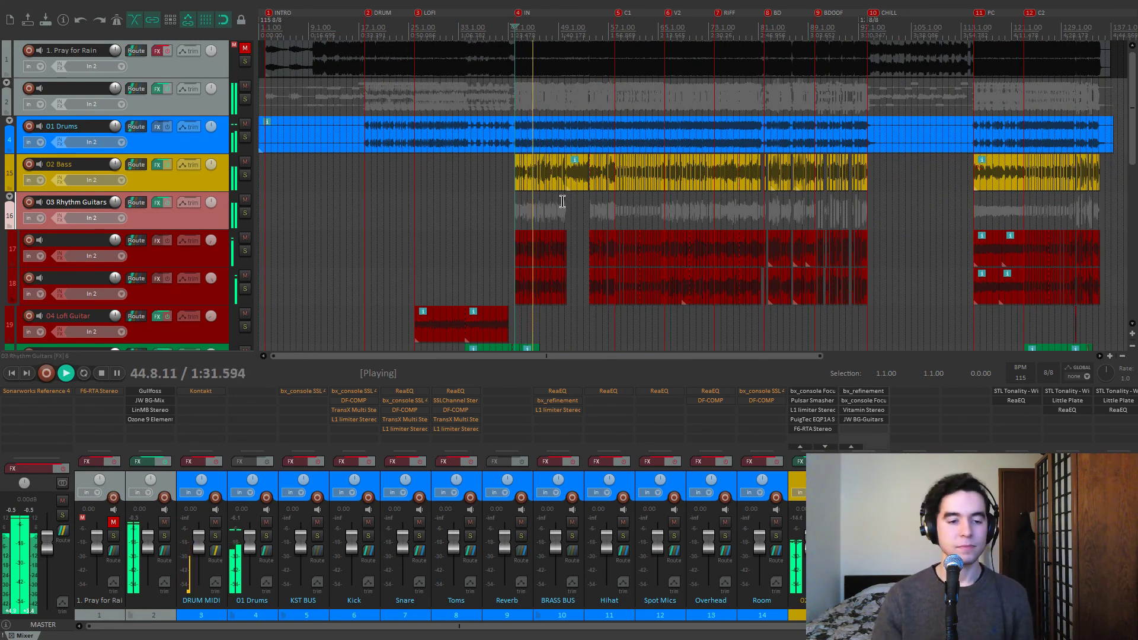
key("space")
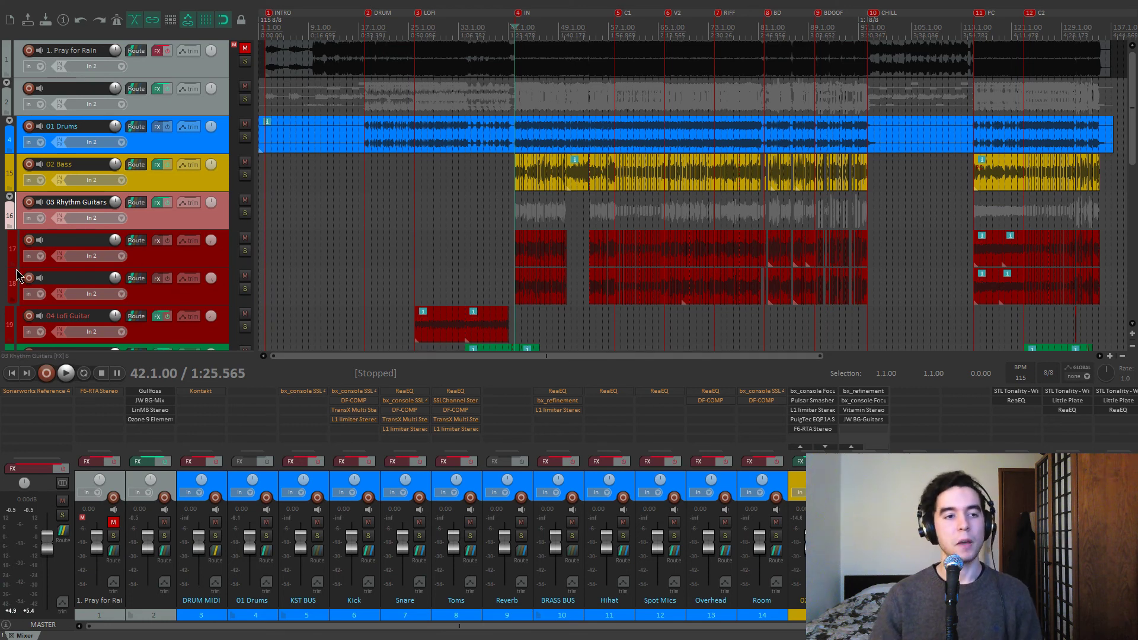
scroll(1, 259, "down", 1)
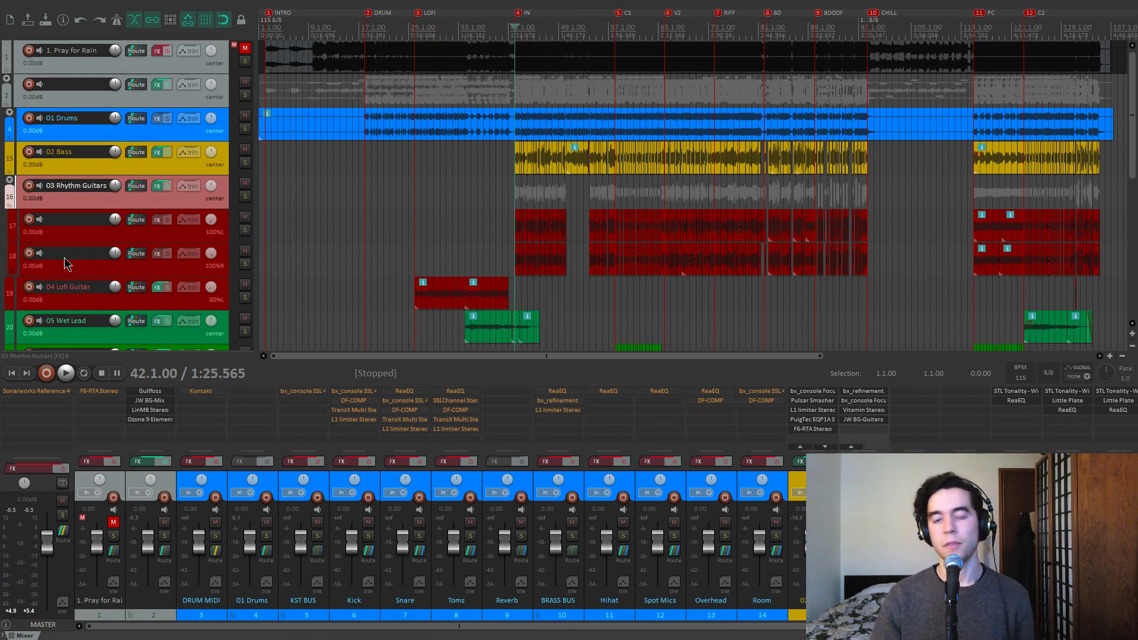
left_click(142, 464)
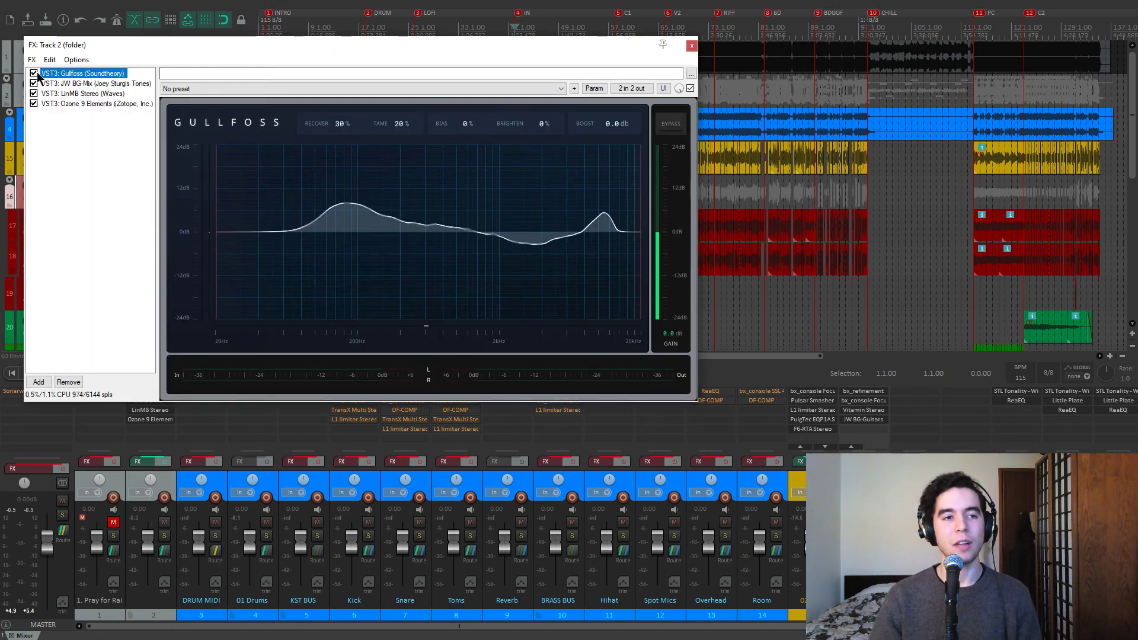
left_click(34, 74)
left_click(29, 84)
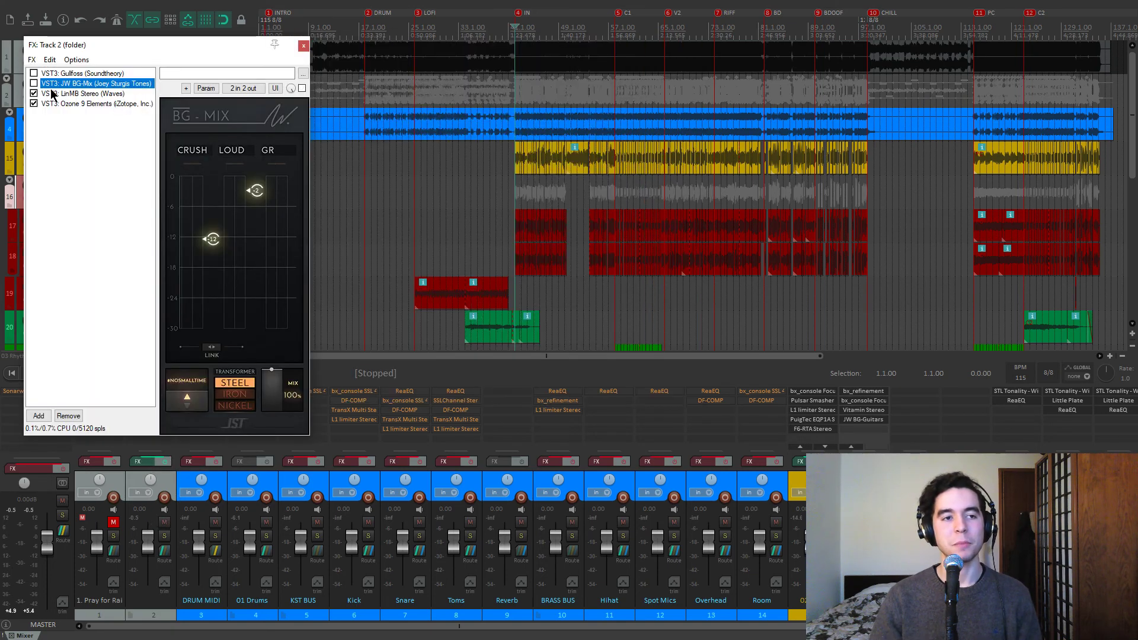
left_click(52, 94)
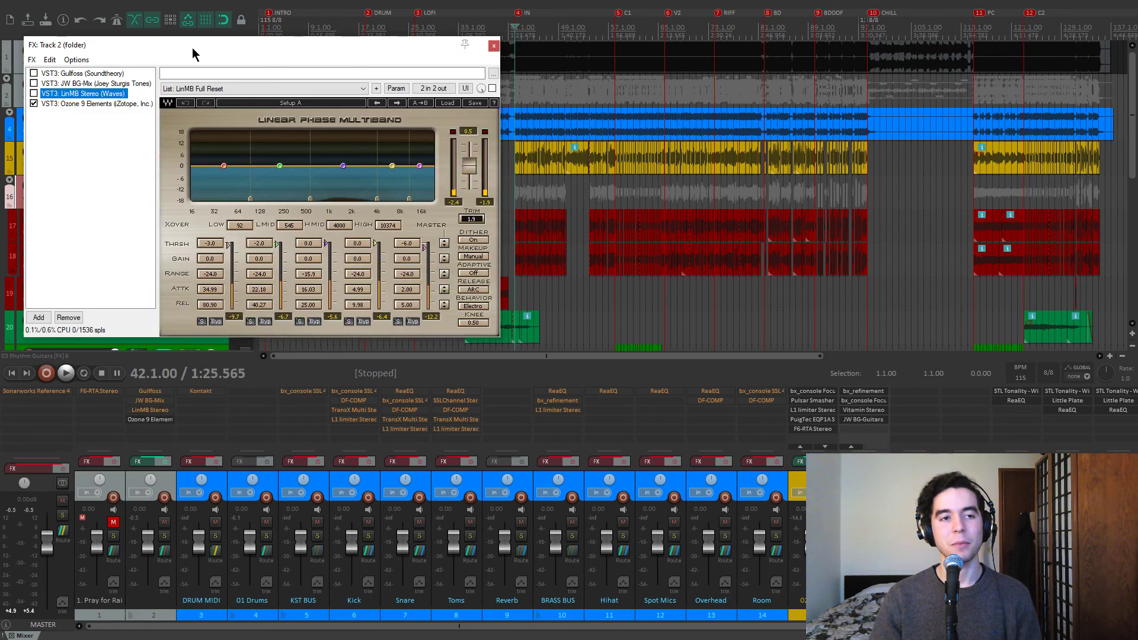
left_click_drag(193, 54, 284, 118)
left_click(584, 111)
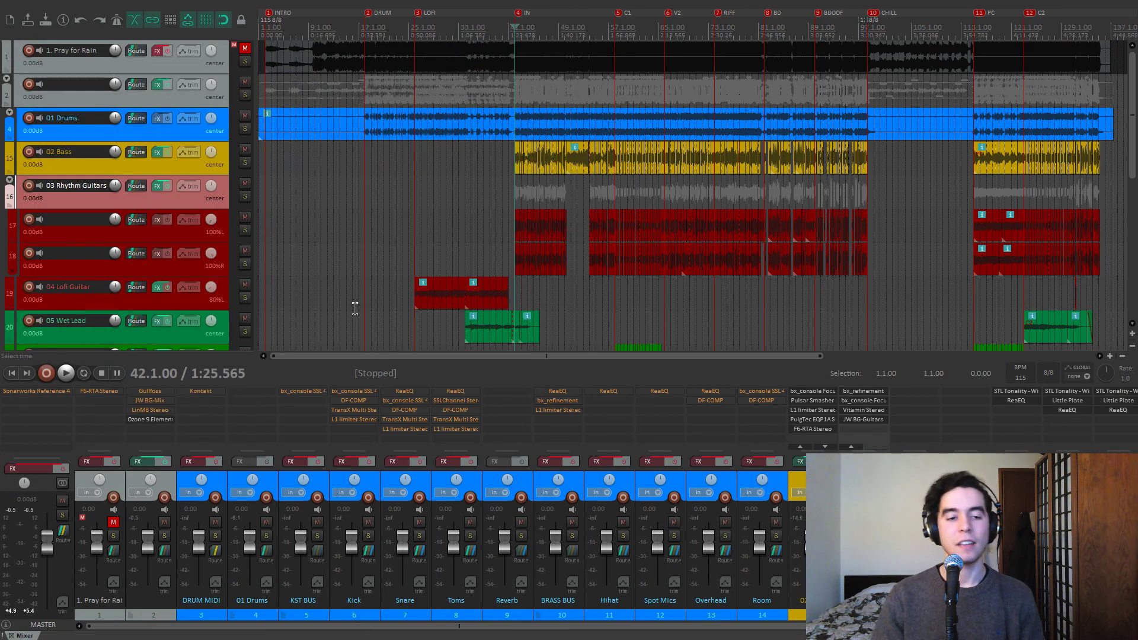
Step: Examine the GGD P4 Kit in the DRUM MIDI track's Kontakt instrument, including the available snare and kick drum models
left_click(223, 482)
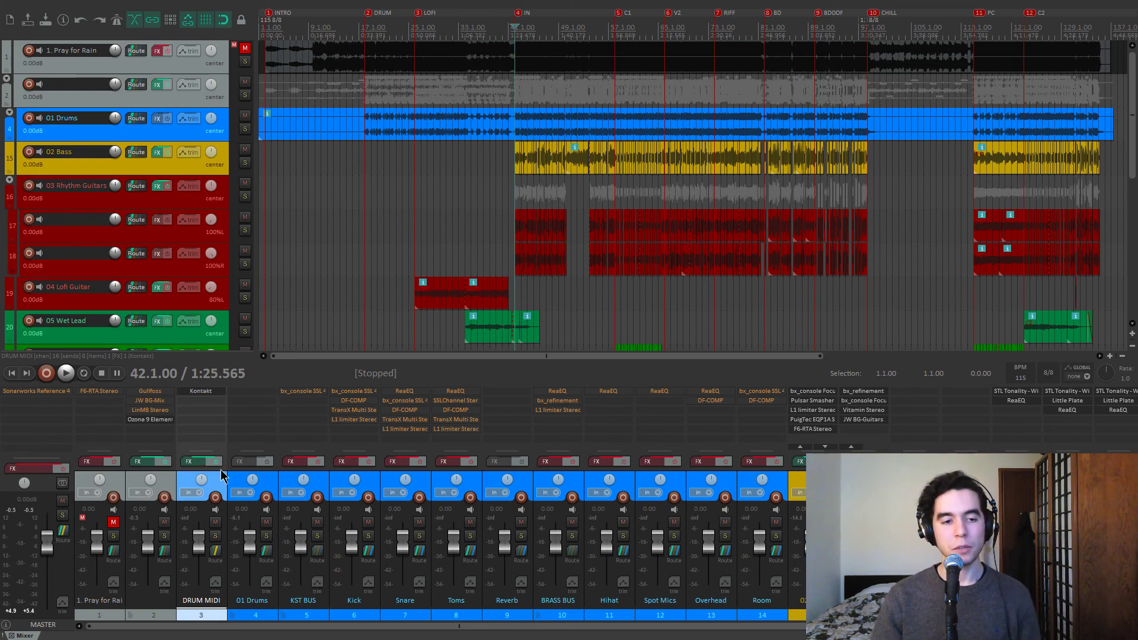
left_click(201, 392)
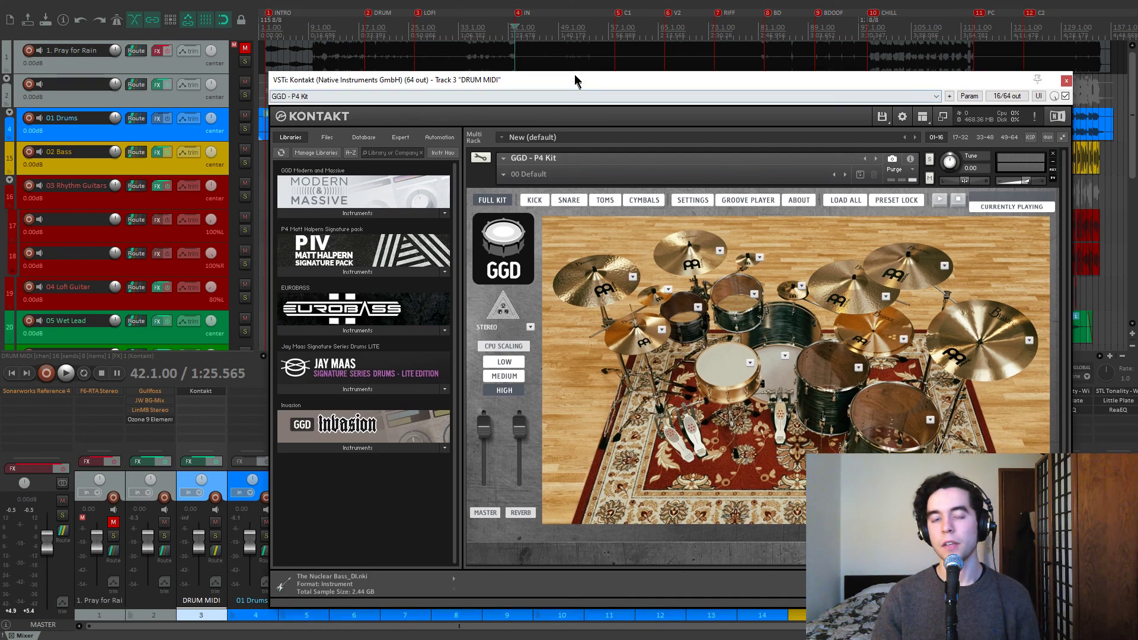
left_click_drag(575, 80, 580, 65)
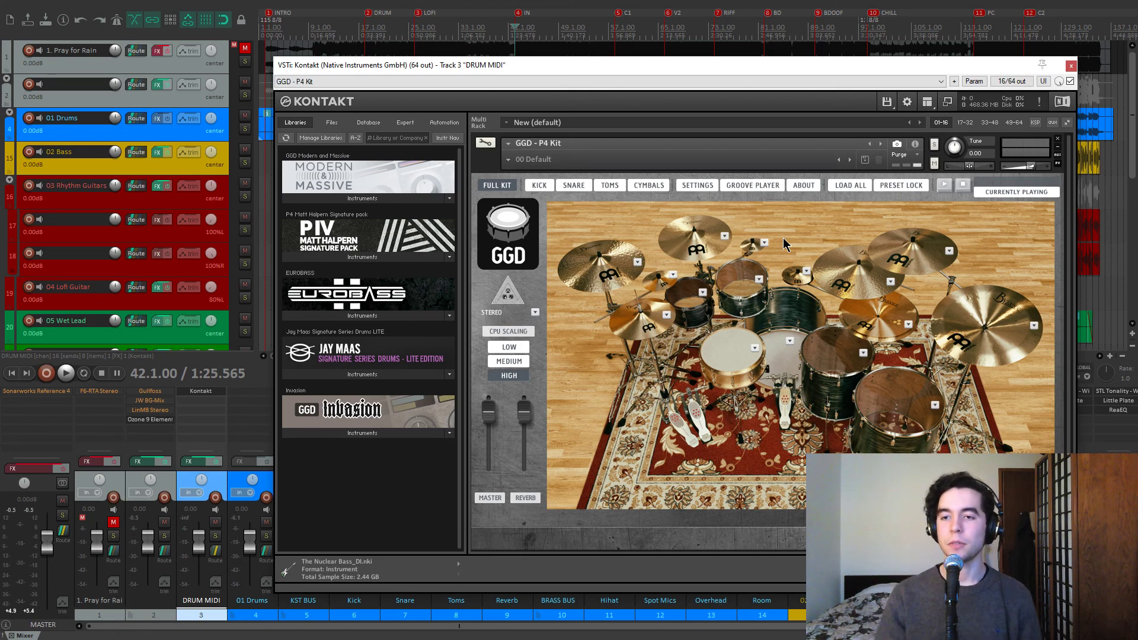
left_click_drag(714, 66, 710, 51)
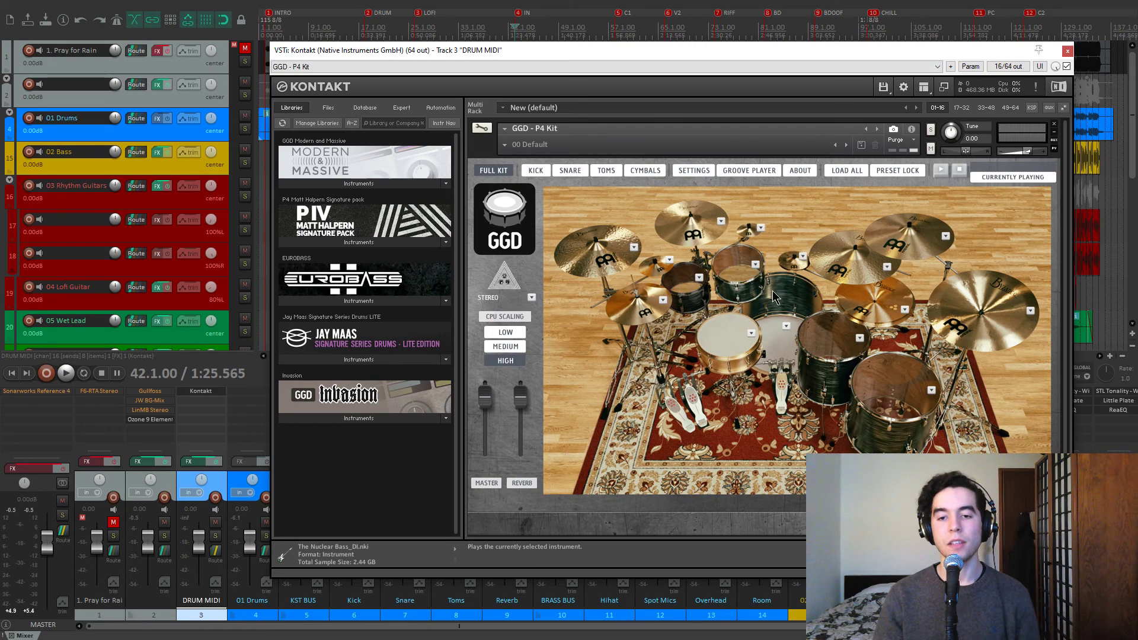
left_click(752, 336)
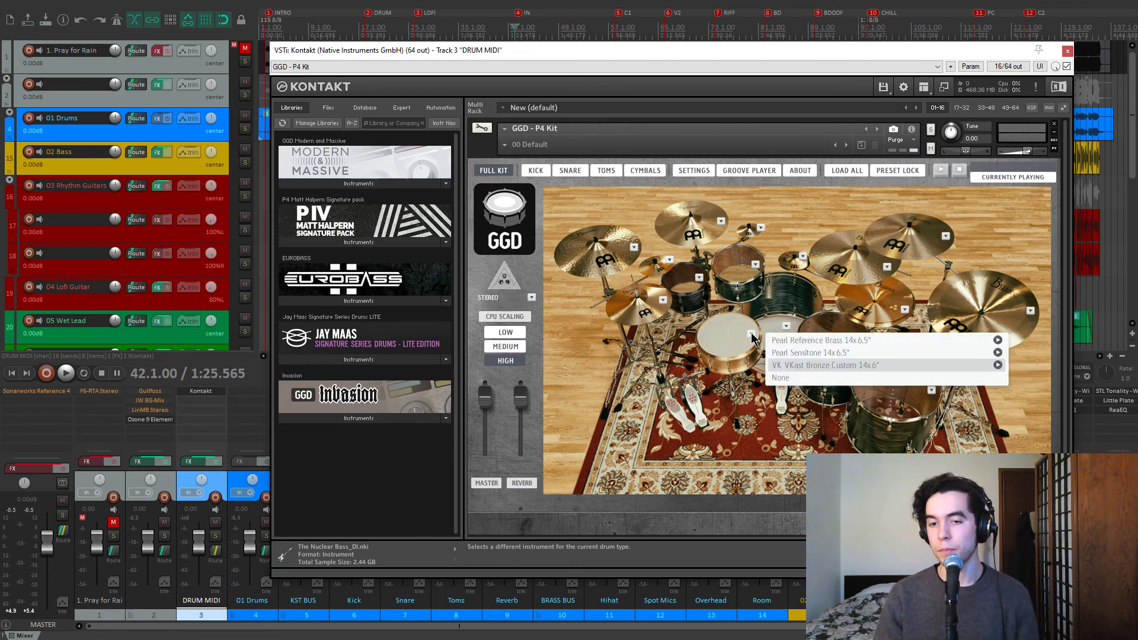
left_click(786, 326)
left_click(786, 326)
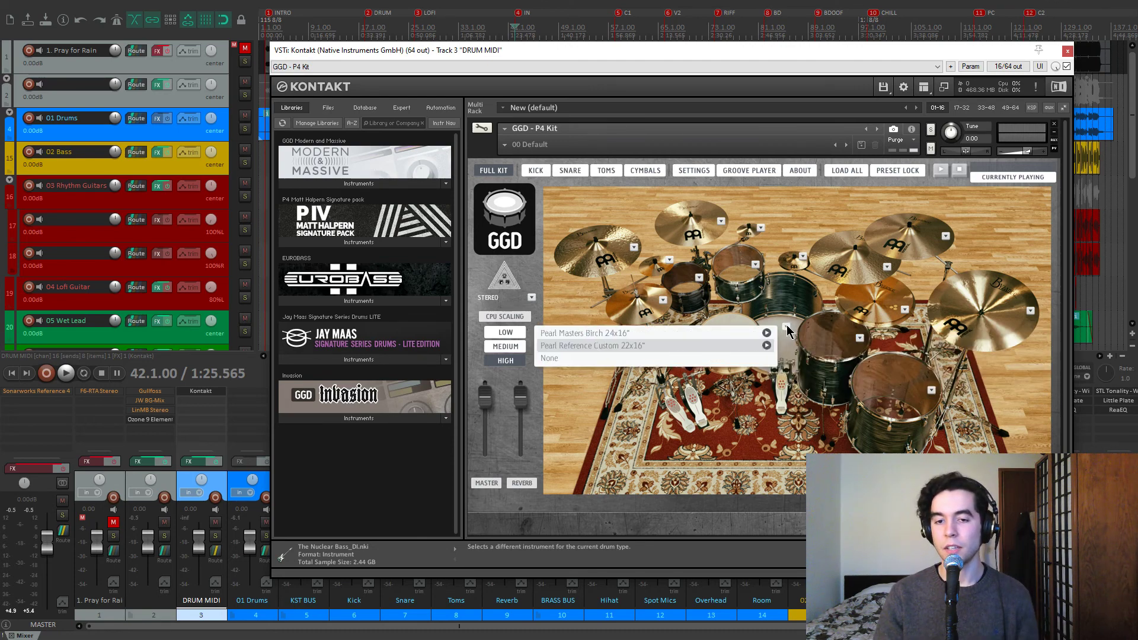
left_click(787, 328)
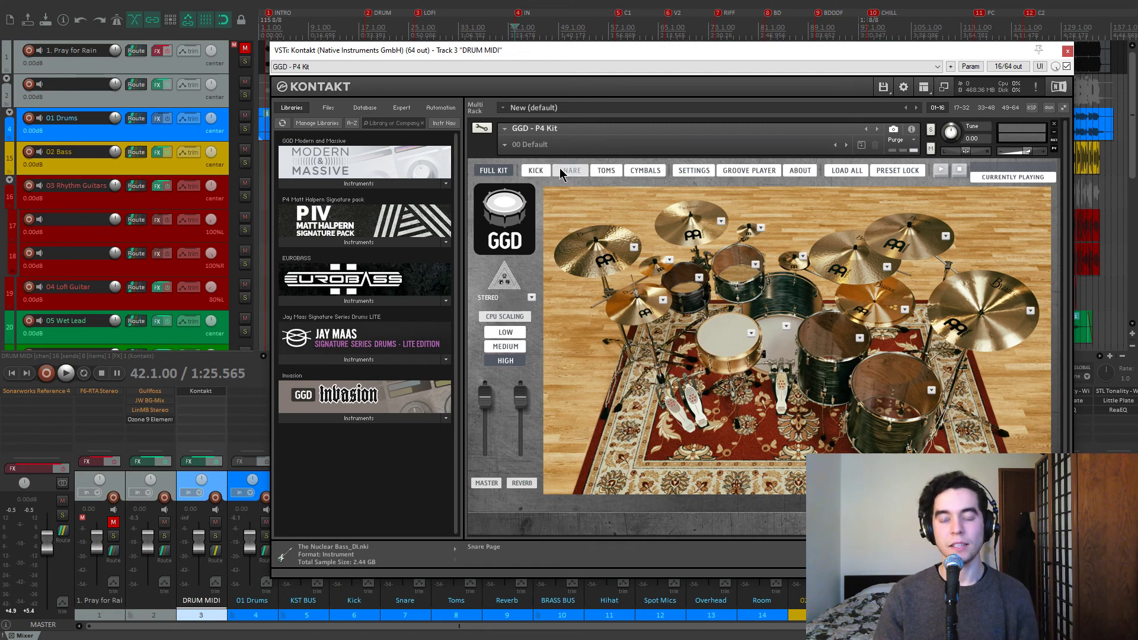
left_click_drag(591, 52, 588, 49)
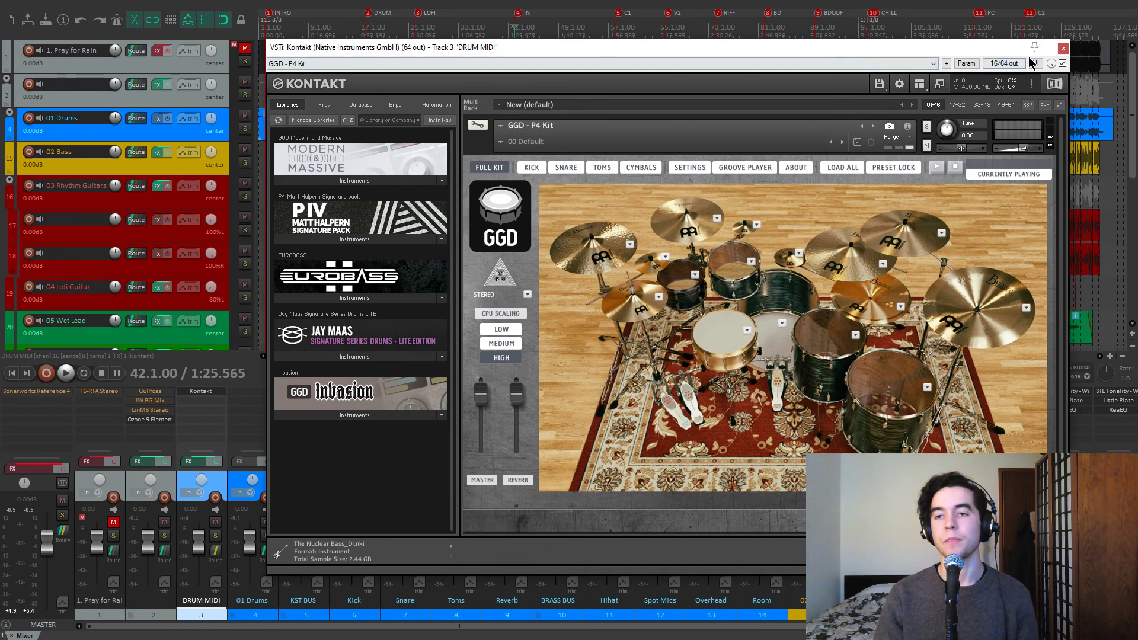
left_click(1065, 49)
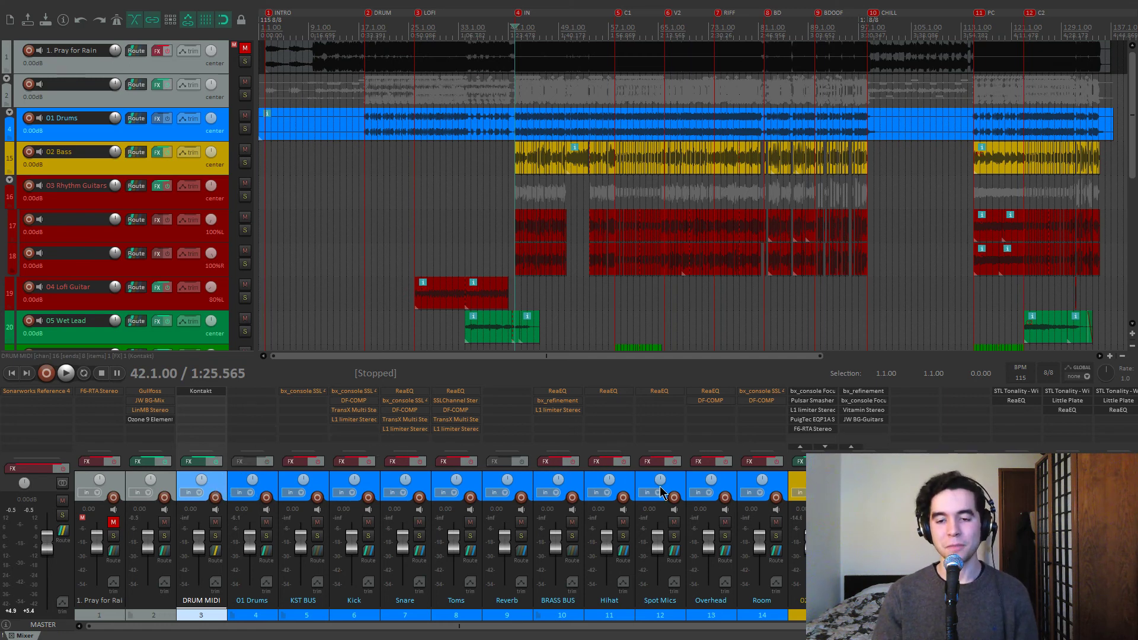
Step: Bypass the DRUM MIDI track's effects and enlarge the mixer area
left_click(215, 462)
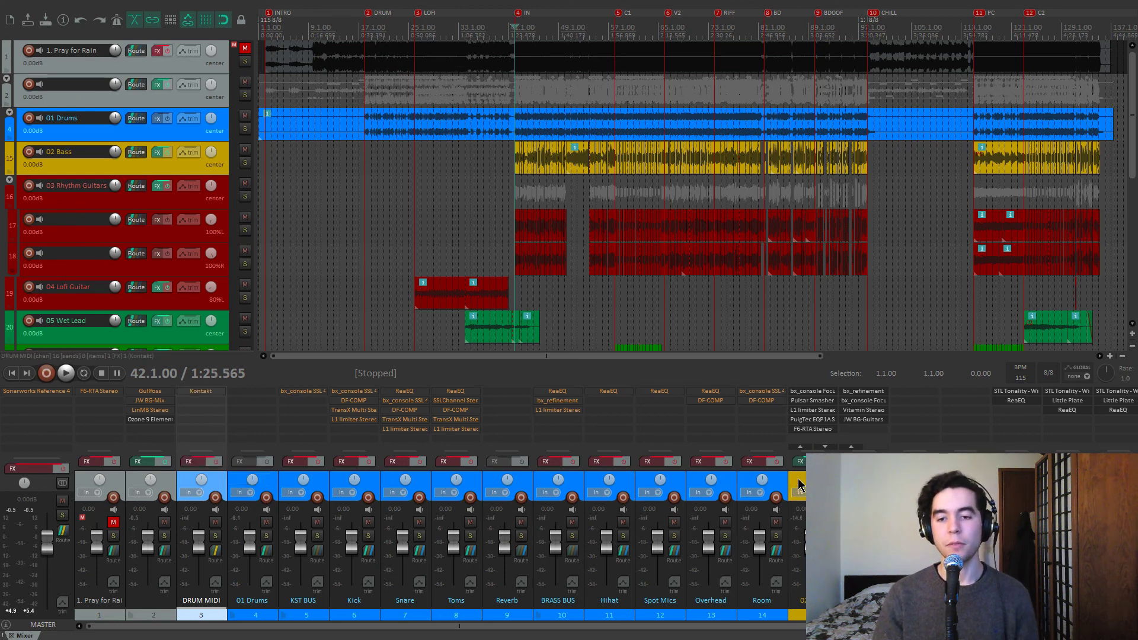
left_click_drag(809, 383, 809, 359)
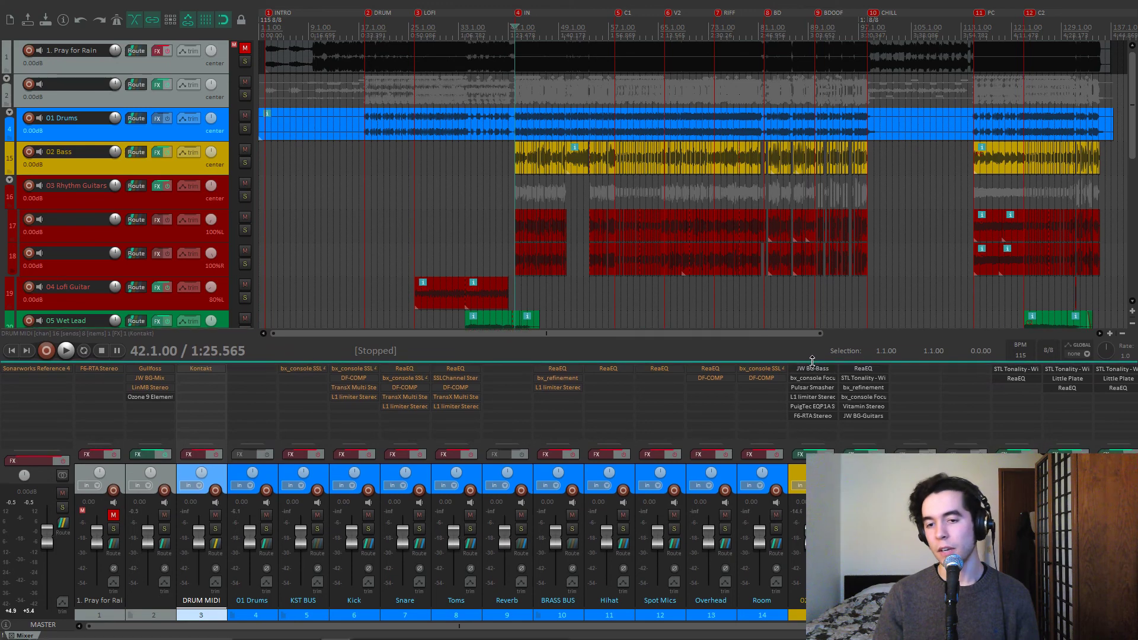
Step: Solo the 02 Bass track and play it back briefly from the IN marker
left_click(245, 163)
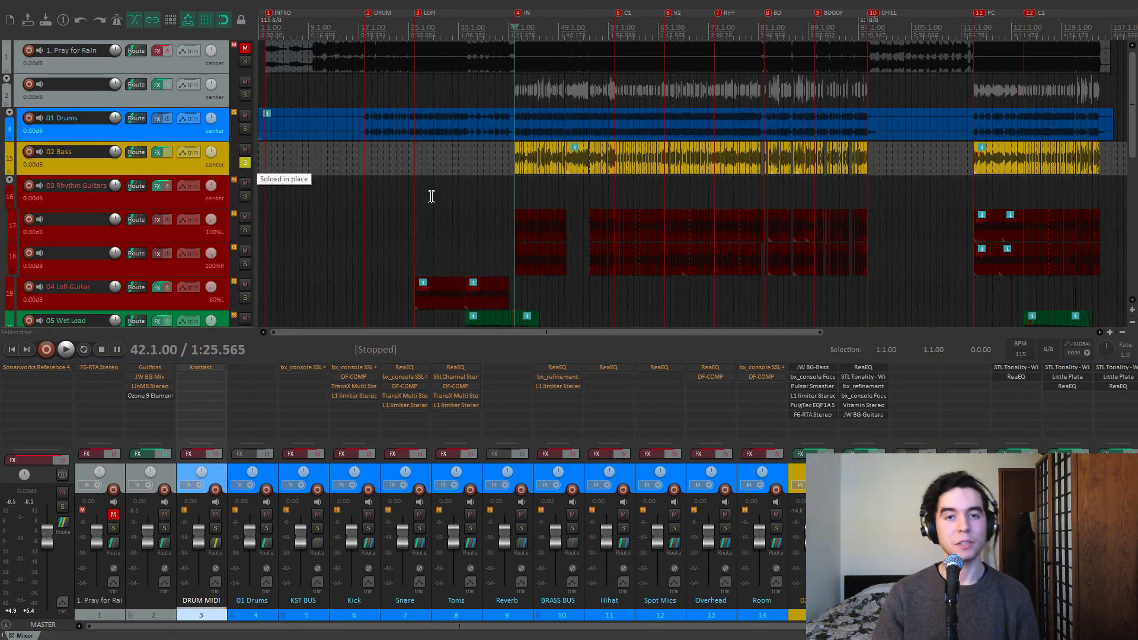
left_click(490, 192)
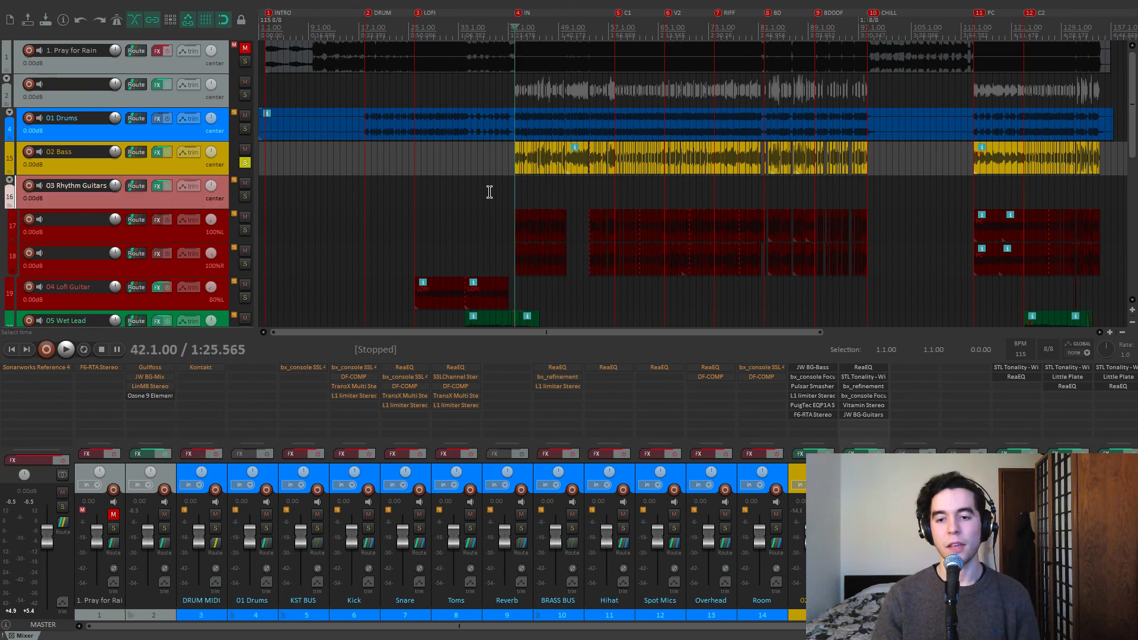
key("space")
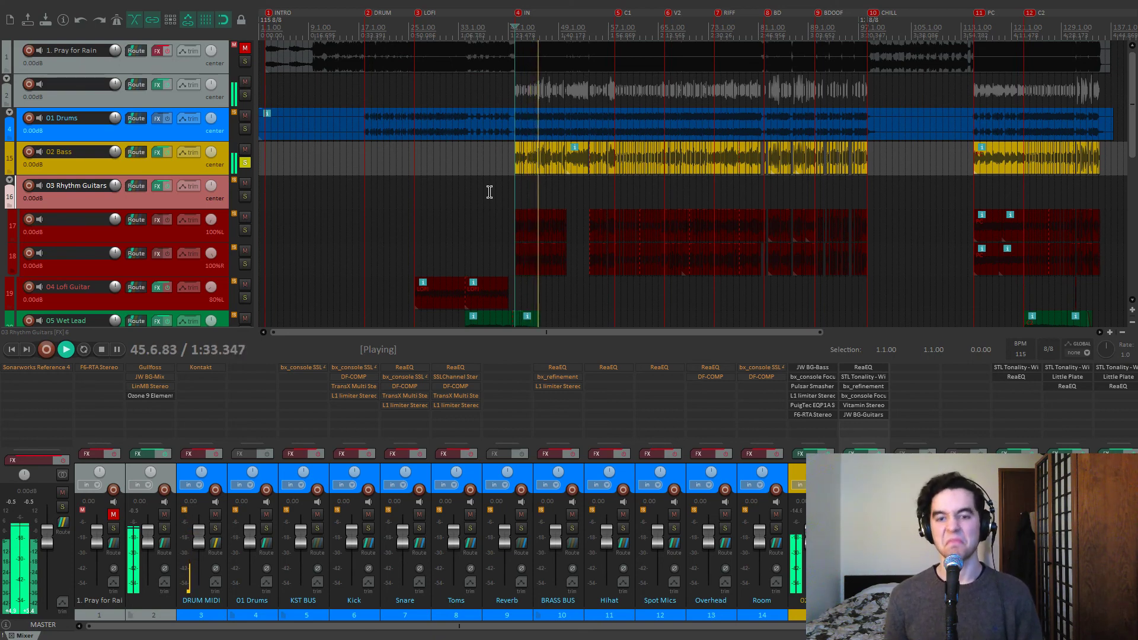
key("space")
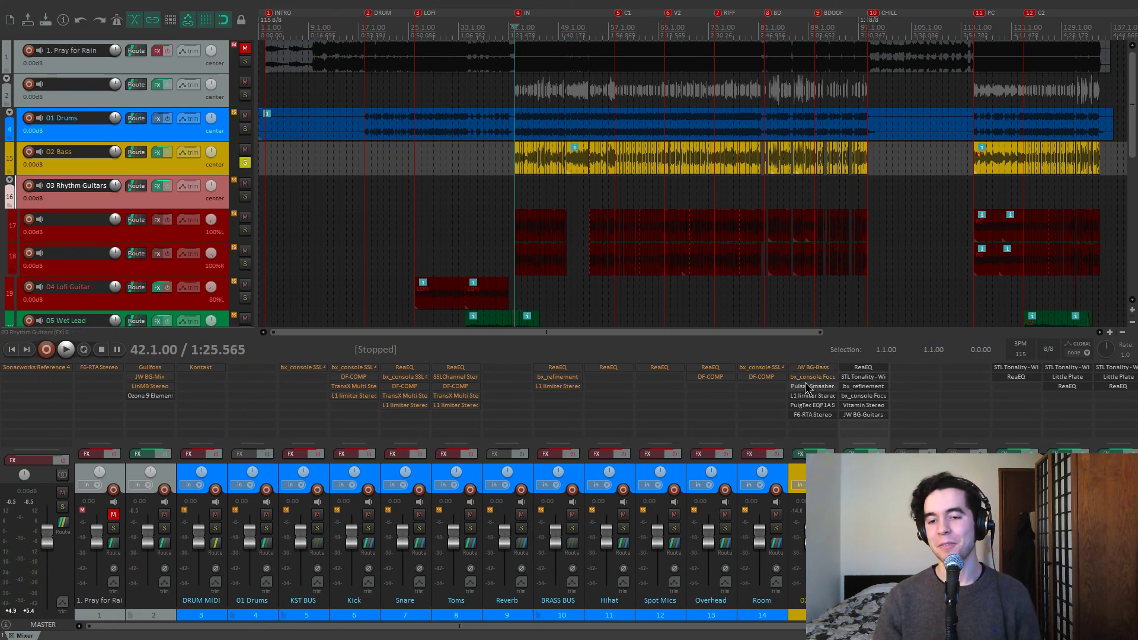
Step: Bypass every effect on 02 Bass, show its effect chain and audition the unprocessed bass
left_click(800, 454)
left_click_drag(184, 45, 380, 65)
key("space")
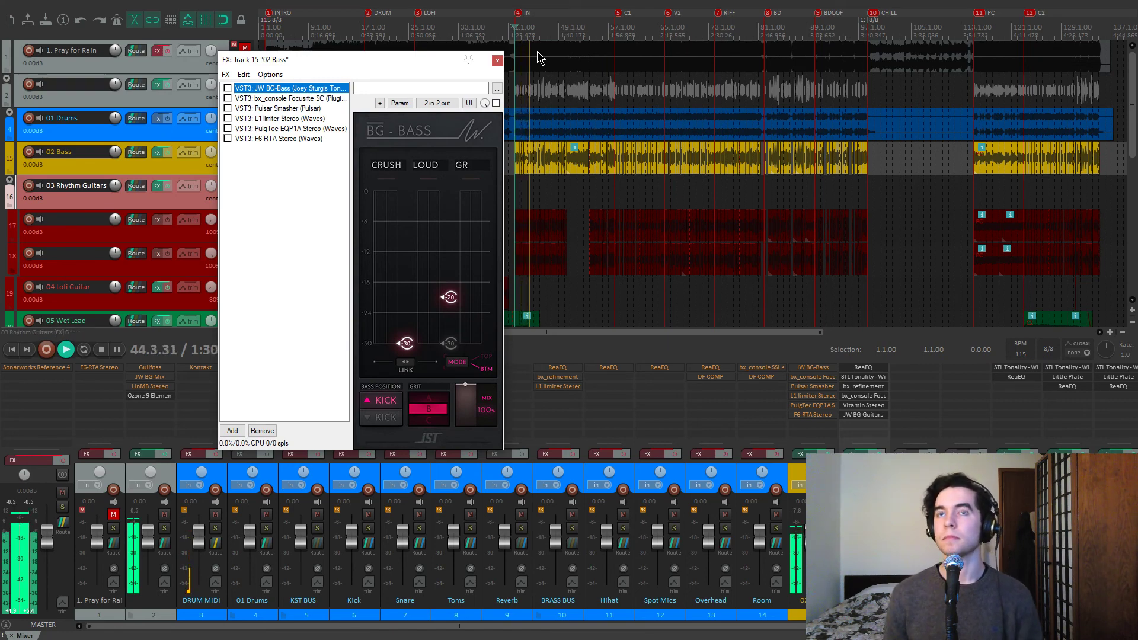
key("space")
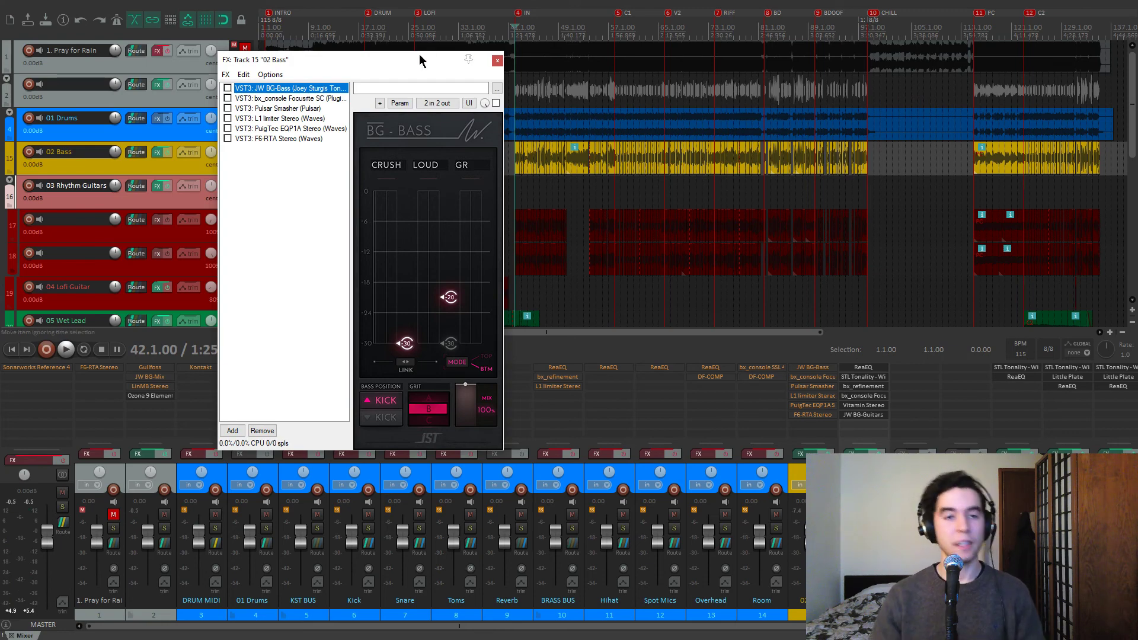
Step: Enable JW BG-Bass in the bass effect chain and switch its mode to TOP
left_click_drag(415, 66, 420, 72)
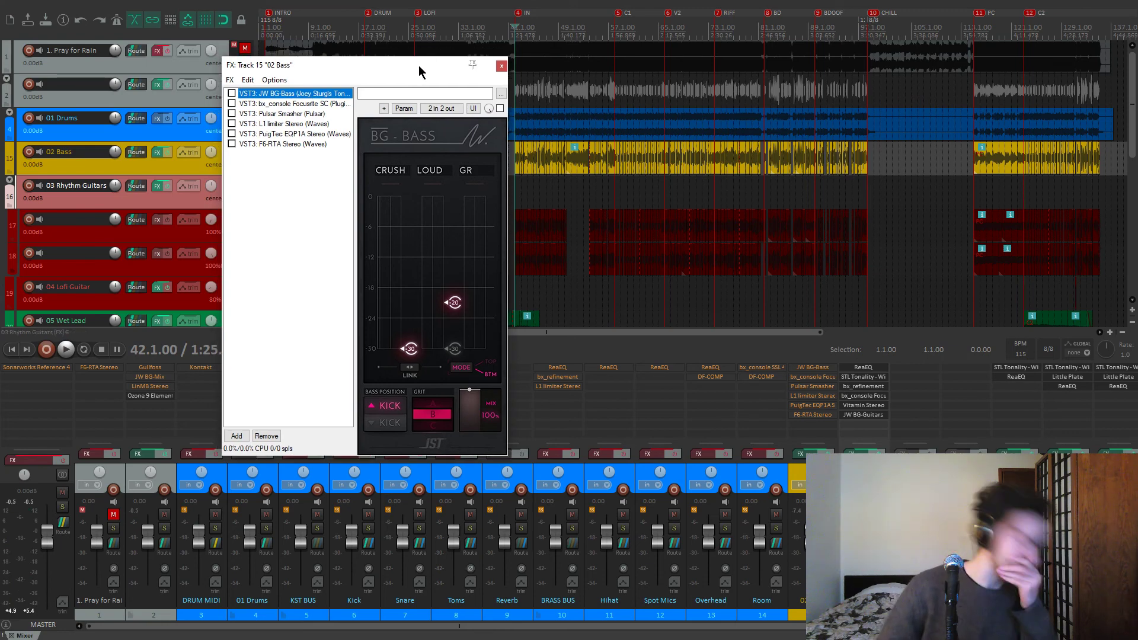
left_click_drag(415, 67, 413, 90)
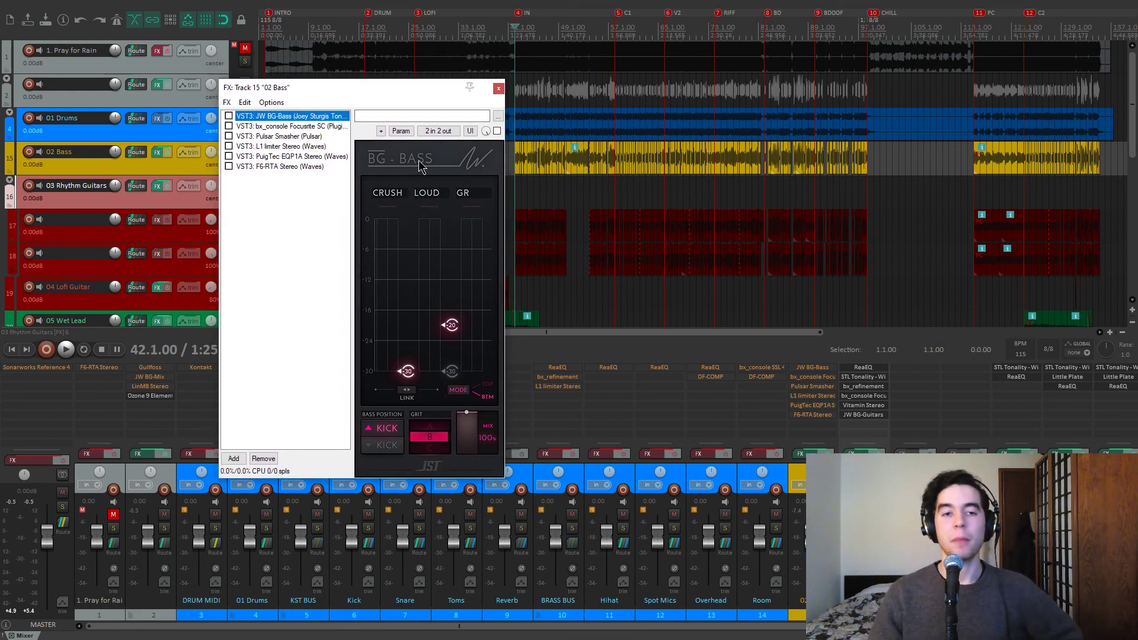
left_click_drag(417, 93, 415, 94)
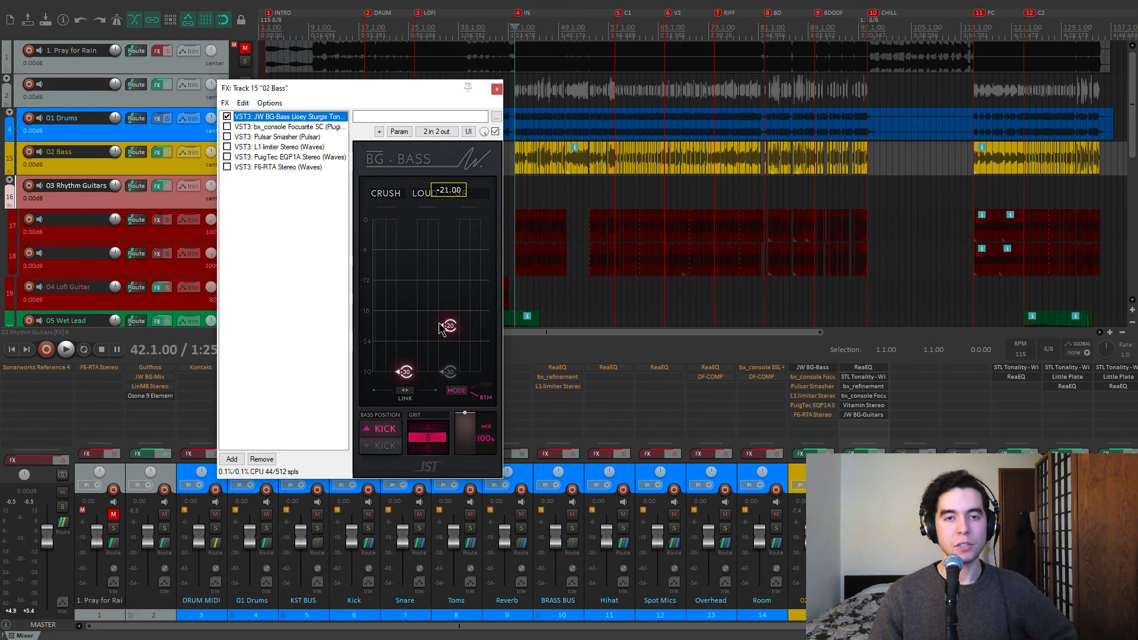
left_click(455, 393)
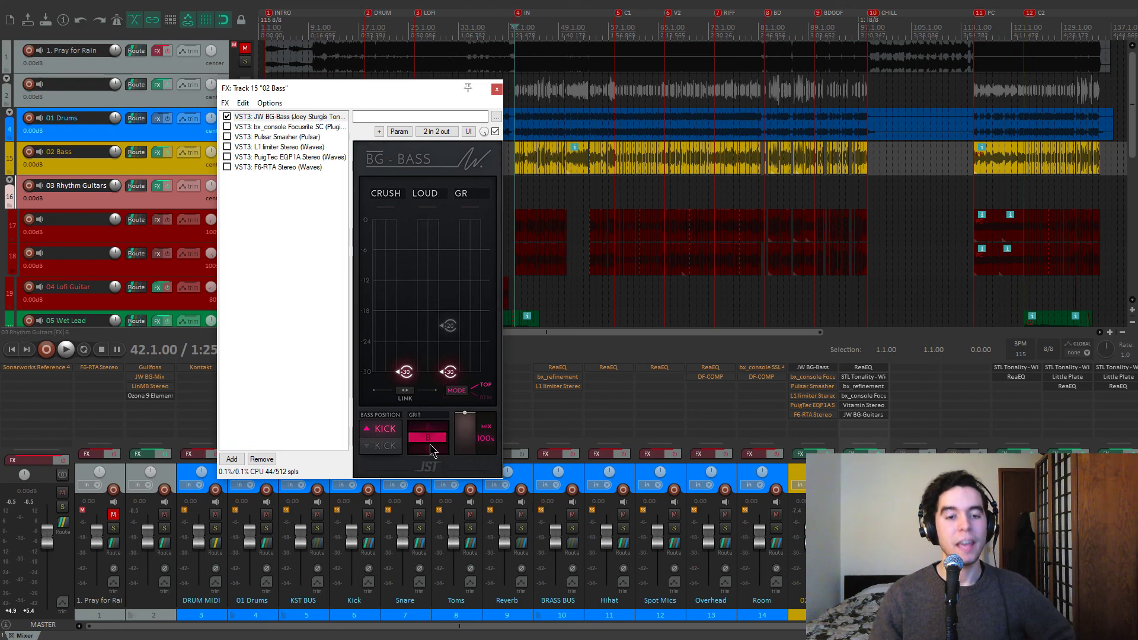
Step: Play the bass while comparing BG-Bass bypassed and enabled, and its BTM mode against TOP
mouse_move(431, 449)
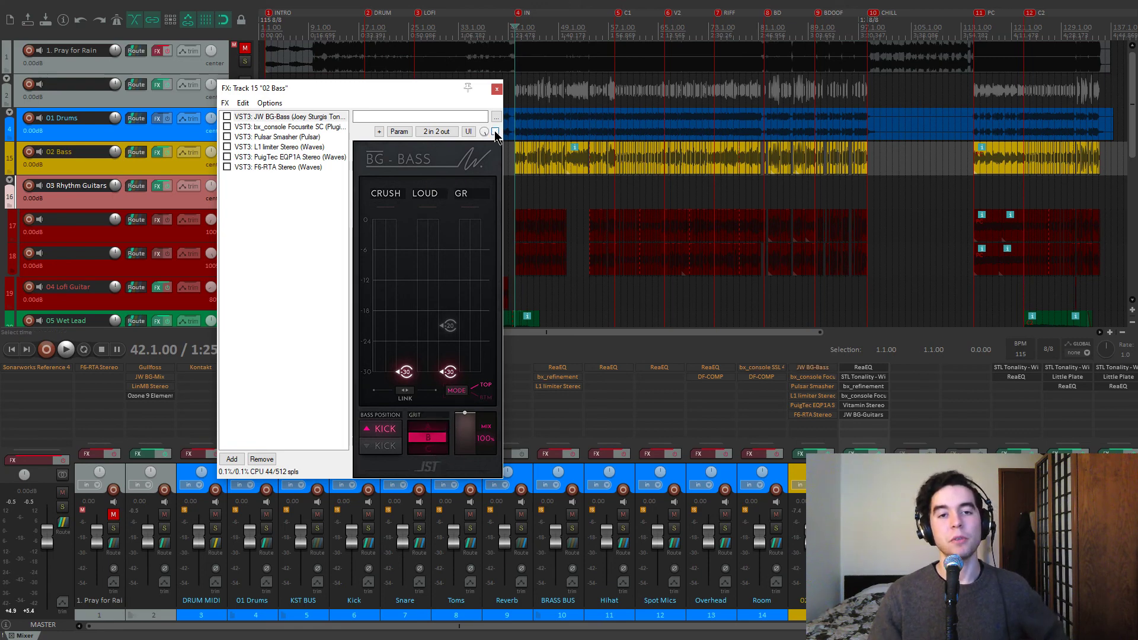
key("space")
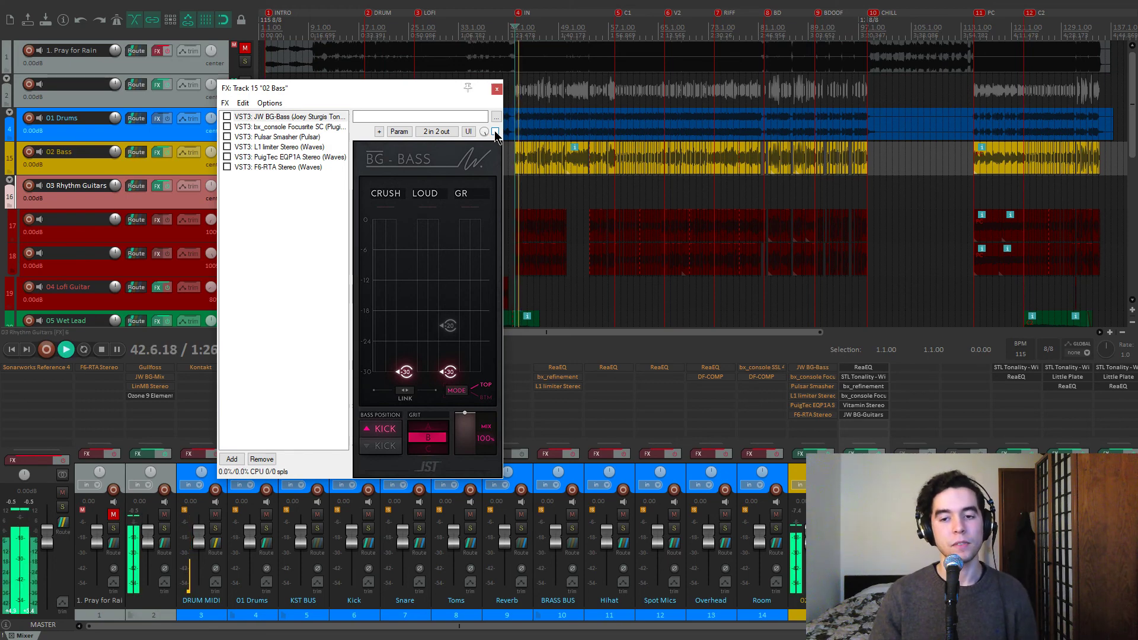
left_click(495, 131)
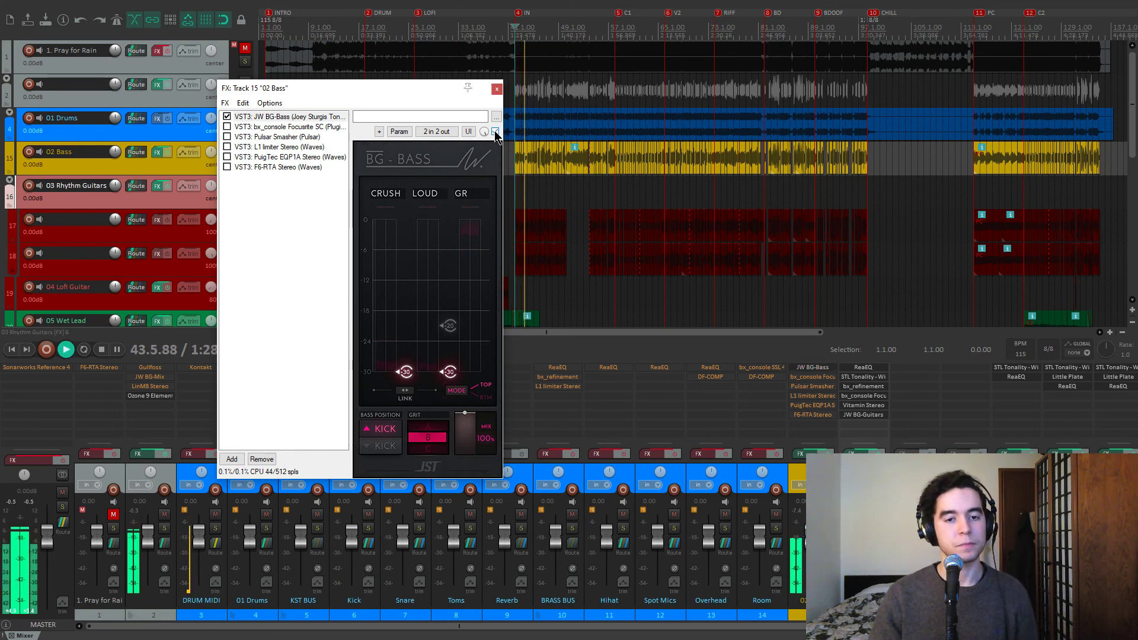
left_click(457, 391)
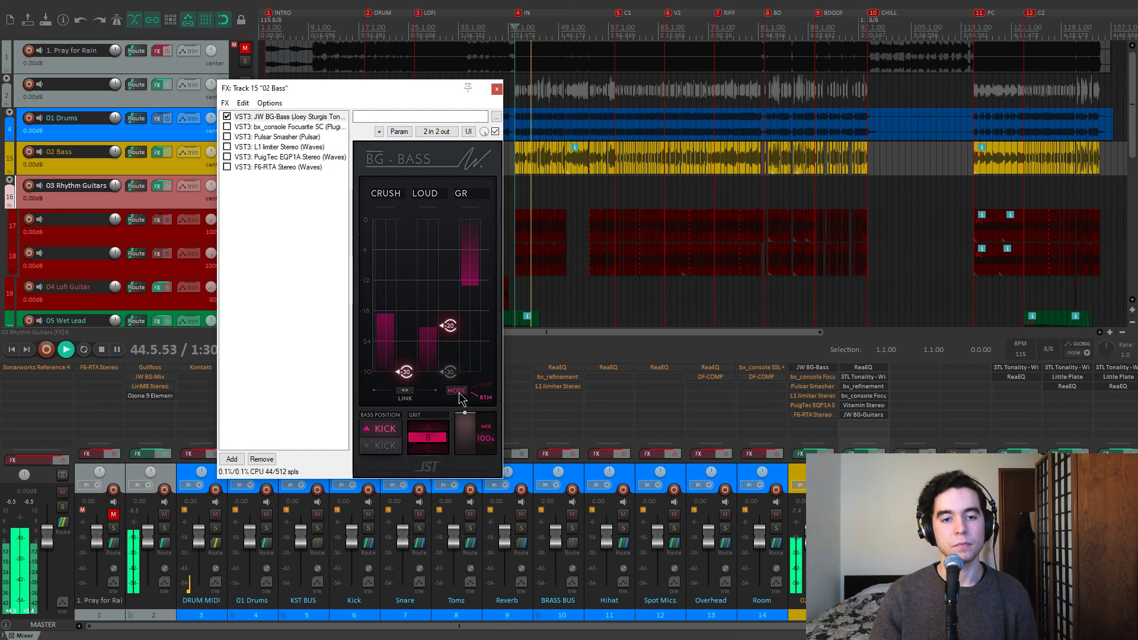
left_click(460, 393)
key("space")
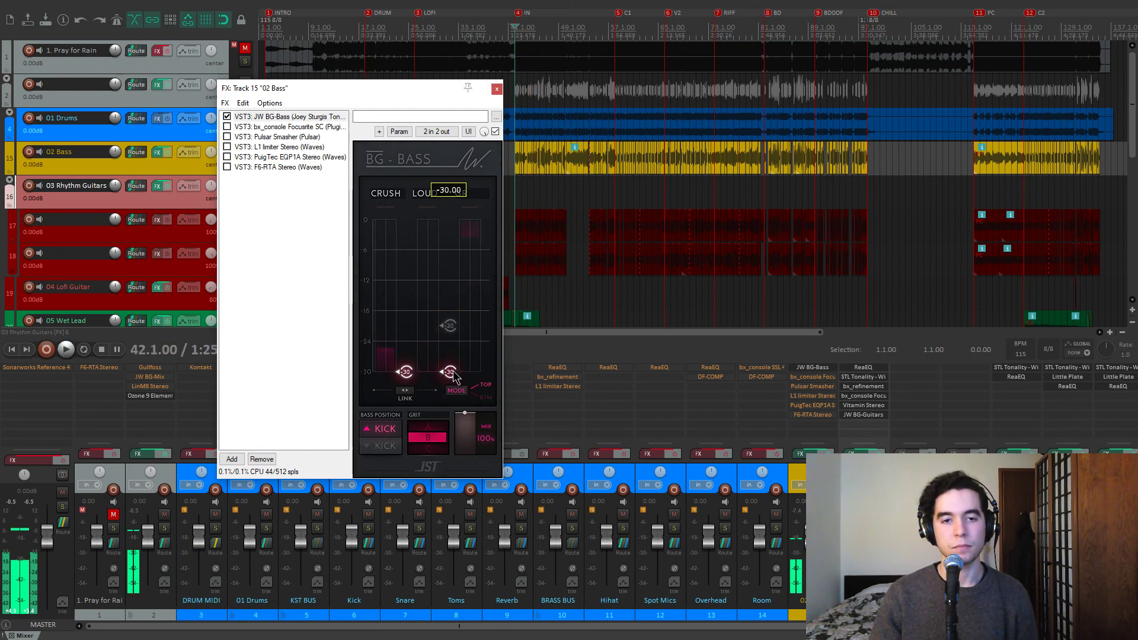
Step: Set BG-Bass's LOUD slider to -9.30 in TOP mode, choose grit A and audition the bass
left_click_drag(449, 371, 449, 267)
left_click(434, 429)
key("space")
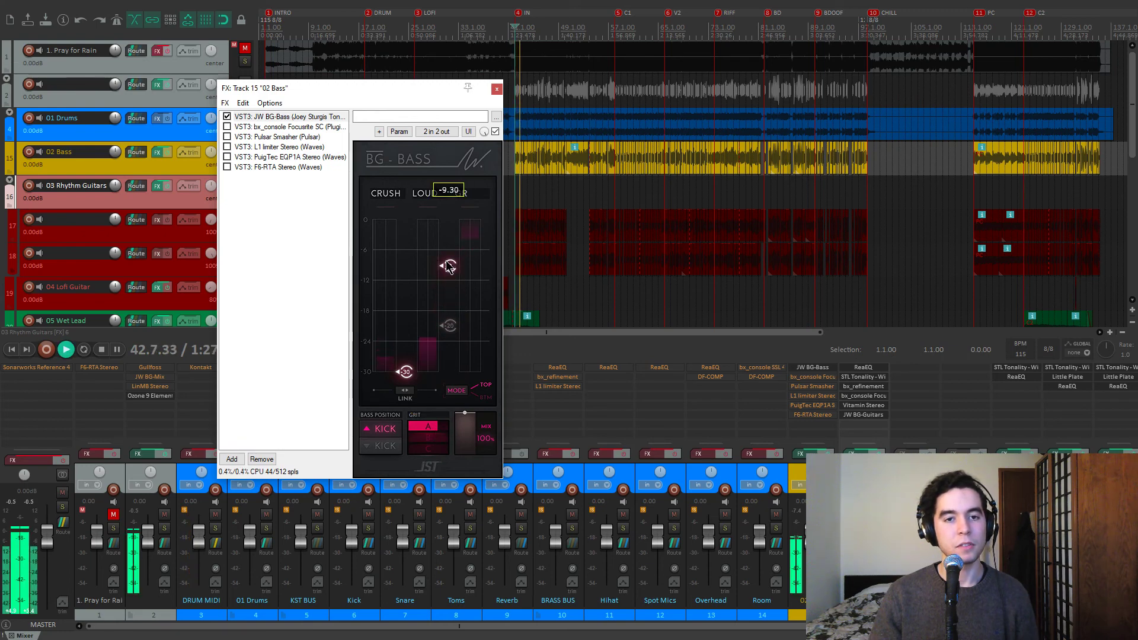
left_click_drag(438, 432, 435, 434)
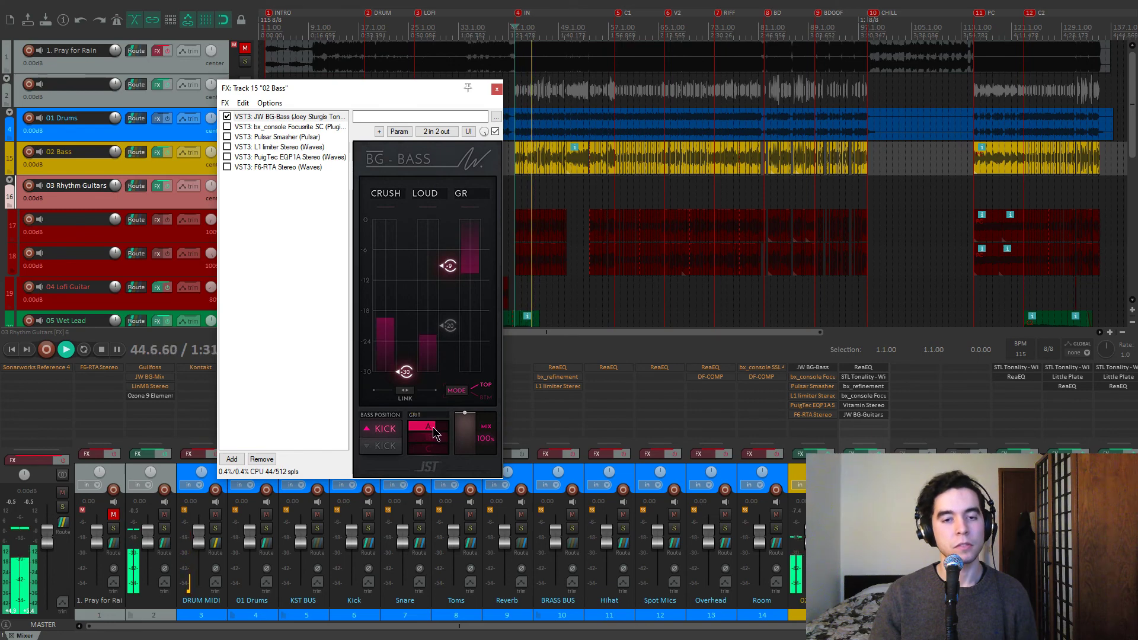
Step: Switch BG-Bass to grit B, lower its LOUD slider to about -26.20 and audition the bass
key("space")
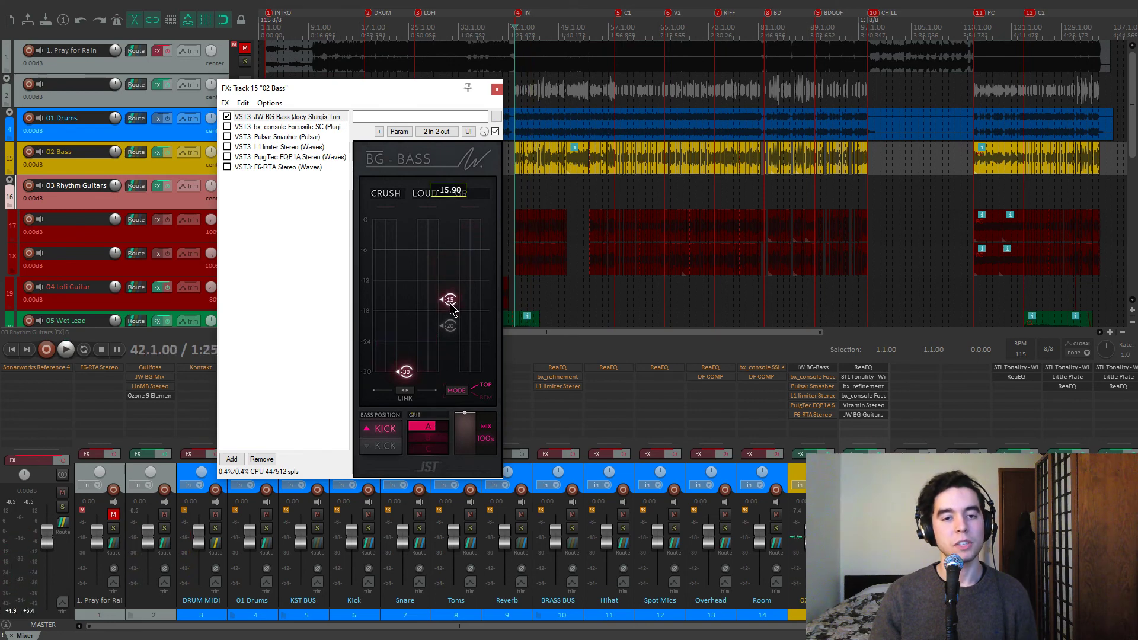
left_click(435, 437)
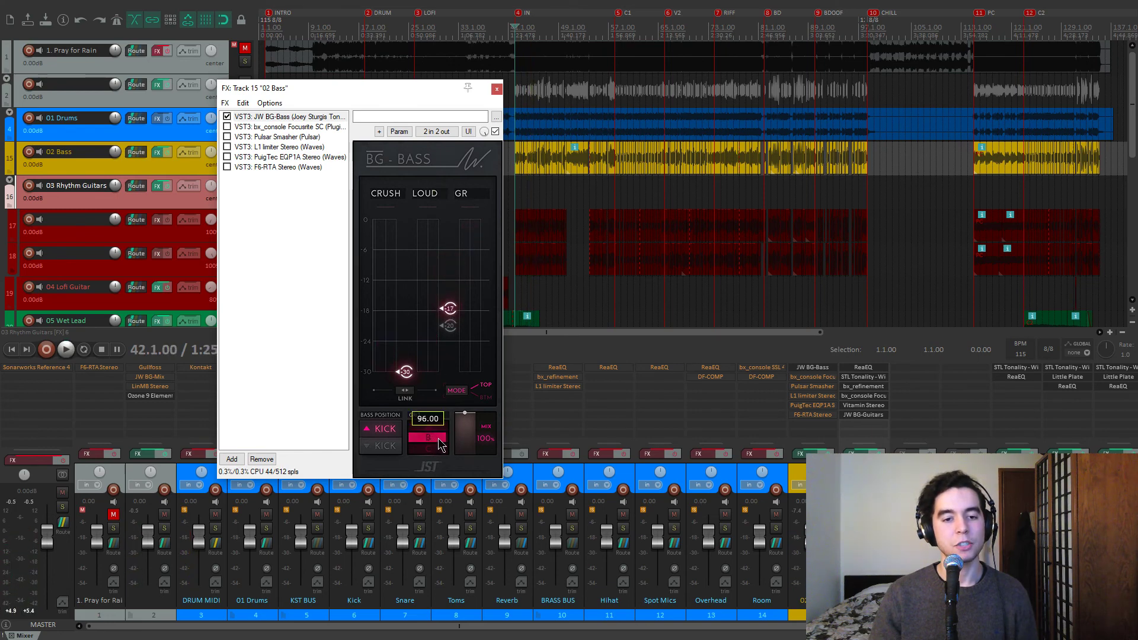
left_click_drag(447, 309, 451, 369)
mouse_move(446, 445)
mouse_move(453, 371)
key("space")
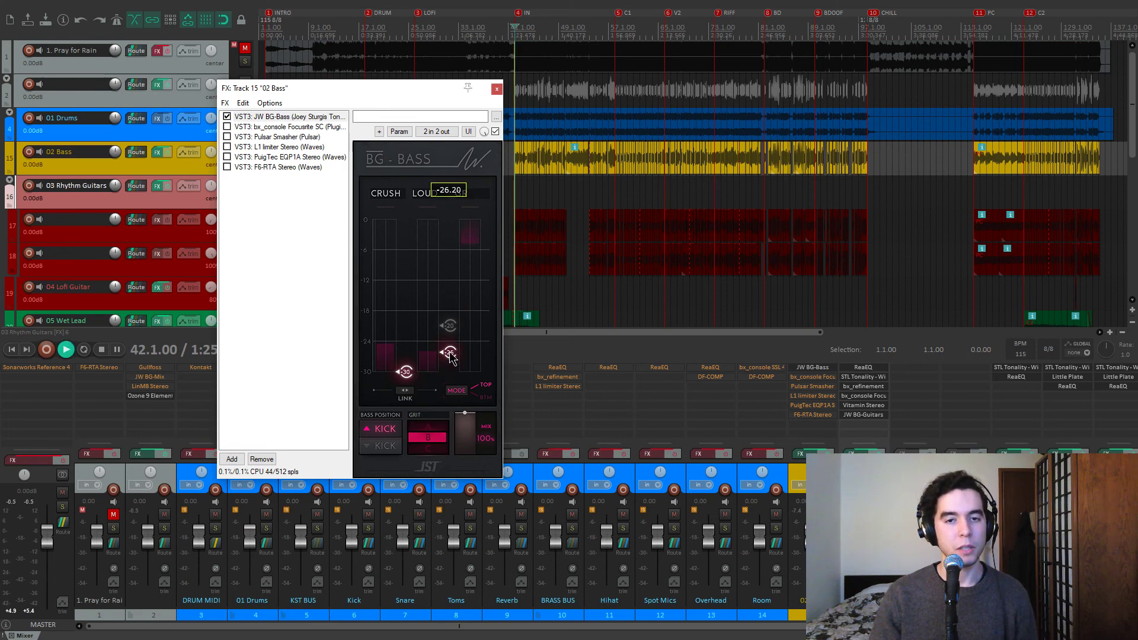
Step: Lower BG-Bass's LOUD slider to -30.00 and play the bass
left_click_drag(453, 370, 454, 382)
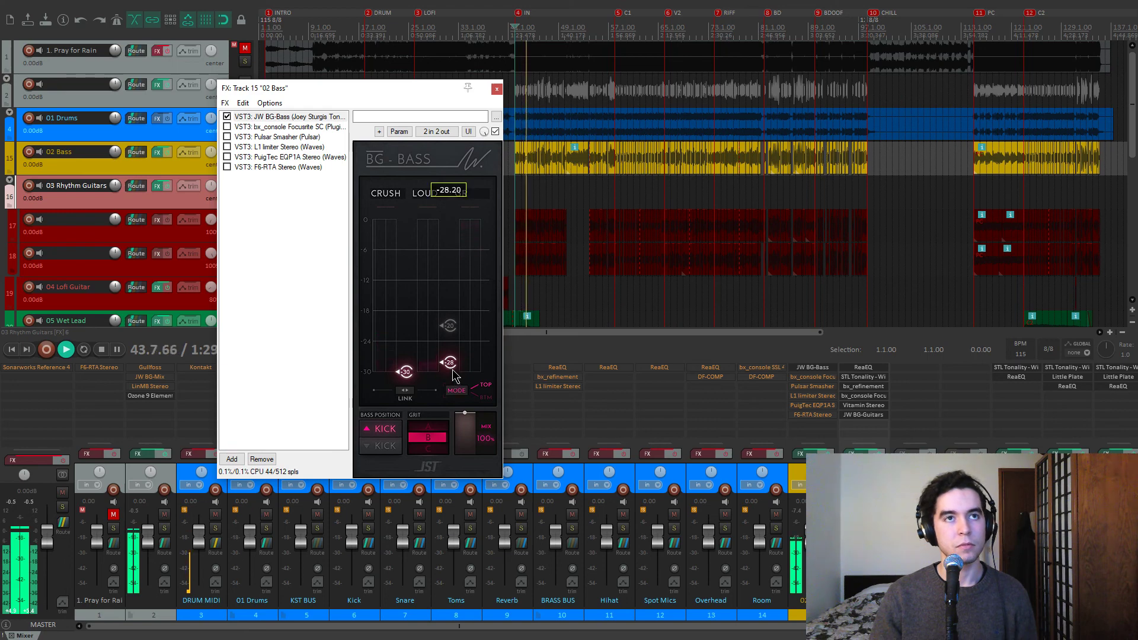
key("space")
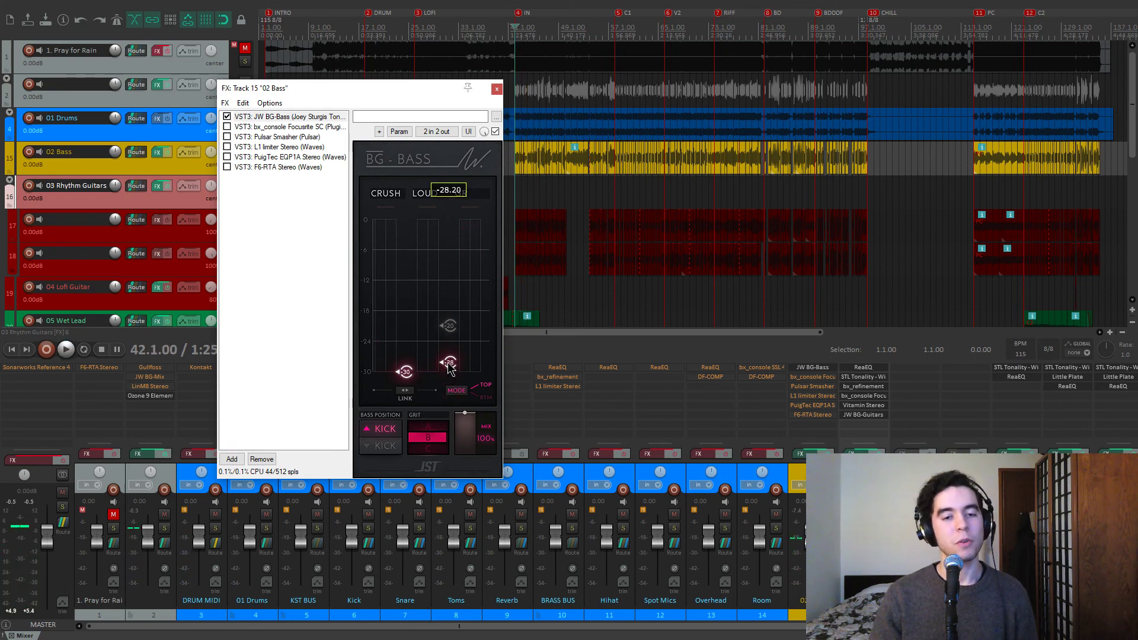
left_click_drag(449, 368, 456, 388)
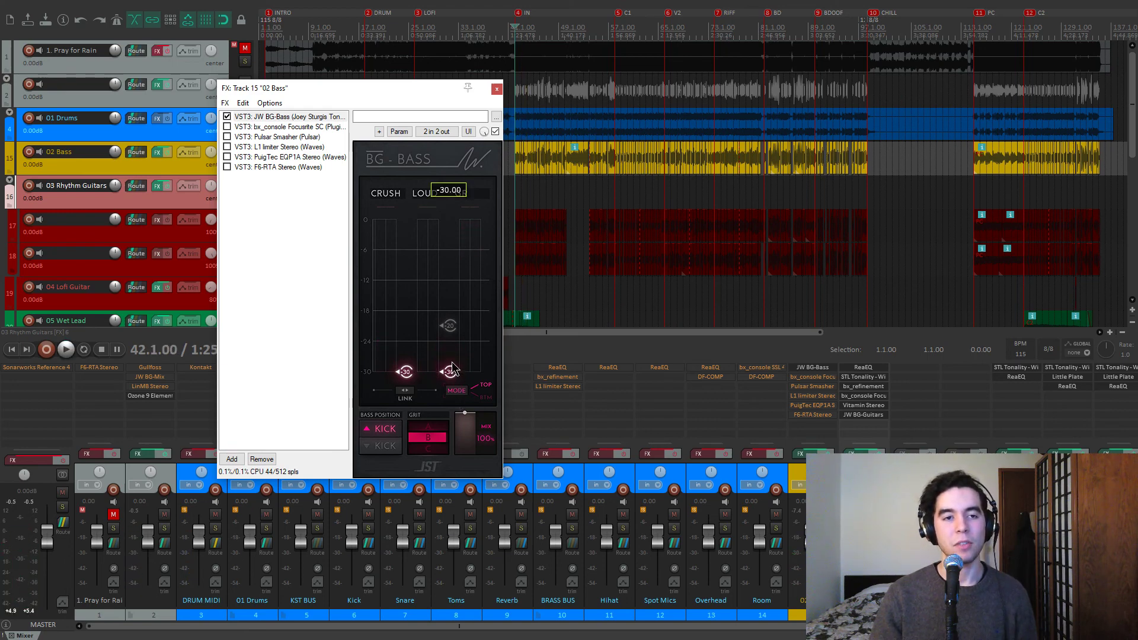
key("space")
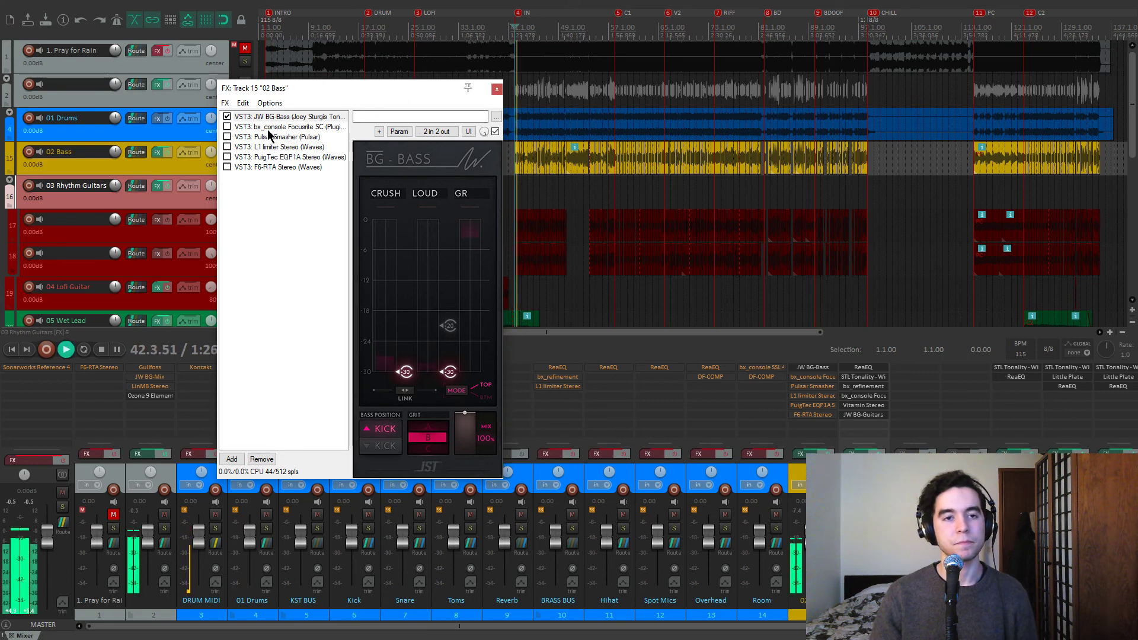
Step: Show bx_console Focusrite SC in the bass chain, enable it and audition the bass through it
left_click(261, 127)
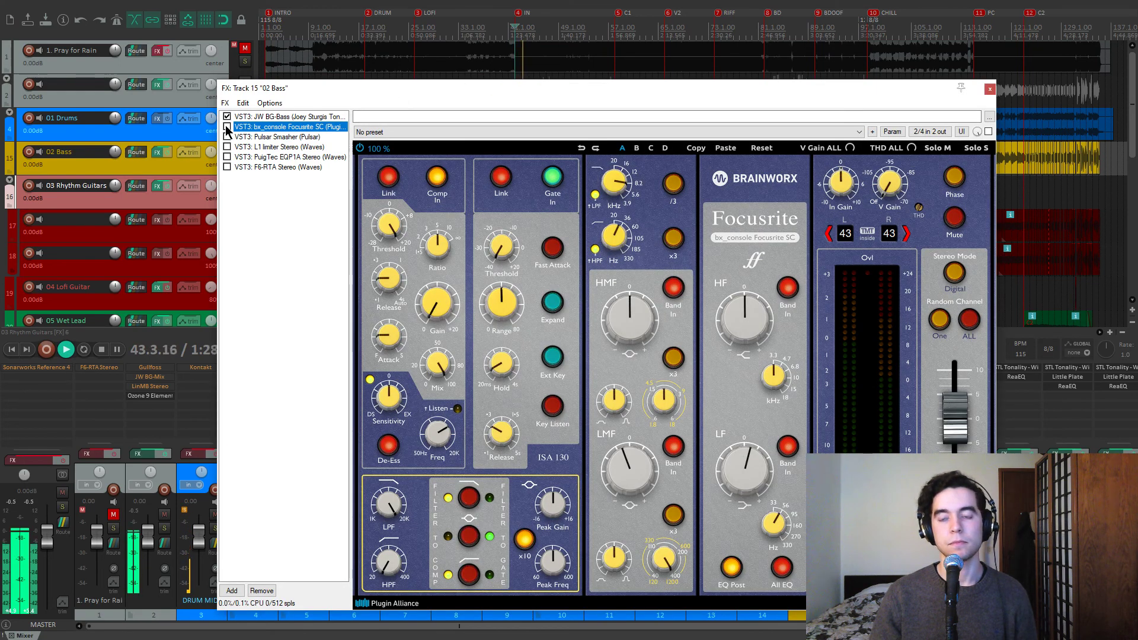
left_click(227, 127)
left_click_drag(439, 95, 386, 57)
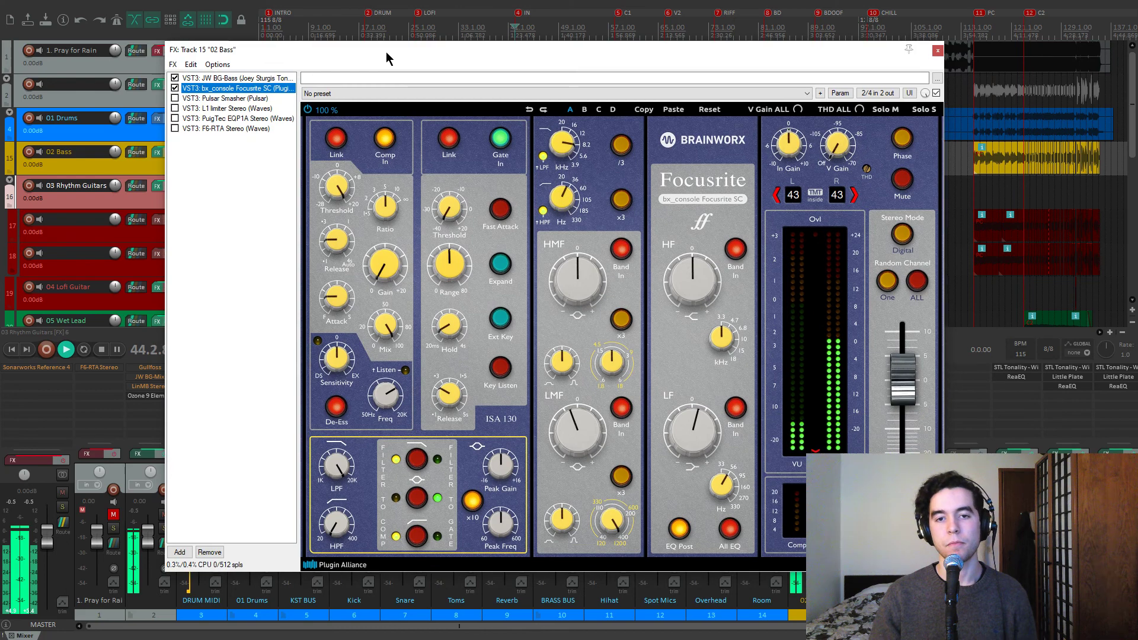
key("space")
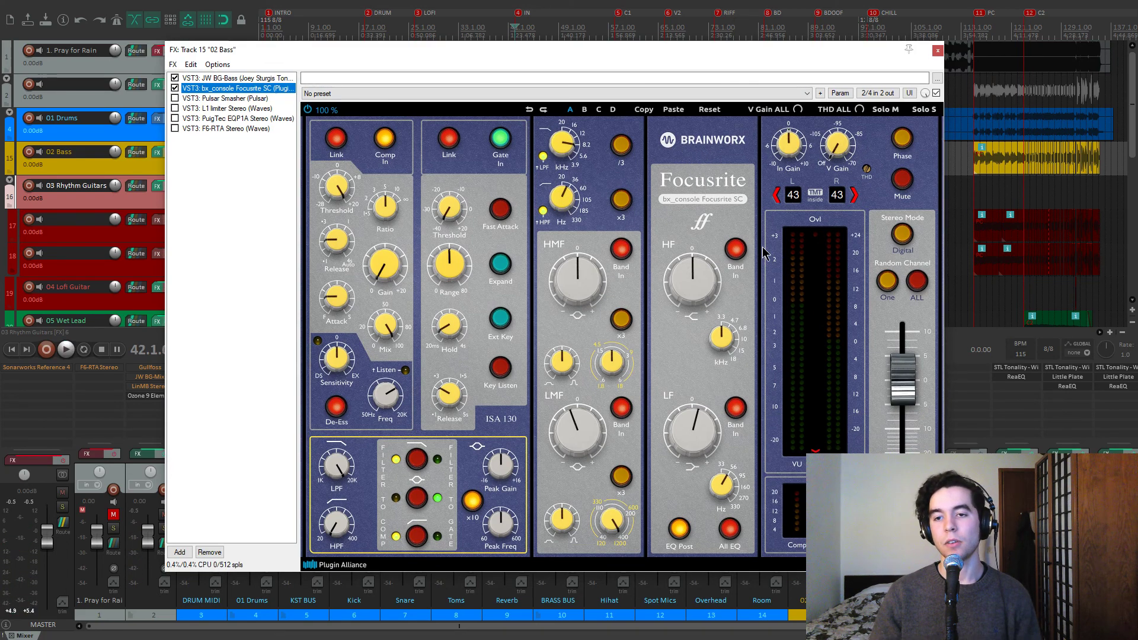
left_click_drag(585, 56, 571, 51)
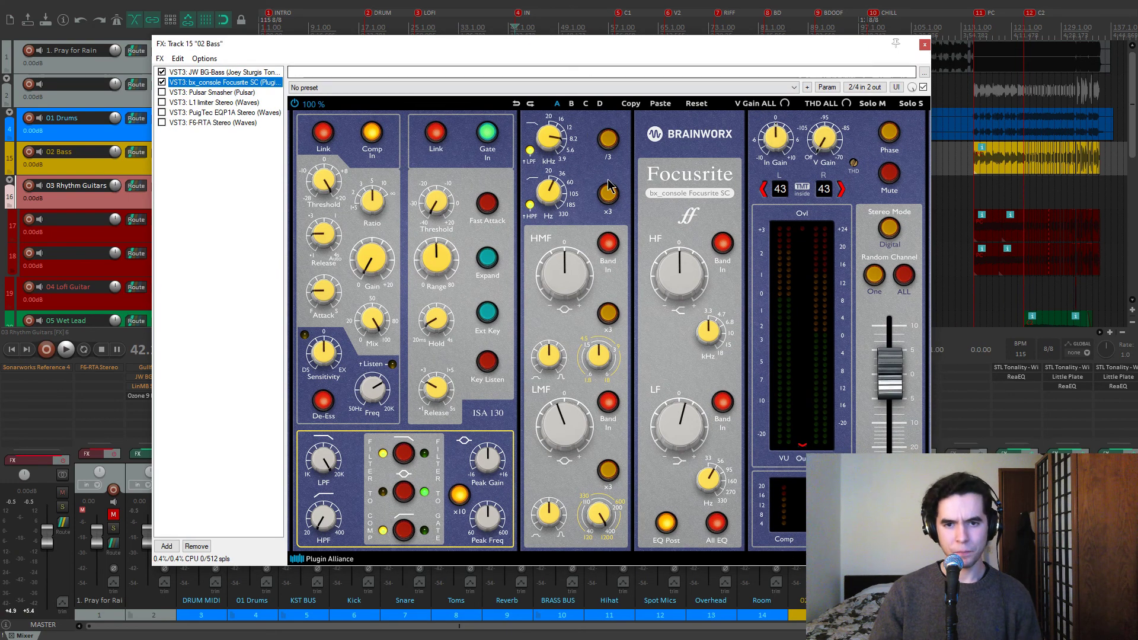
Step: Examine the Focusrite SC's low-pass and high-pass filters and its LF and LMF bands while auditioning the bass
left_click(549, 146)
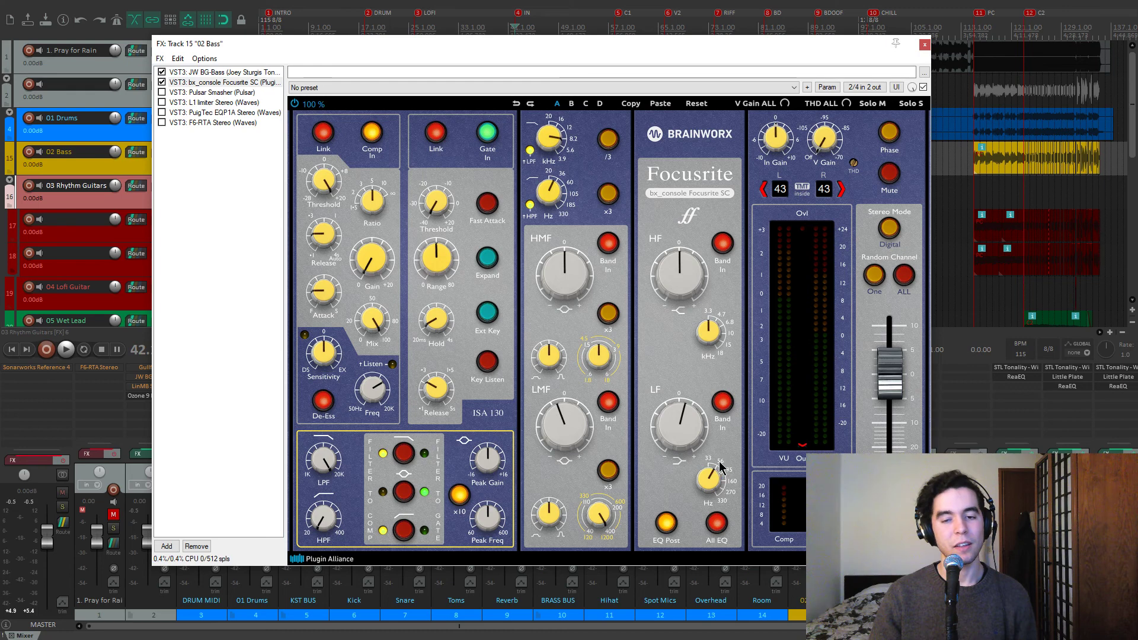
key("space")
mouse_move(676, 422)
left_mouse_down()
mouse_move(684, 390)
mouse_move(676, 433)
left_mouse_up()
key("space")
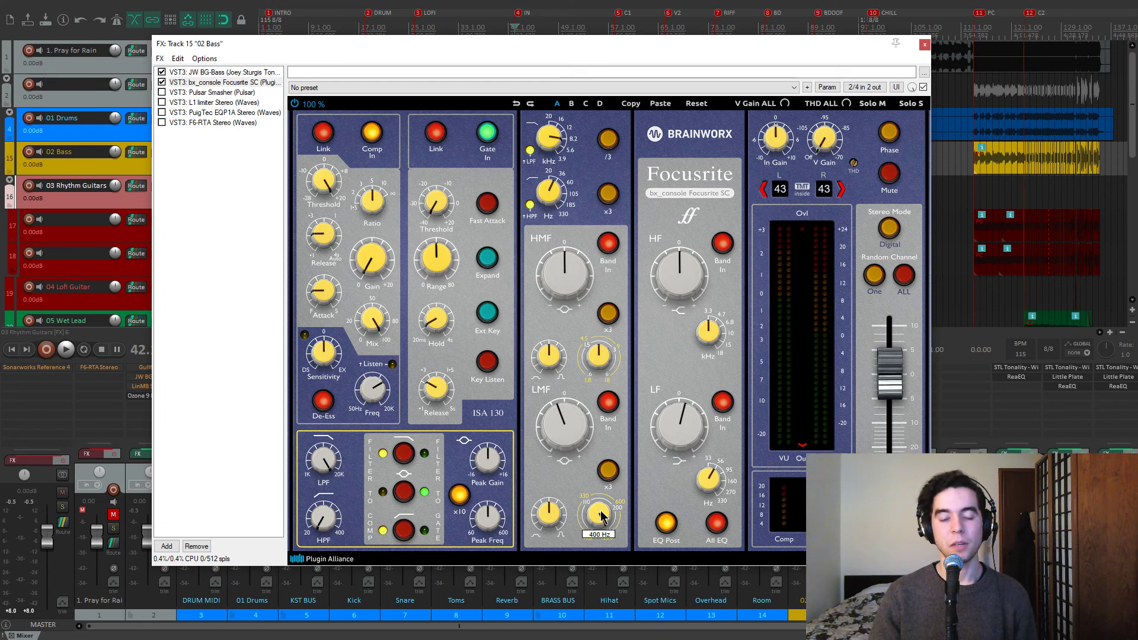
key("space")
mouse_move(566, 427)
left_mouse_down()
mouse_move(567, 384)
mouse_move(566, 467)
mouse_move(575, 441)
mouse_move(561, 415)
left_mouse_up()
key("space")
key("space")
key("space")
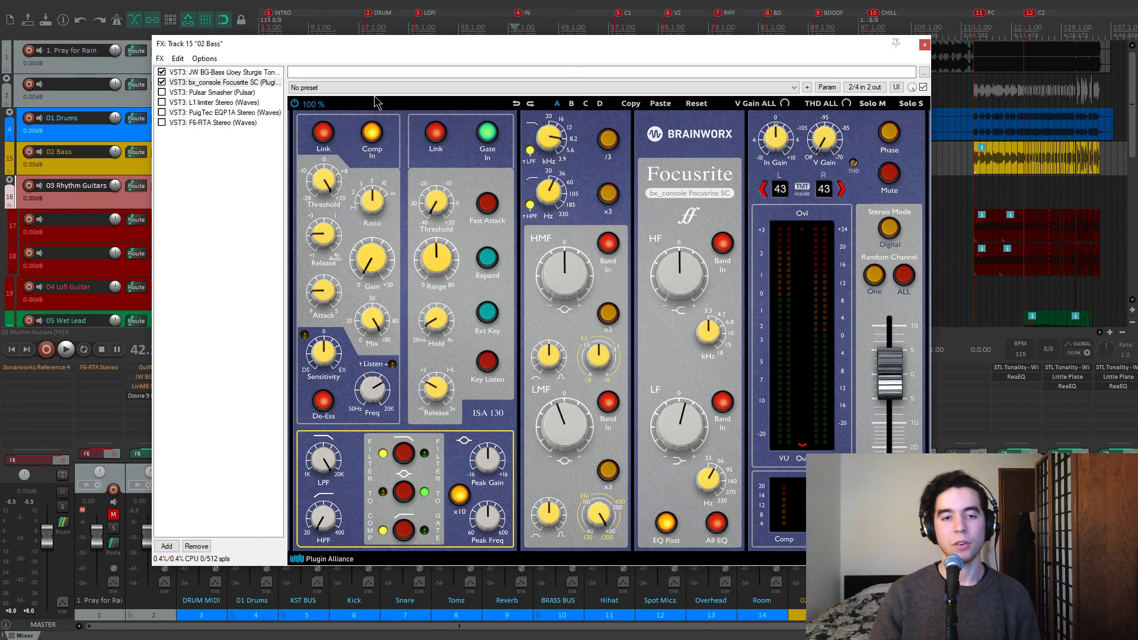
Step: Show Pulsar Smasher in the bass effect chain and enable it
left_click_drag(417, 45, 426, 44)
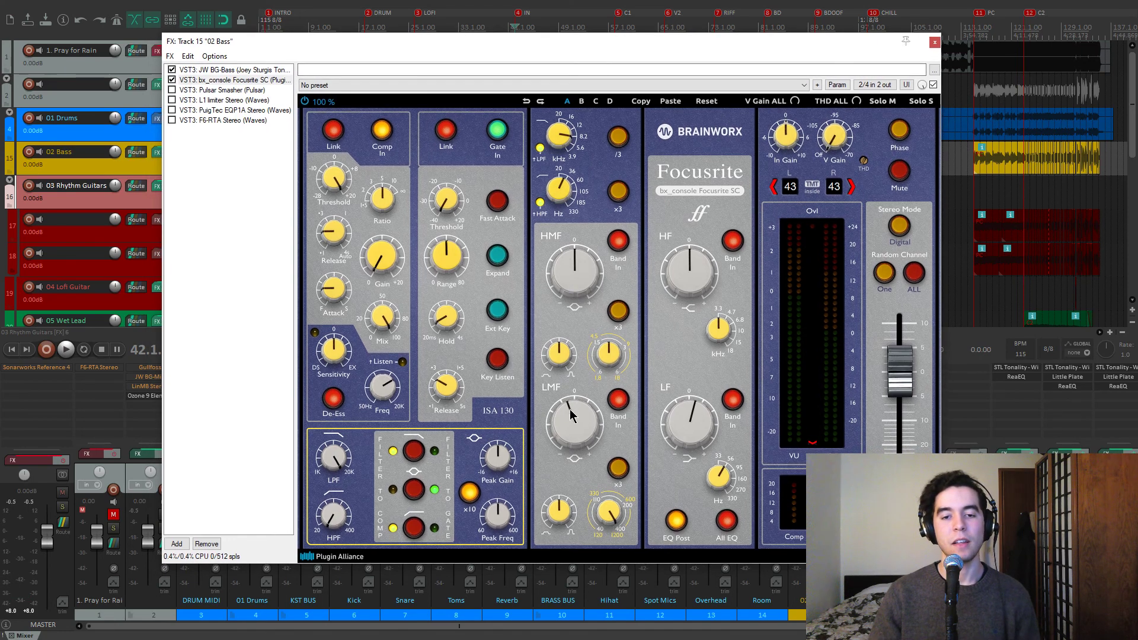
left_click_drag(475, 47, 471, 47)
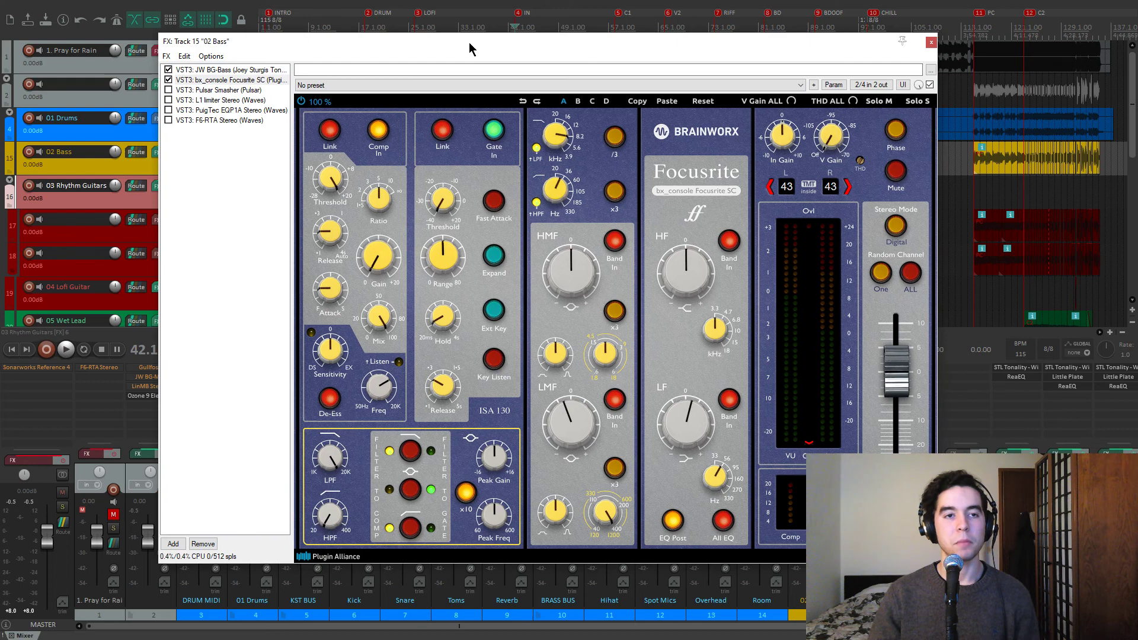
left_click(192, 90)
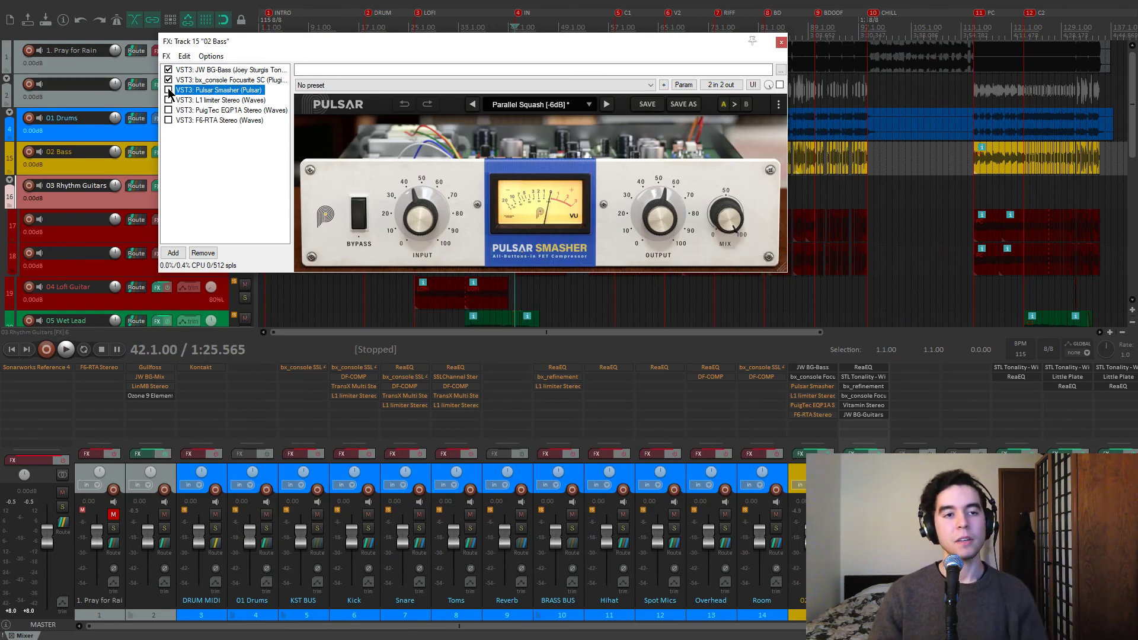
left_click_drag(409, 42, 503, 44)
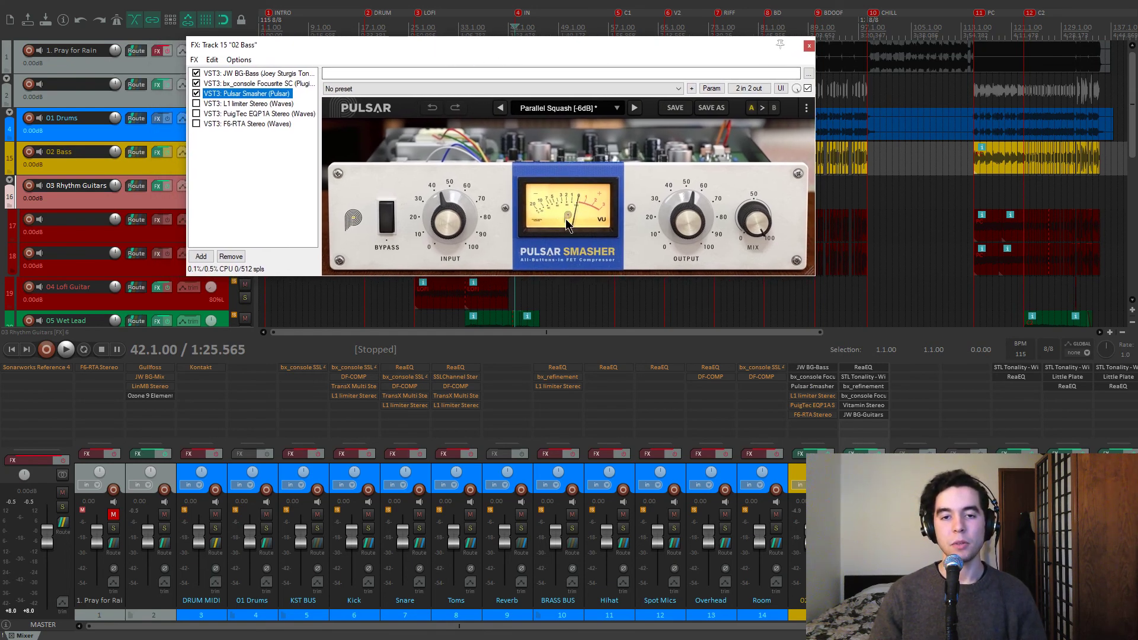
left_click_drag(577, 48, 587, 53)
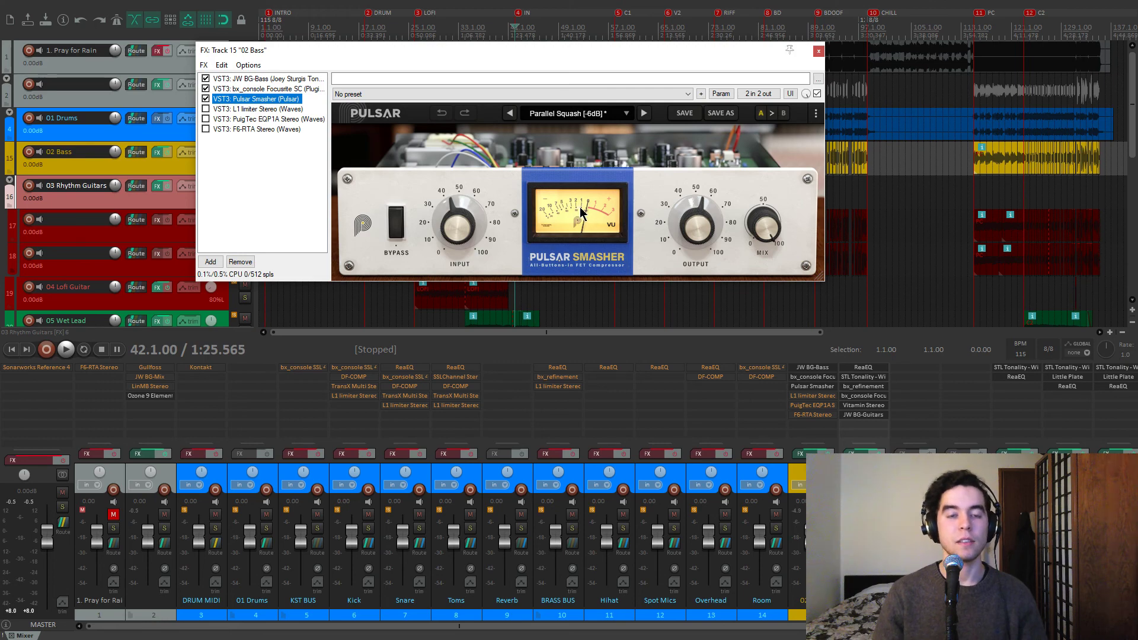
Step: Play the bass while comparing Pulsar Smasher bypassed and enabled
key("space")
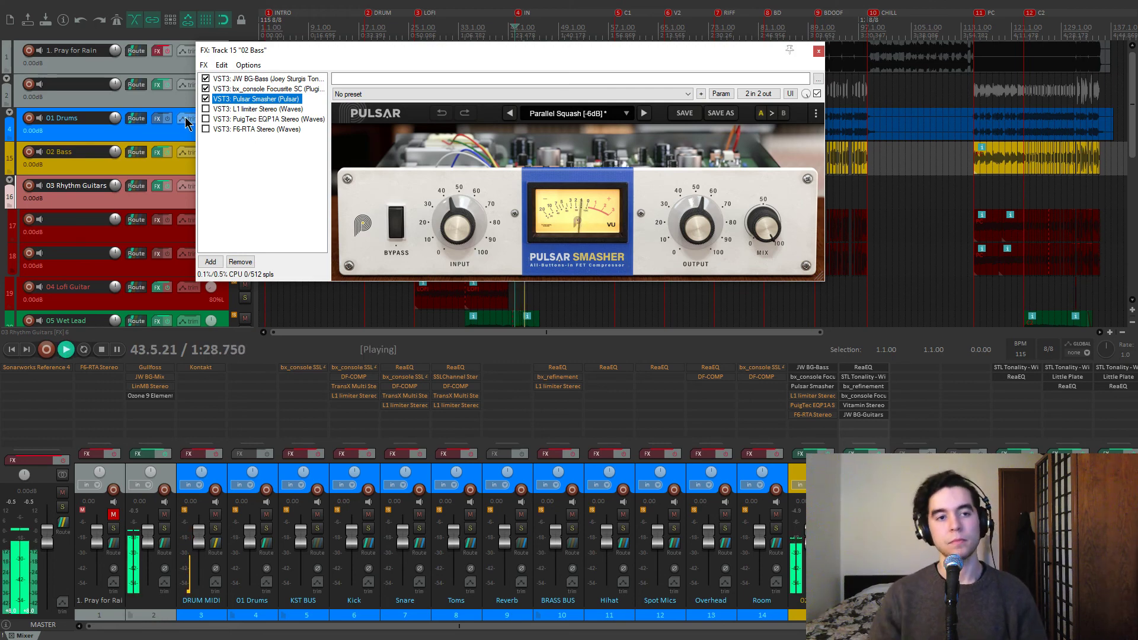
left_click(205, 99)
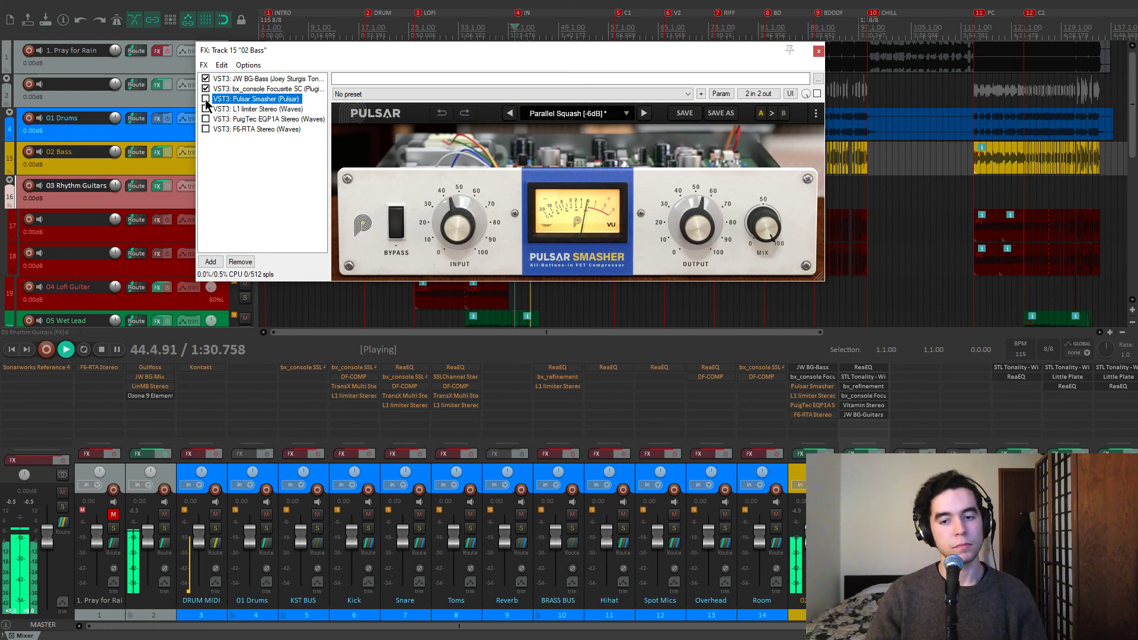
left_click(205, 99)
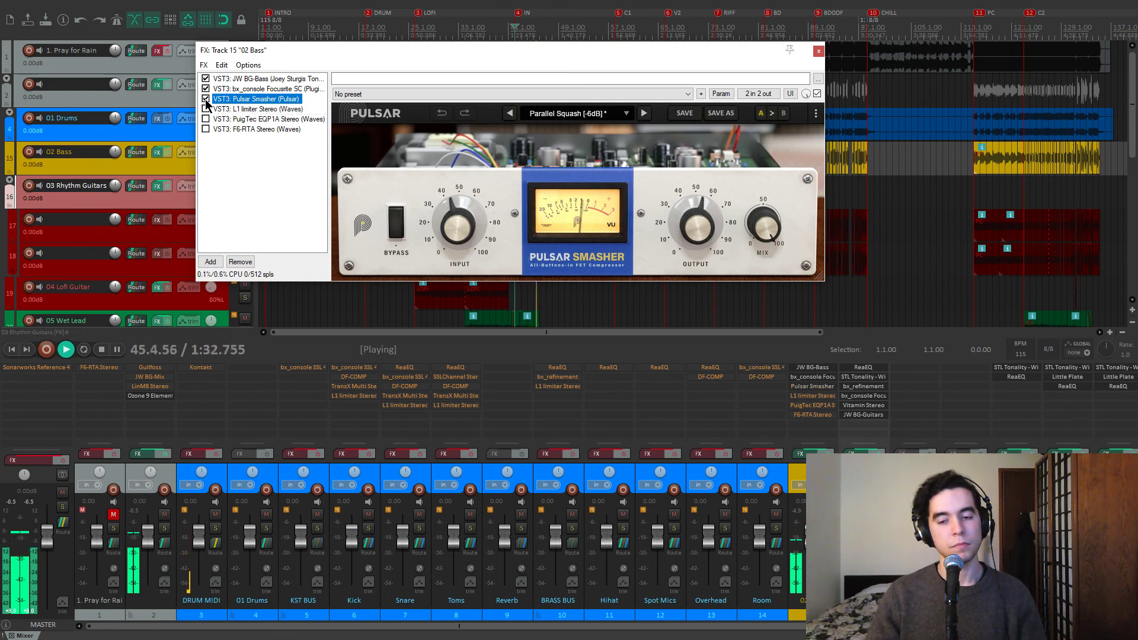
key("space")
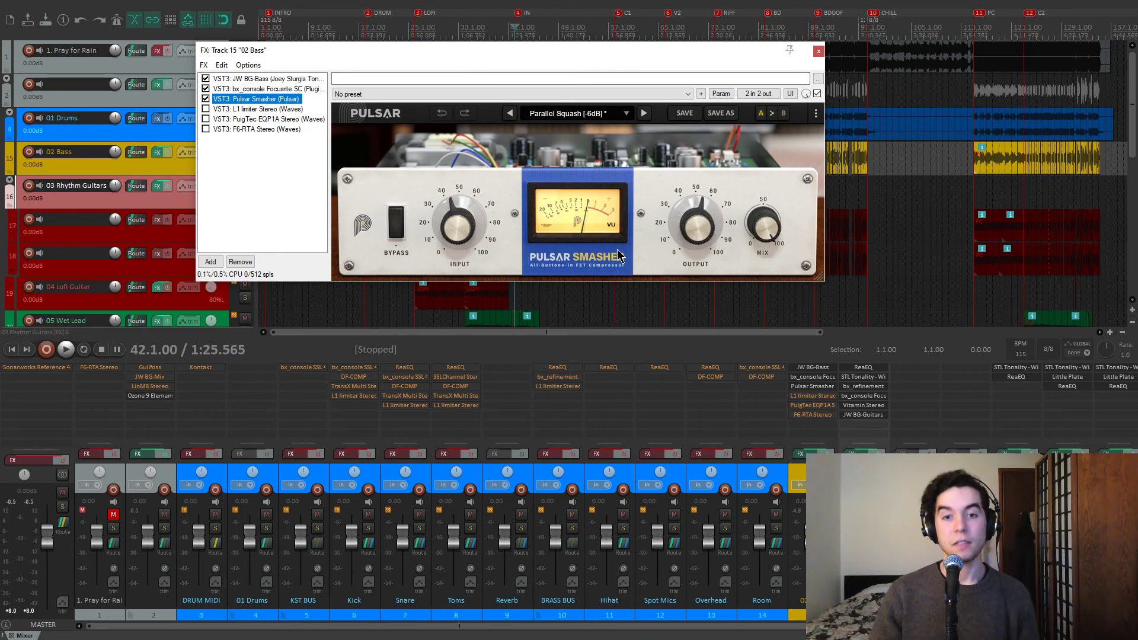
Step: Show the L1 limiter Stereo in the bass chain, enable it and audition the bass
left_click(266, 110)
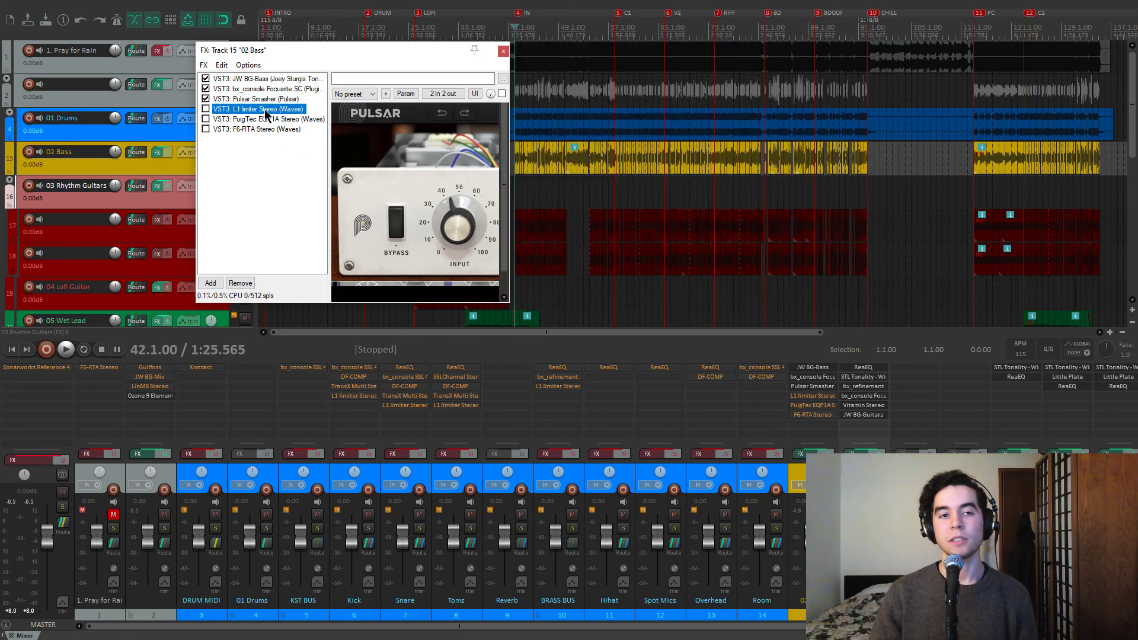
left_click(205, 109)
left_click_drag(350, 49, 450, 77)
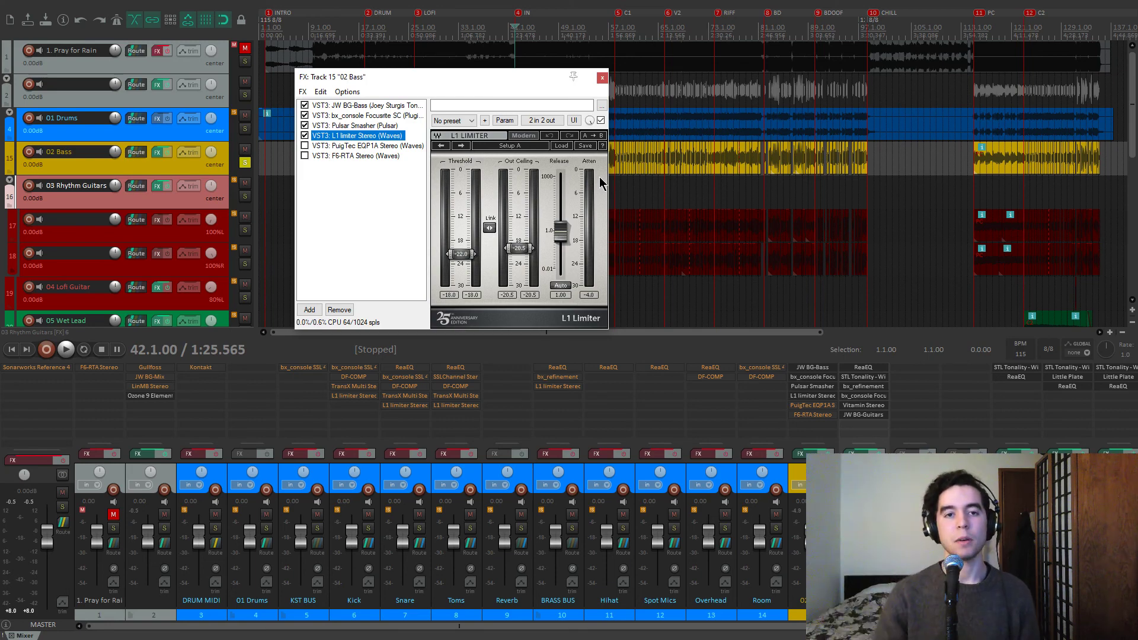
key("space")
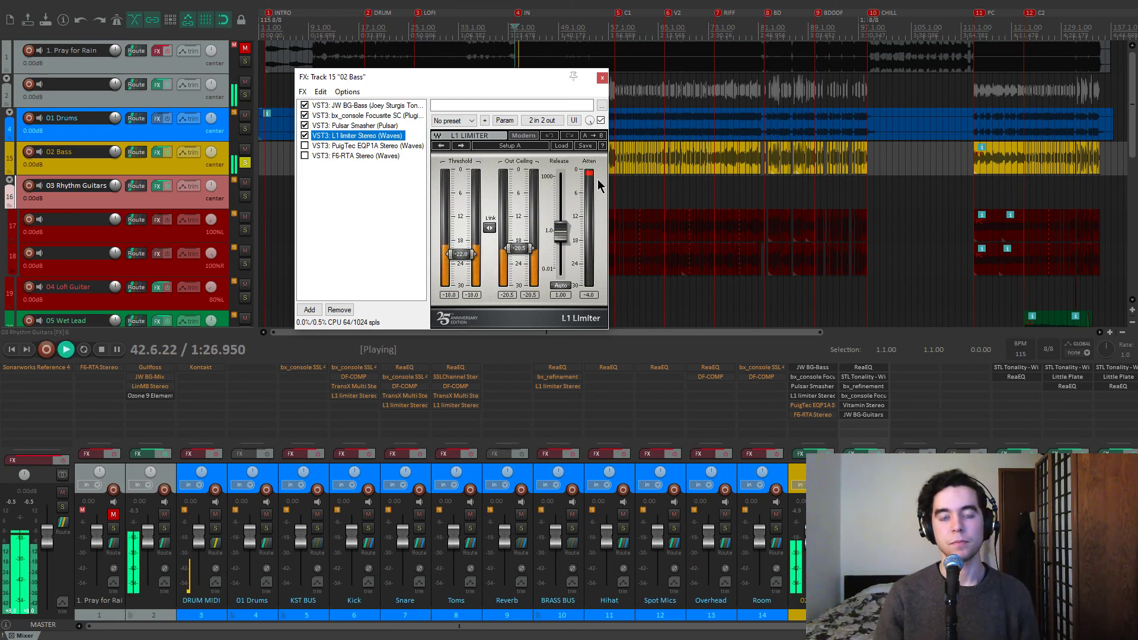
Step: Jump through the song markers to marker 11 (PC) and play the bass from there
left_click(627, 189)
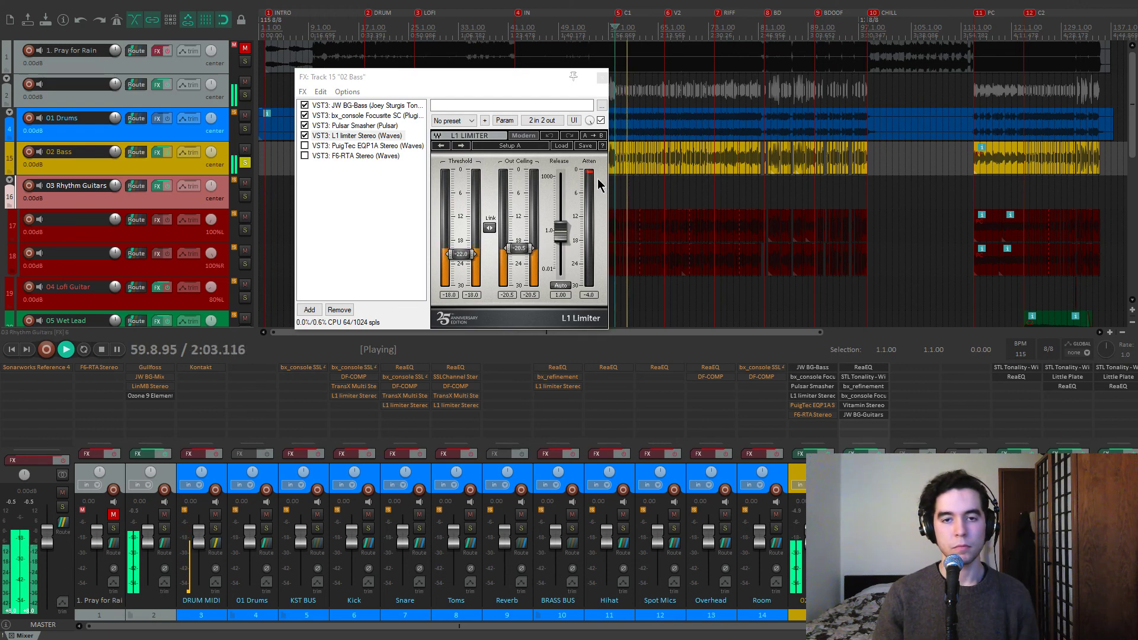
key("space")
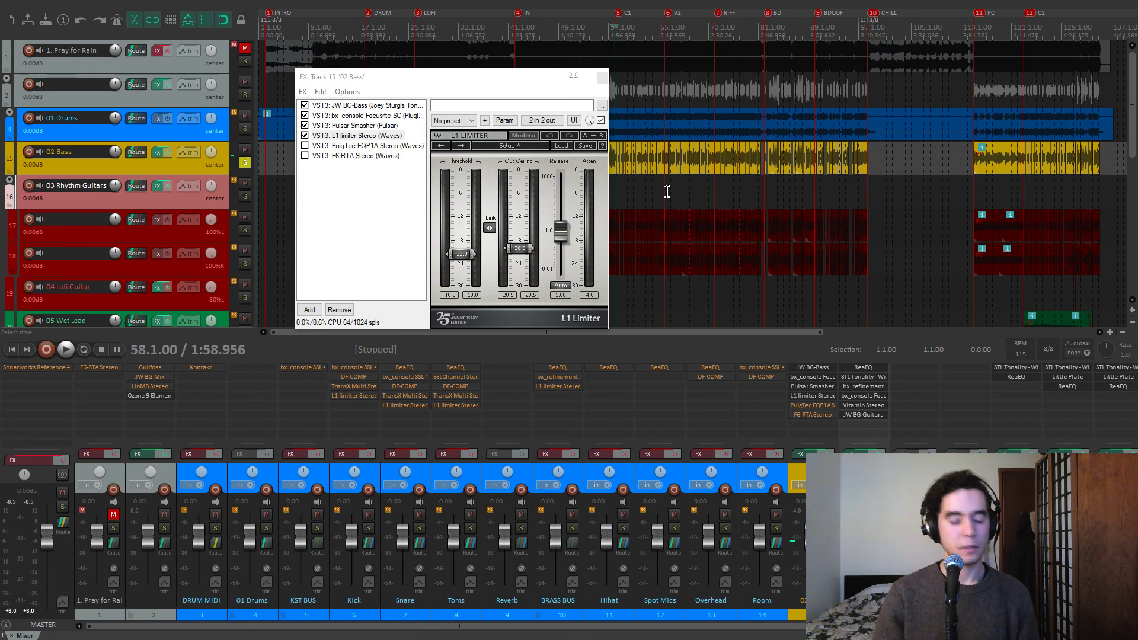
key("6")
key("2")
key("4")
key("5")
key("6")
key("7")
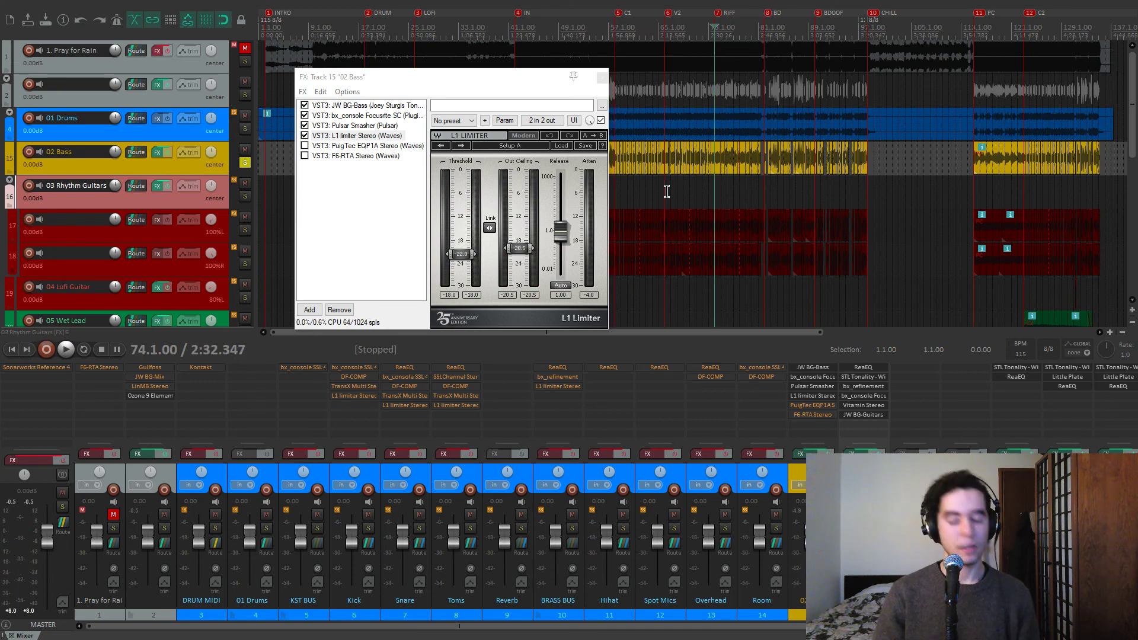
key("1")
key("1")
key("space")
Step: Show the PuigTec EQP1A Stereo equalizer in the bass chain and stop playback
left_click(326, 147)
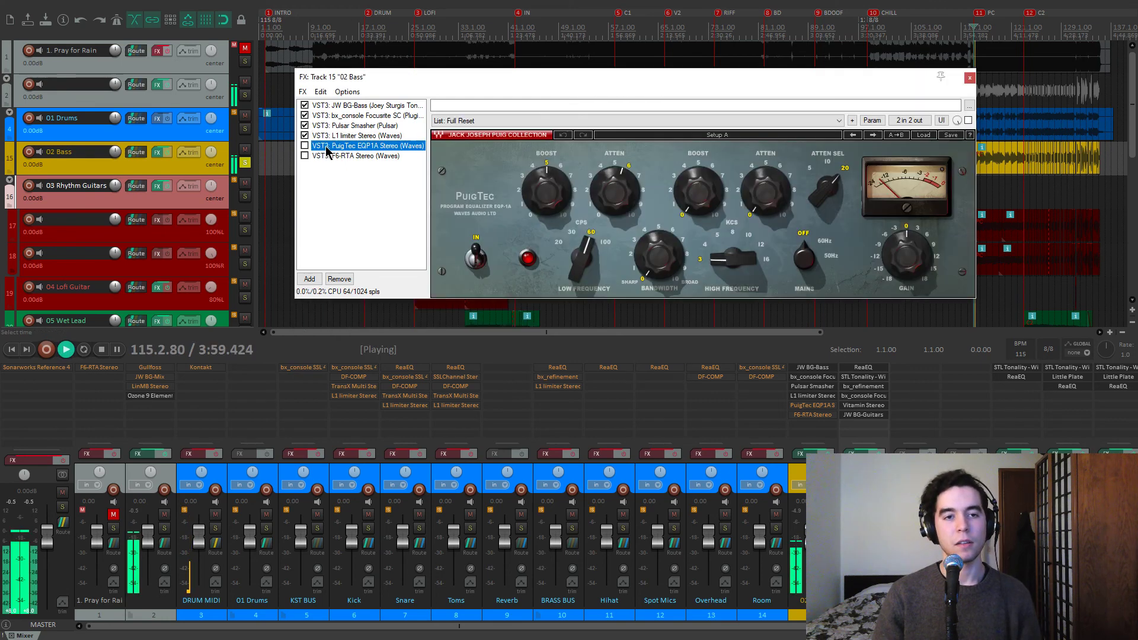
left_click_drag(553, 82, 464, 132)
key("space")
left_click_drag(567, 130, 564, 134)
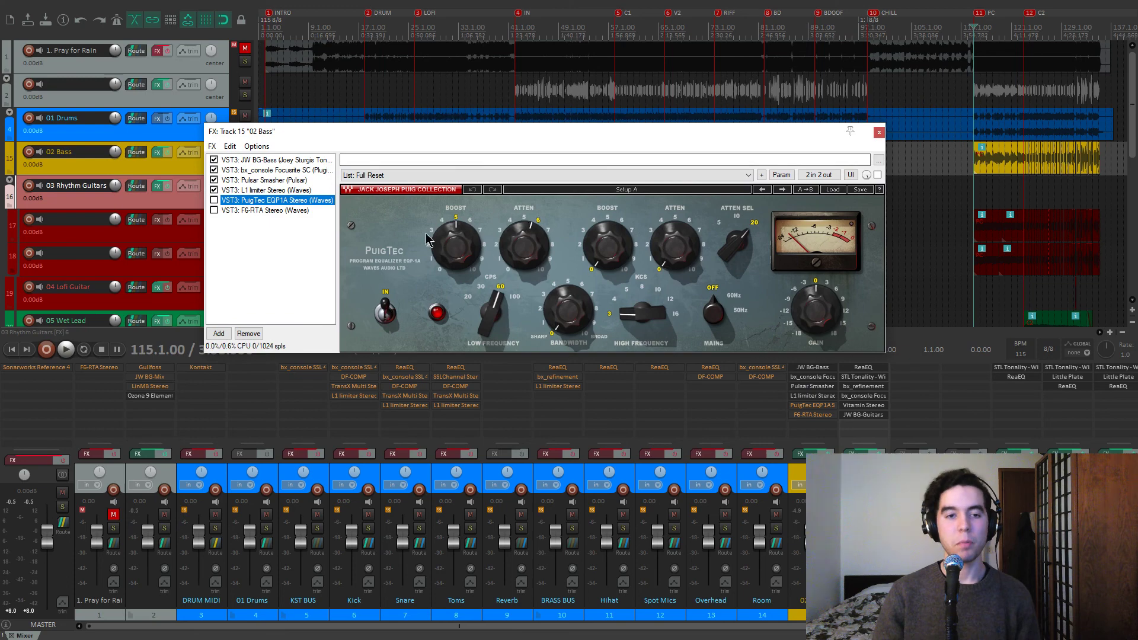
Step: Set the PuigTec EQP1A's high frequency selector to 8 kHz
left_click(379, 258)
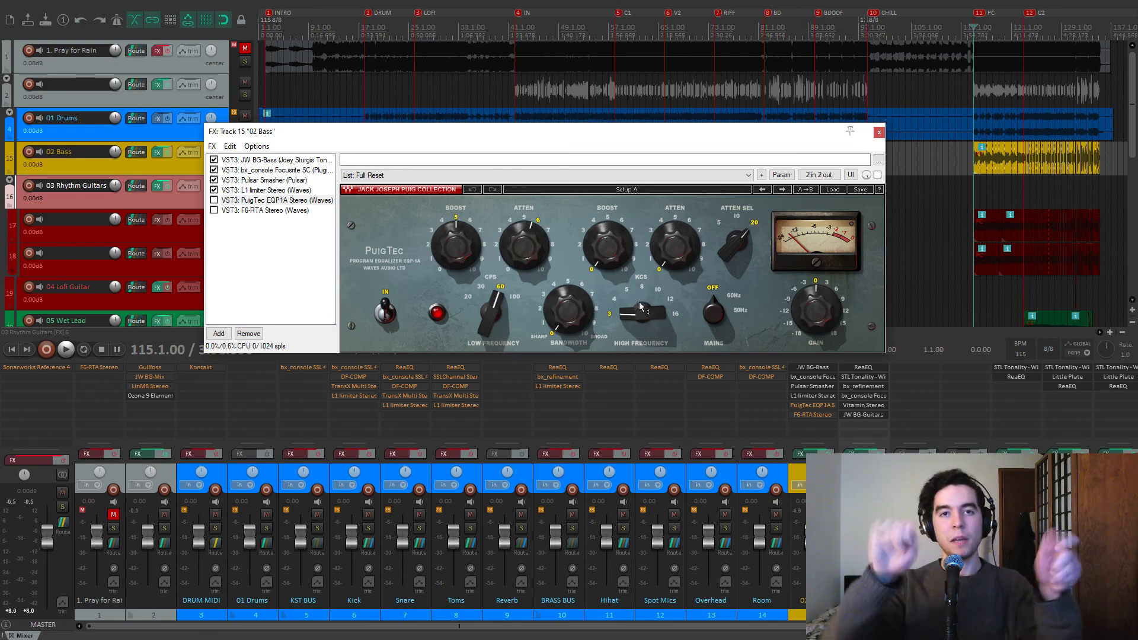
left_click_drag(557, 135, 562, 134)
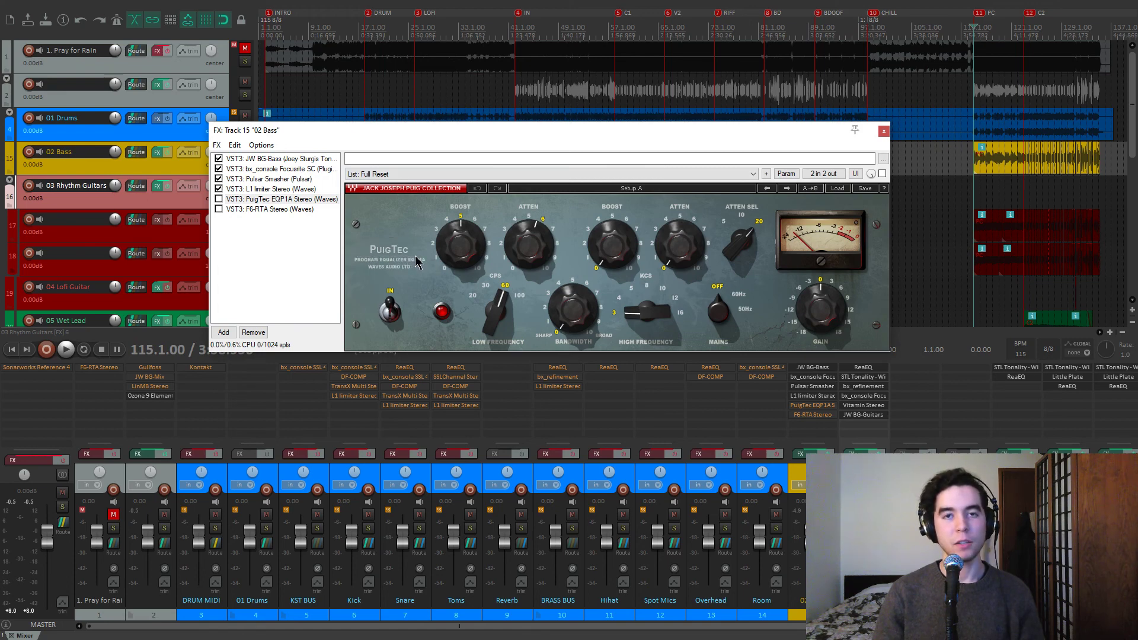
left_click_drag(482, 132, 479, 123)
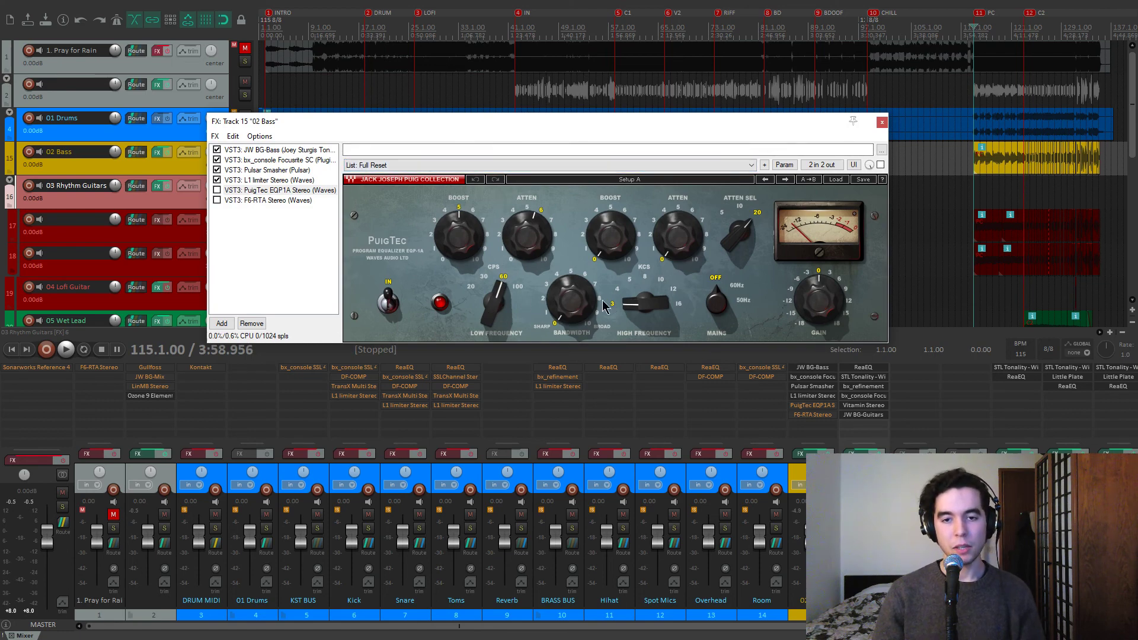
left_click_drag(648, 303, 645, 303)
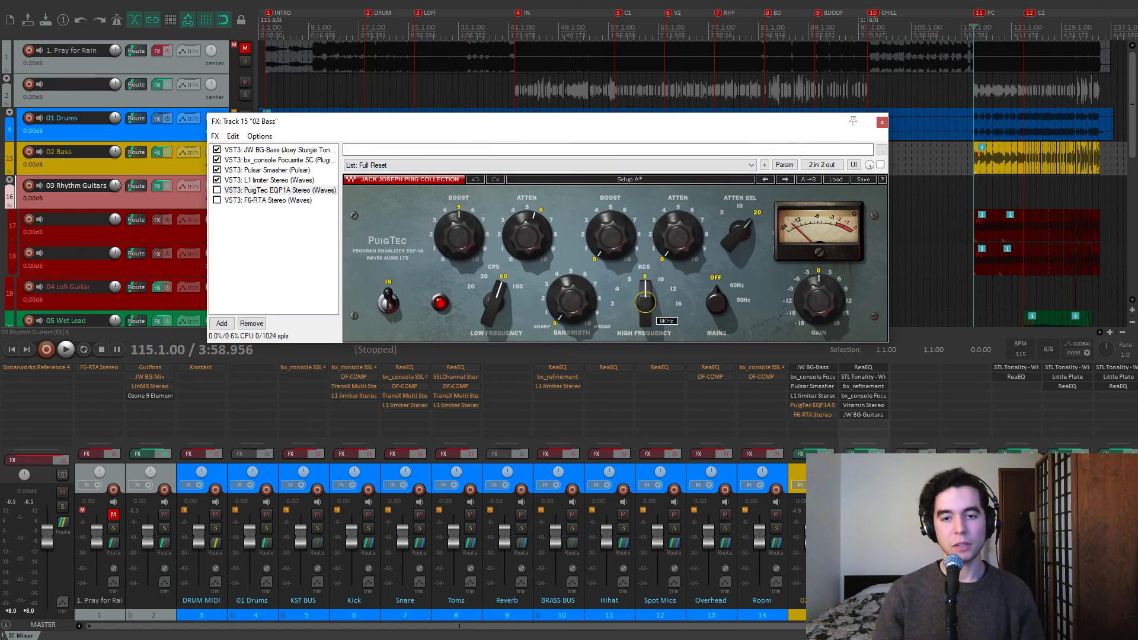
Step: Set the PuigTec EQP1A's high frequency selector to 3 kHz and point out its low frequency boost and attenuation knobs
left_click_drag(610, 239, 611, 236)
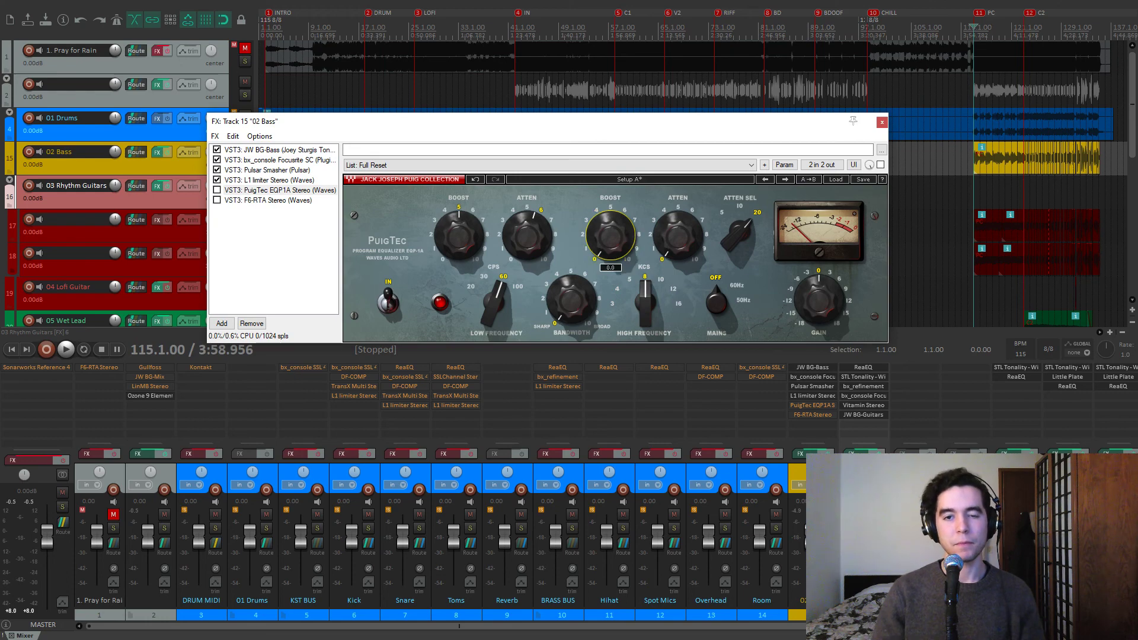
left_click_drag(645, 302, 645, 321)
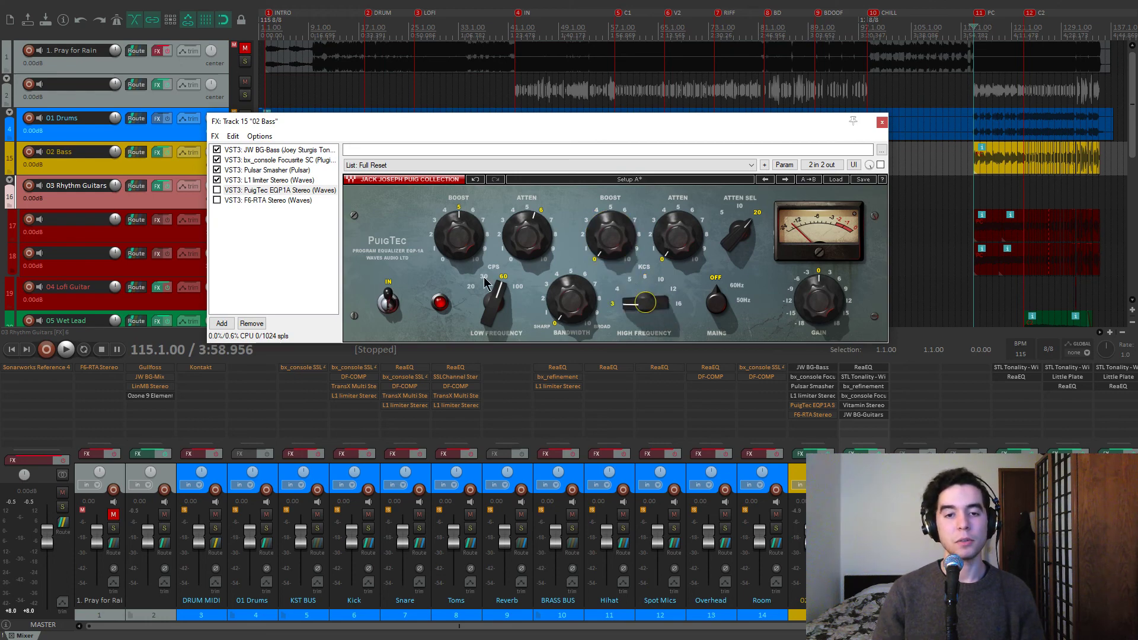
mouse_move(493, 307)
left_mouse_down()
mouse_move(493, 322)
mouse_move(493, 307)
left_mouse_up()
left_click_drag(459, 238, 458, 237)
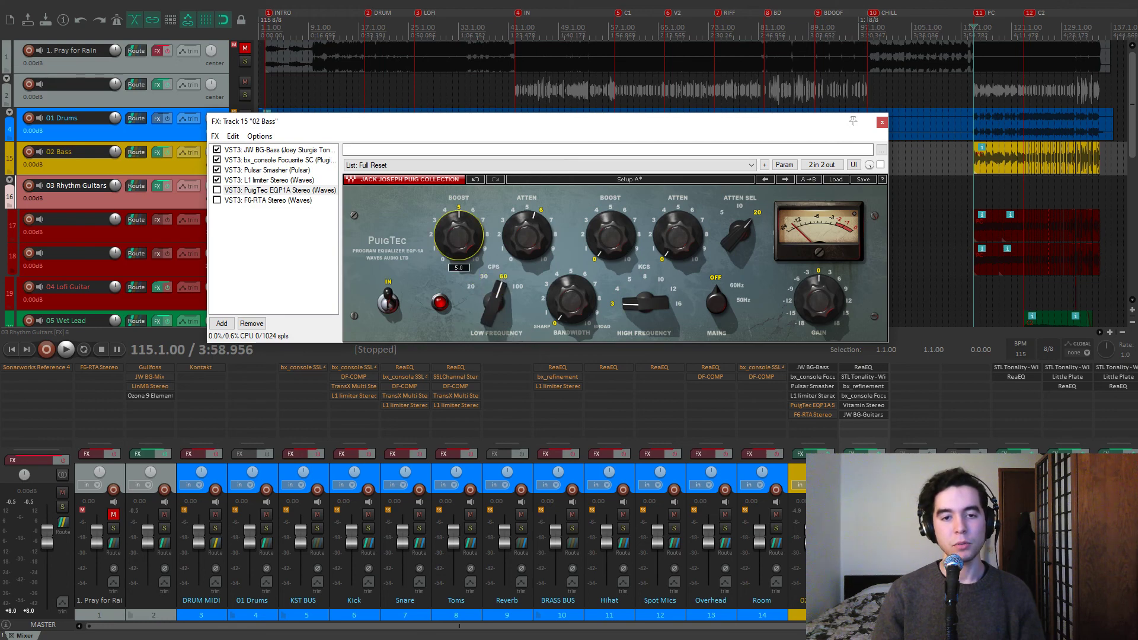
left_click_drag(540, 231, 539, 232)
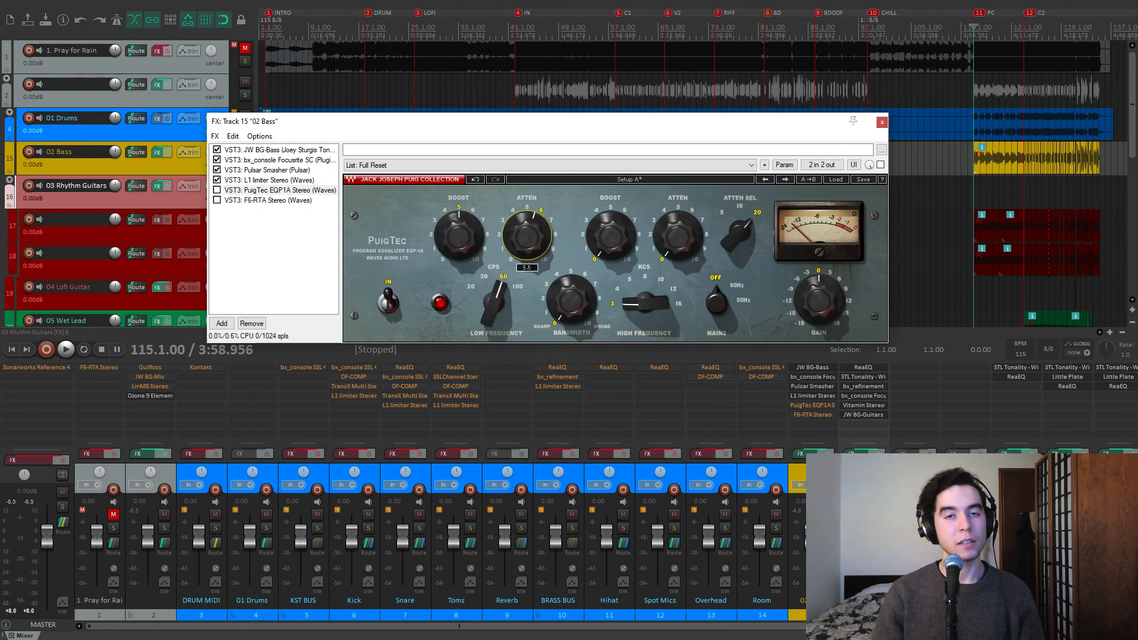
left_click_drag(508, 311, 508, 311)
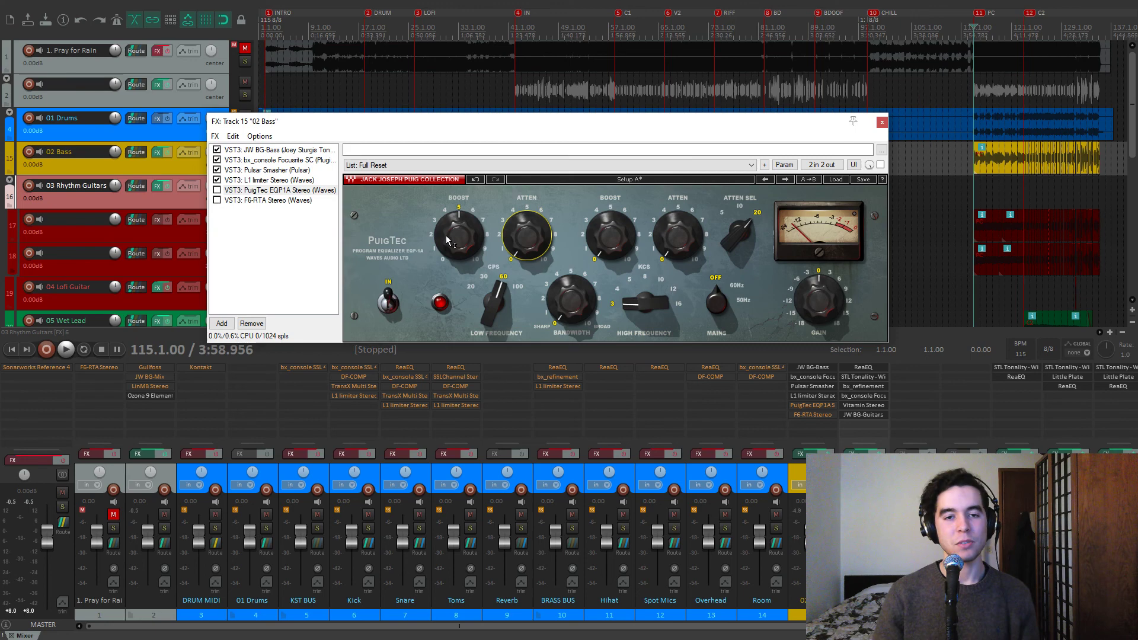
Step: Enable the PuigTec EQP1A and audition the bass with its low frequency boost at maximum and attenuation at zero
key("space")
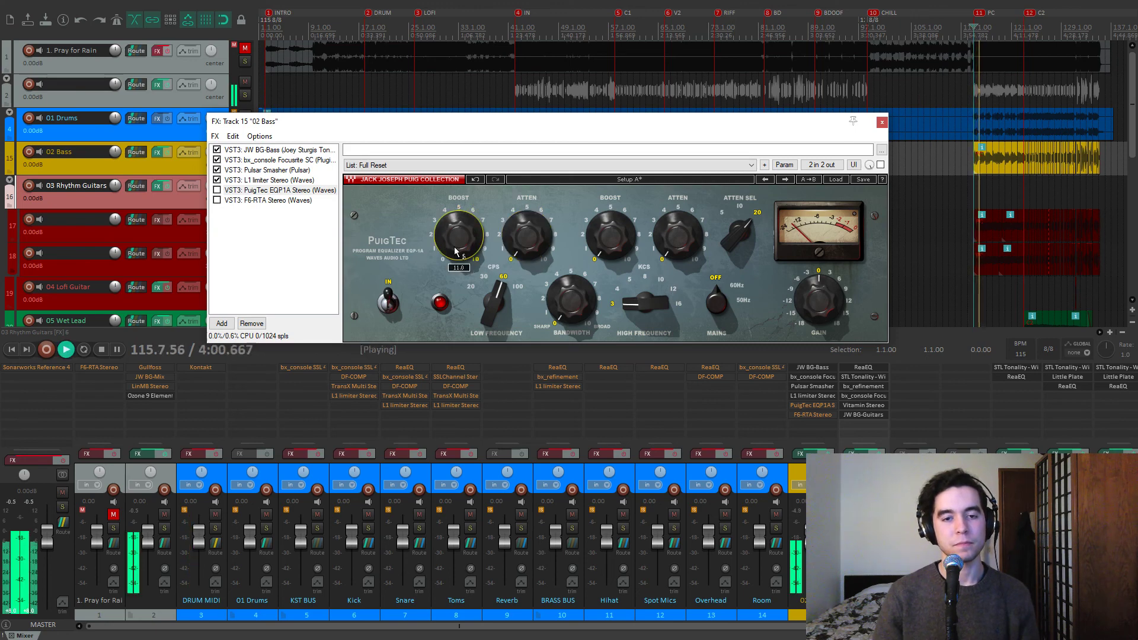
left_click(217, 190)
left_click_drag(459, 236, 458, 268)
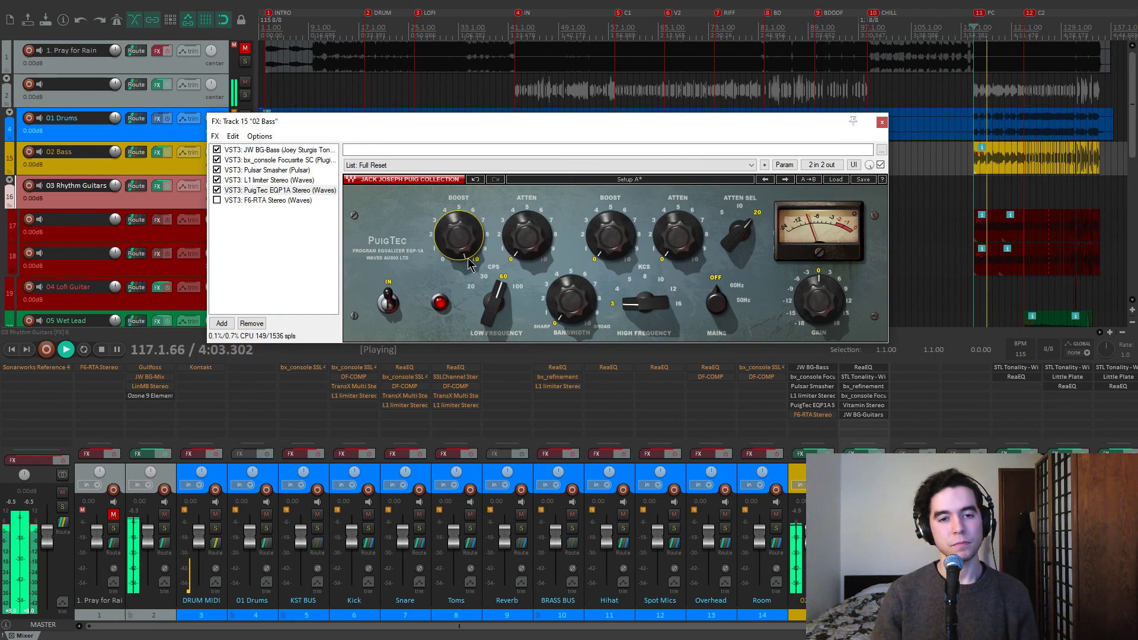
key("space")
Step: Raise the PuigTec EQP1A's low frequency attenuation to 11.0 and audition the bass with both low frequency knobs at maximum
mouse_move(463, 237)
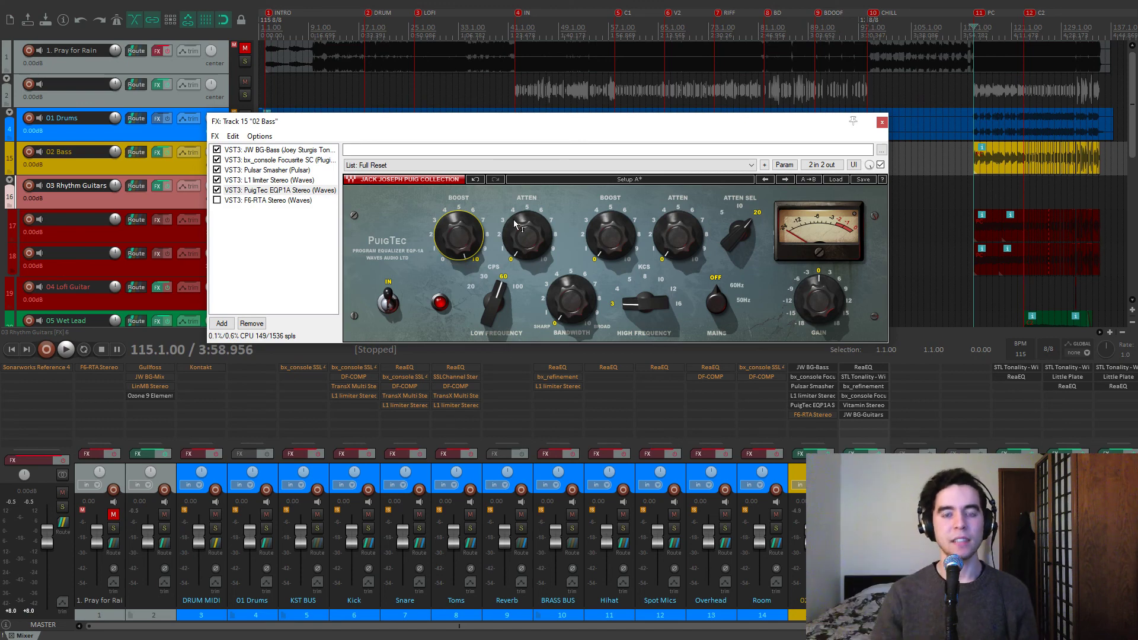
left_click_drag(538, 238, 537, 202)
key("space")
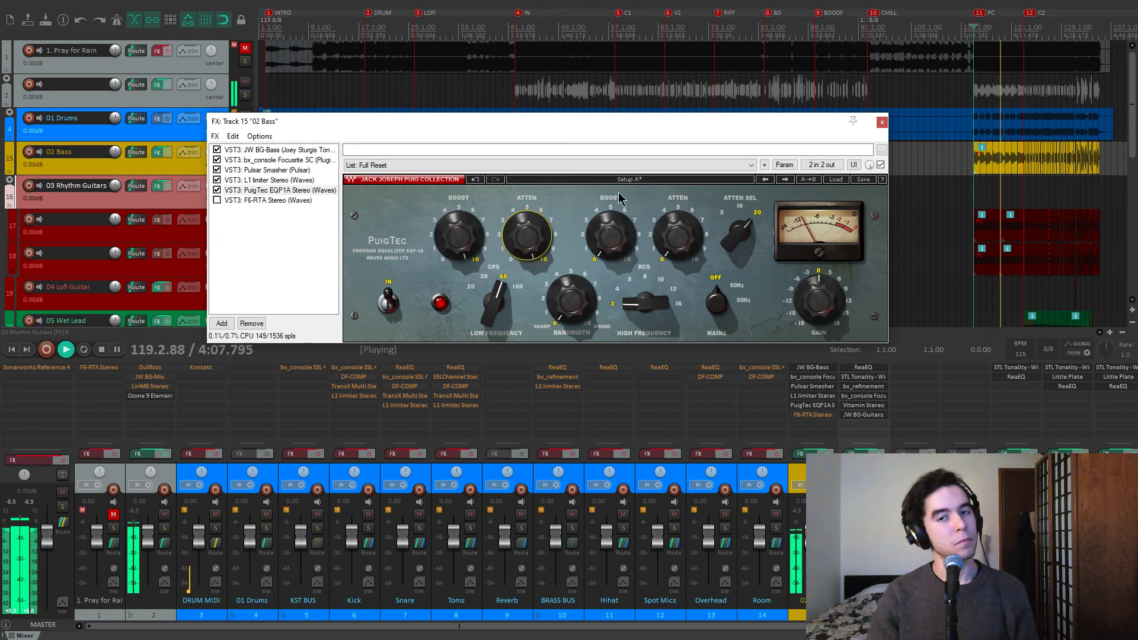
key("space")
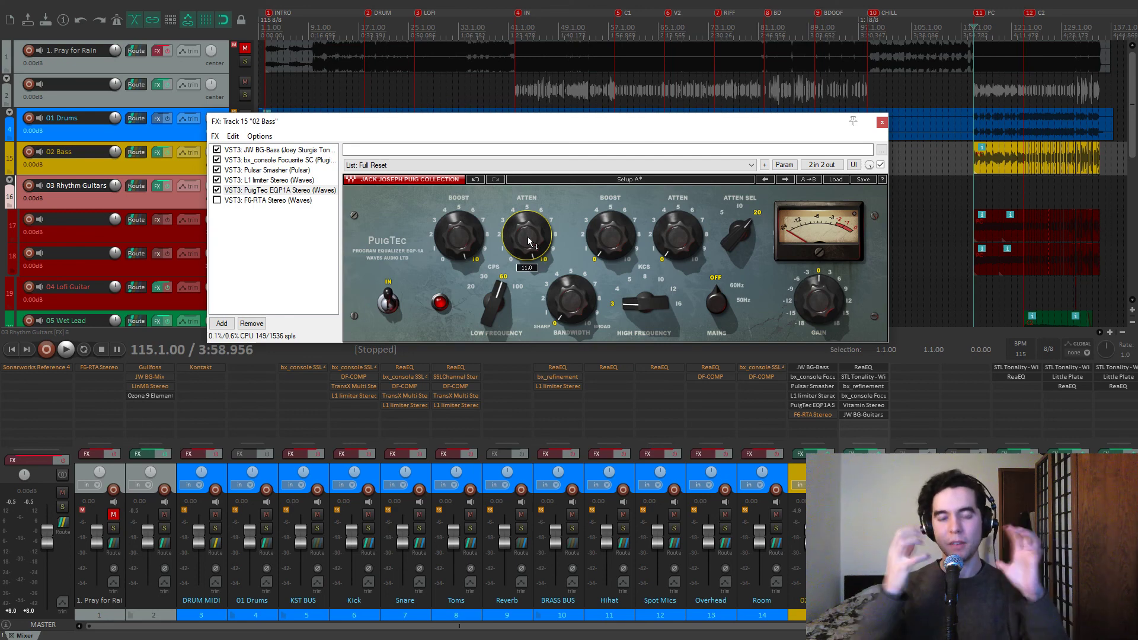
Step: Set the PuigTec EQP1A's low frequency boost to 5 and attenuation to 5.5, and compare the bass with the equalizer bypassed and enabled
left_click_drag(467, 232, 467, 268)
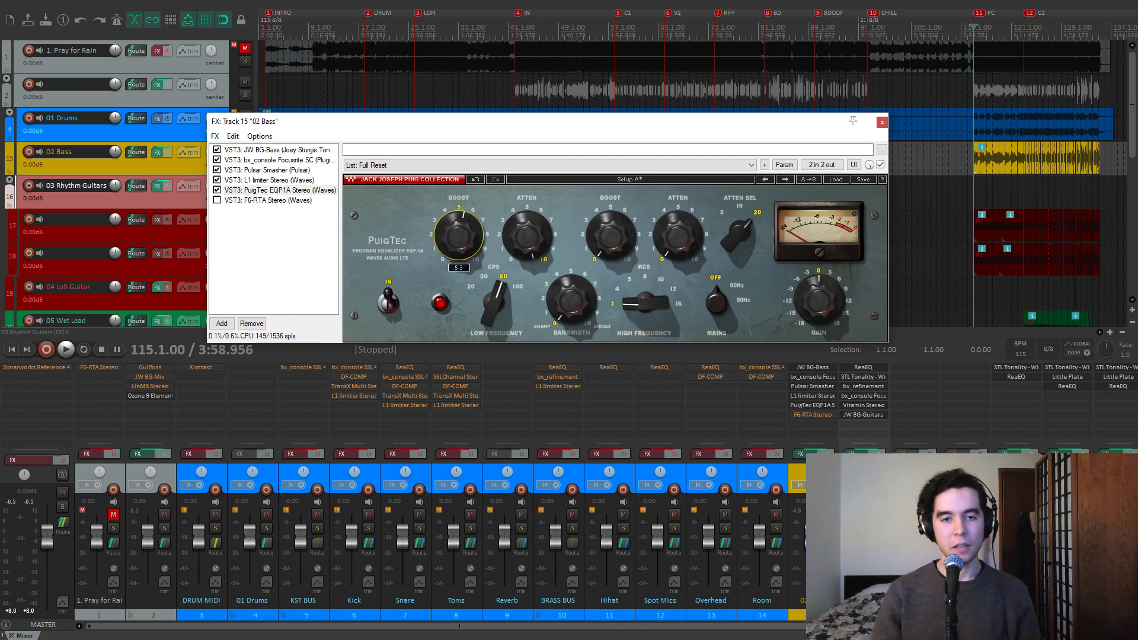
left_click_drag(526, 236, 526, 238)
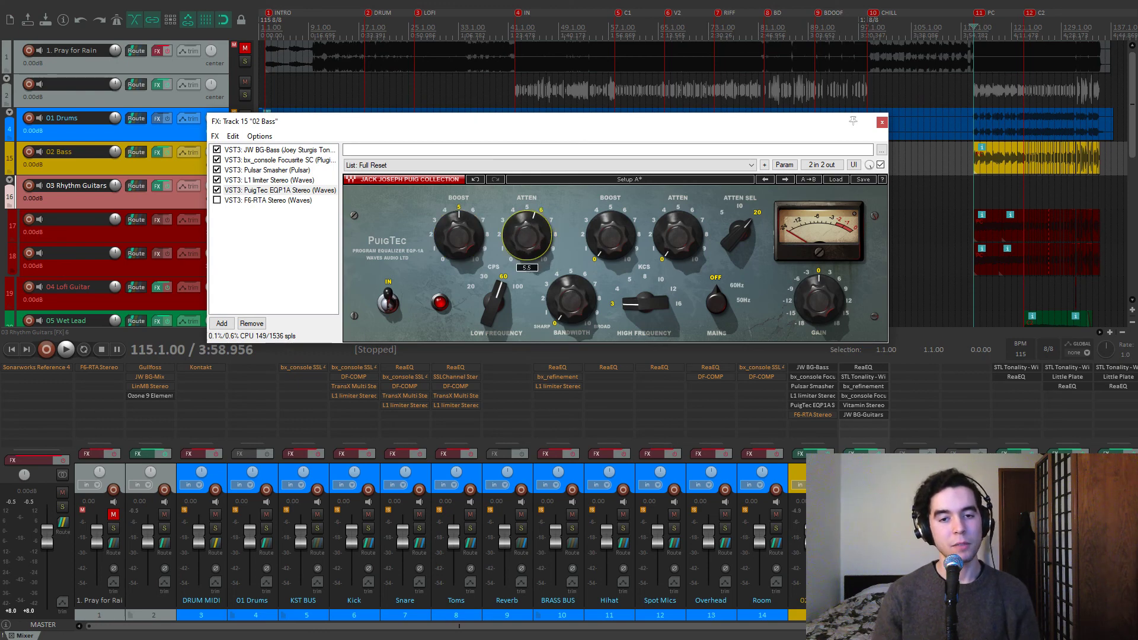
left_click(217, 190)
key("space")
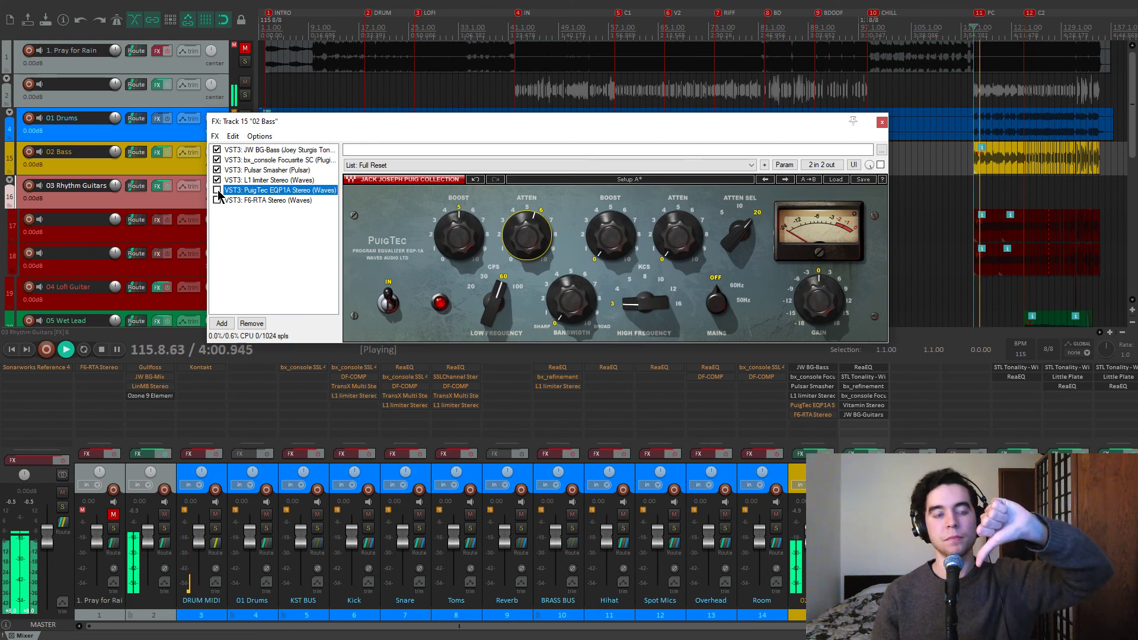
left_click(217, 190)
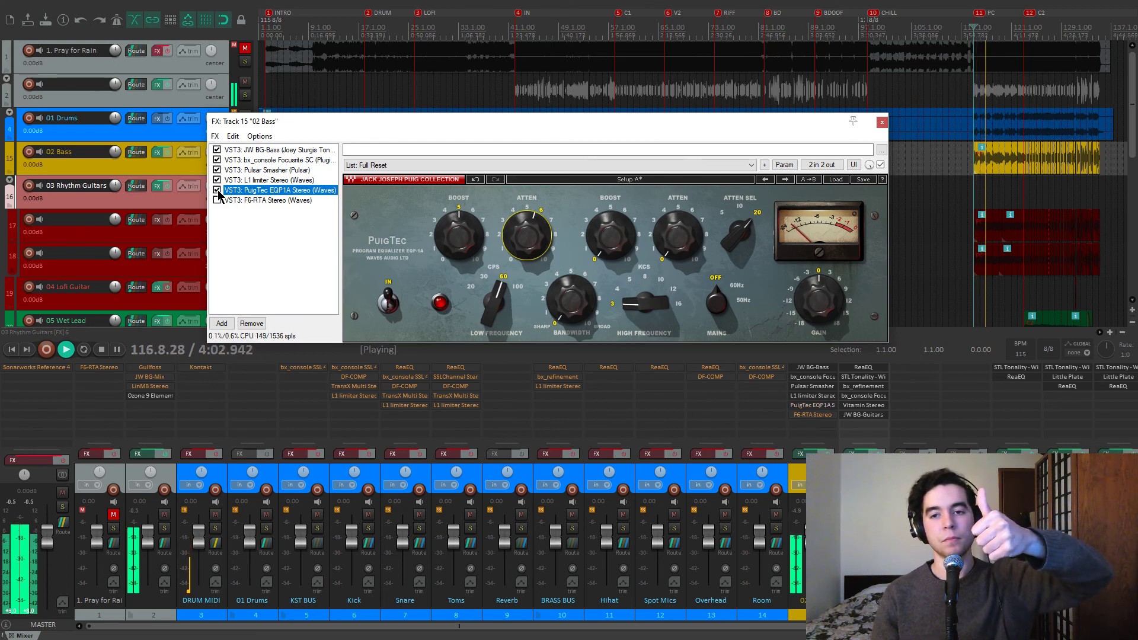
left_click(218, 190)
left_click(217, 190)
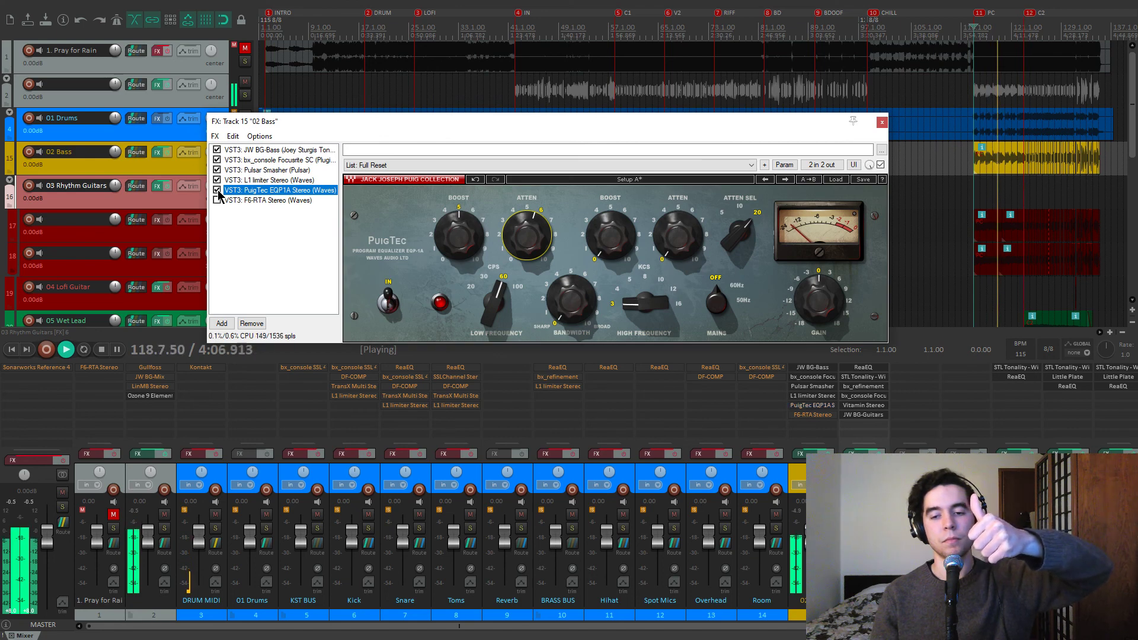
key("space")
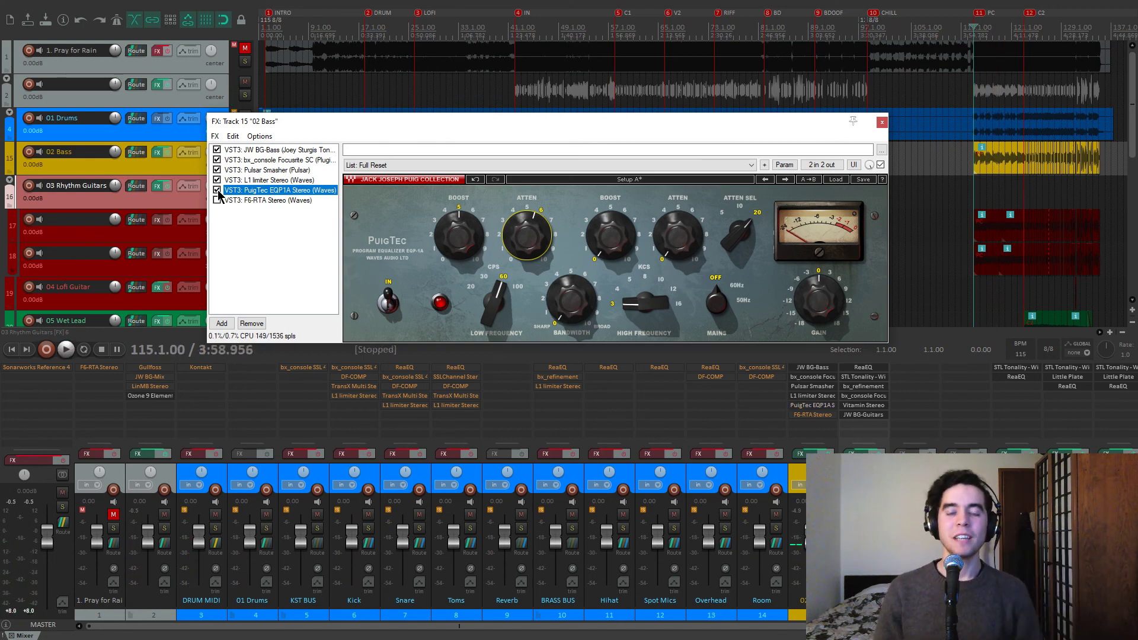
Step: Show the F6-RTA Stereo equalizer in the bass chain, enable it and select its low-cut filter
left_click_drag(434, 121, 463, 99)
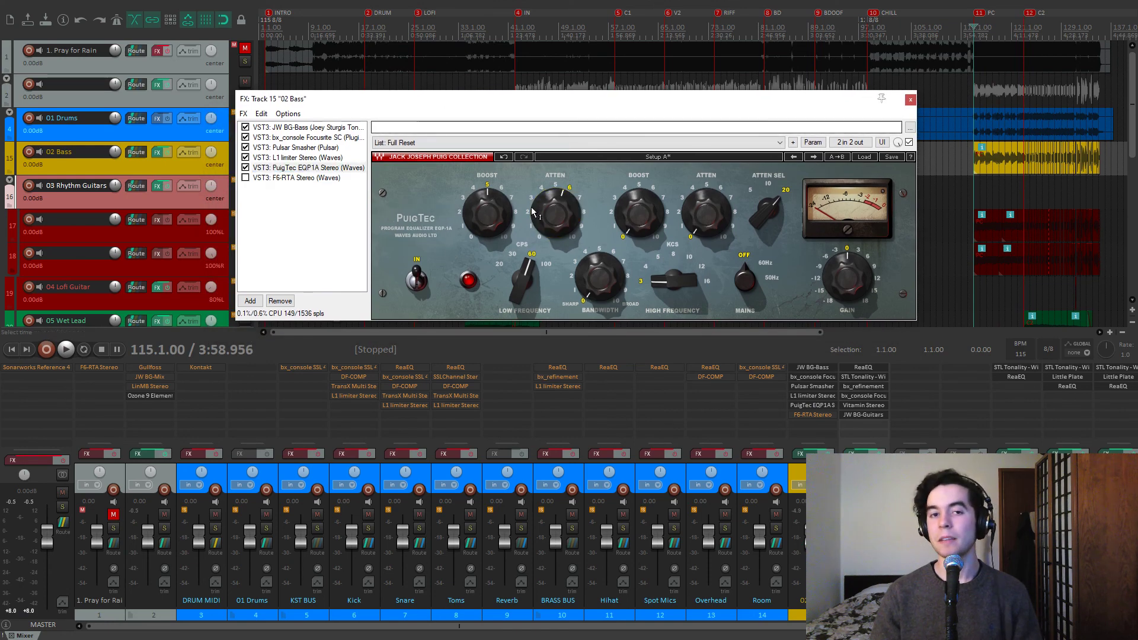
left_click_drag(520, 103, 525, 91)
left_click(262, 167)
left_click(251, 165)
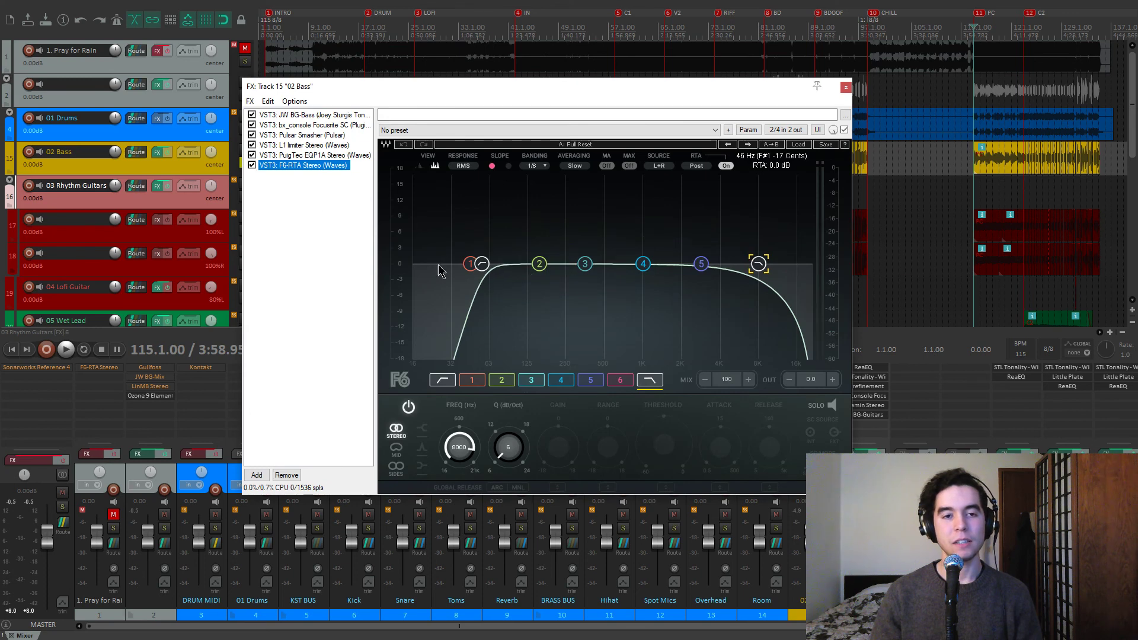
left_click(484, 302)
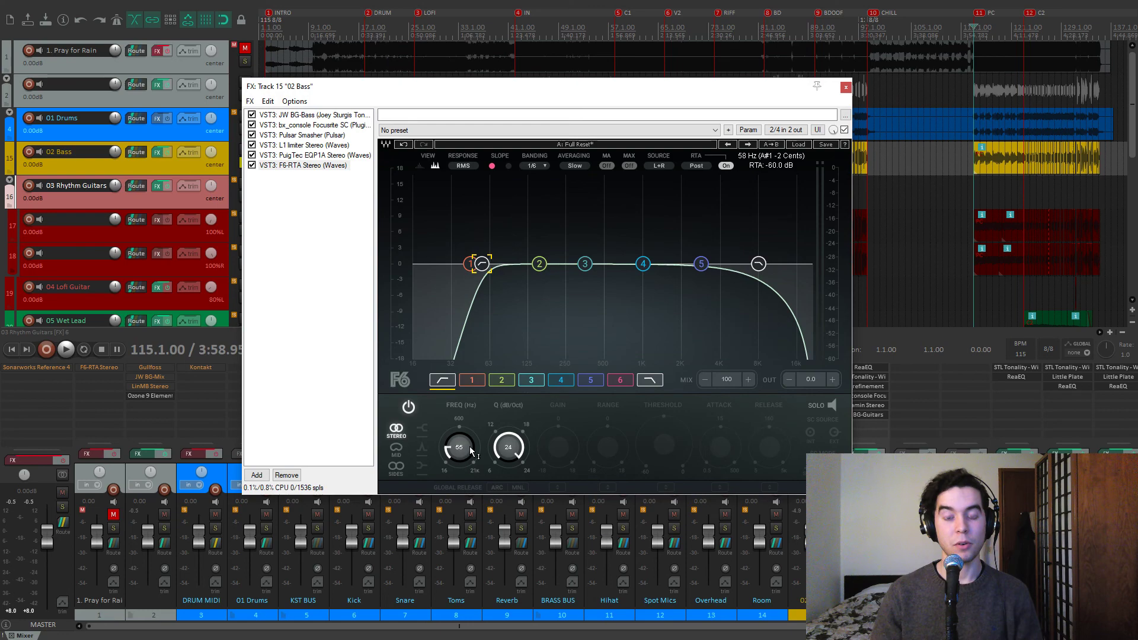
Step: Show the filter section of the bx_console Focusrite SC for comparison and return to the F6-RTA Stereo
left_click(311, 125)
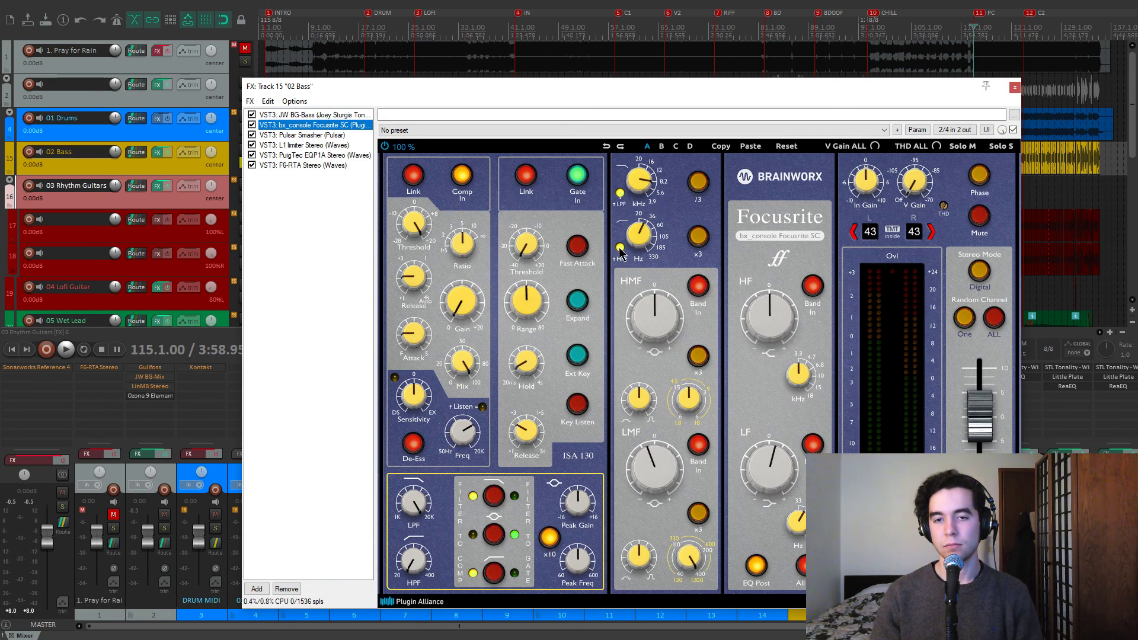
left_click_drag(543, 89, 548, 66)
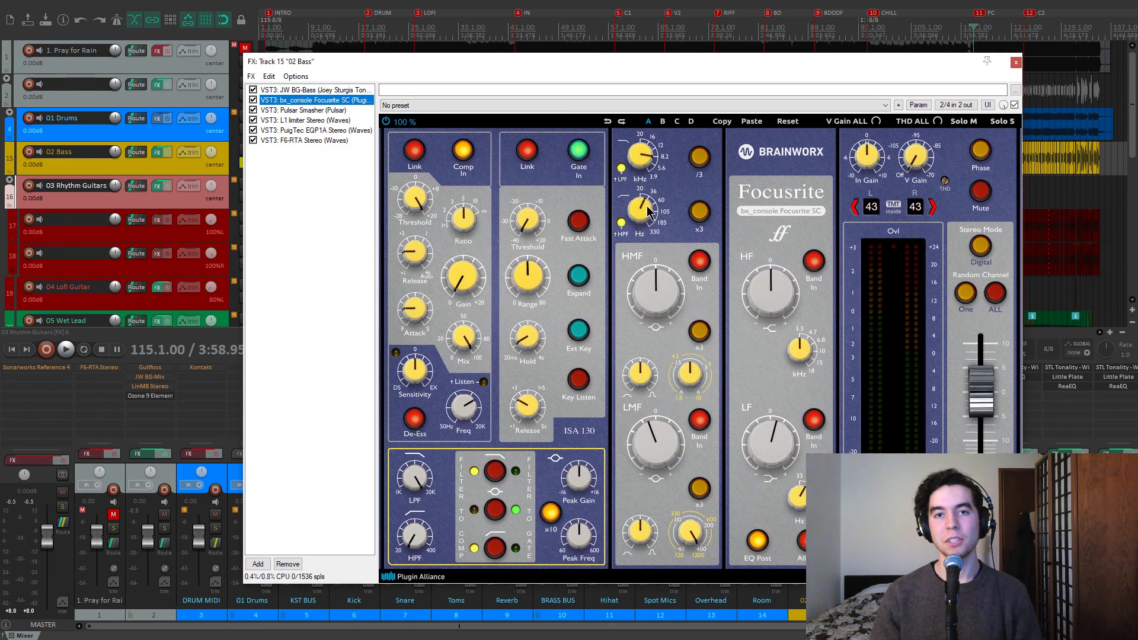
left_click(320, 140)
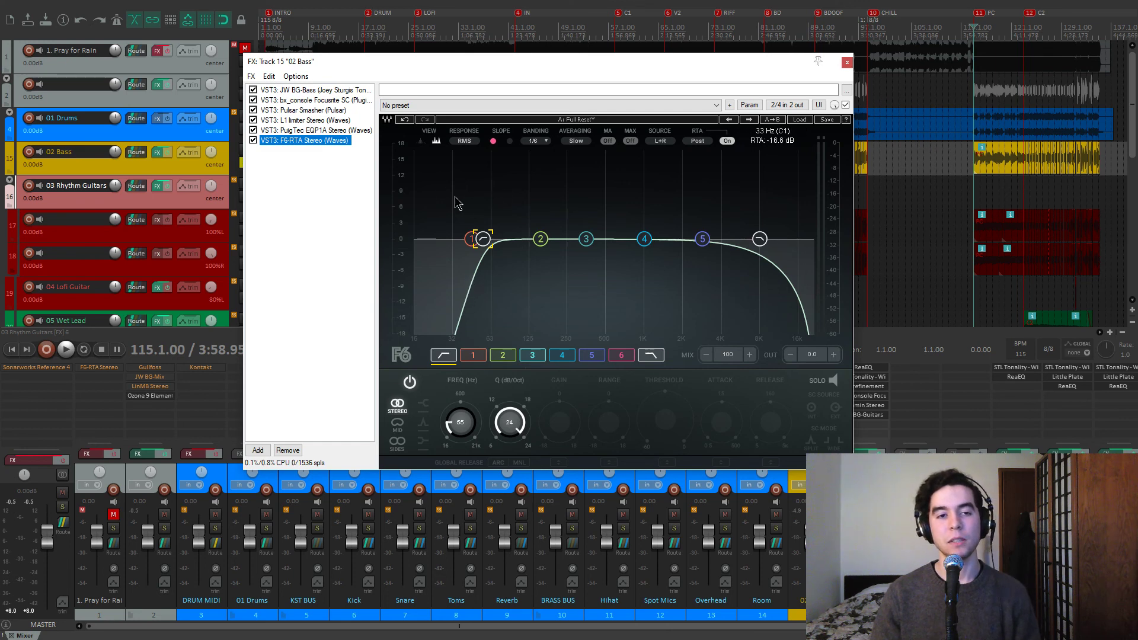
Step: Try cutting with band 2 of the F6-RTA Stereo, undo the change and briefly play the bass through it
left_click(541, 240)
left_click_drag(540, 239, 543, 252)
double_click(545, 253)
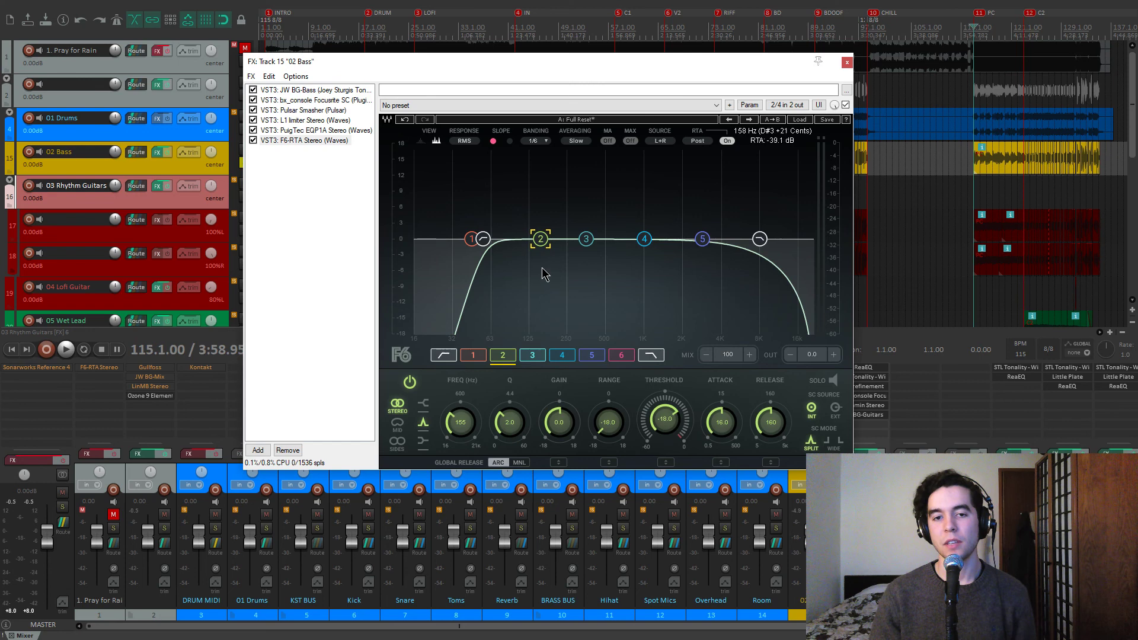
left_click_drag(540, 244, 506, 315)
key("space")
key("space")
key("ctrl+z")
key("ctrl+z")
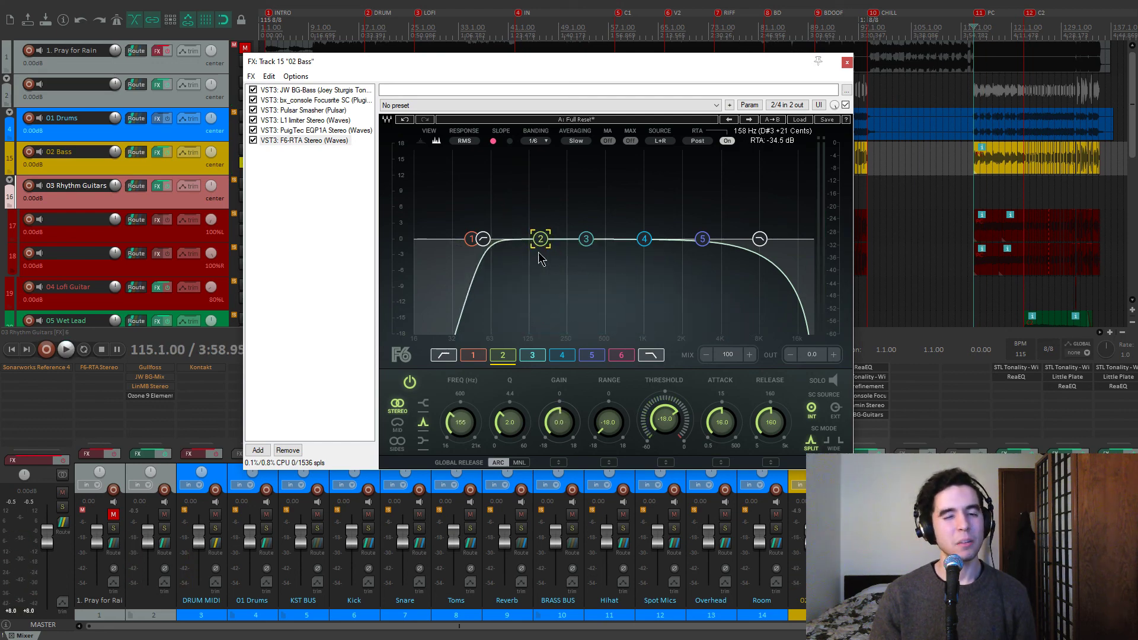
key("space")
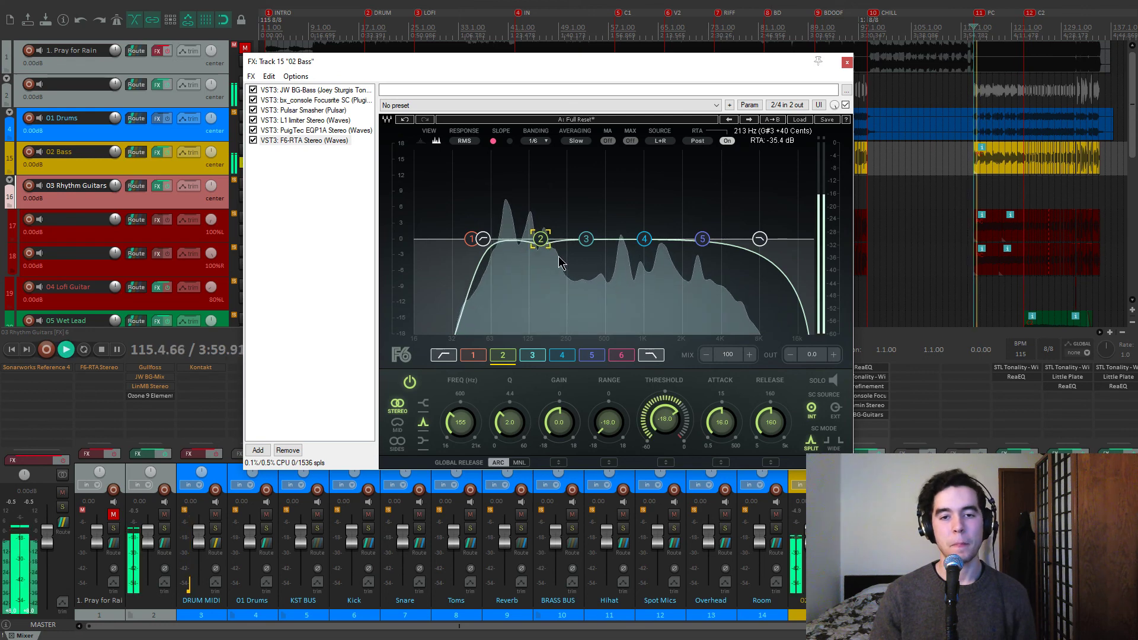
key("space")
Step: Show the F6-RTA Stereo's high-cut filter and the bx_console Focusrite SC's filters, and close the bass effects window
left_click(759, 239)
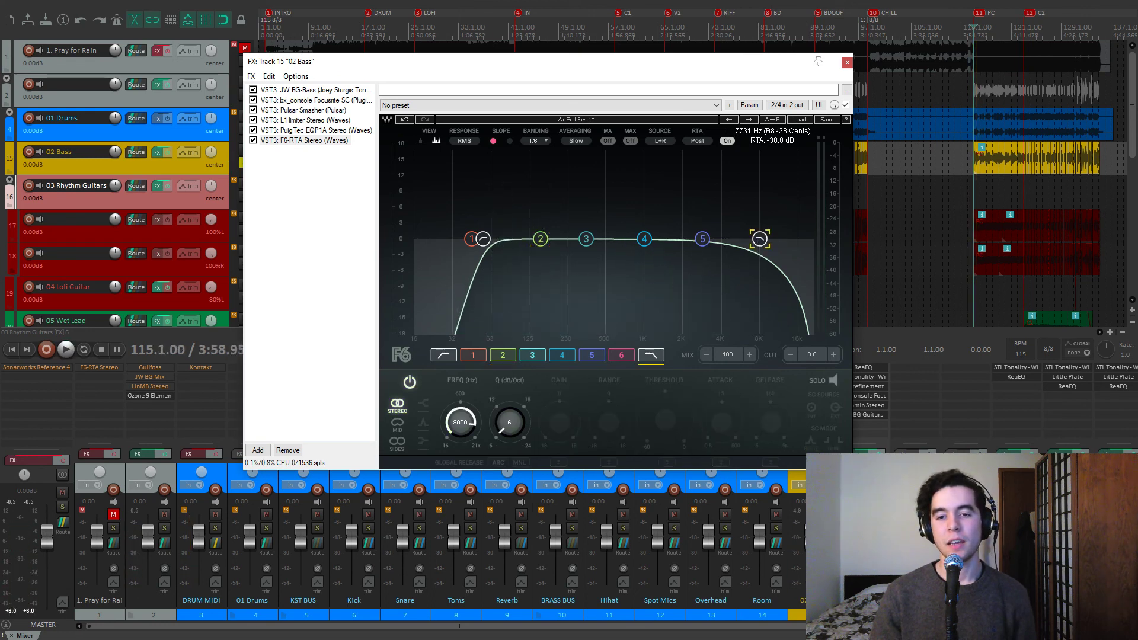
left_click(325, 101)
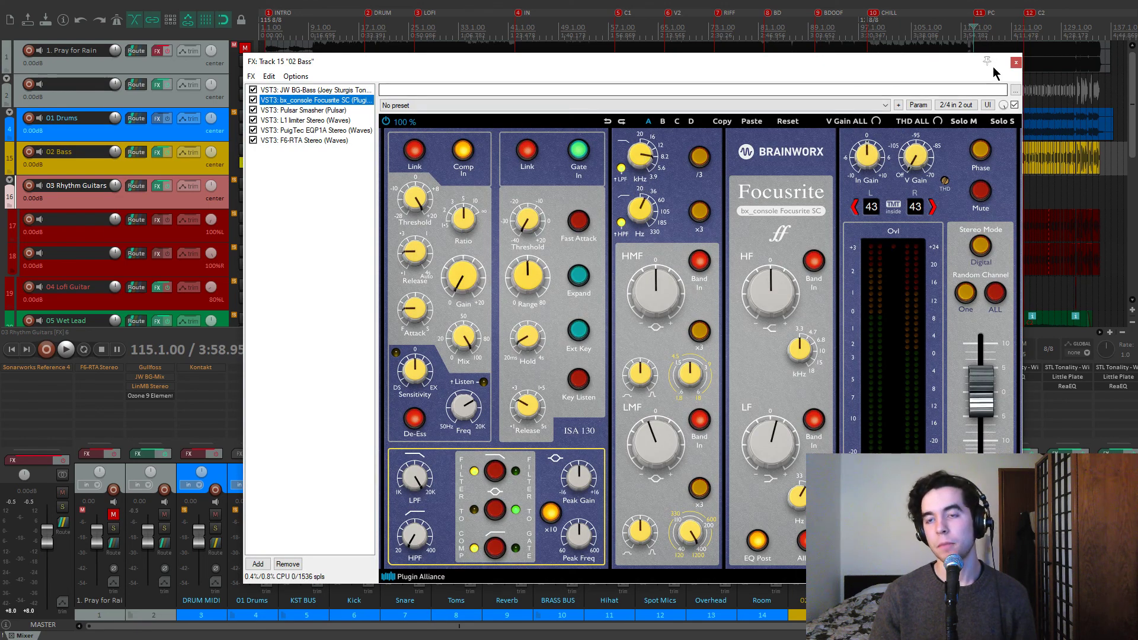
left_click(1015, 62)
Step: Play from marker 5 (C1) and switch the solo from the 02 Bass track to the 03 Rhythm Guitars track
scroll(915, 150, "up", 2)
scroll(795, 190, "up", 1)
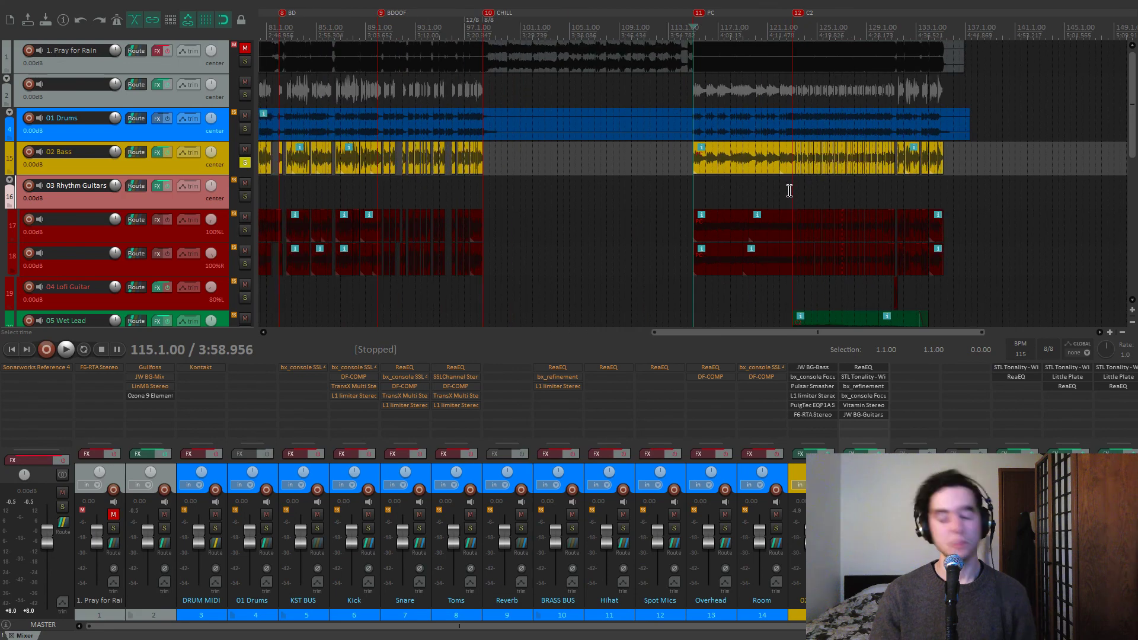
scroll(783, 191, "down", 3)
key("4")
key("space")
key("5")
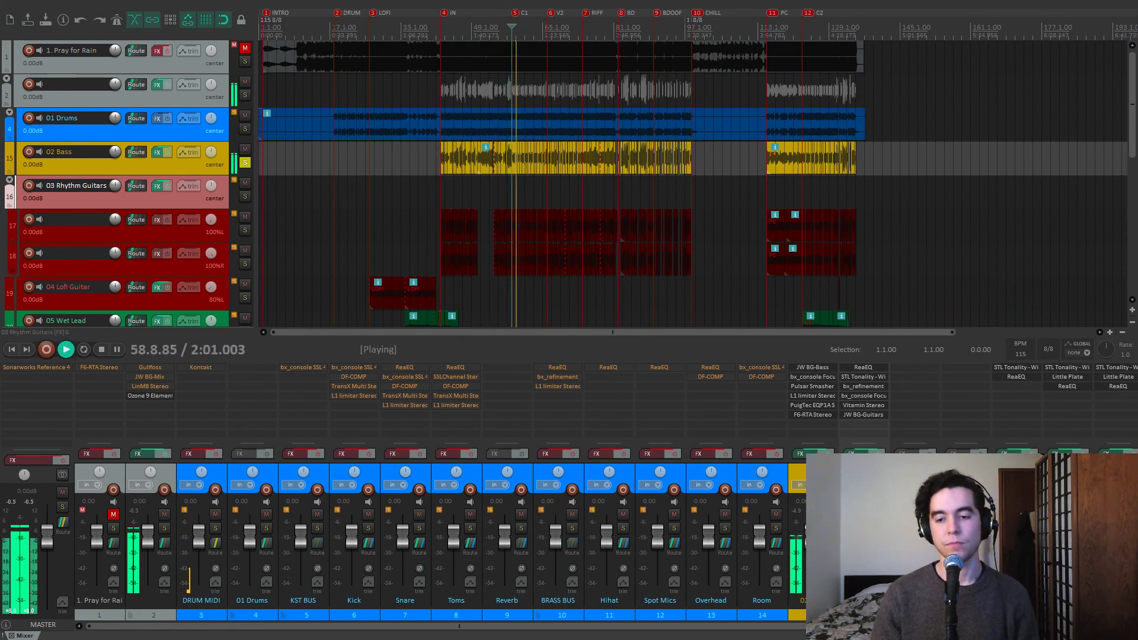
left_click(245, 196)
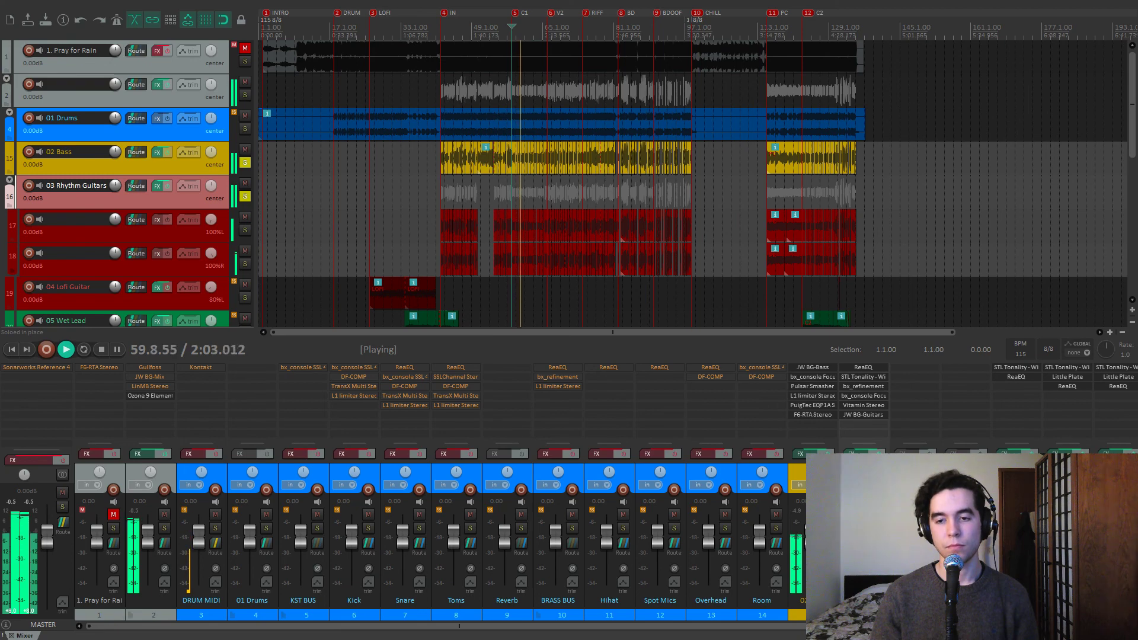
left_click(245, 163)
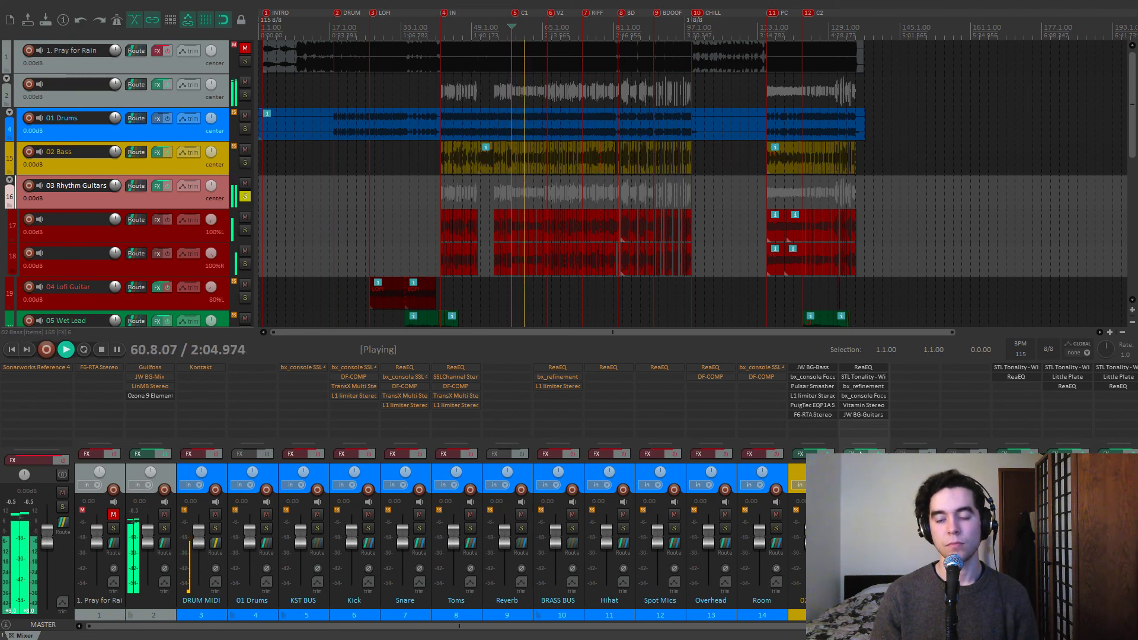
key("space")
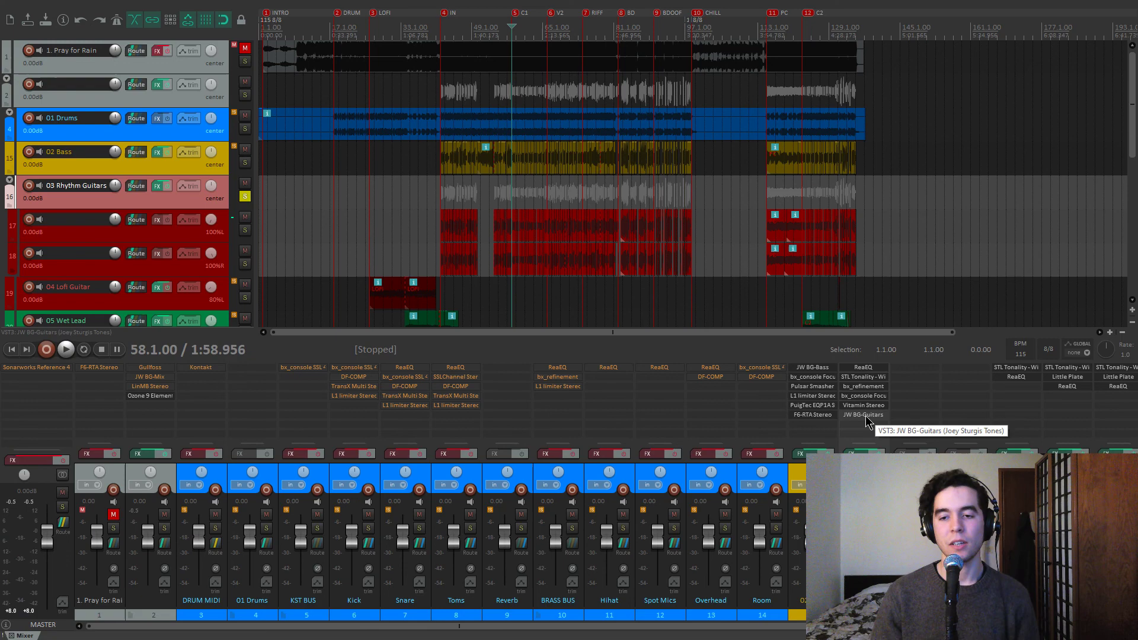
Step: Bypass all the plugins on the 03 Rhythm Guitars track, from JW BG-Guitars up to ReaEQ
left_click(868, 414, "shift")
left_click(869, 406, "shift")
left_click(868, 396, "shift")
left_click(867, 376, "shift")
left_click(869, 368, "shift")
Step: Jump to marker 9 and play the unprocessed rhythm guitars from there
scroll(693, 261, "up", 3)
scroll(694, 261, "up", 3)
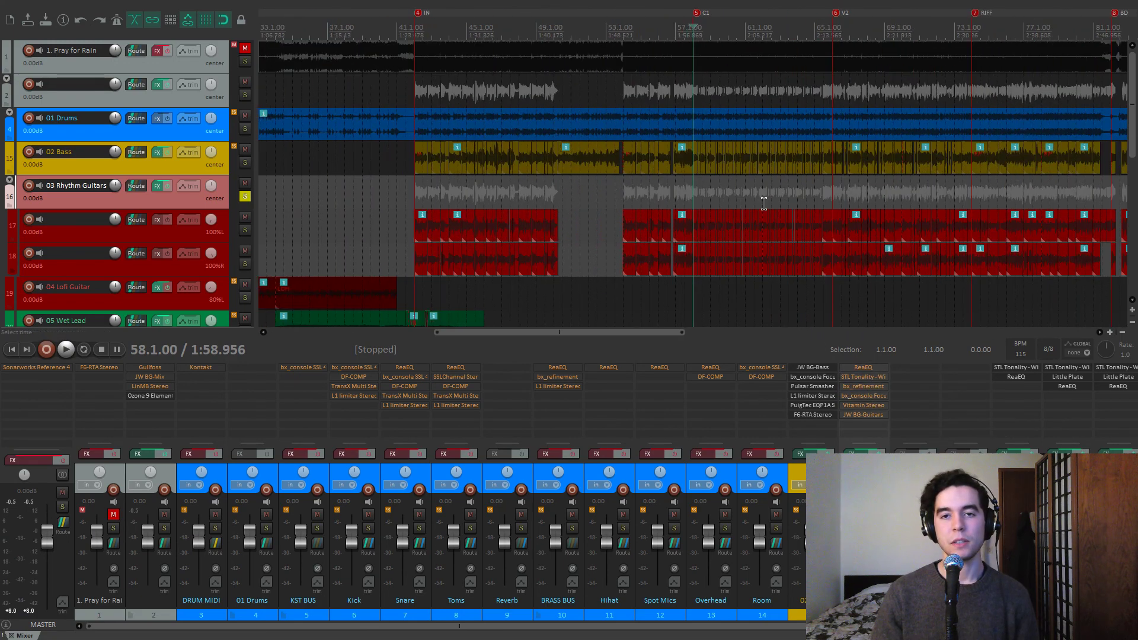
scroll(752, 195, "down", 4)
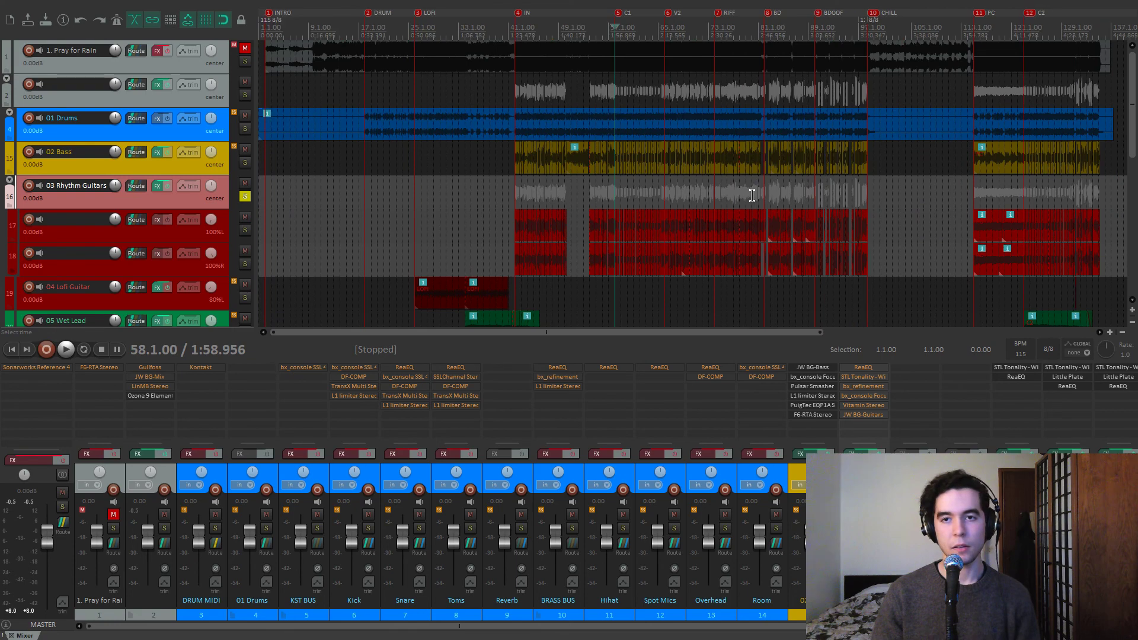
key("9")
scroll(751, 195, "up", 8)
key("space")
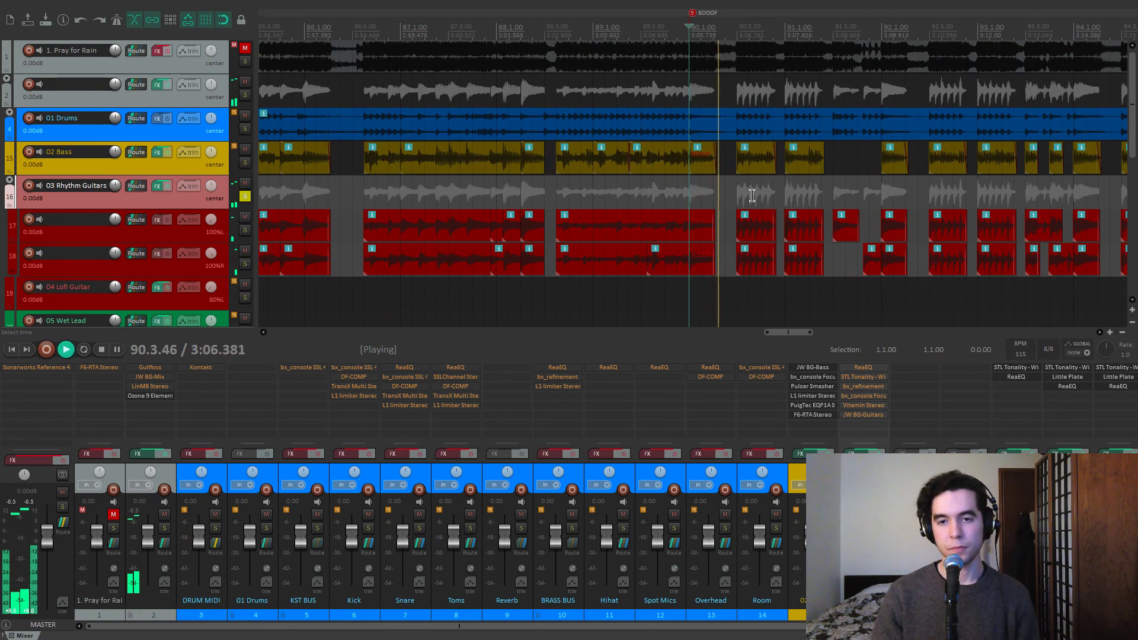
Step: Stop playback, open the effects window of the 03 Rhythm Guitars track and enable STL Tonality - Will Putney
scroll(749, 196, "down", 1)
scroll(749, 196, "down", 2)
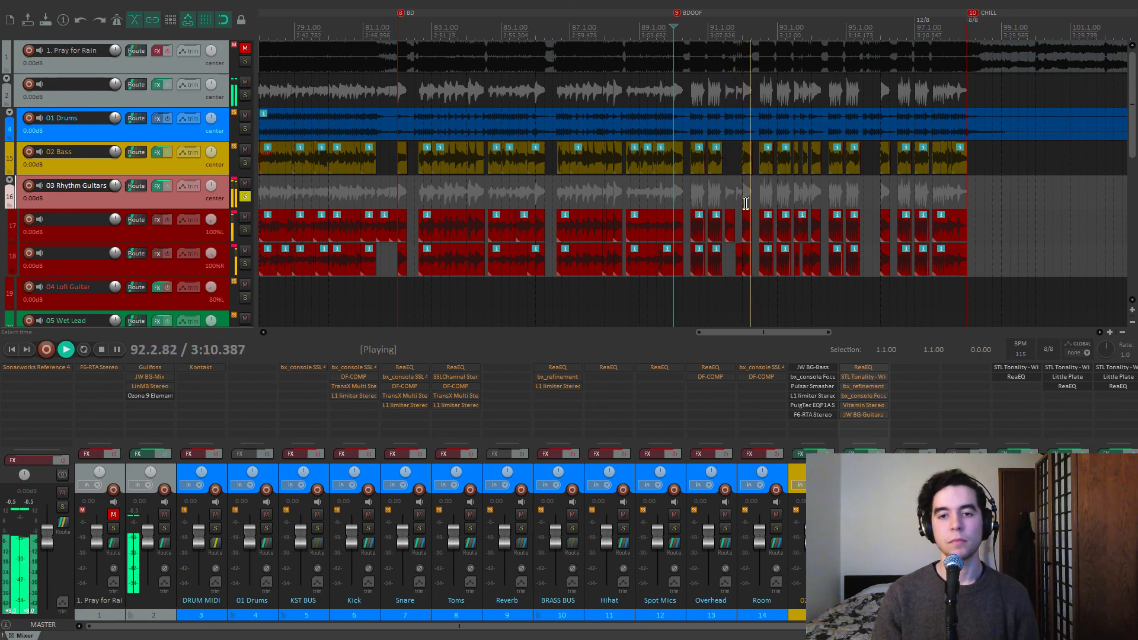
key("space")
left_click(855, 453)
left_click(92, 85)
left_click(34, 83)
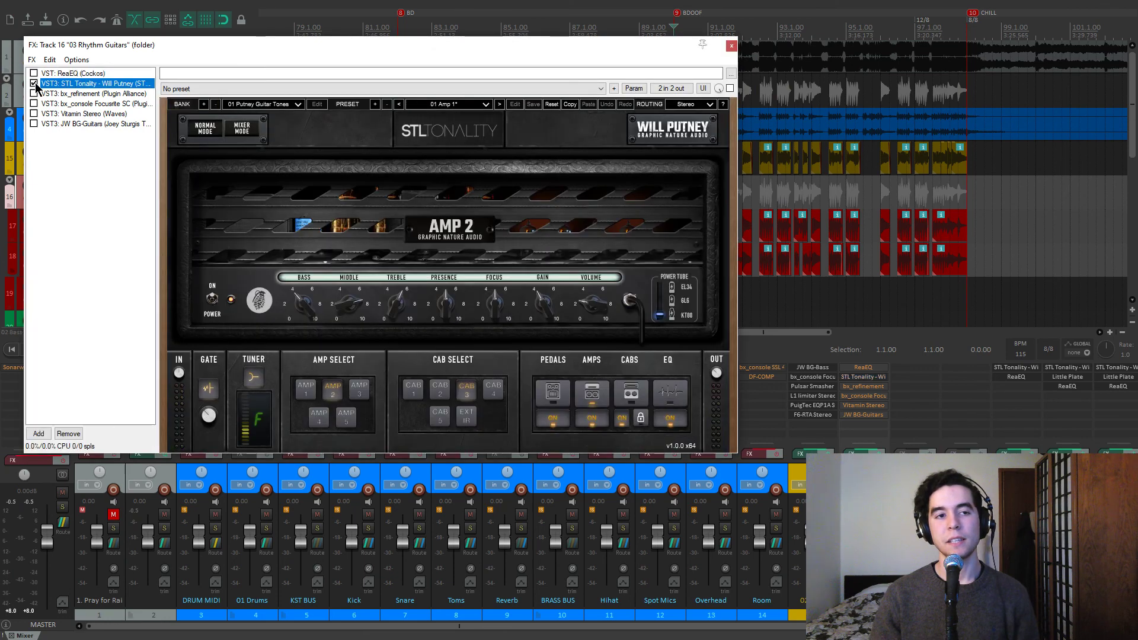
left_click_drag(265, 44, 262, 49)
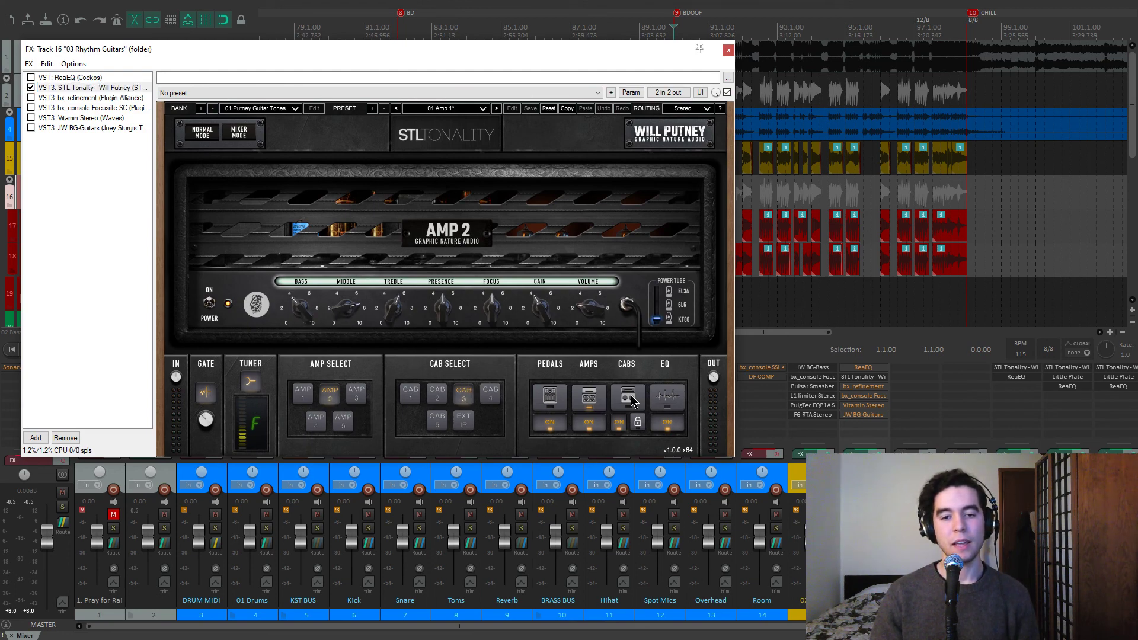
Step: Compare Cab 4 with Cab 3 in STL Tonality's cabinet view during playback, and show its parametric EQ
left_click(619, 392)
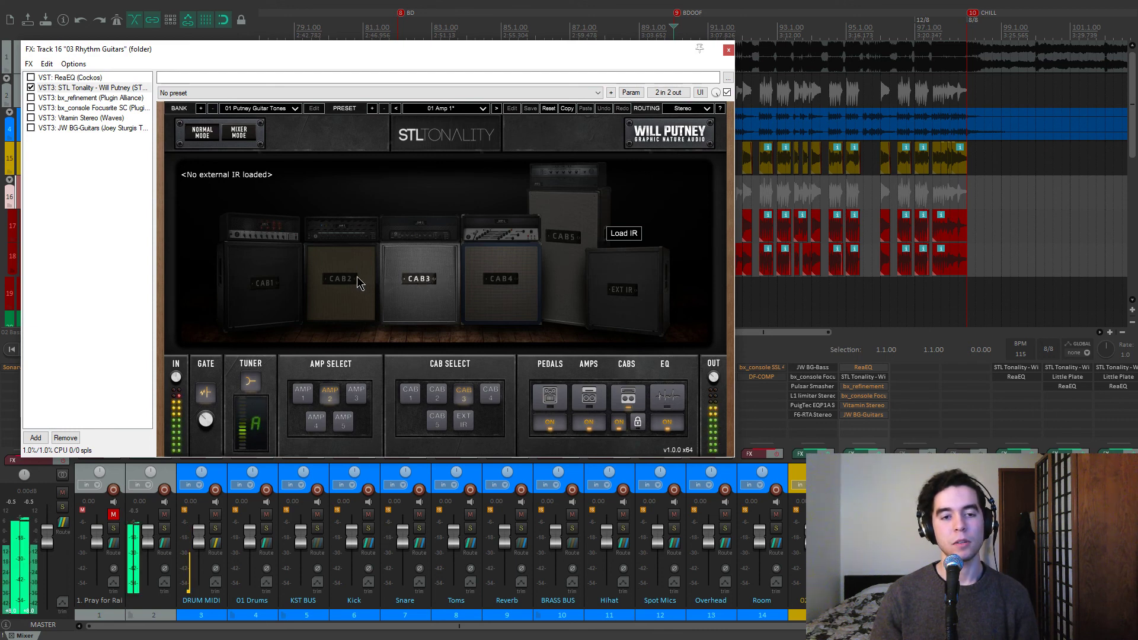
left_click(468, 270)
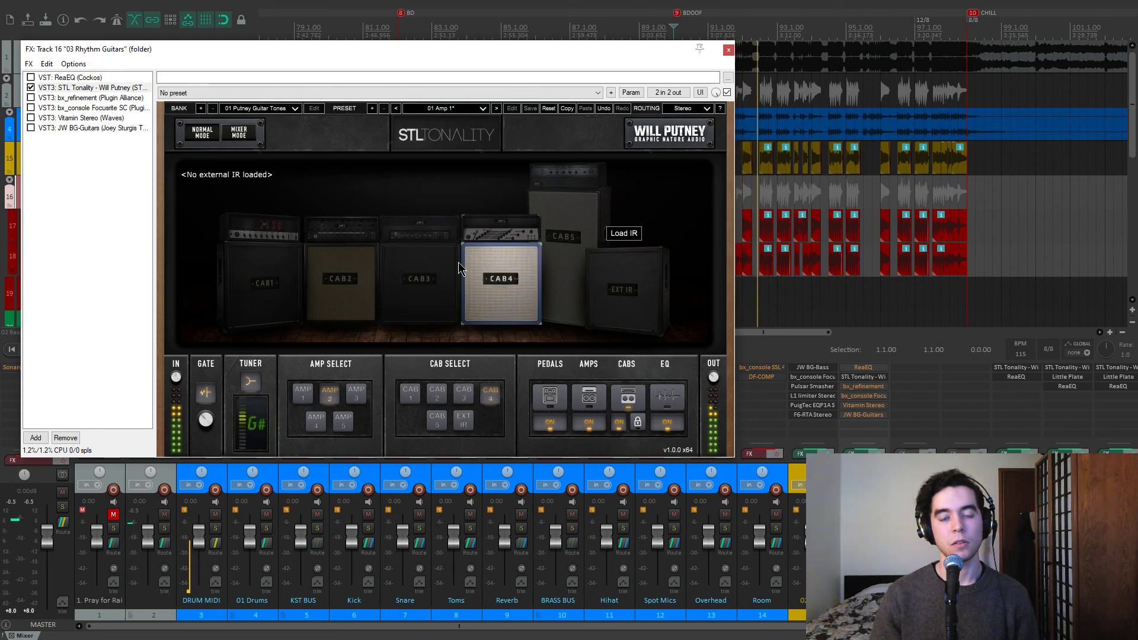
left_click(438, 269)
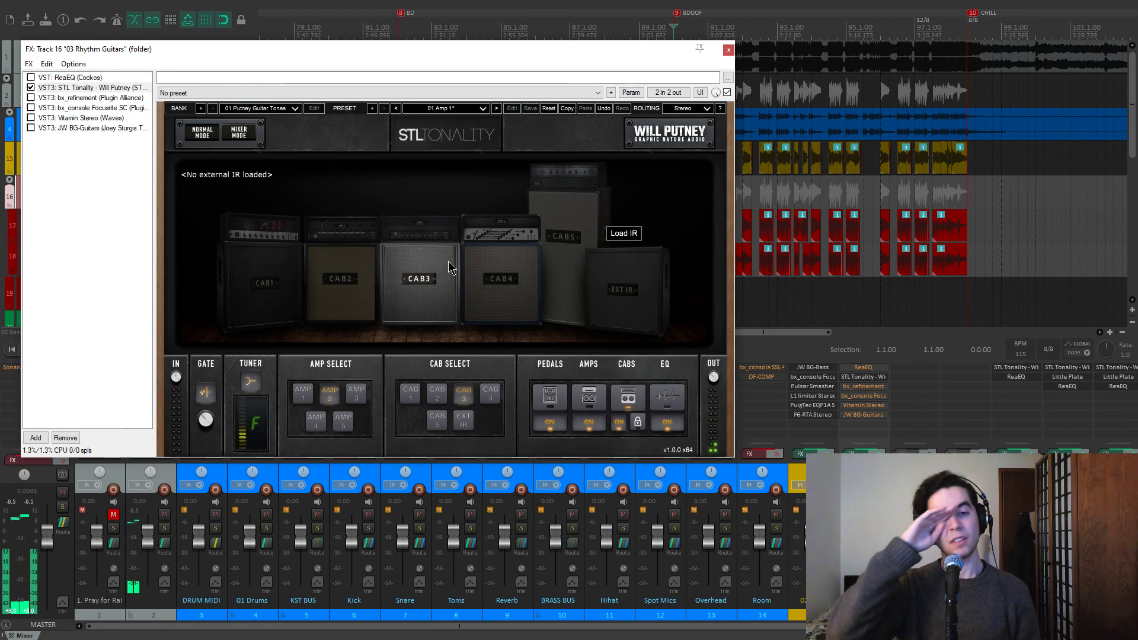
left_click(660, 403)
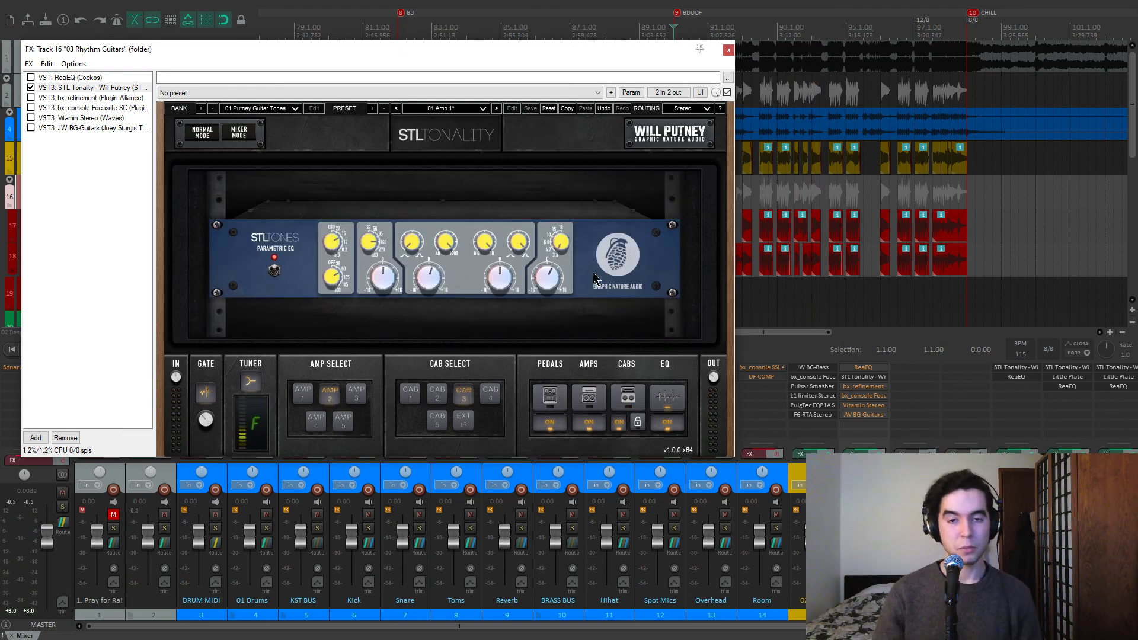
mouse_move(551, 285)
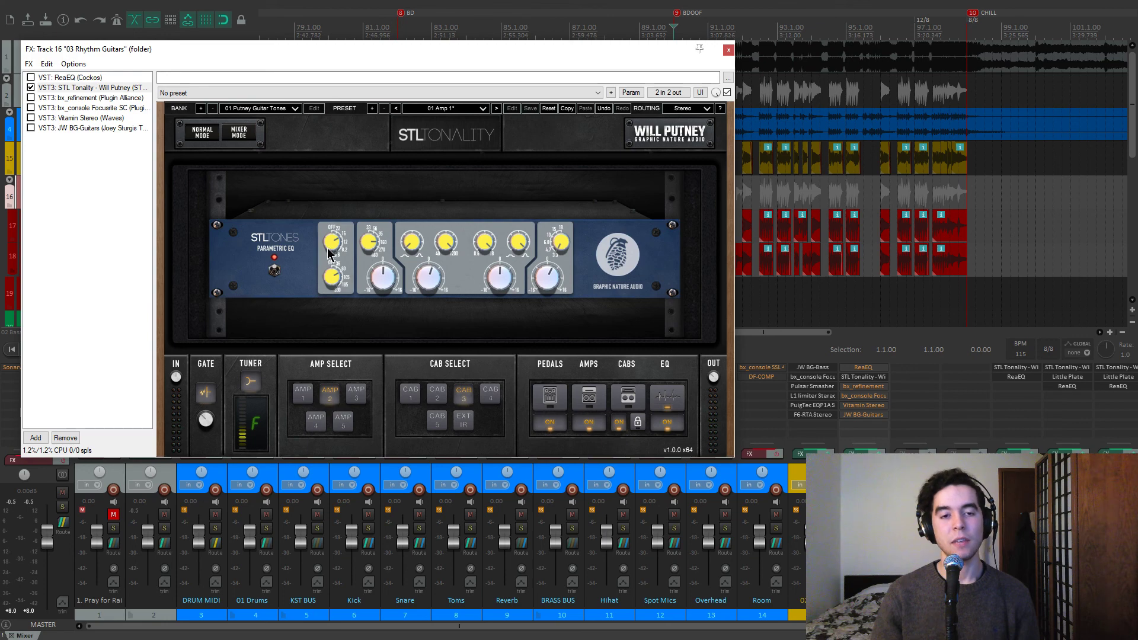
Step: Bring up ReaEQ, bypass STL Tonality and play the raw guitars, moving the play position to 90.5.00
left_click_drag(172, 49, 239, 69)
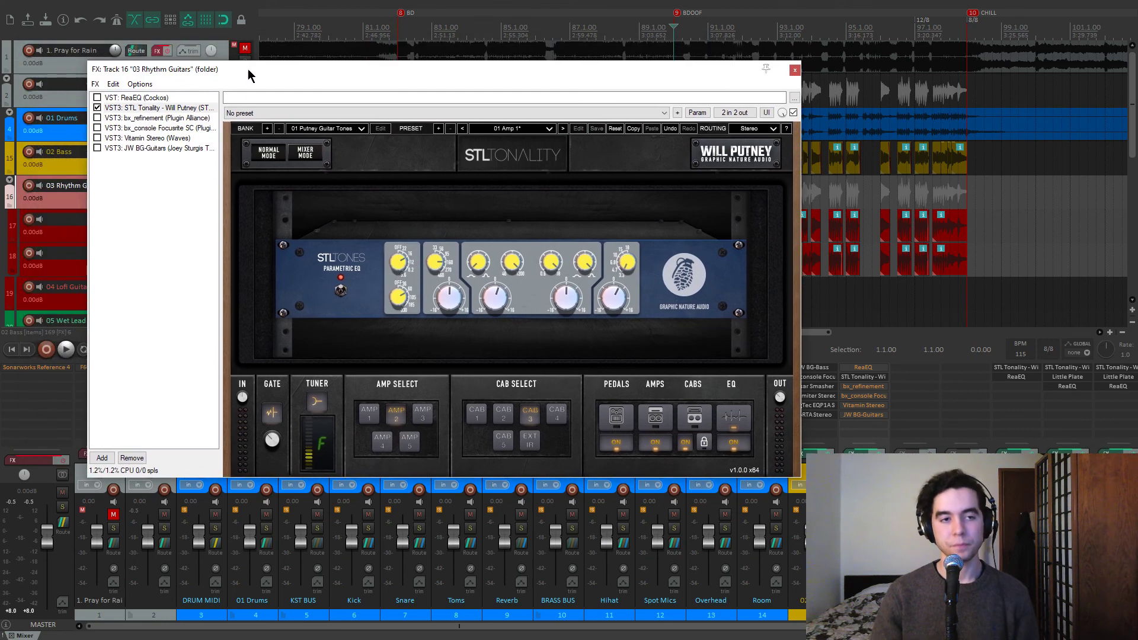
left_click(155, 98)
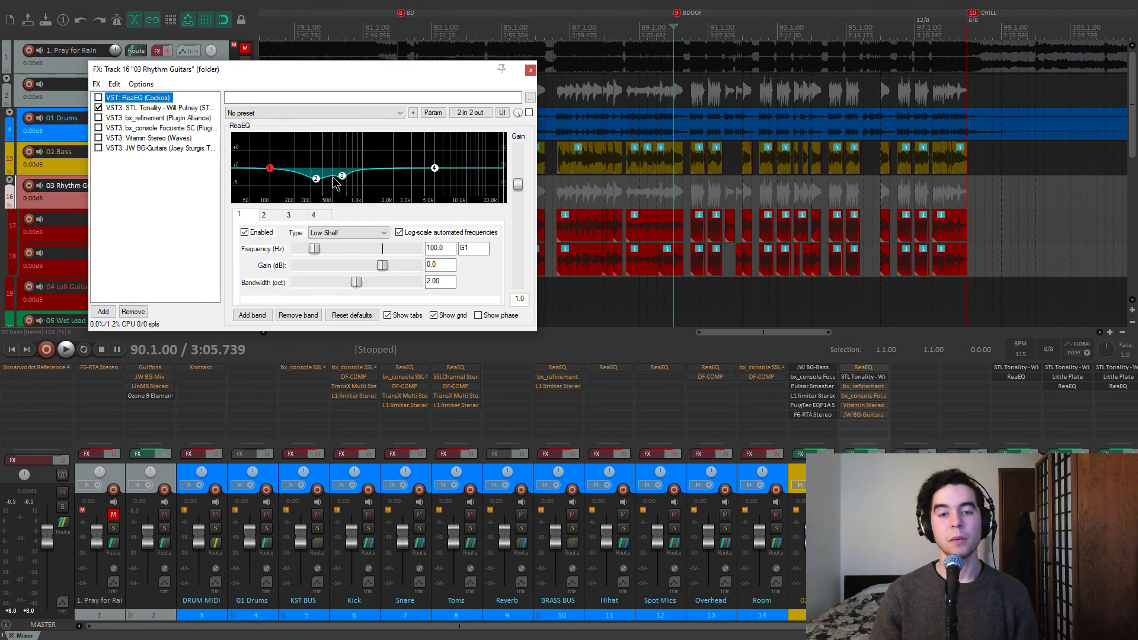
mouse_move(342, 181)
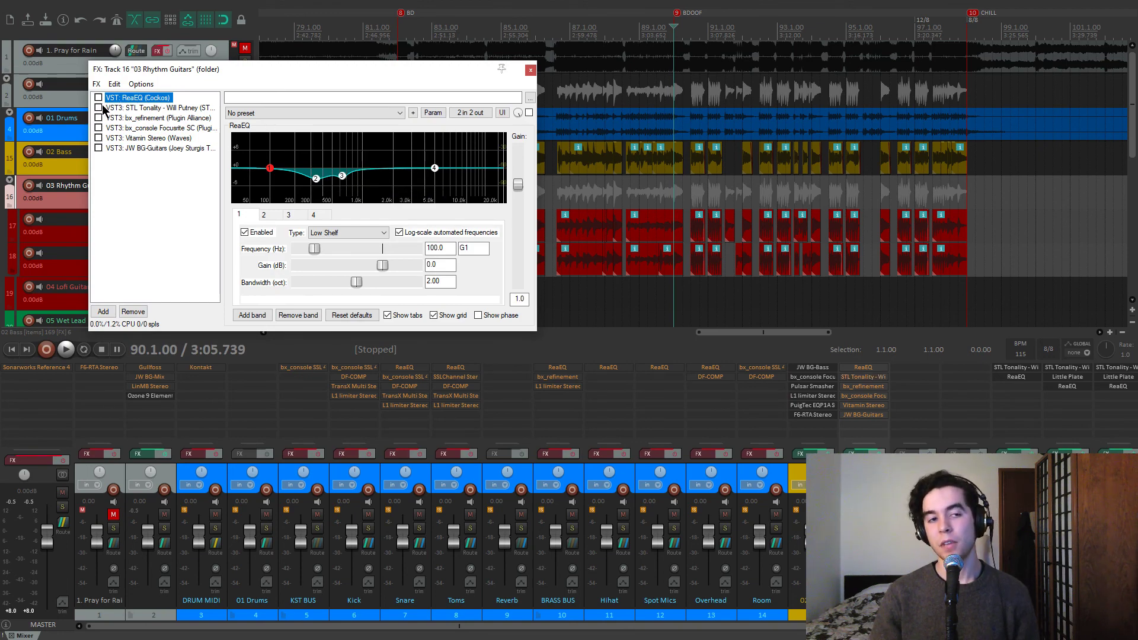
key("space")
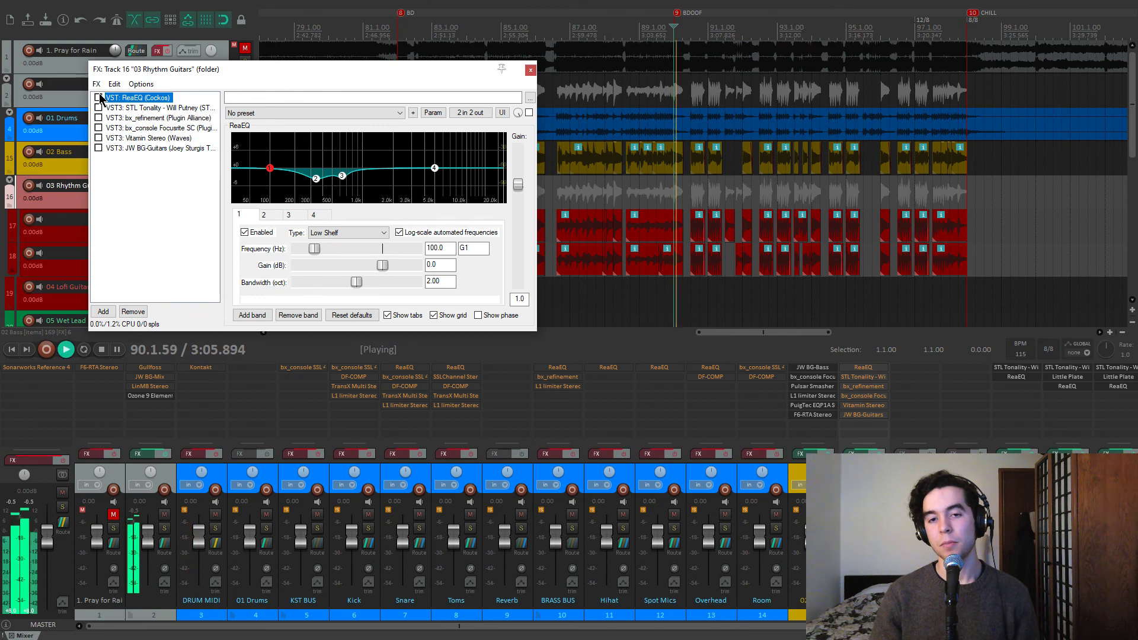
left_click(692, 191)
key("space")
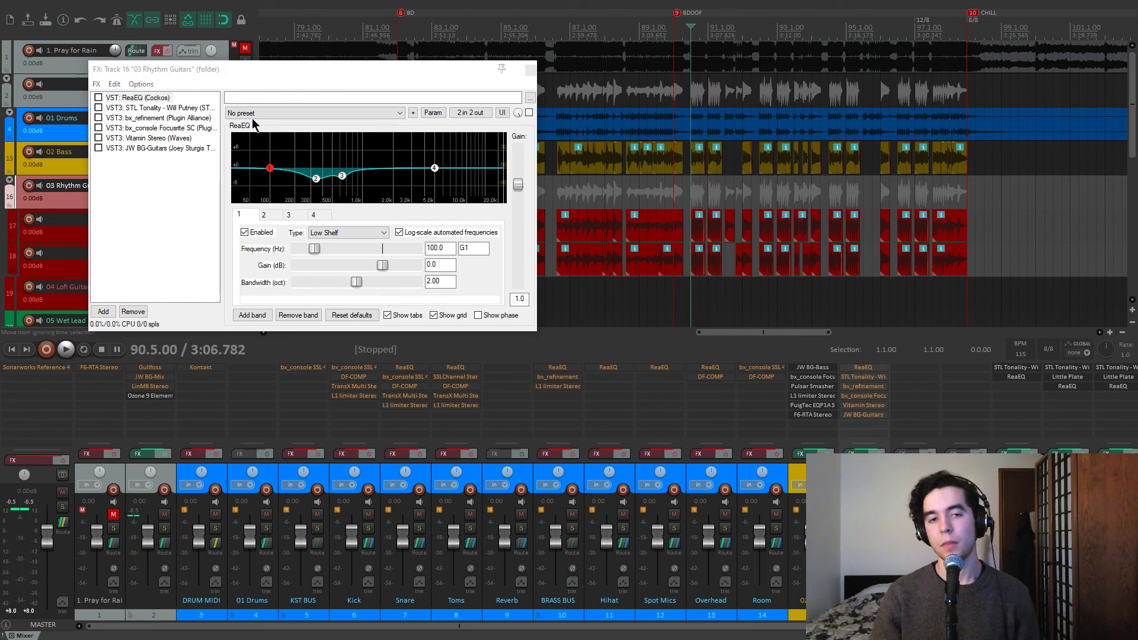
Step: Enable ReaEQ on the rhythm guitars, play them through it and inspect the settings of bands 2 and 3
left_click(98, 97)
key("space")
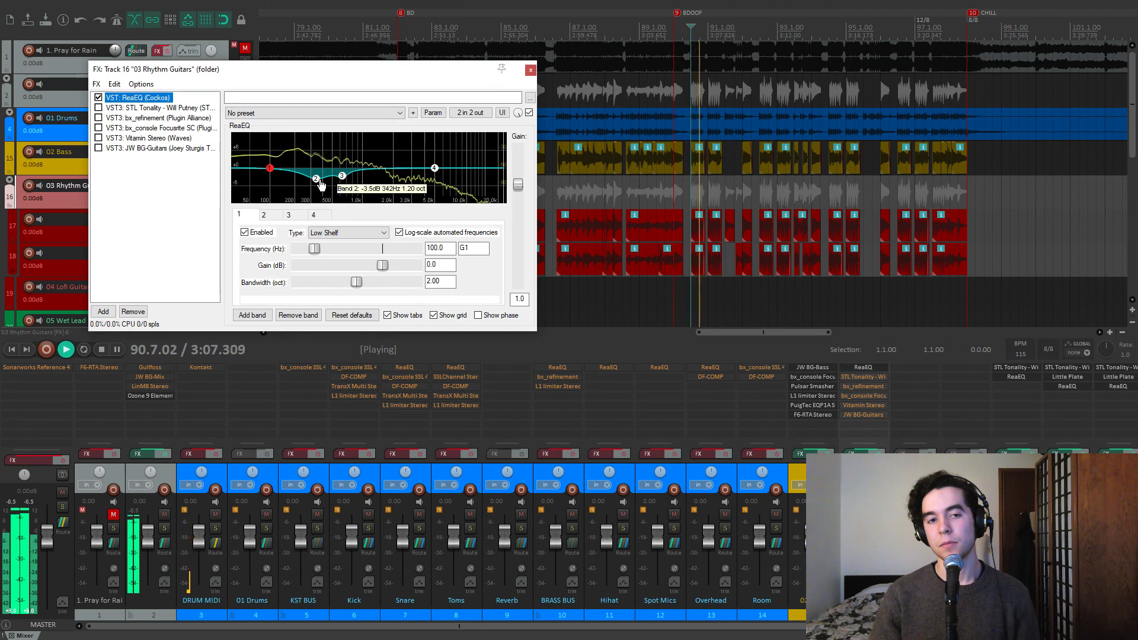
key("space")
left_click(317, 179)
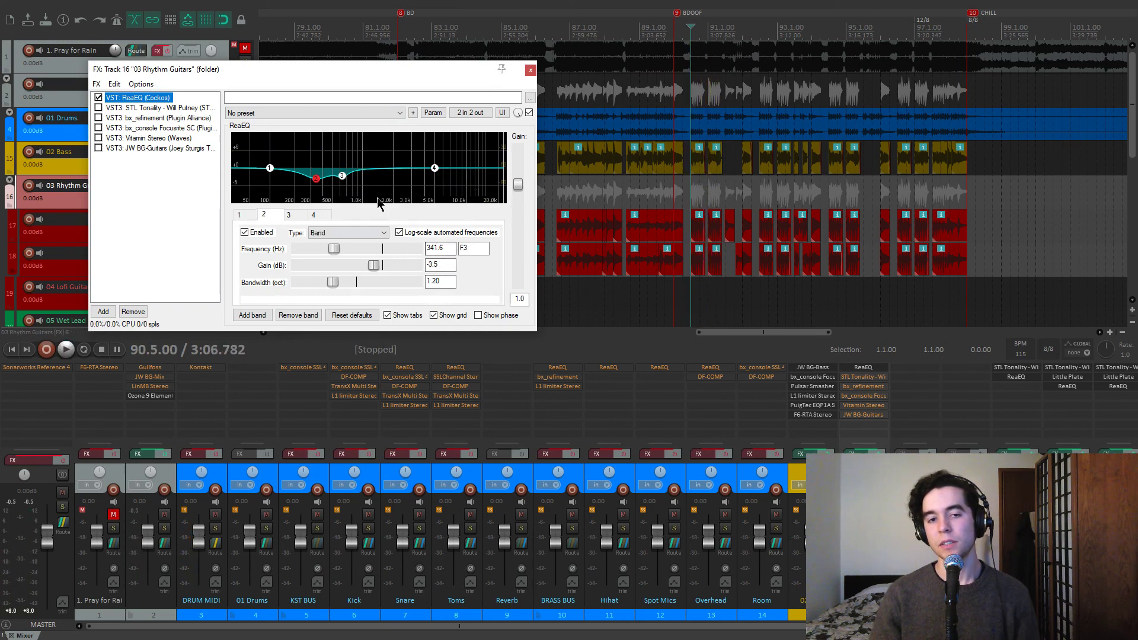
left_click(342, 175)
Step: Boost ReaEQ's band 2 to 12.0 dB, audition it without and with STL Tonality, and undo the boost
left_click_drag(316, 178, 314, 73)
key("space")
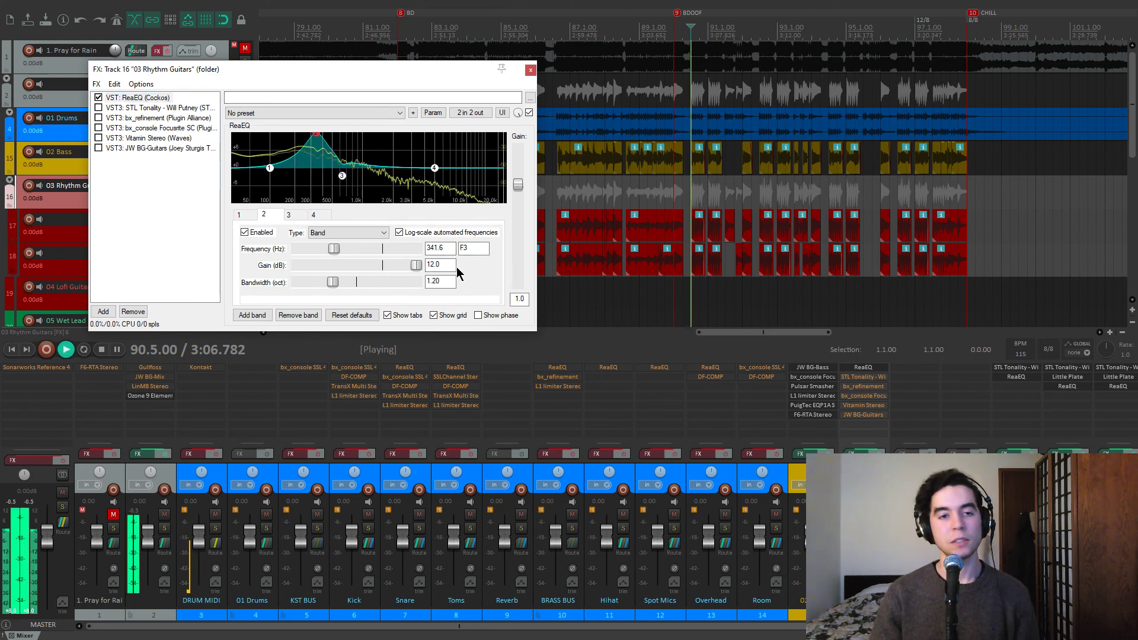
key("space")
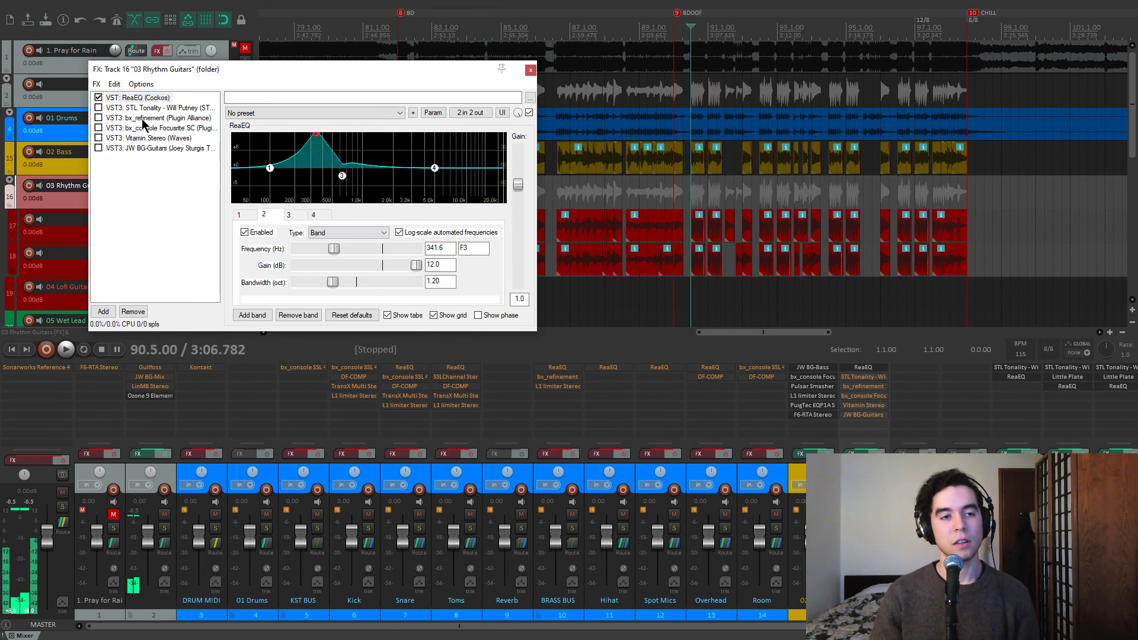
left_click(99, 108)
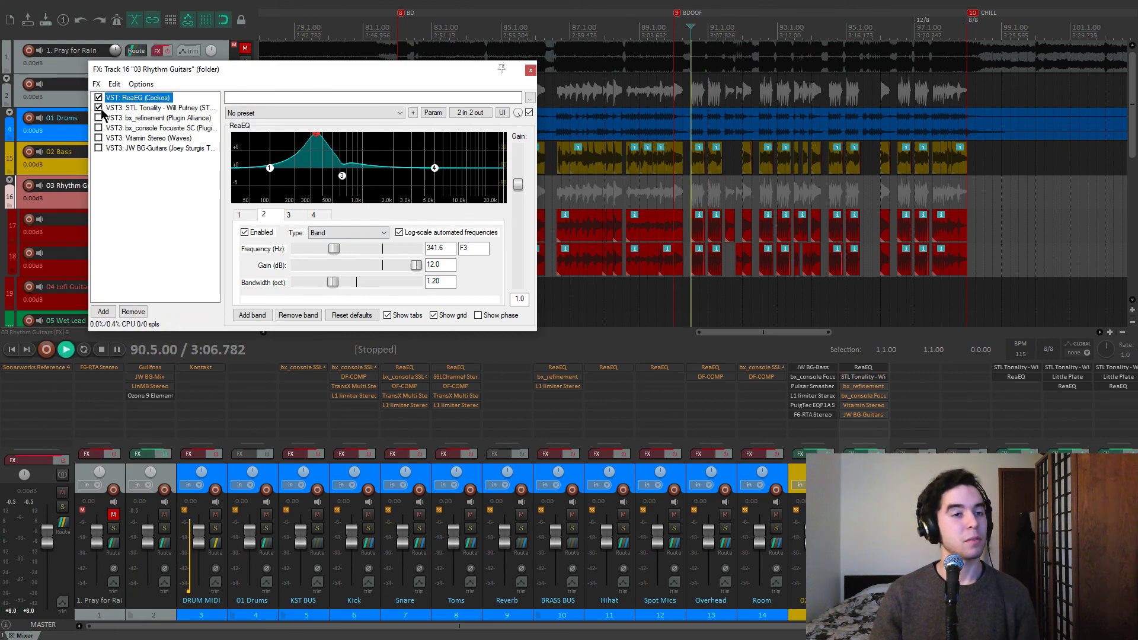
key("space")
key("space")
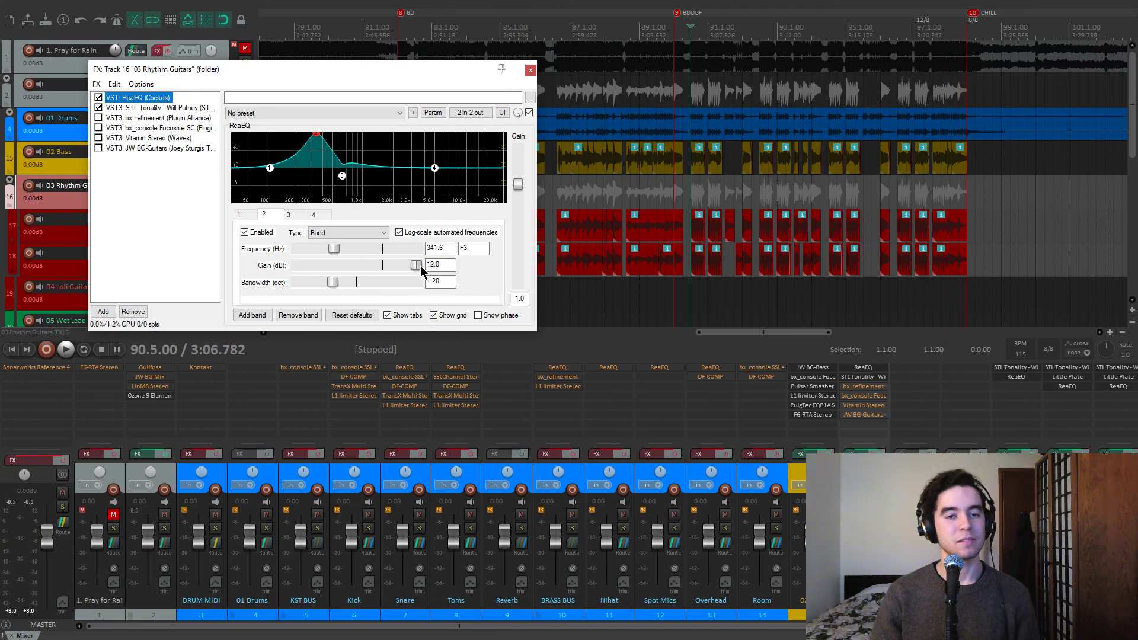
key("ctrl+z")
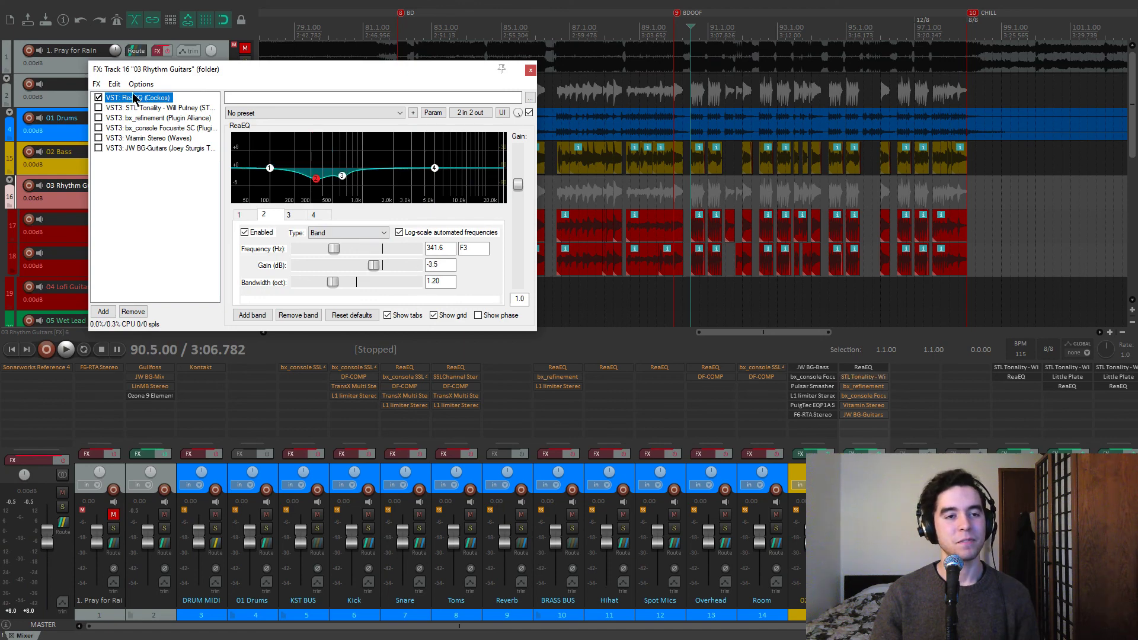
Step: With STL Tonality enabled again, try ReaEQ's band 2 gain at -14.3 and -31.4 dB during playback and restore it to -3.5 dB
key("space")
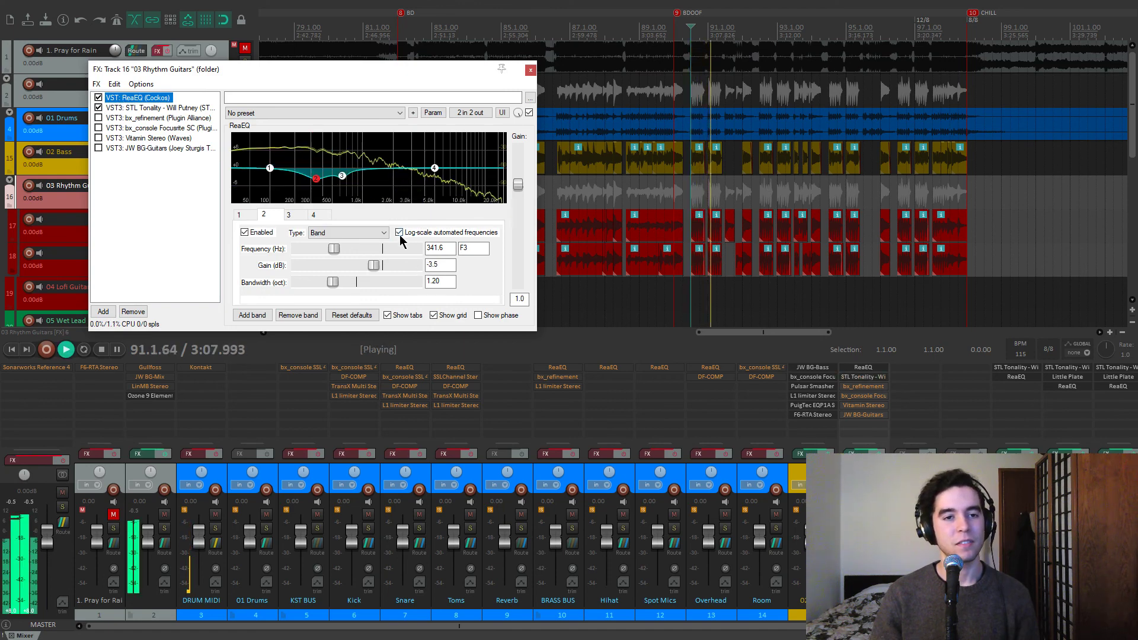
left_click_drag(375, 265, 350, 268)
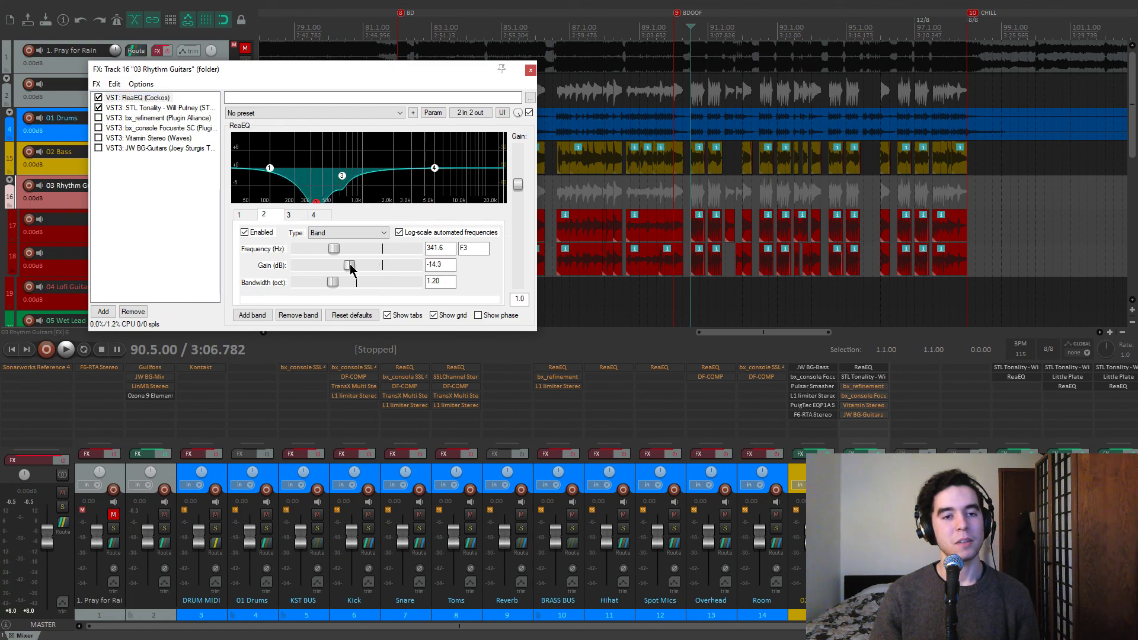
key("space")
left_click_drag(348, 268, 326, 265)
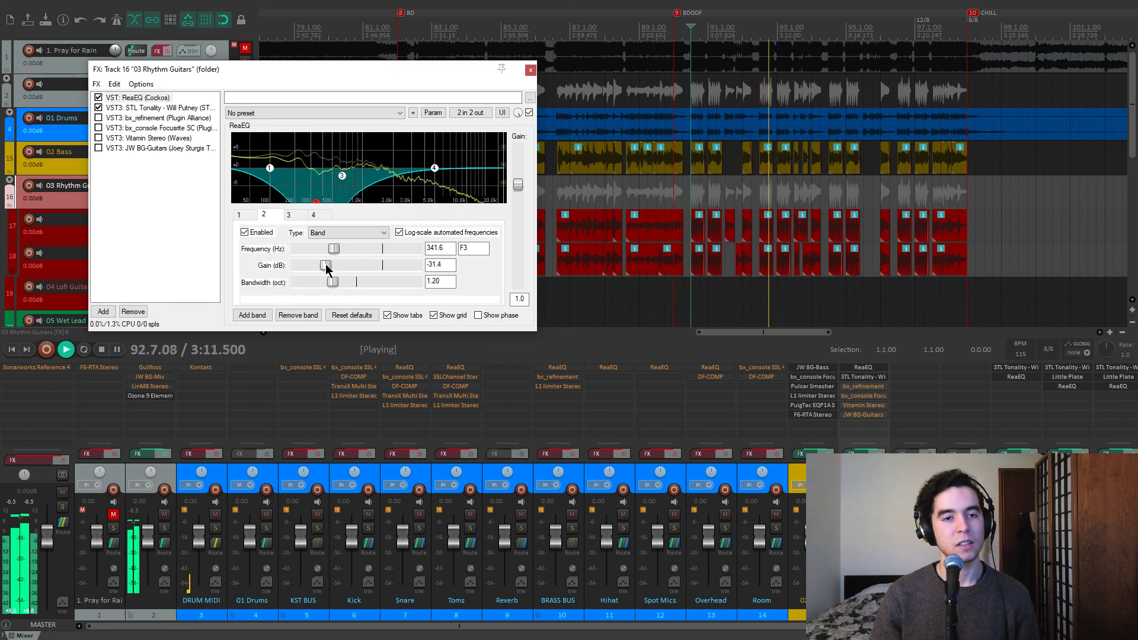
key("space")
scroll(326, 265, "up", 10)
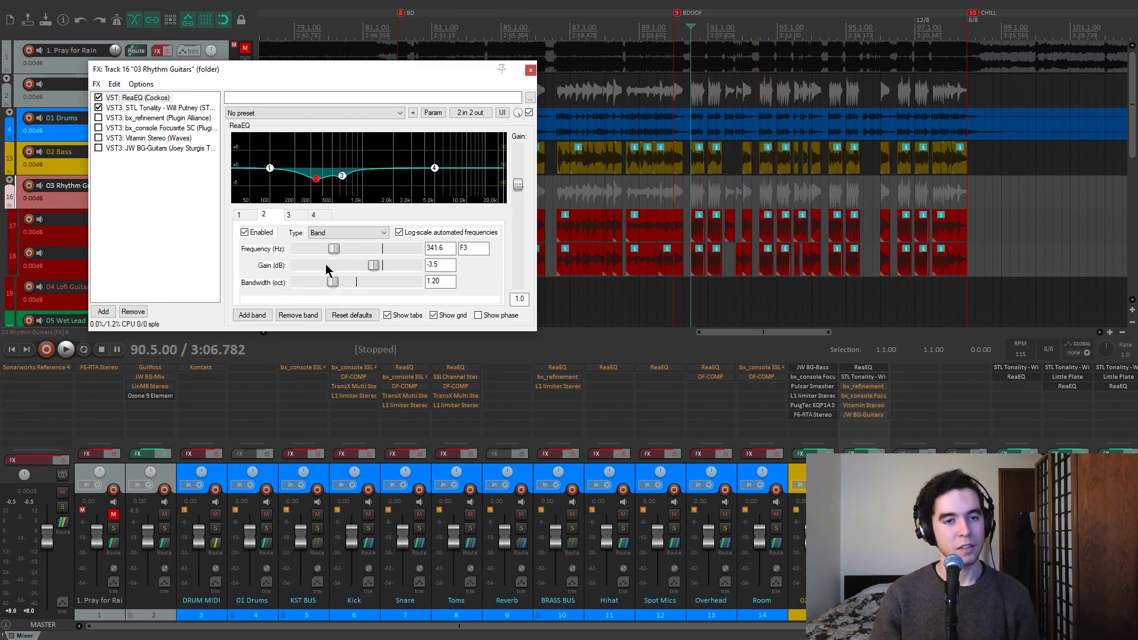
key("space")
key("space")
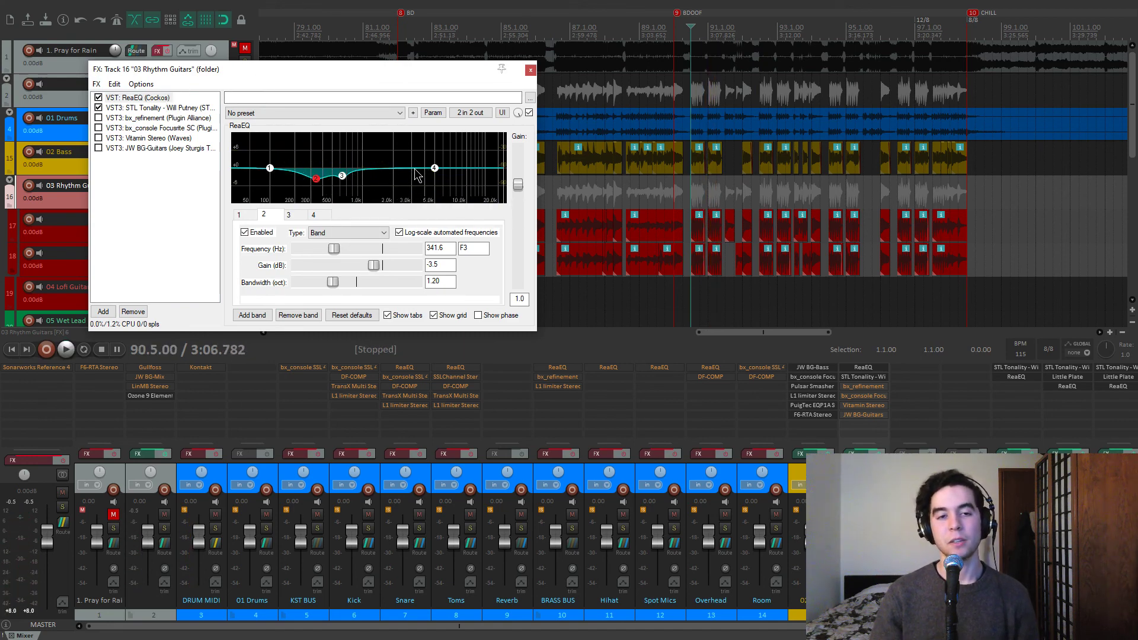
Step: Open bx_refinement in the rhythm guitars' effects chain and enable it
left_click(151, 118)
left_click_drag(250, 70, 339, 76)
left_click(118, 123)
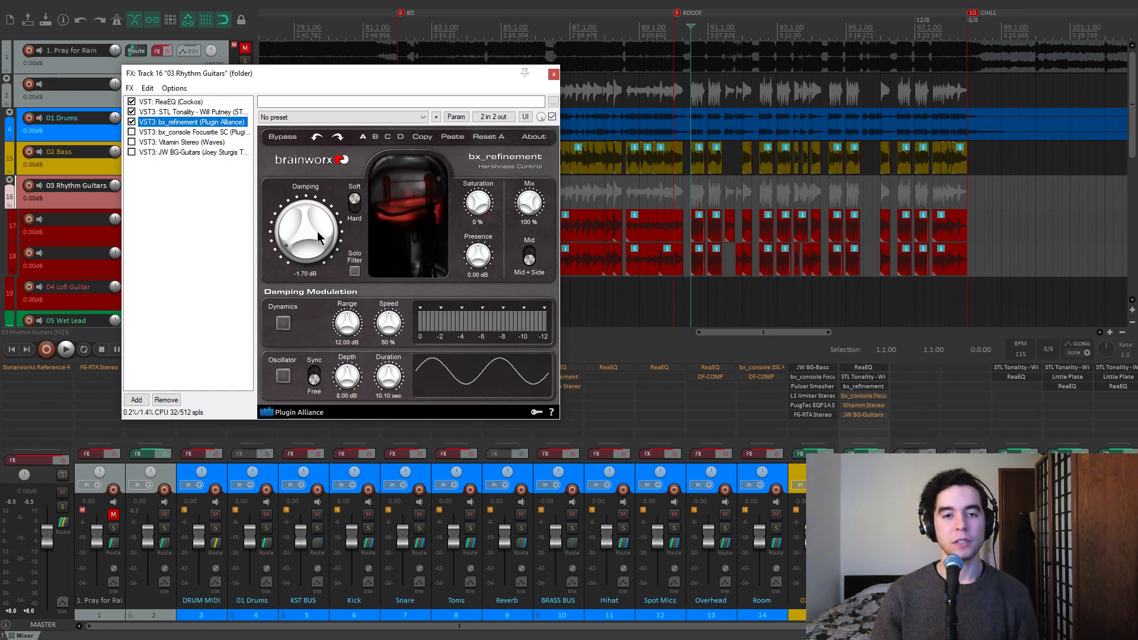
Step: Turn on bx_refinement's Solo Filter and play the guitars to hear the harshness it targets
left_click(354, 271)
key("space")
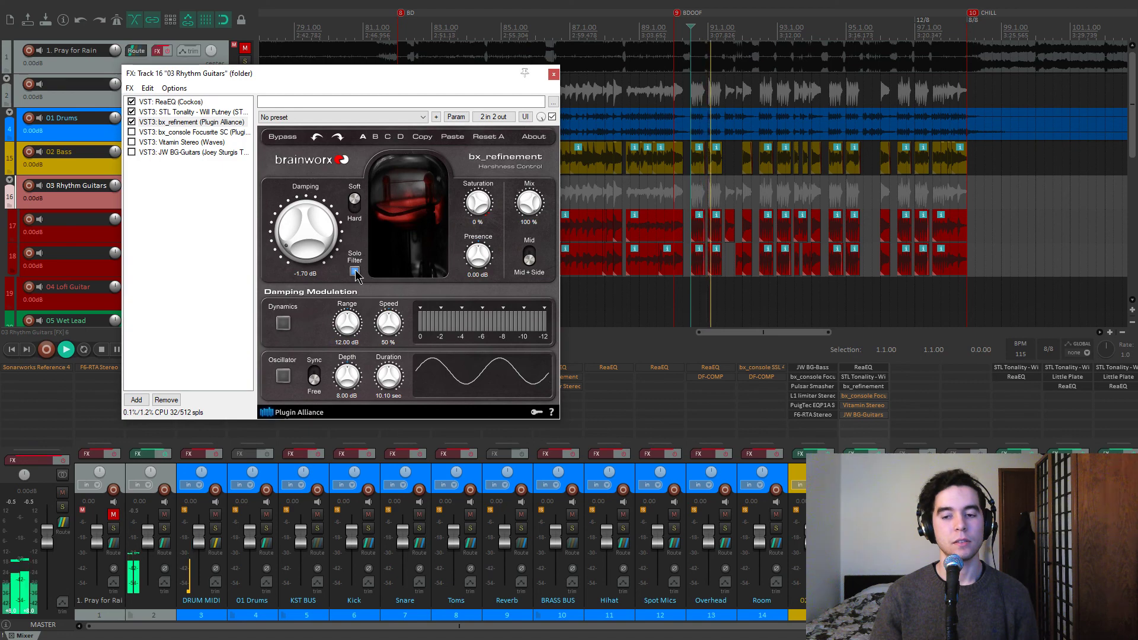
key("space")
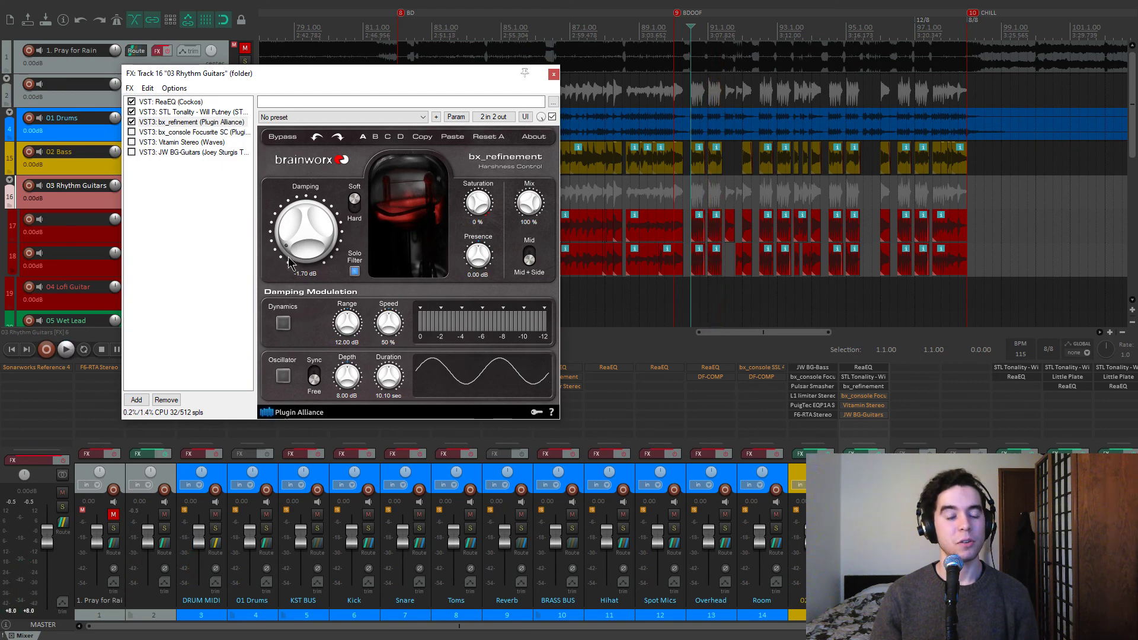
left_click(355, 272)
key("space")
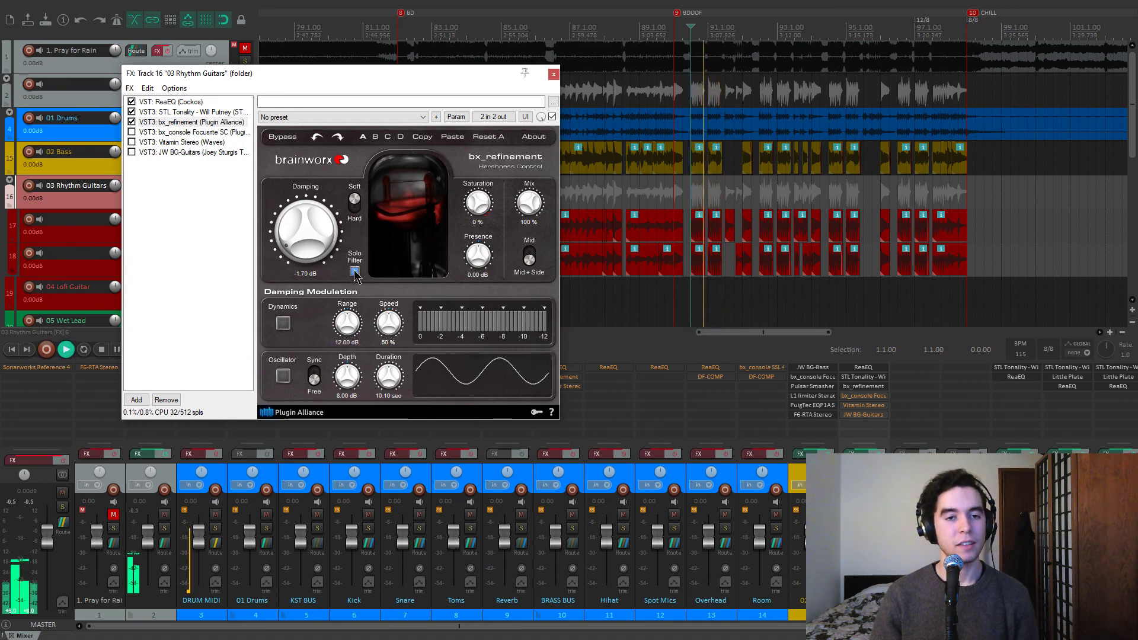
Step: Switch off bx_refinement's Solo Filter, set its Damping to -1.71 dB and audition the guitars
mouse_move(286, 246)
left_mouse_down()
mouse_move(288, 219)
mouse_move(300, 214)
mouse_move(323, 279)
mouse_move(280, 258)
left_mouse_up()
key("space")
key("space")
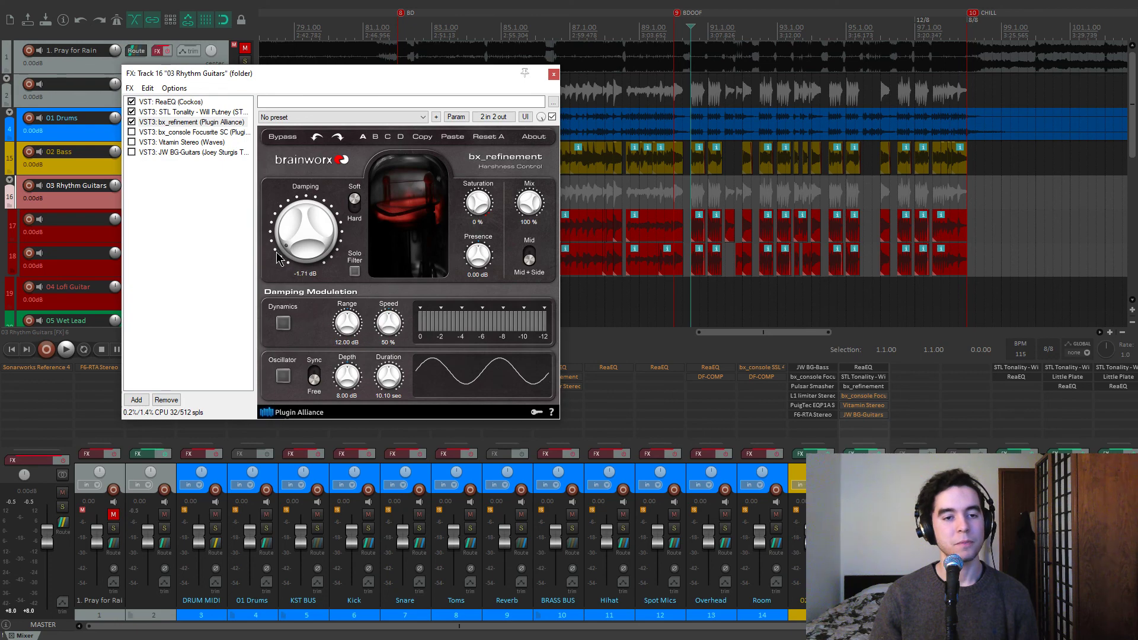
Step: Open bx_console Focusrite SC in the rhythm guitars' effects chain and enable it
left_click(214, 131)
left_click_drag(364, 73, 375, 60)
left_click_drag(597, 64, 596, 47)
mouse_move(669, 270)
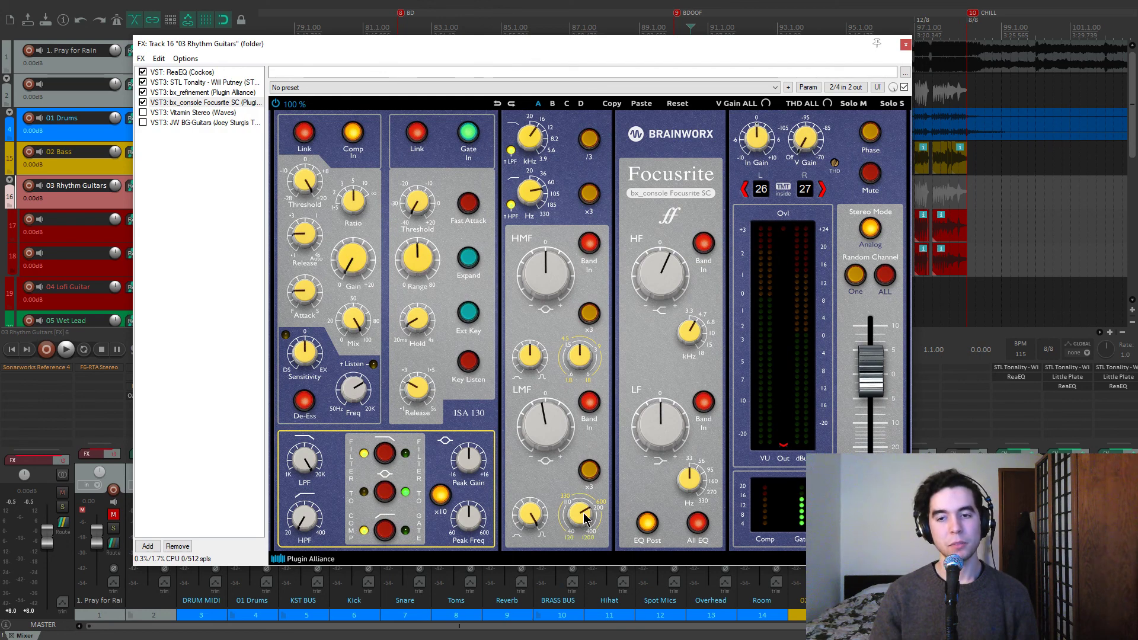
Step: Adjust the LMF gain of bx_console Focusrite SC during playback, and point out its high-pass and low-pass filters
key("space")
mouse_move(540, 425)
left_mouse_down()
mouse_move(542, 463)
mouse_move(533, 432)
mouse_move(535, 415)
mouse_move(548, 417)
left_mouse_up()
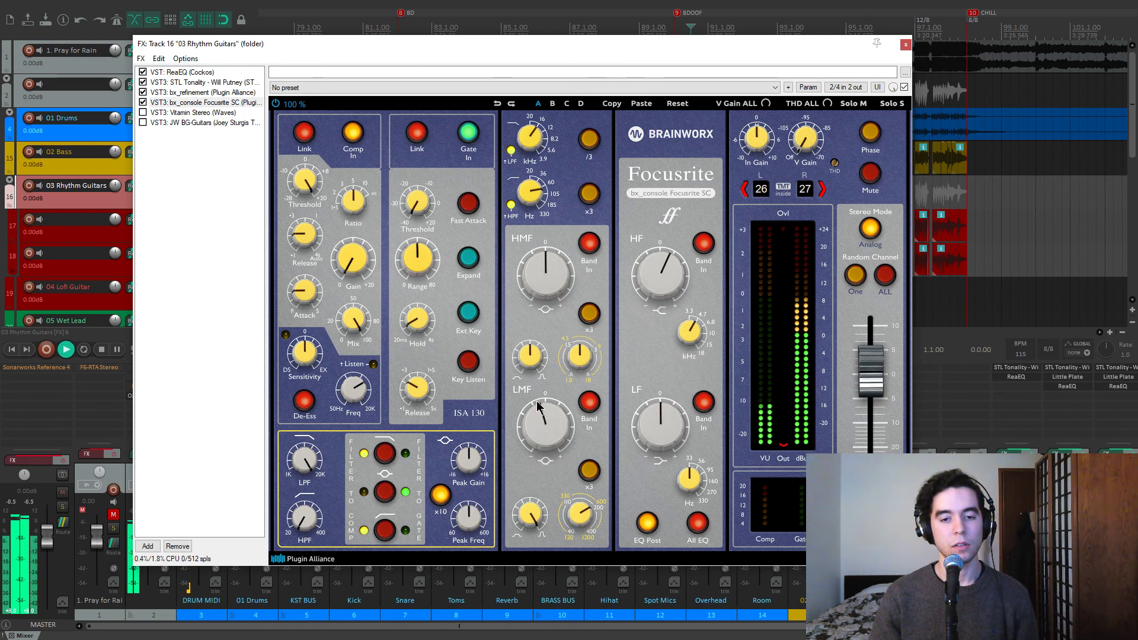
key("space")
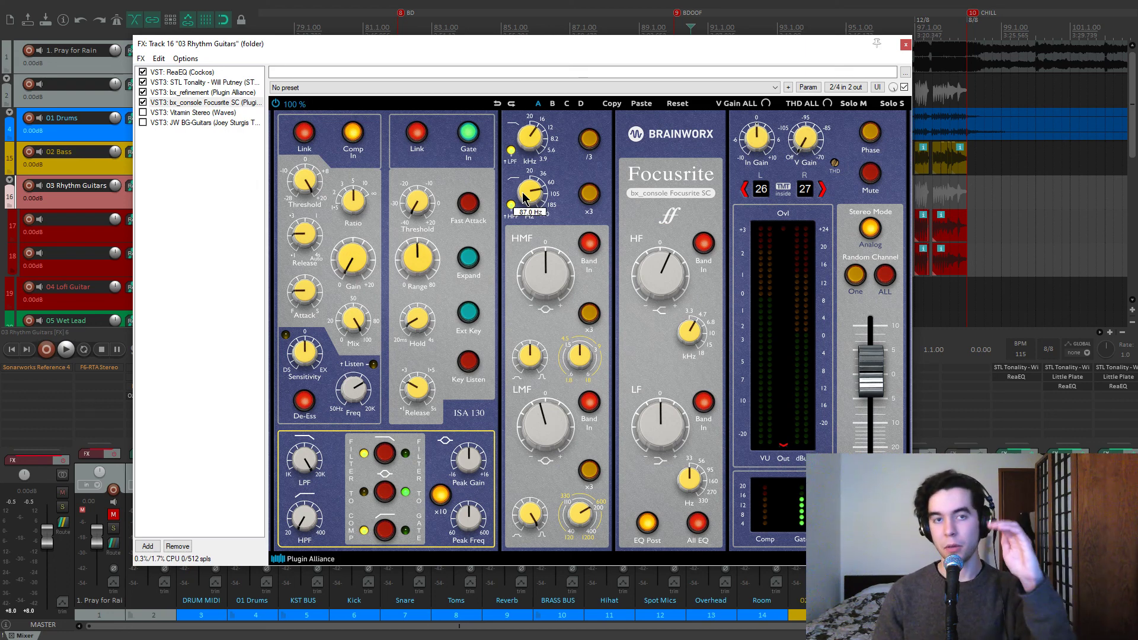
mouse_move(528, 143)
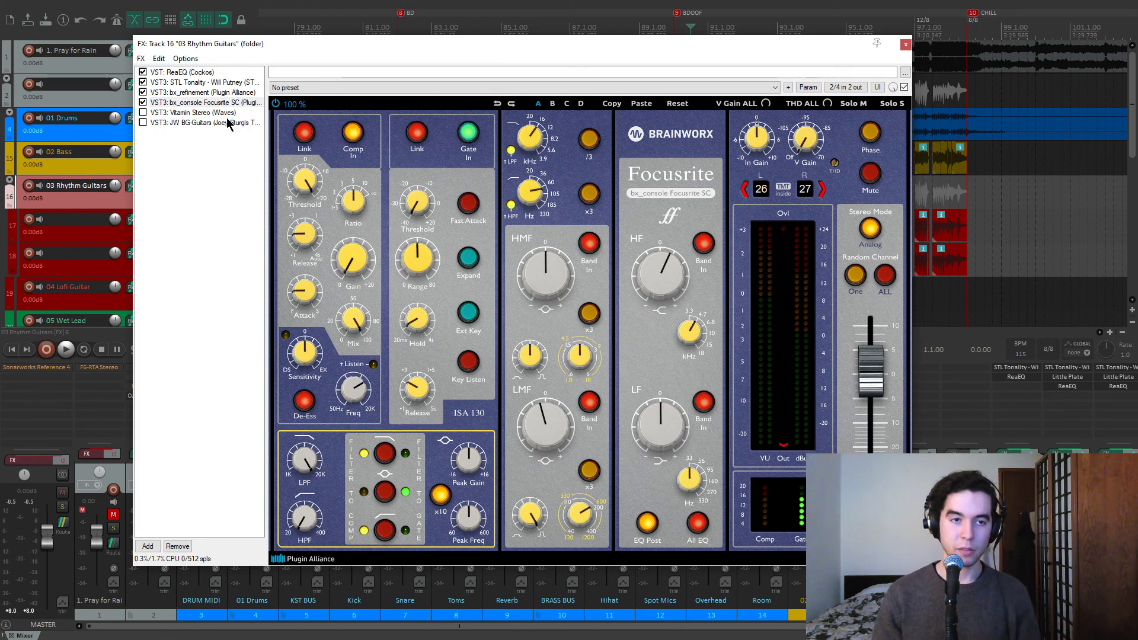
Step: Open Vitamin Stereo in the rhythm guitars' effects chain and enable it
left_click(206, 113)
left_click_drag(374, 45, 538, 86)
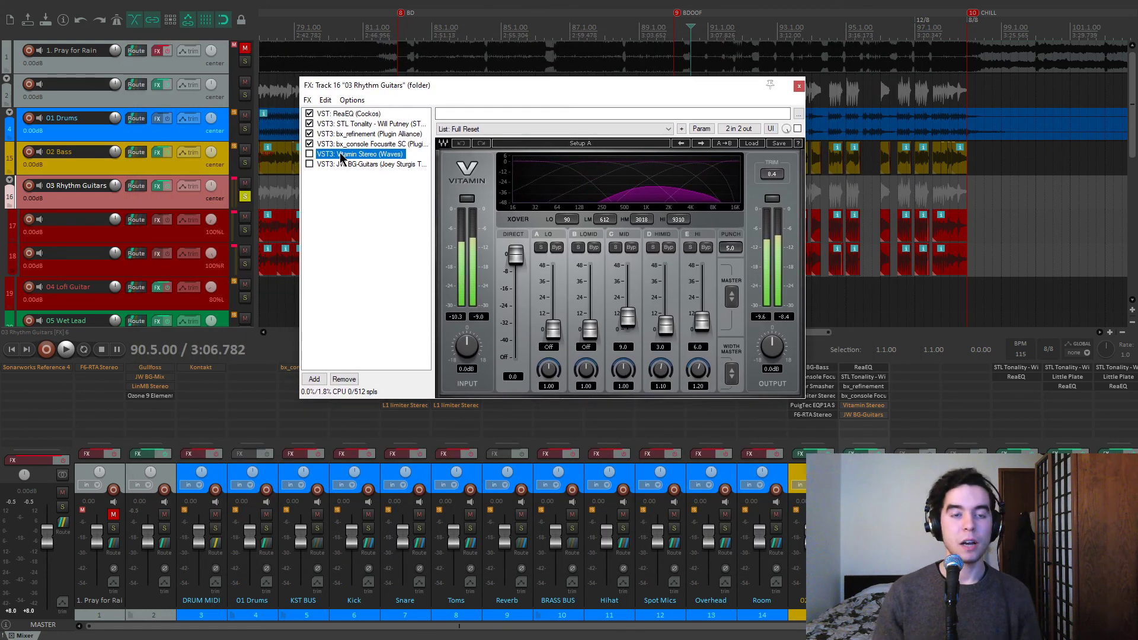
left_click(309, 154)
left_click_drag(502, 87, 495, 98)
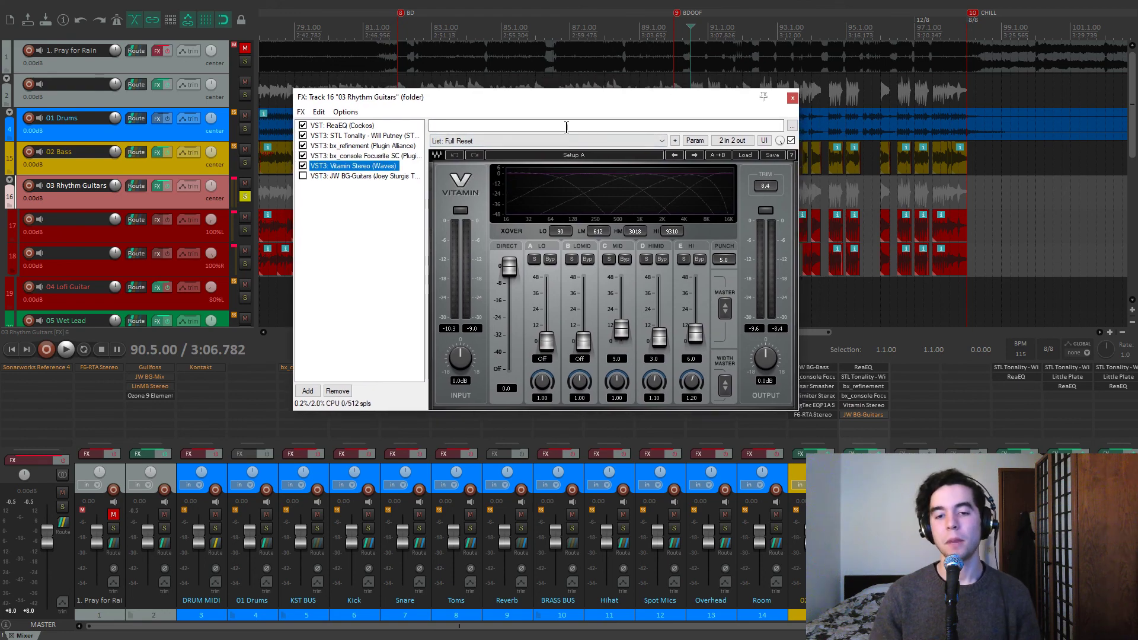
Step: Solo Vitamin's Mid, HiMid and Hi bands one at a time and play the guitars to hear each band
left_click(608, 259)
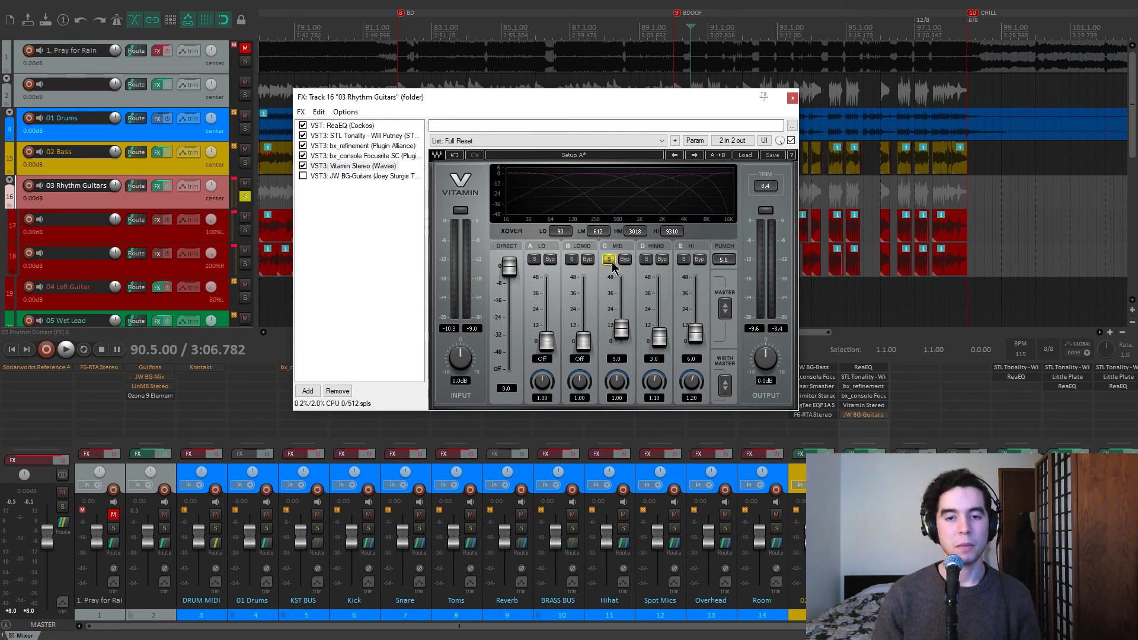
key("space")
key("space")
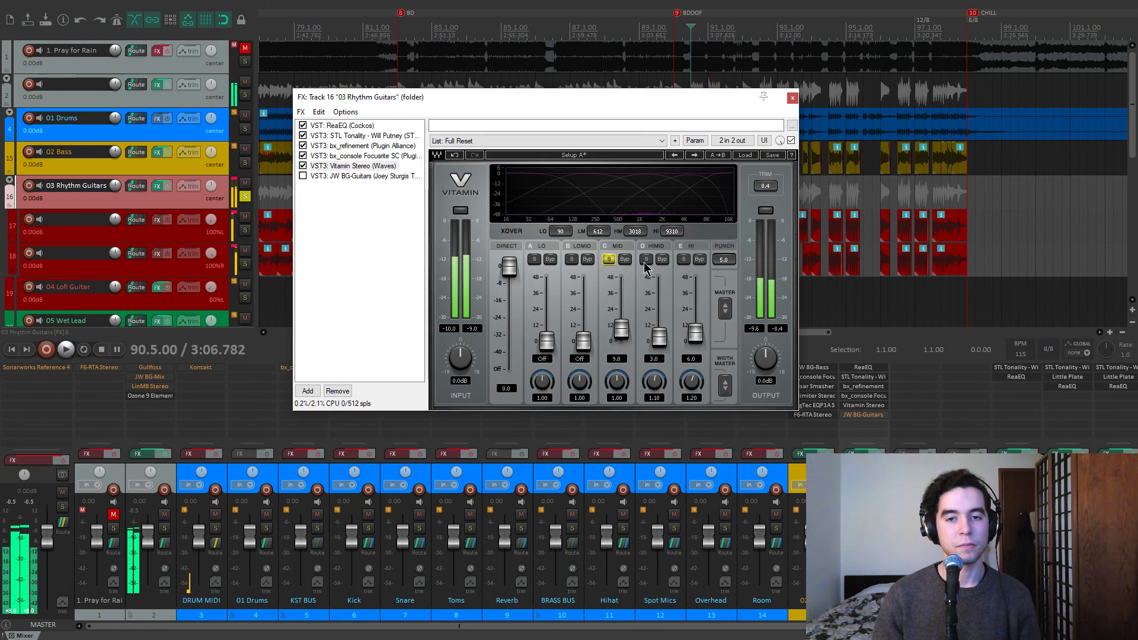
left_click(647, 261)
key("space")
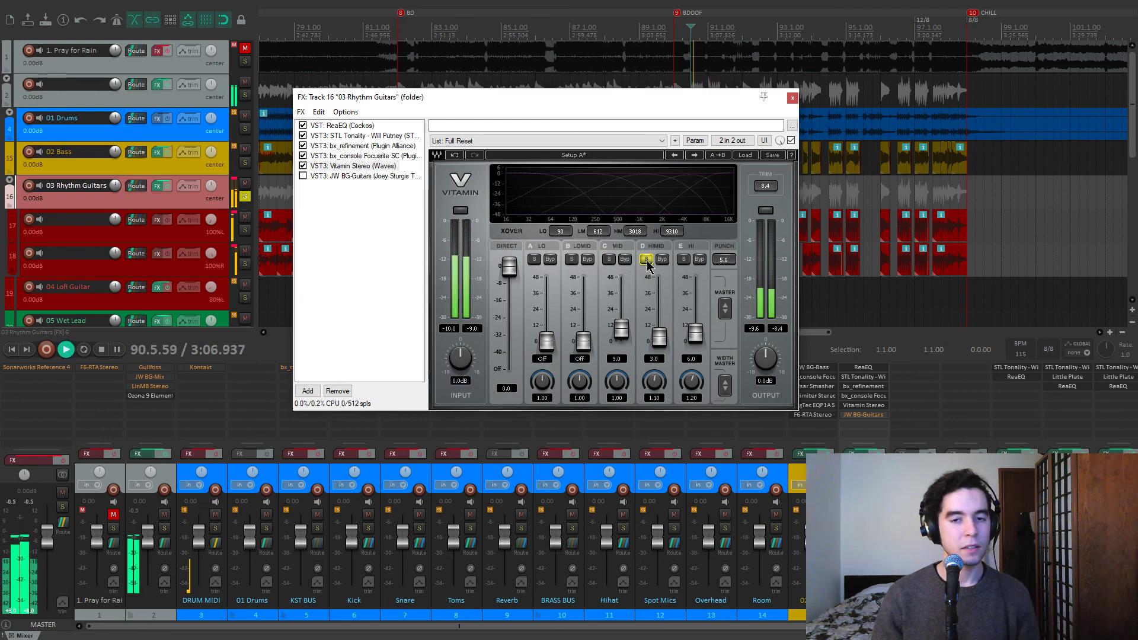
key("space")
left_click(684, 260)
left_click(647, 260)
key("space")
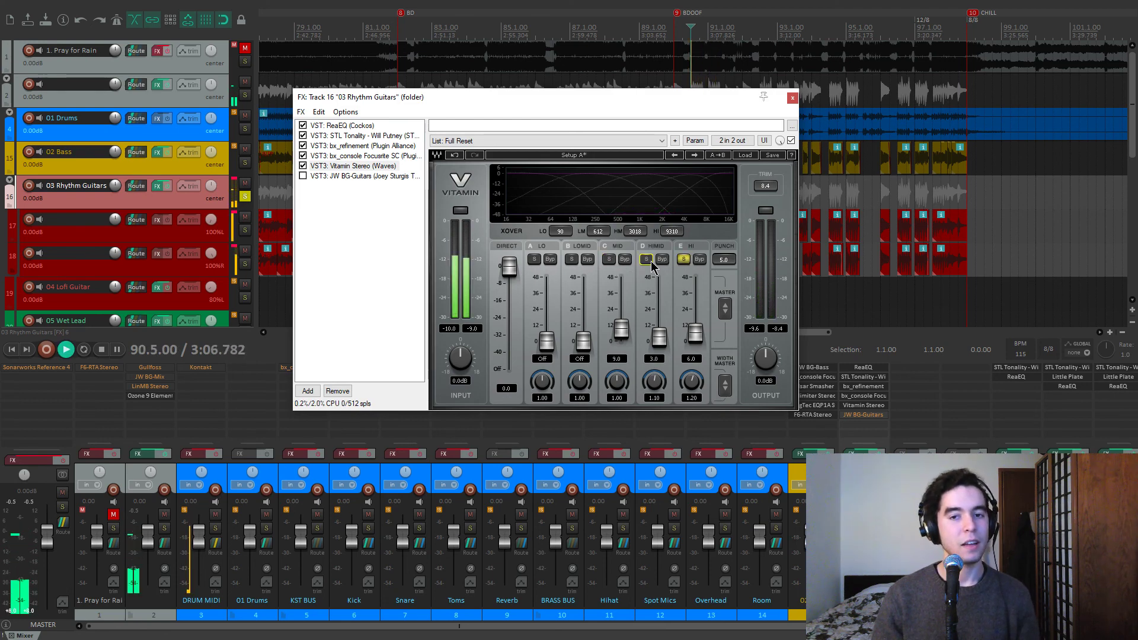
key("space")
Step: Raise Vitamin's Mid band to 32.0 with the Hi solo switched off, and play the guitars to exaggerate the effect
mouse_move(622, 329)
left_mouse_down()
mouse_move(621, 319)
mouse_move(621, 331)
left_mouse_up()
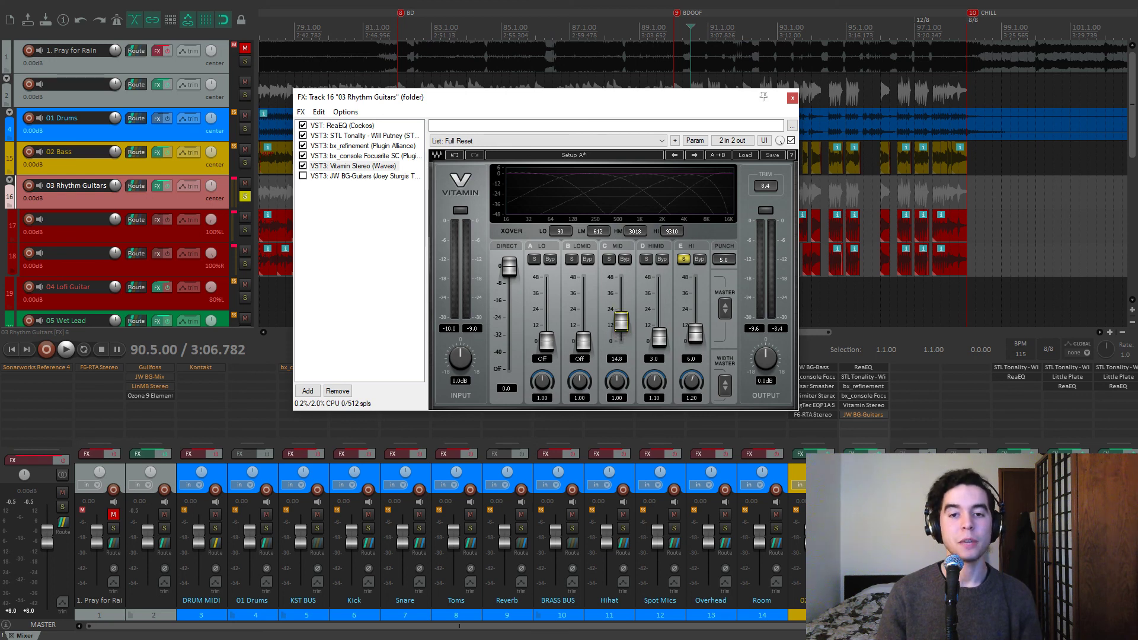
key("space")
left_click(683, 259)
key("space")
key("space")
key("space")
Step: Compare the guitars with Vitamin bypassed and enabled during playback, and set its Mid band back to 9.0
left_click(304, 166)
key("space")
key("space")
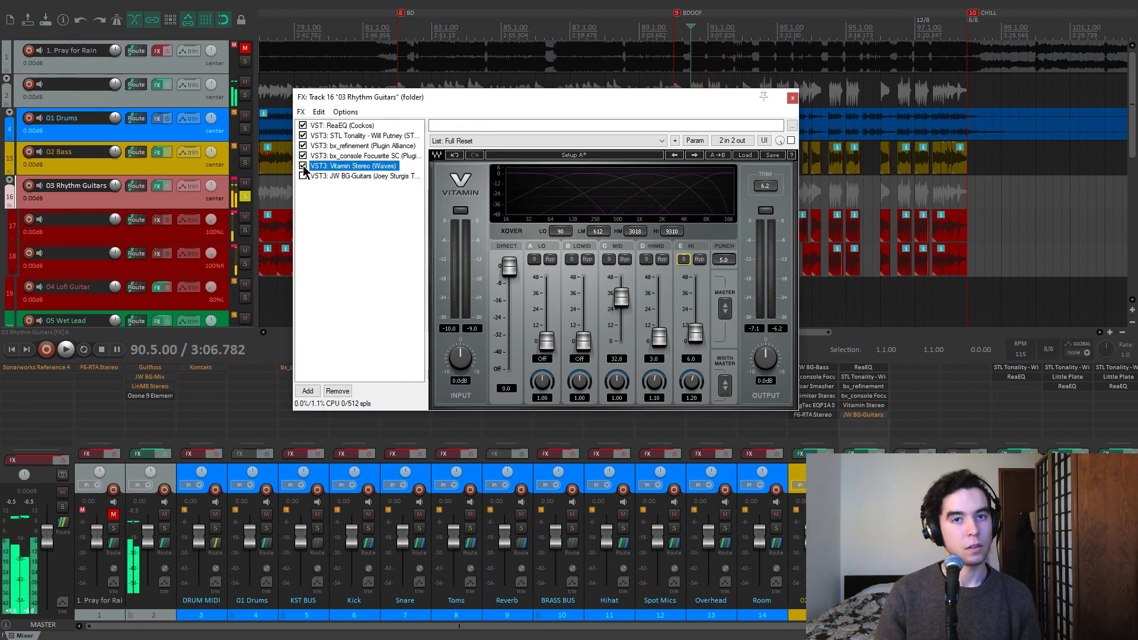
left_click(304, 166)
key("space")
key("space")
key("space")
key("space")
left_click_drag(621, 298, 621, 325)
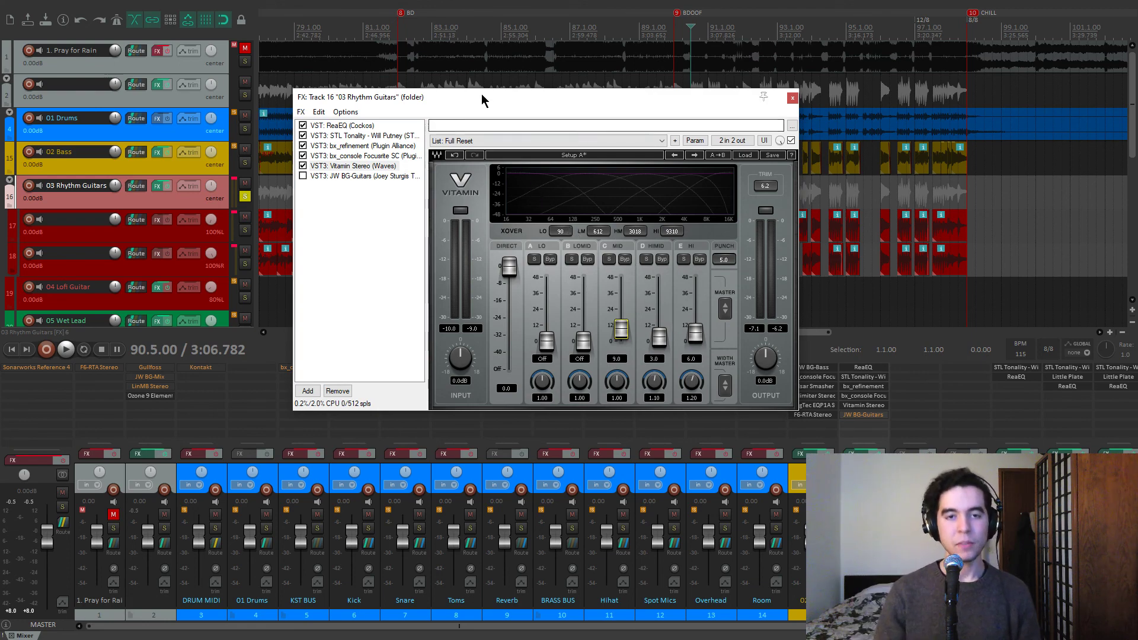
Step: Open and enable JW BG-Guitars in the rhythm guitars' chain, play the guitars through it, and close the effects window
left_click_drag(482, 98, 478, 93)
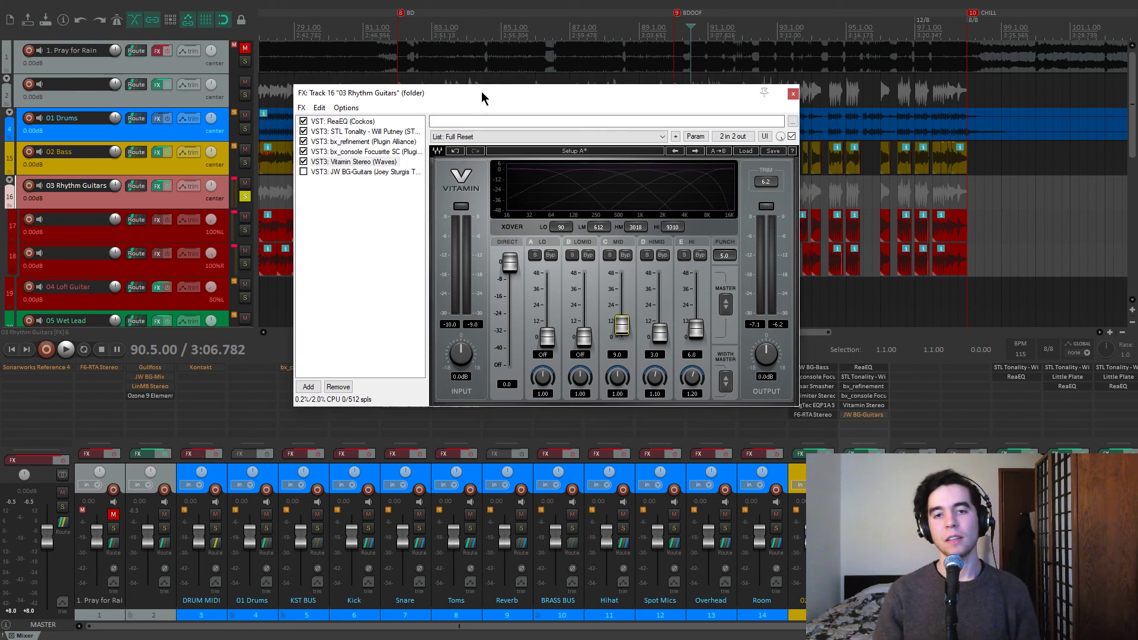
left_click(328, 172)
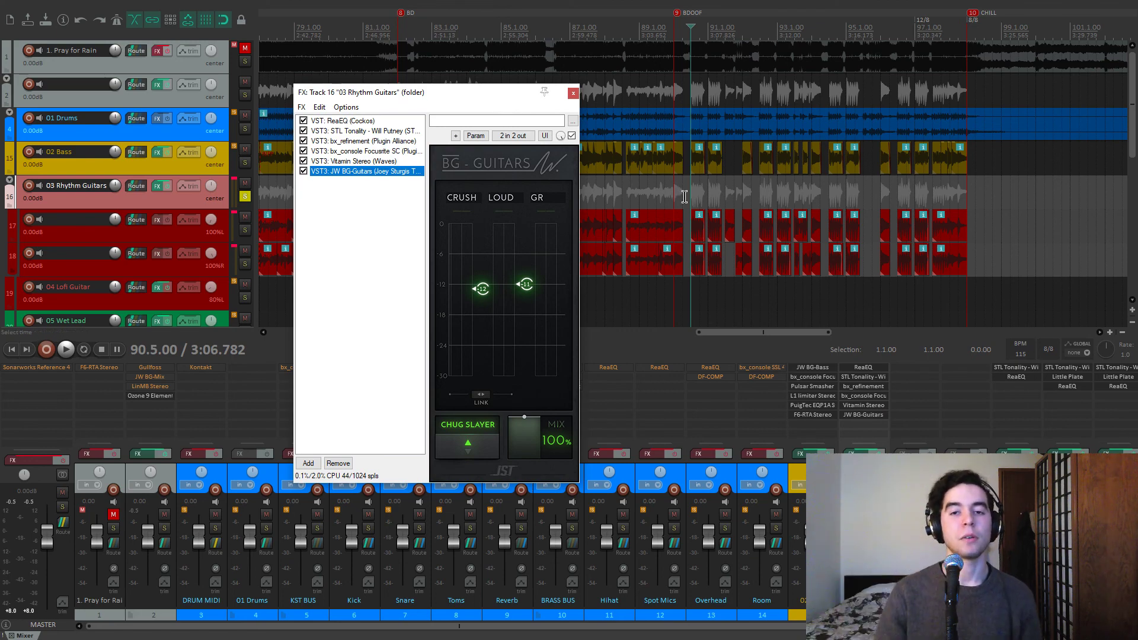
key("space")
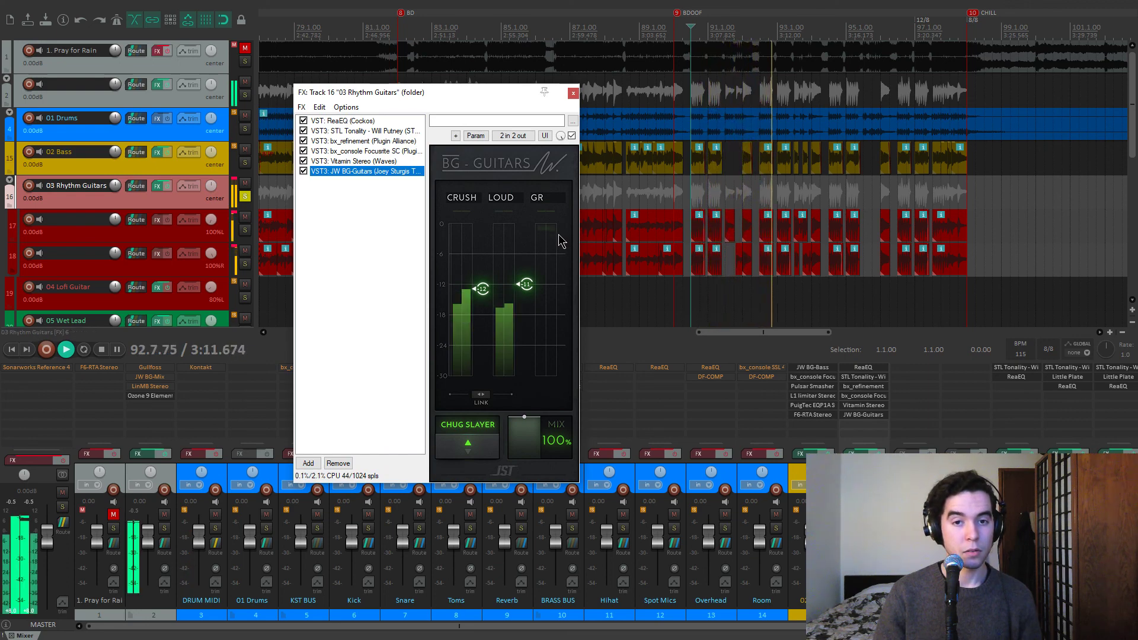
key("space")
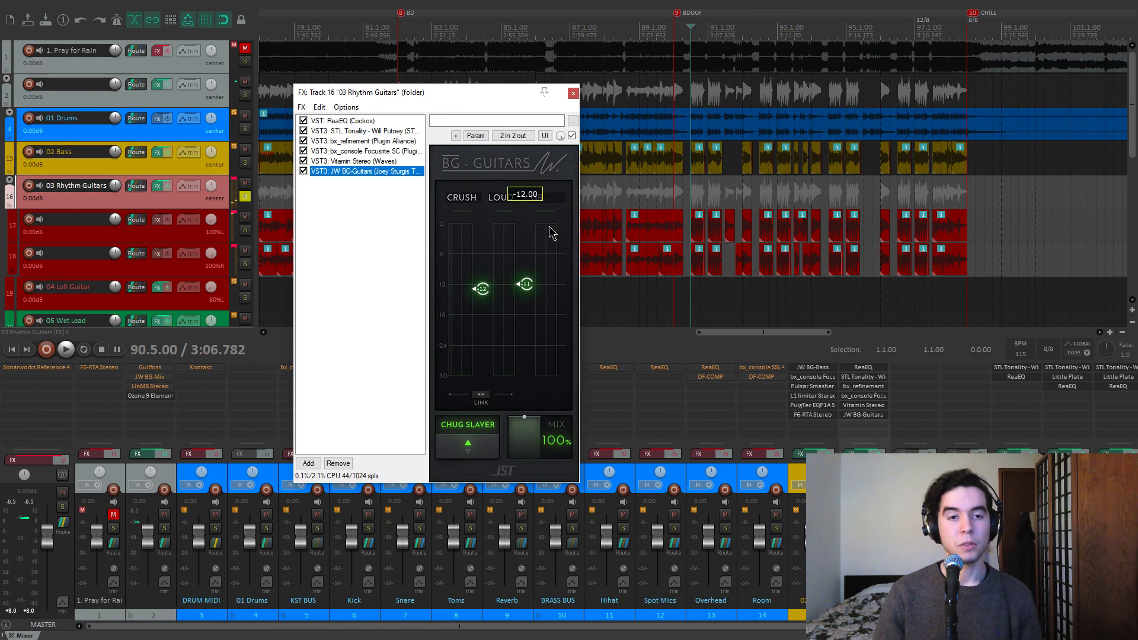
left_click(573, 93)
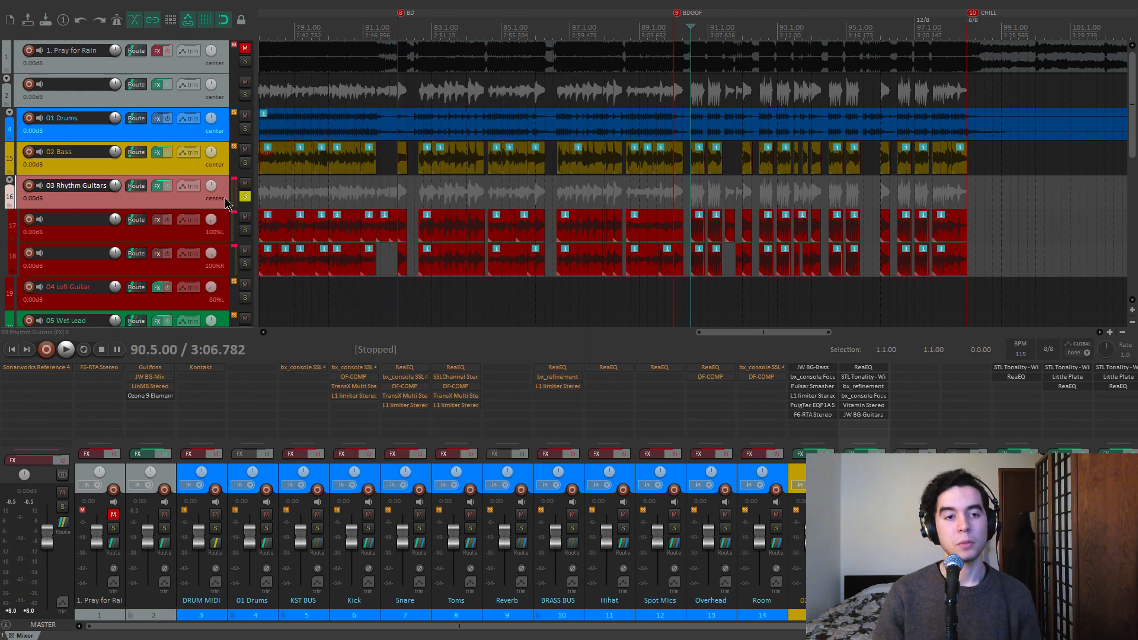
Step: Switch off the rhythm guitars' solo and play them together with the drums and bass
scroll(465, 190, "down", 5)
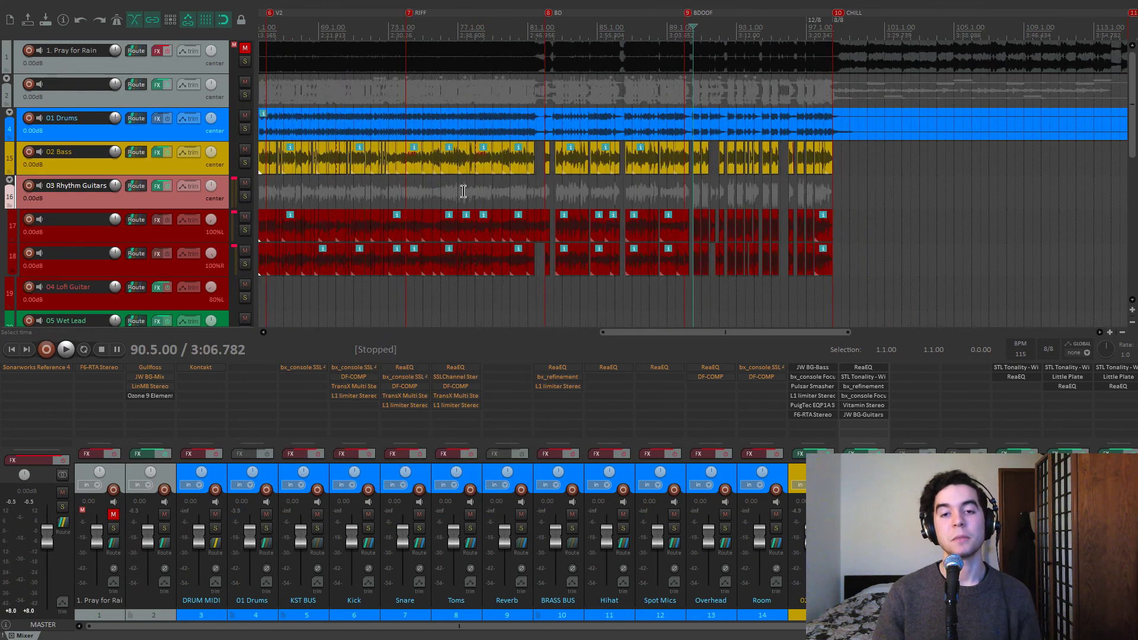
scroll(469, 190, "down", 2)
key("space")
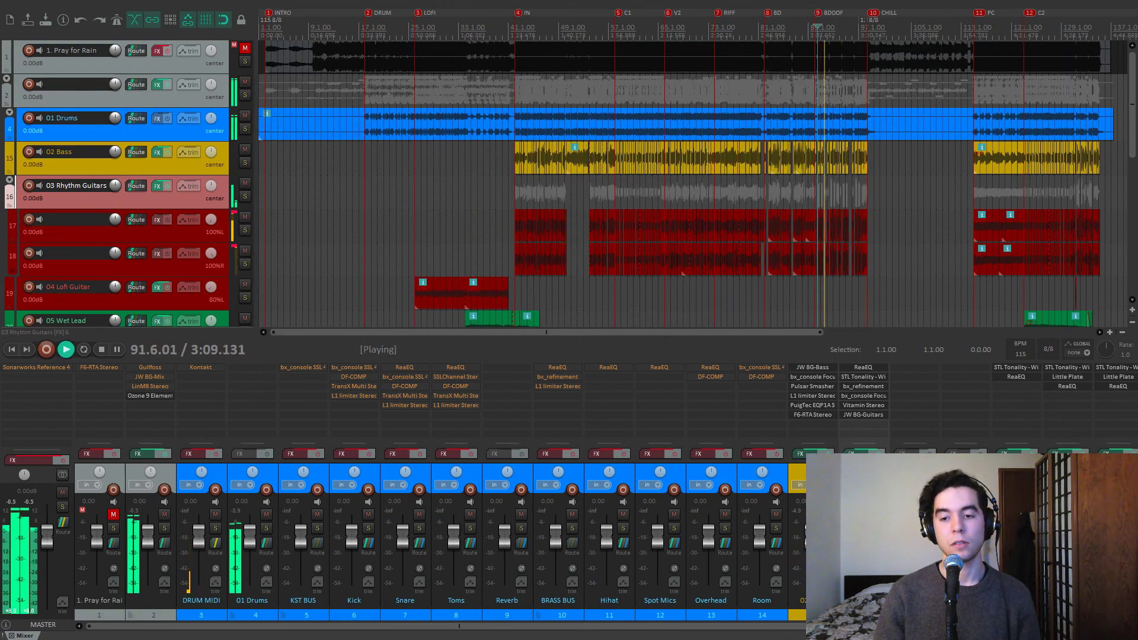
scroll(441, 185, "down", 2)
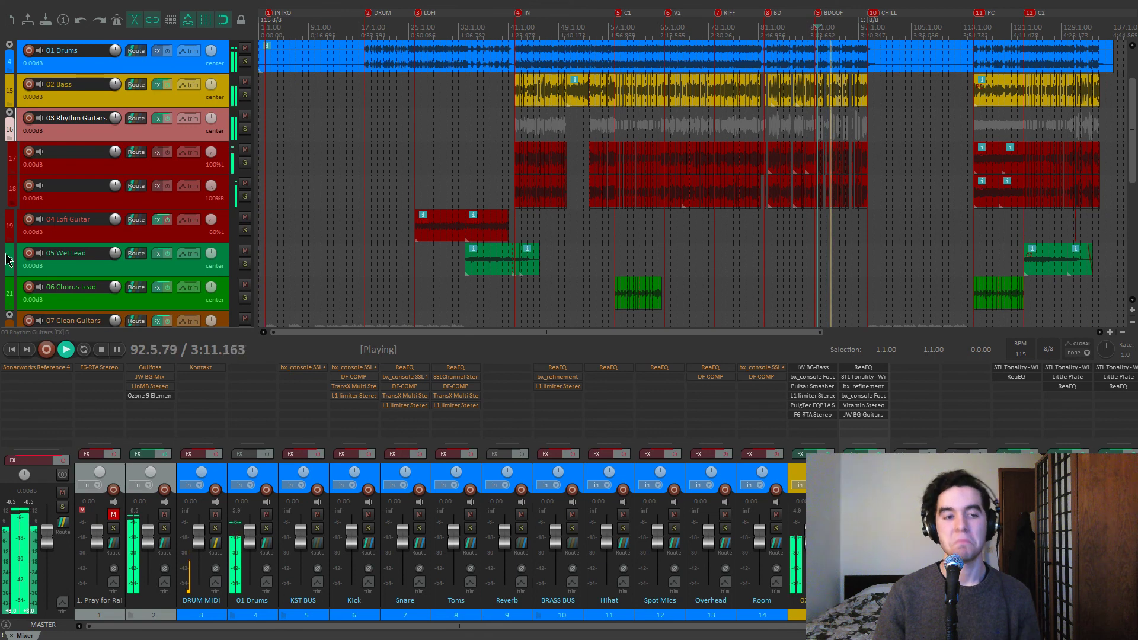
key("space")
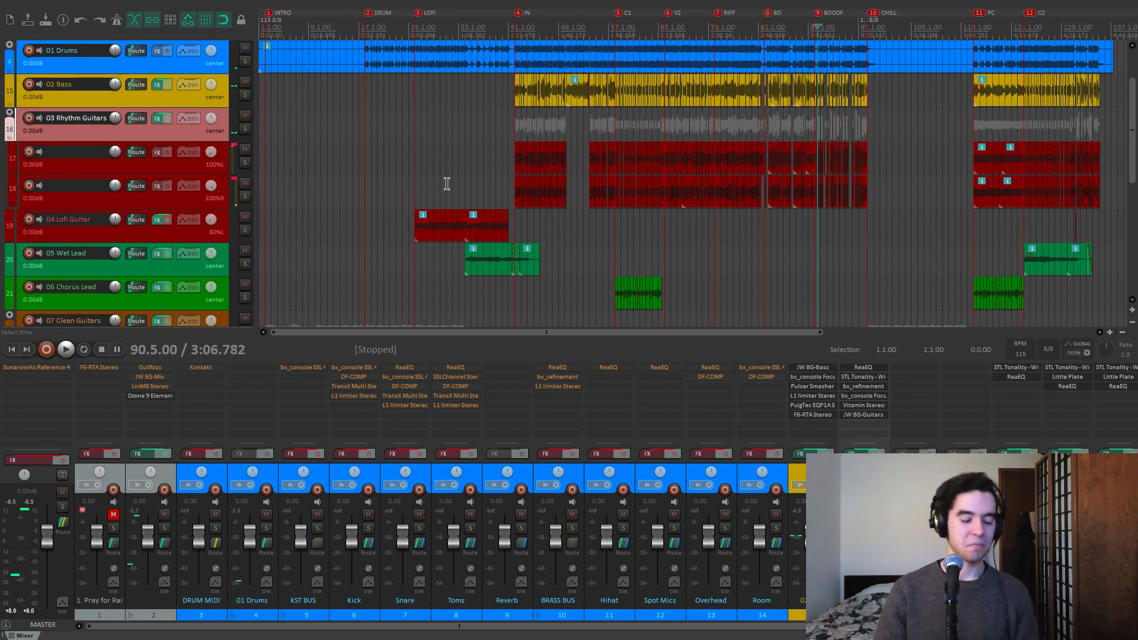
Step: Move the playback position to the LOFI marker and open the Lofi Guitar track's effects chain
left_click(446, 184)
key("[")
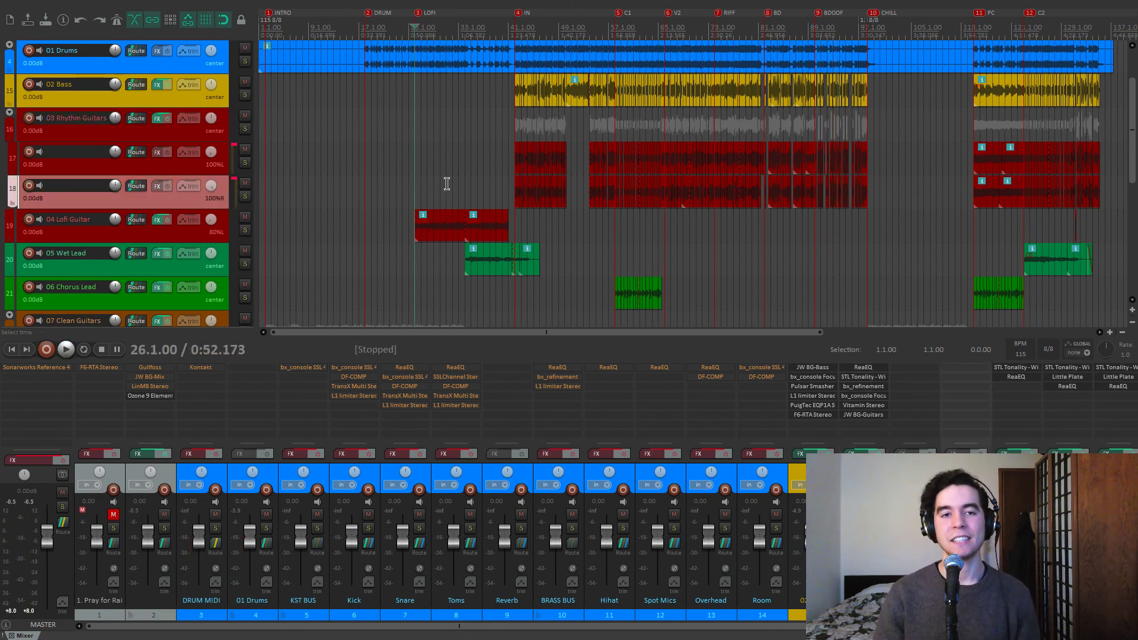
scroll(739, 272, "up", 5)
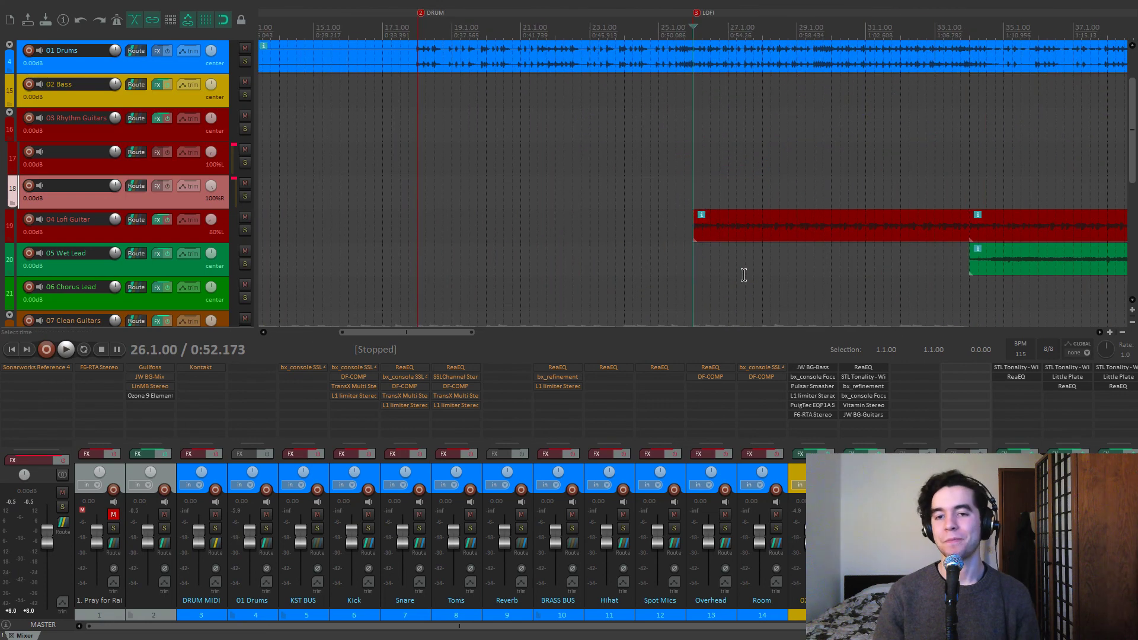
left_click(159, 221)
left_click_drag(318, 47, 340, 83)
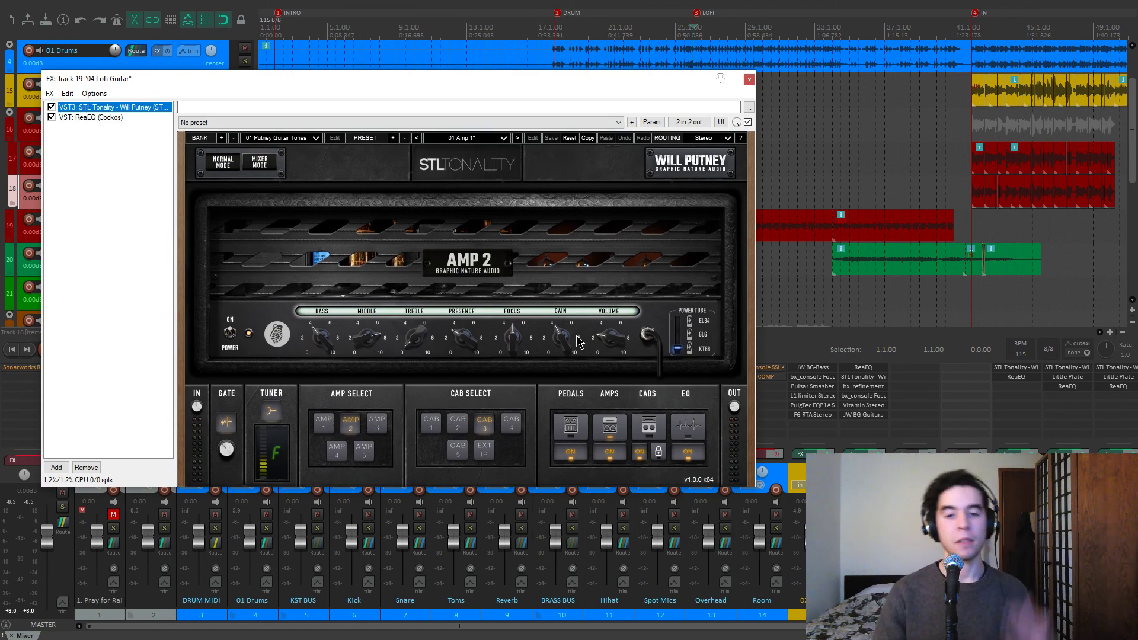
Step: Bypass ReaEQ, solo the Lofi Guitar and compare STL Tonality's parametric EQ off and on during playback
left_click(683, 431)
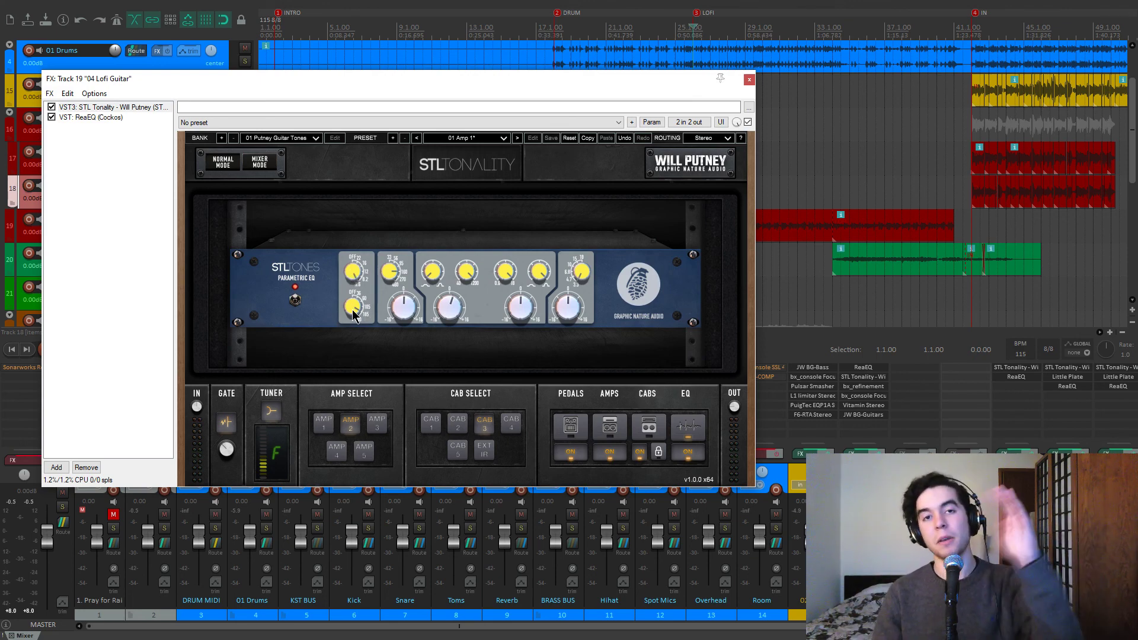
left_click(51, 117)
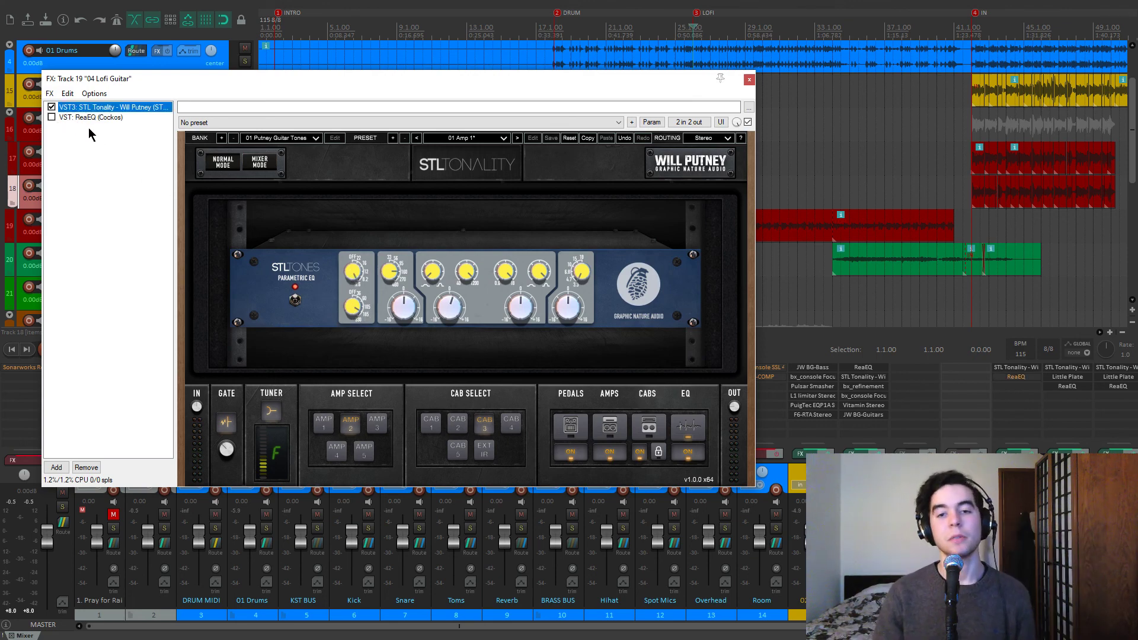
key("space")
left_click(1031, 528)
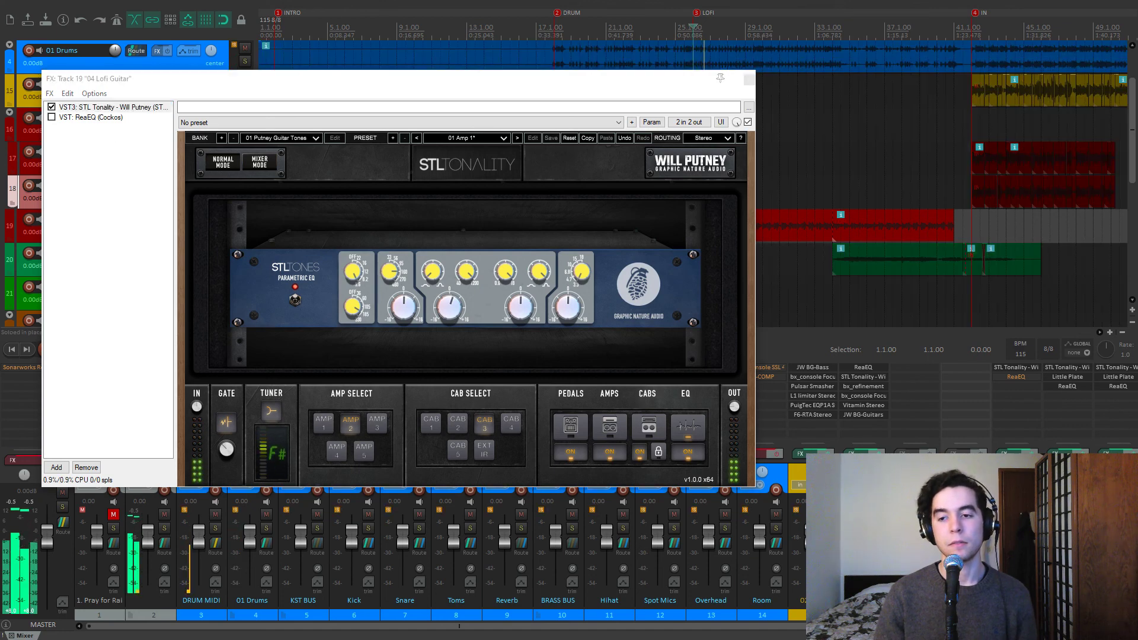
left_click(295, 301)
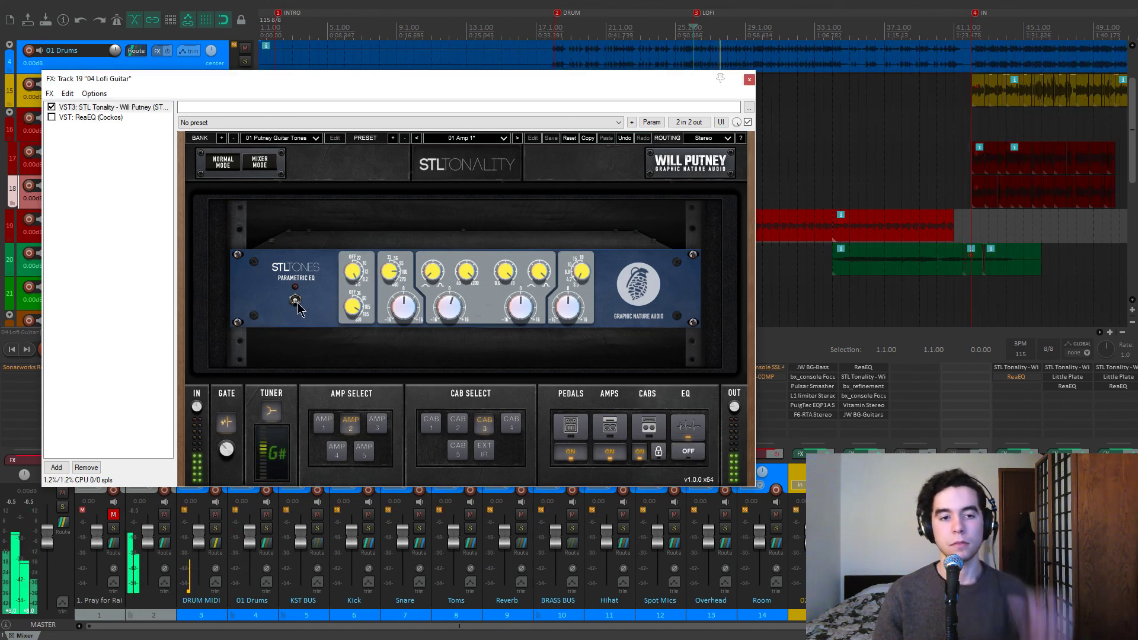
left_click(295, 301)
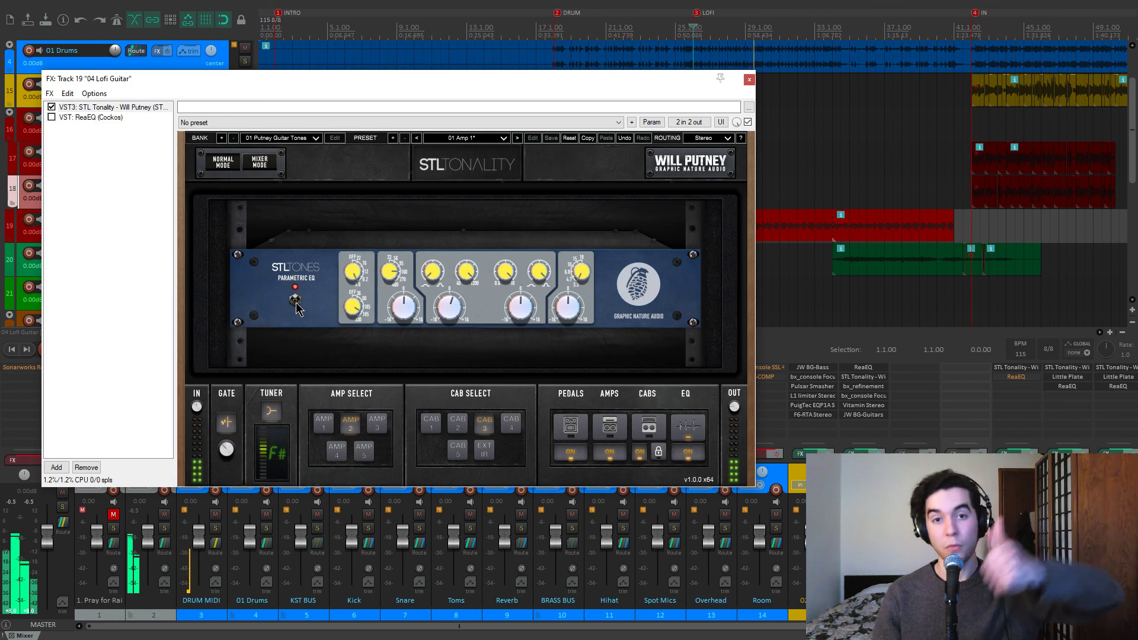
Step: Re-enable ReaEQ on the Lofi Guitar, compare its filtering by toggling the bypass during playback, and close the chain
left_click(52, 117)
left_click(89, 117)
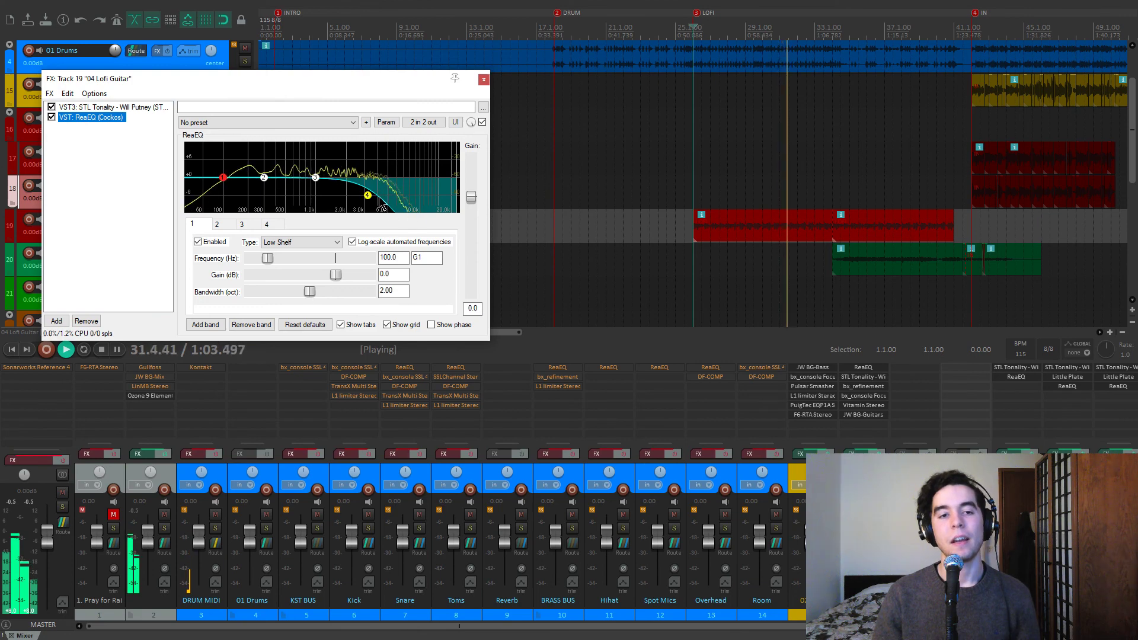
left_click(51, 117)
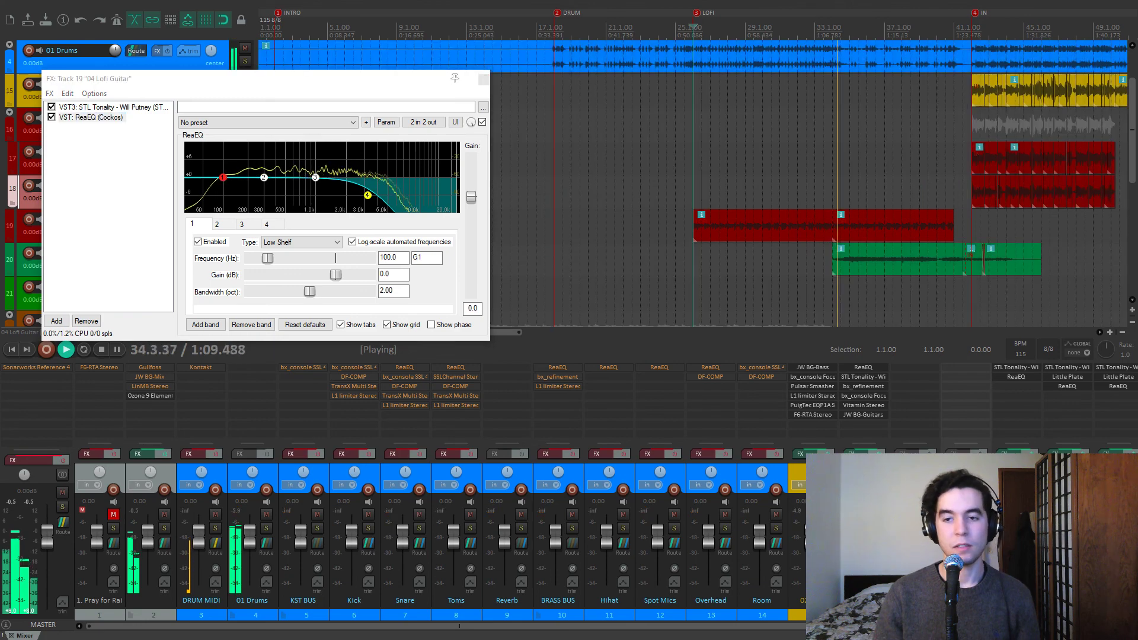
left_click(484, 79)
Step: Solo the Wet Lead track and move the playback position to the start of its first clip at bar 34
scroll(564, 253, "down", 5)
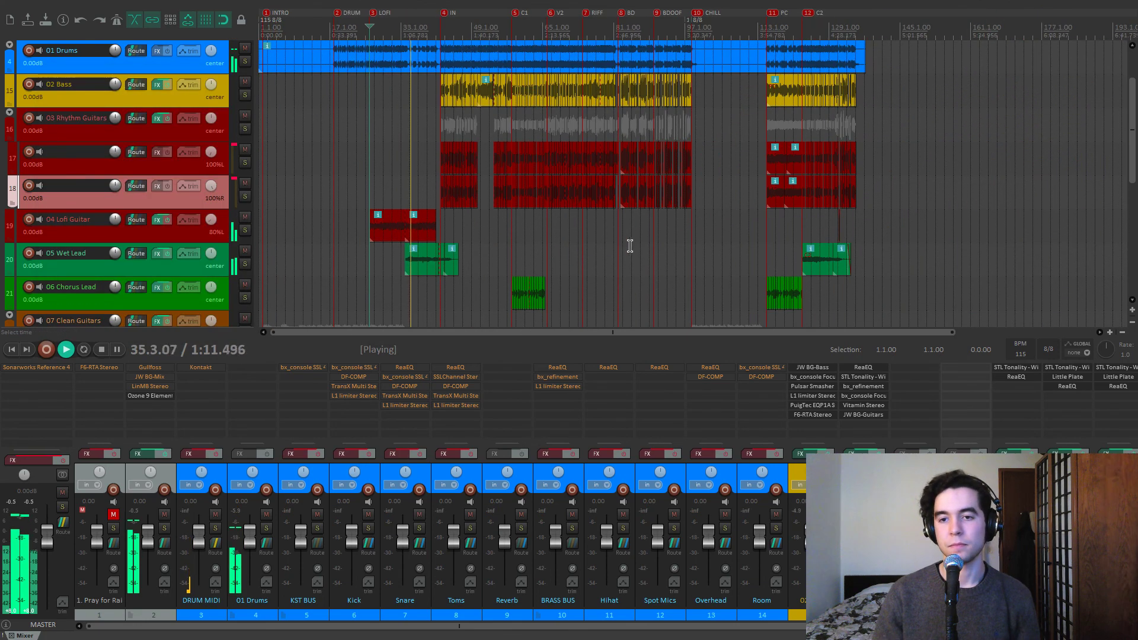
left_click(245, 264)
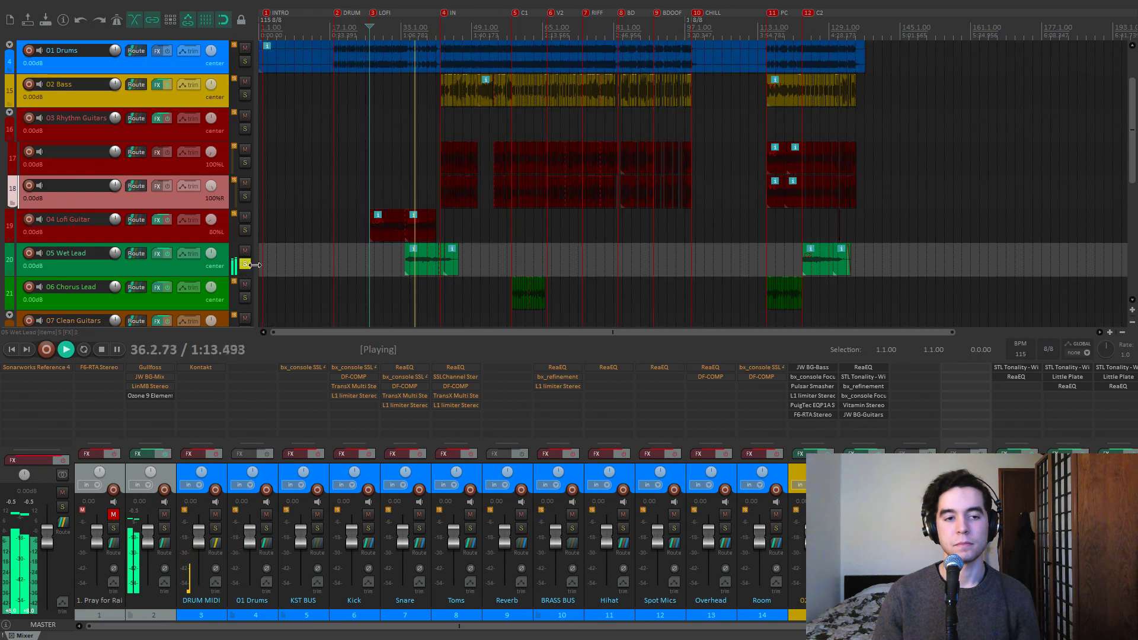
scroll(521, 228, "up", 3)
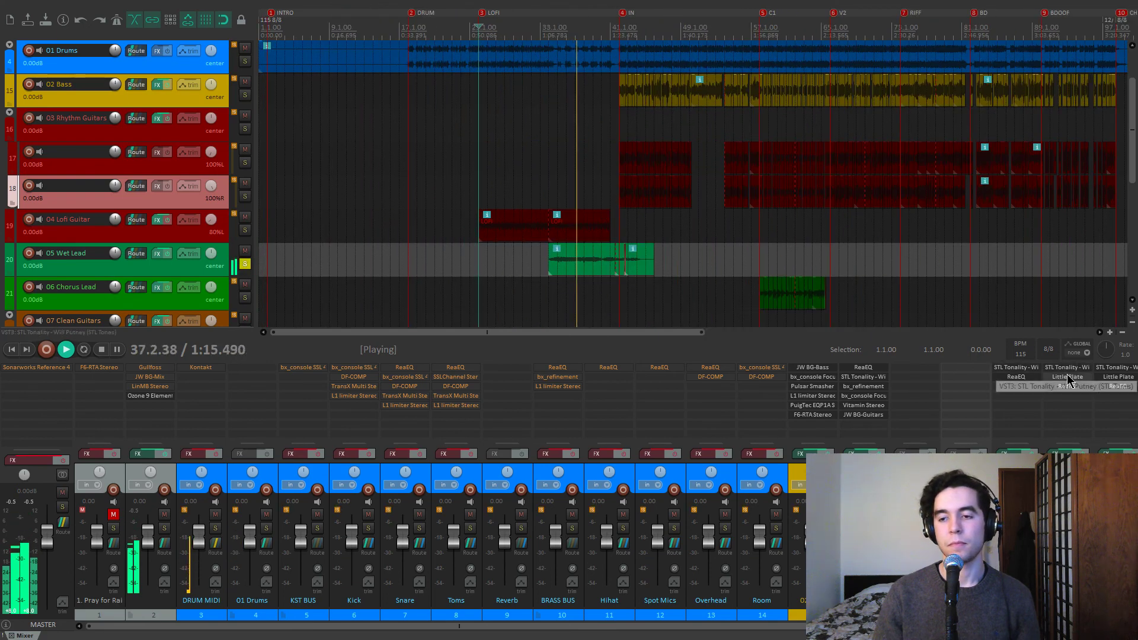
key("space")
left_click(549, 202)
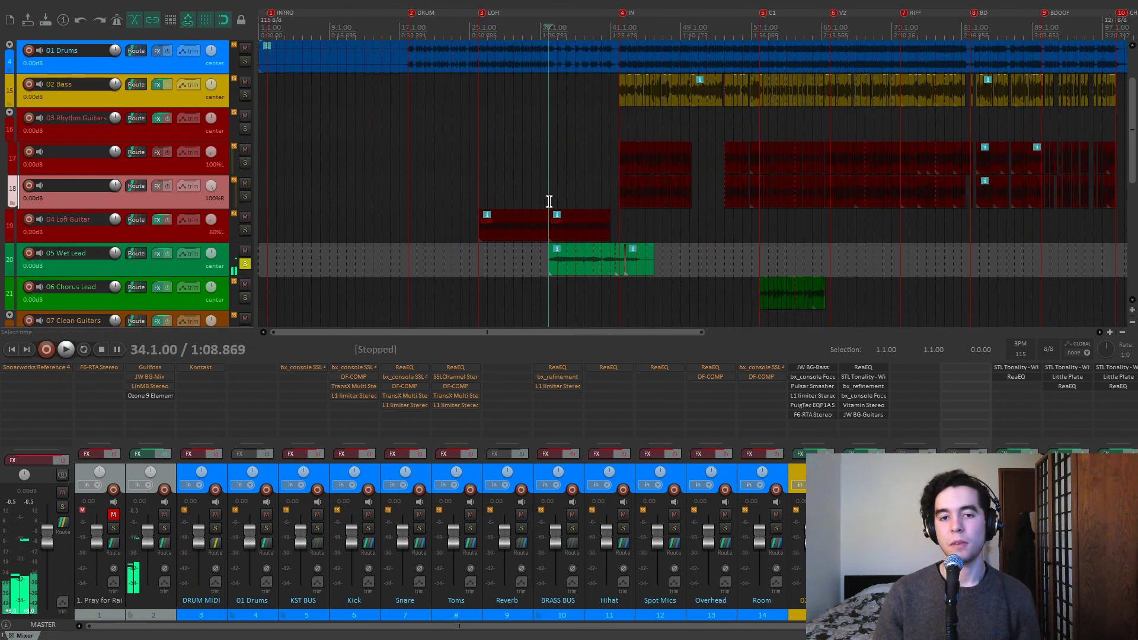
Step: Bypass Little Plate and ReaEQ on the Wet Lead, and play it with its STL Tonality amp settings open
scroll(552, 204, "up", 4)
left_click(1074, 379, "shift")
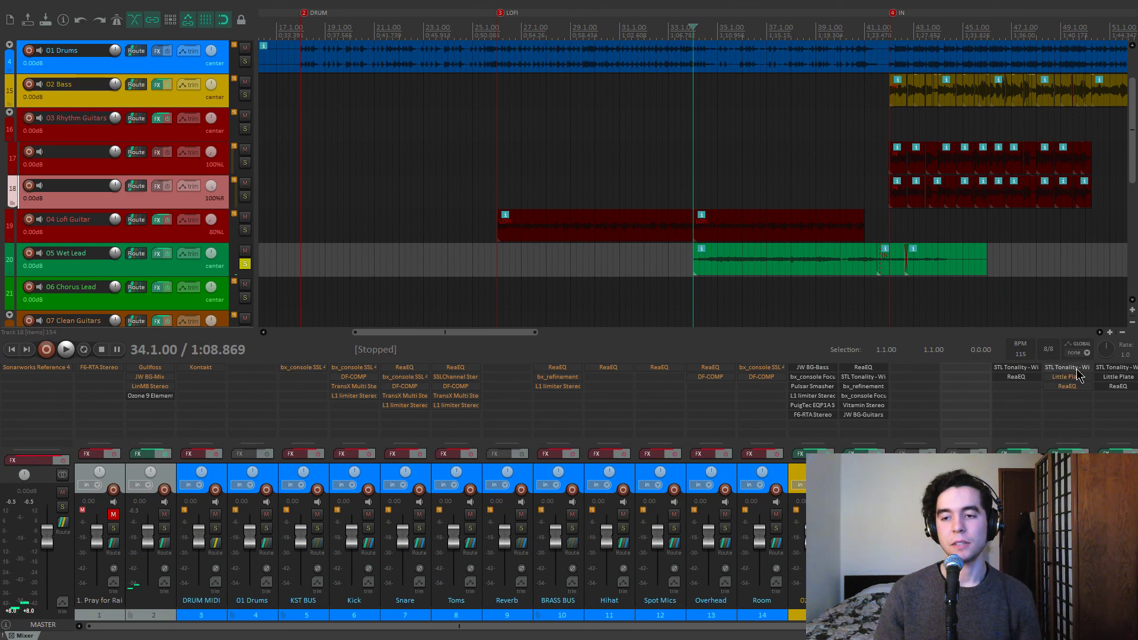
key("space")
left_click(1067, 367)
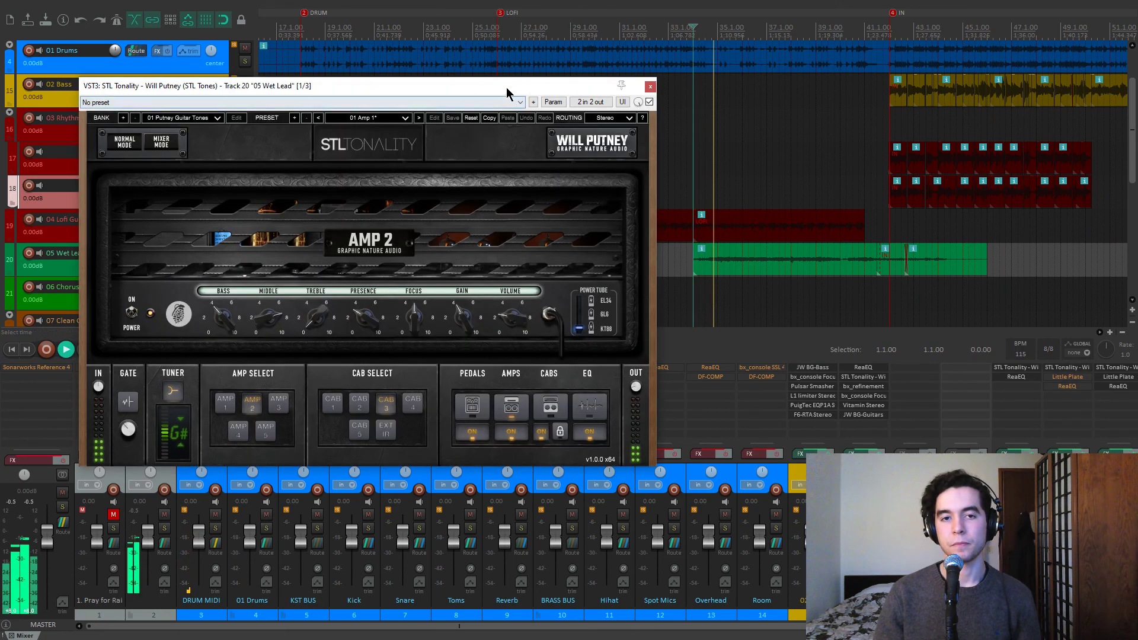
left_click_drag(508, 86, 488, 77)
key("space")
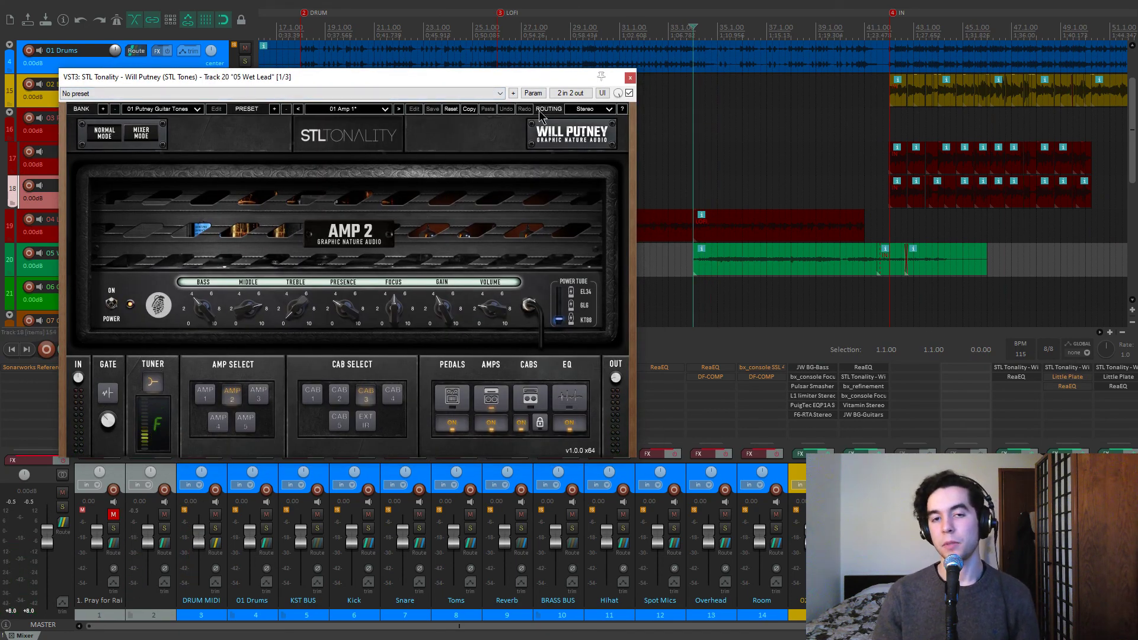
Step: Close the Wet Lead's amp plugin, re-enable Little Plate and ReaEQ on that track, and place their windows side by side
left_click(630, 77)
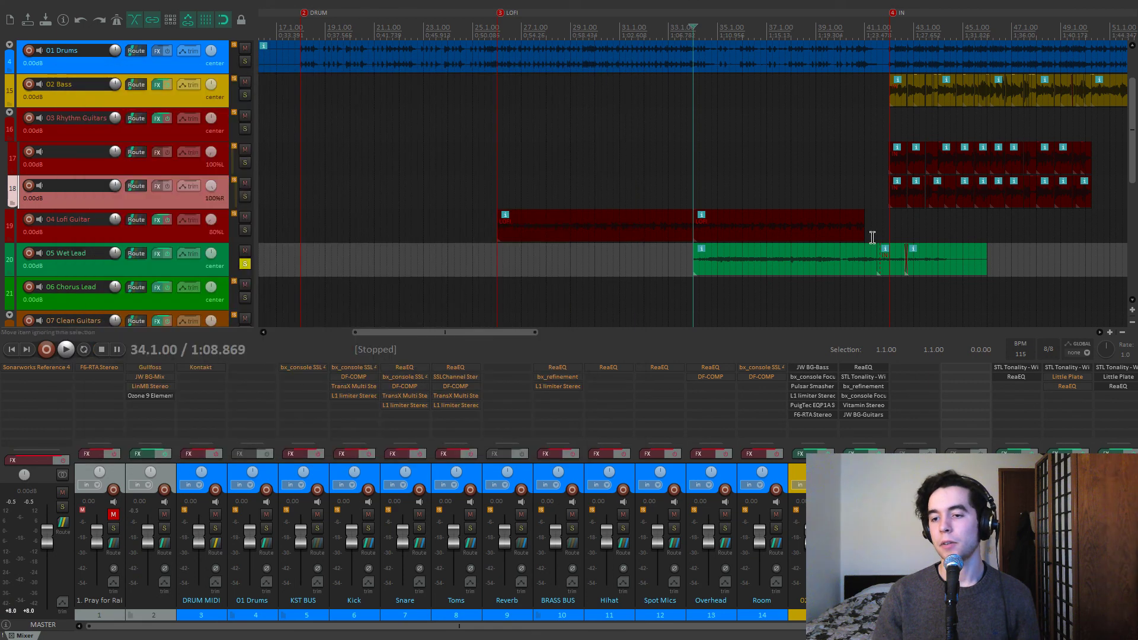
left_click(1067, 377)
left_click_drag(648, 172, 384, 123)
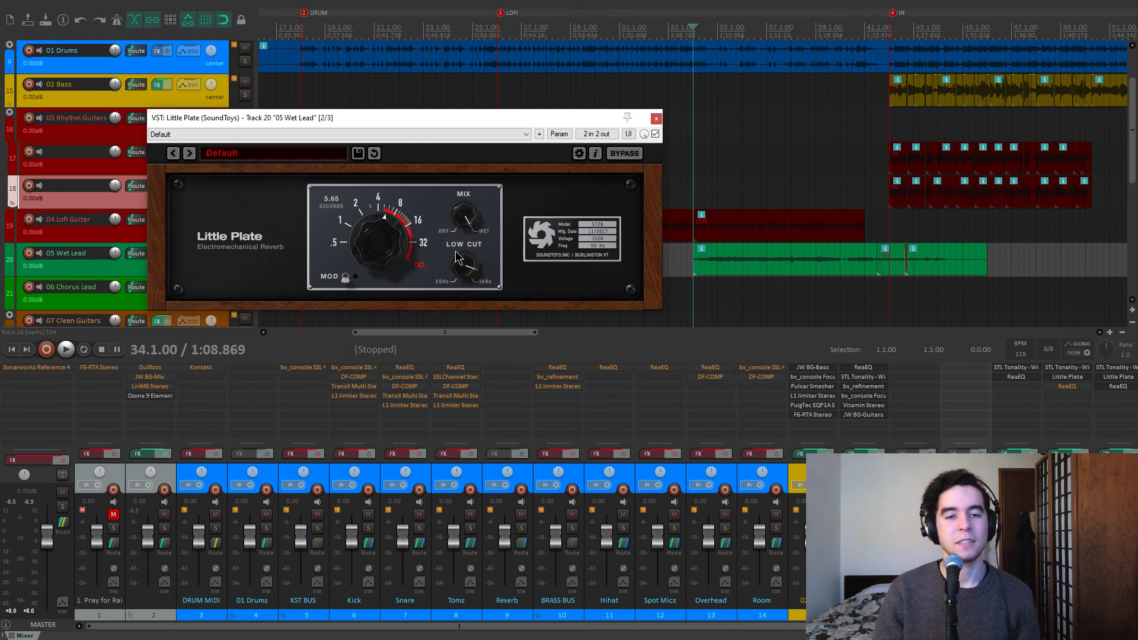
left_click(1067, 386)
left_click_drag(364, 118, 527, 96)
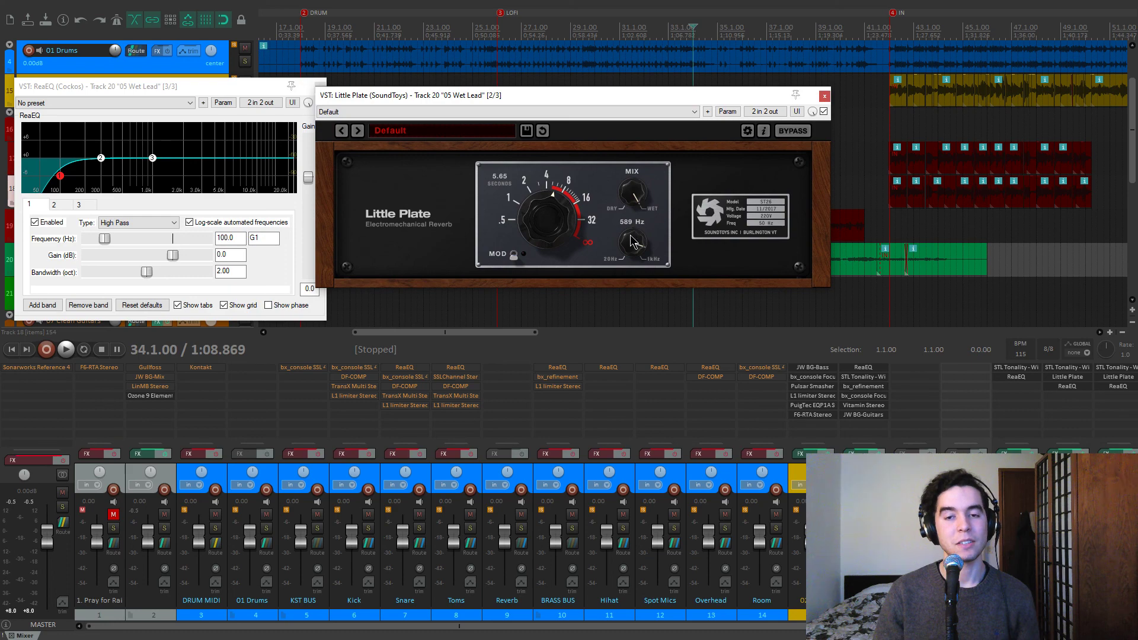
Step: Audition the Wet Lead with Little Plate's low cut set to 590 Hz, and close both effect windows
key("space")
mouse_move(635, 241)
left_mouse_down()
mouse_move(623, 357)
mouse_move(629, 259)
left_mouse_up()
key("space")
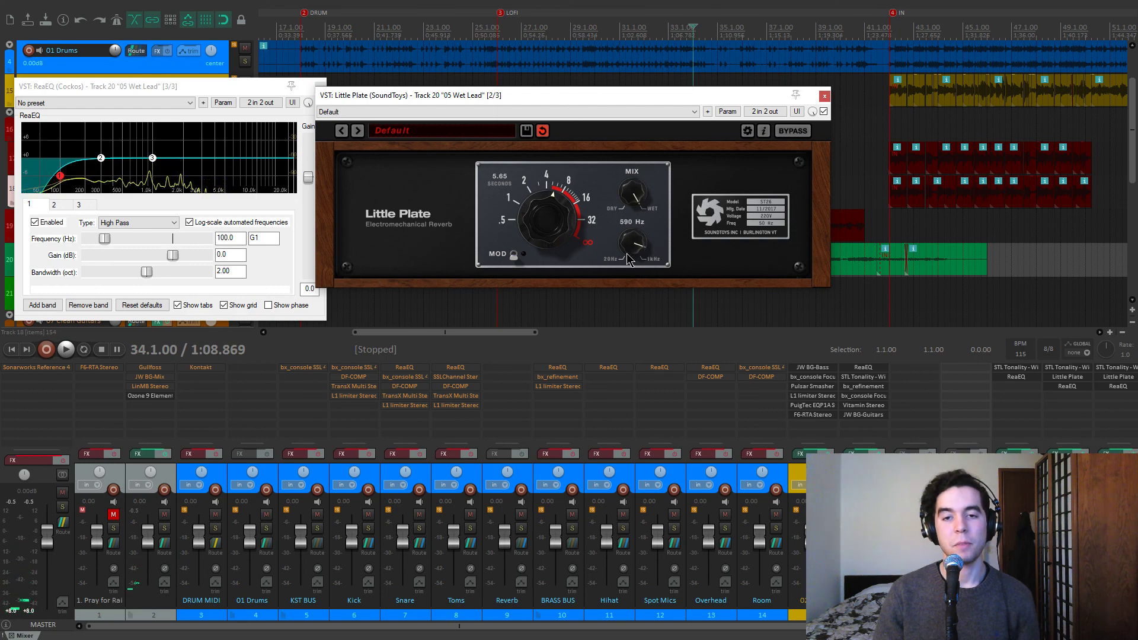
left_click_drag(486, 98, 521, 105)
left_click(225, 88)
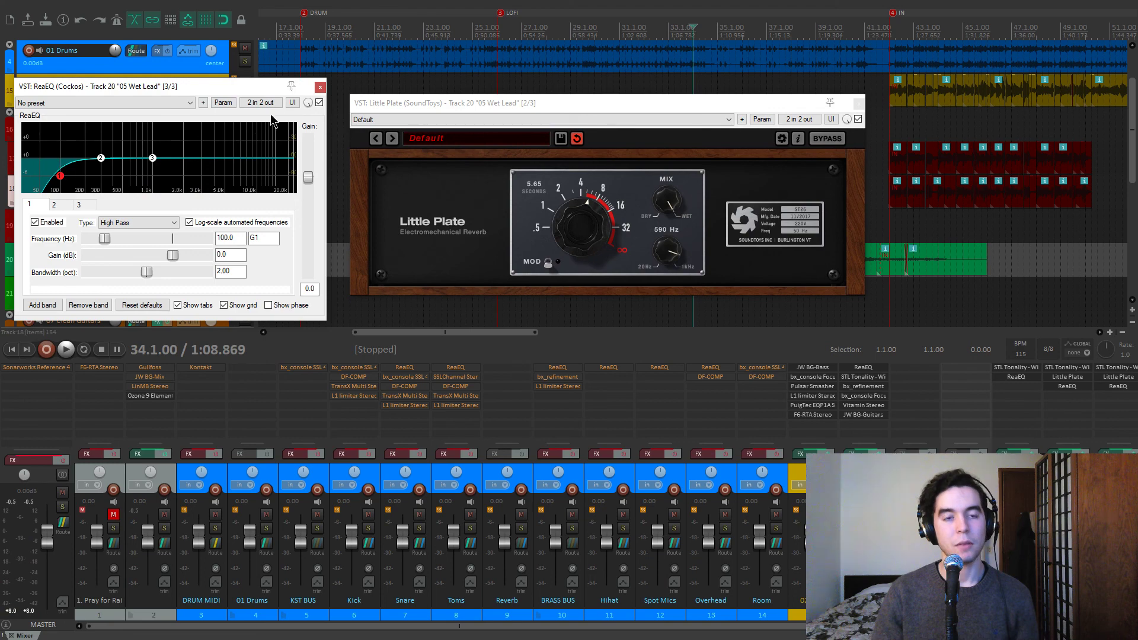
left_click(320, 88)
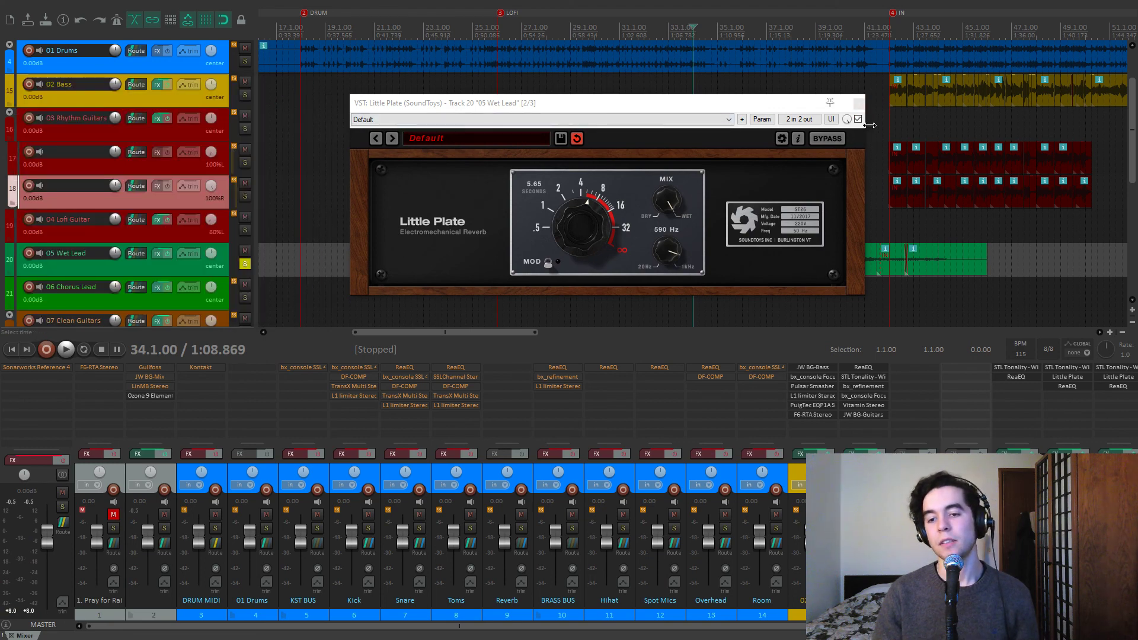
left_click(859, 102)
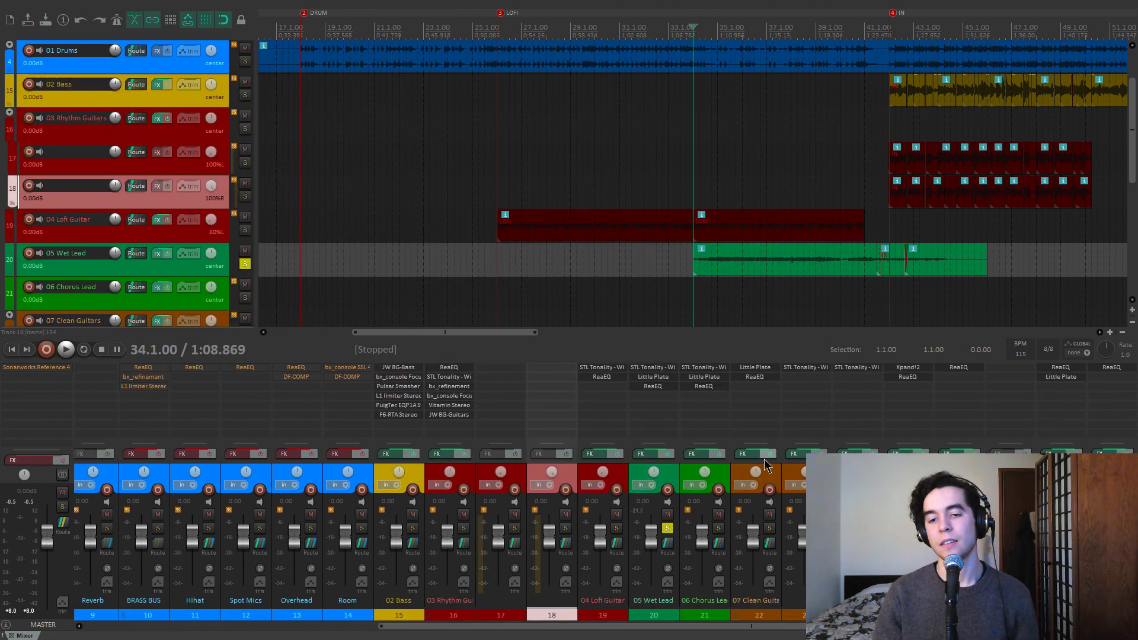
Step: Unsolo the Wet Lead and play it within the full mix from bar 34
left_click(668, 528)
key("space")
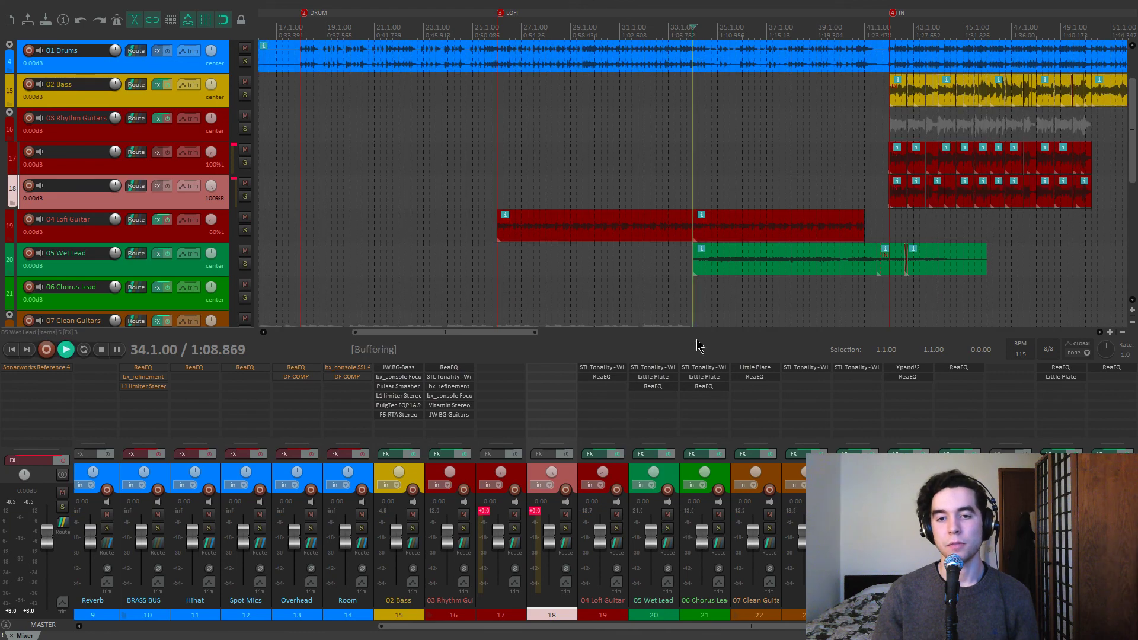
scroll(701, 307, "down", 3)
scroll(701, 307, "down", 2)
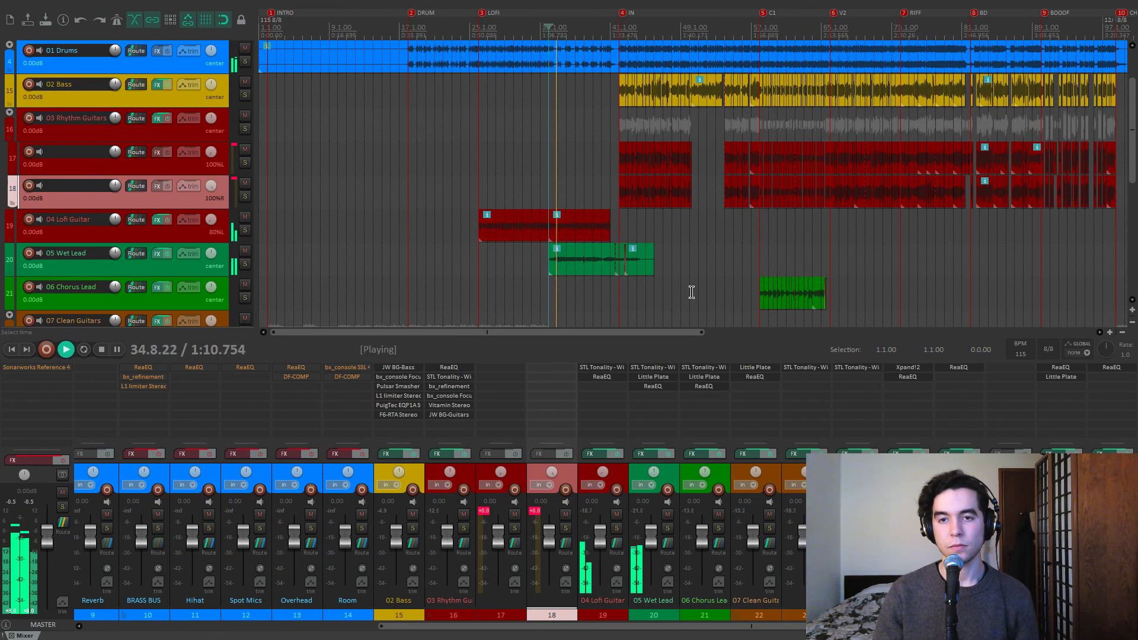
scroll(691, 296, "down", 2)
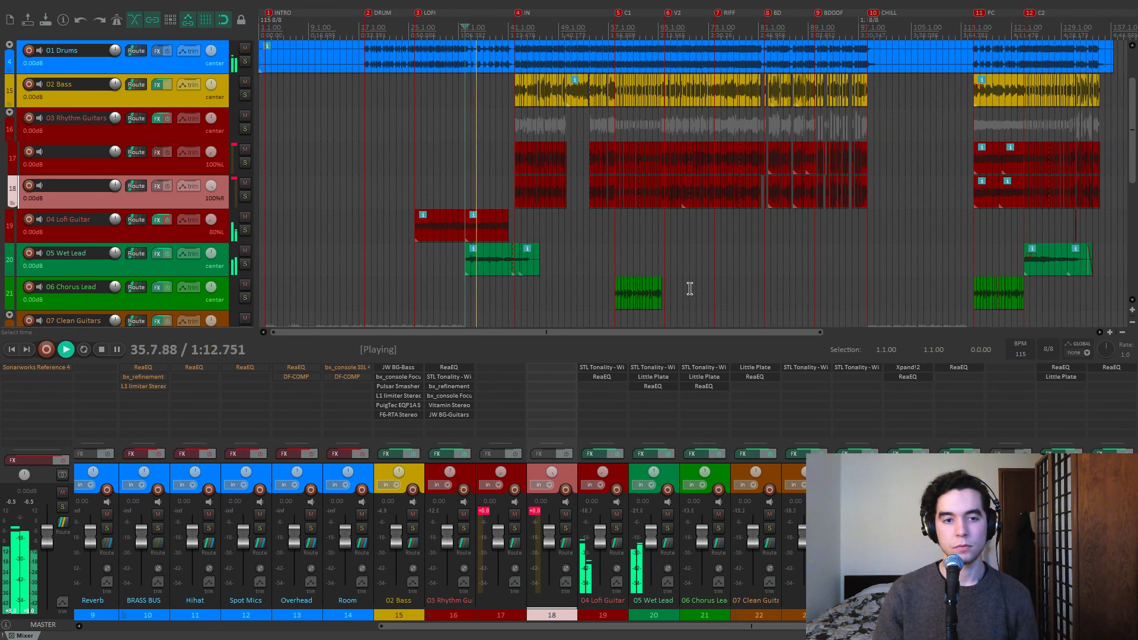
Step: Jump to the C1 marker, solo the Chorus Lead and play its first clips
key("5")
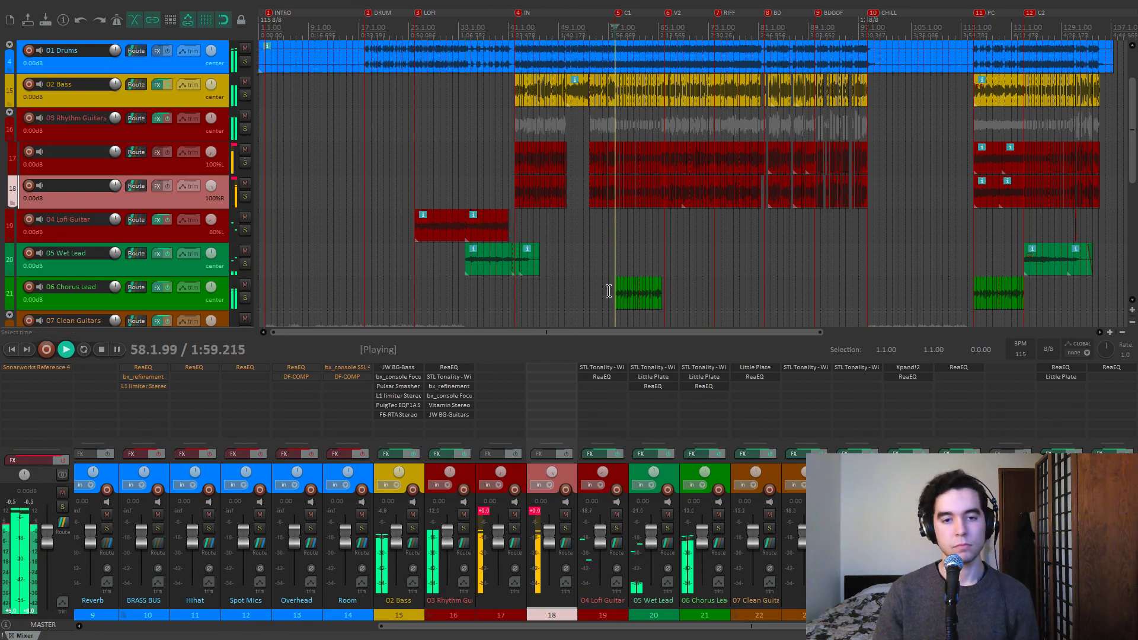
left_click(244, 298)
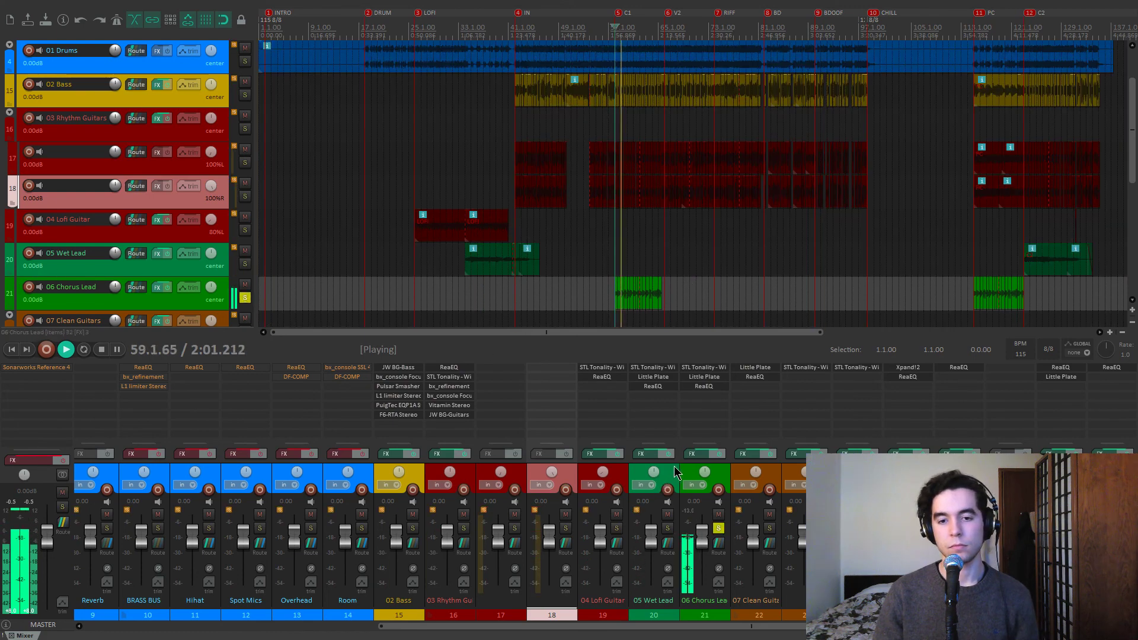
scroll(719, 403, "up", 5)
scroll(838, 267, "up", 6)
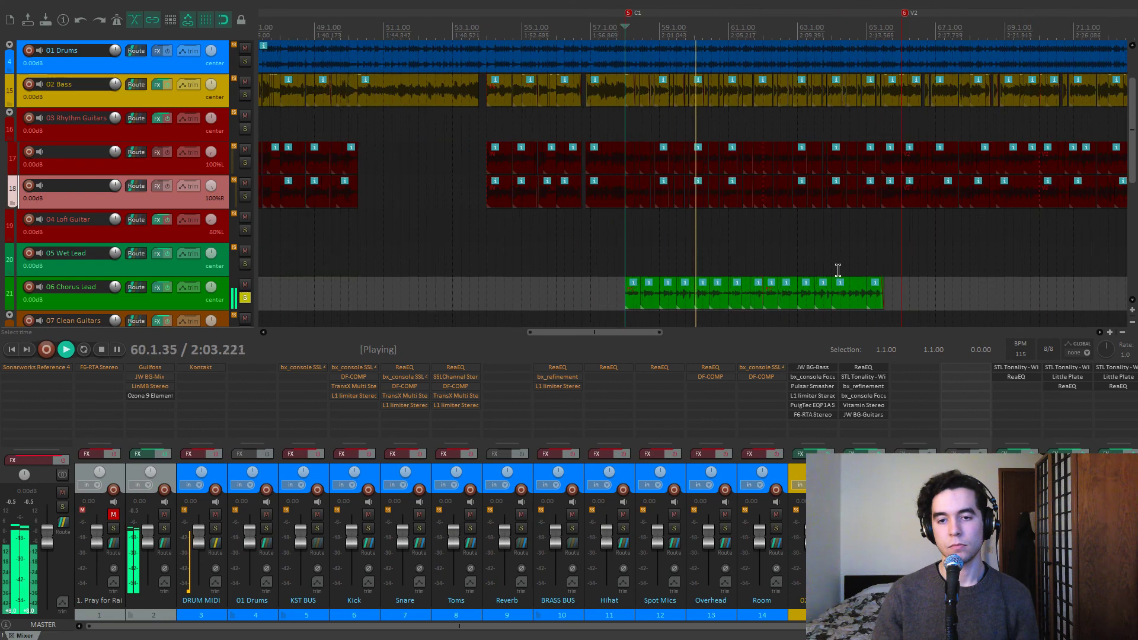
scroll(845, 237, "up", 3)
scroll(823, 279, "down", 1)
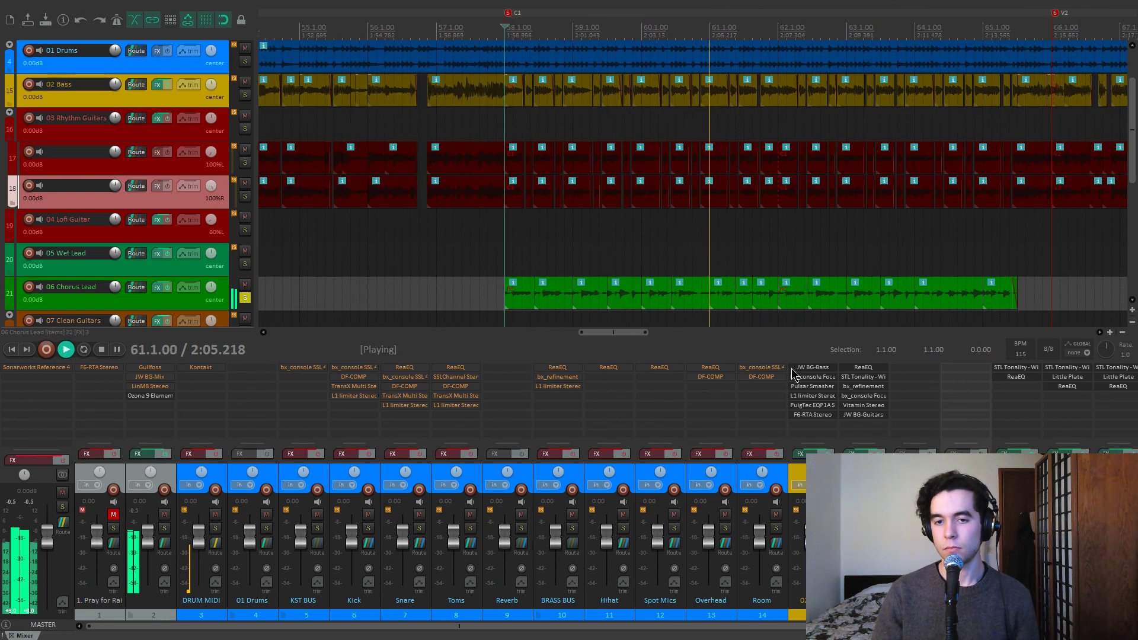
scroll(759, 471, "down", 4)
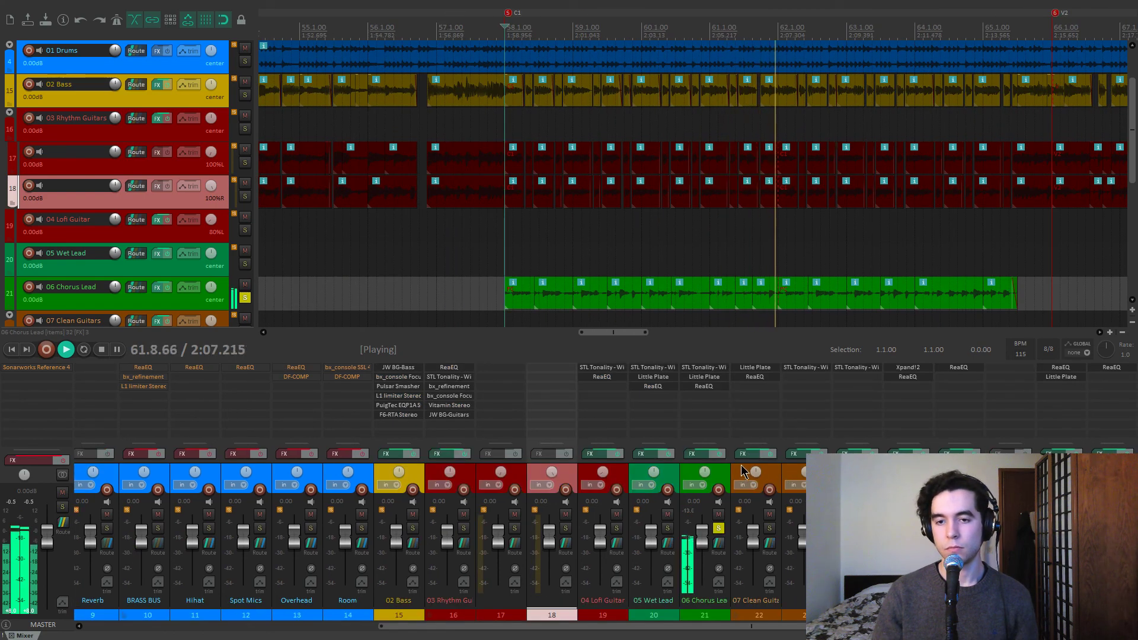
key("space")
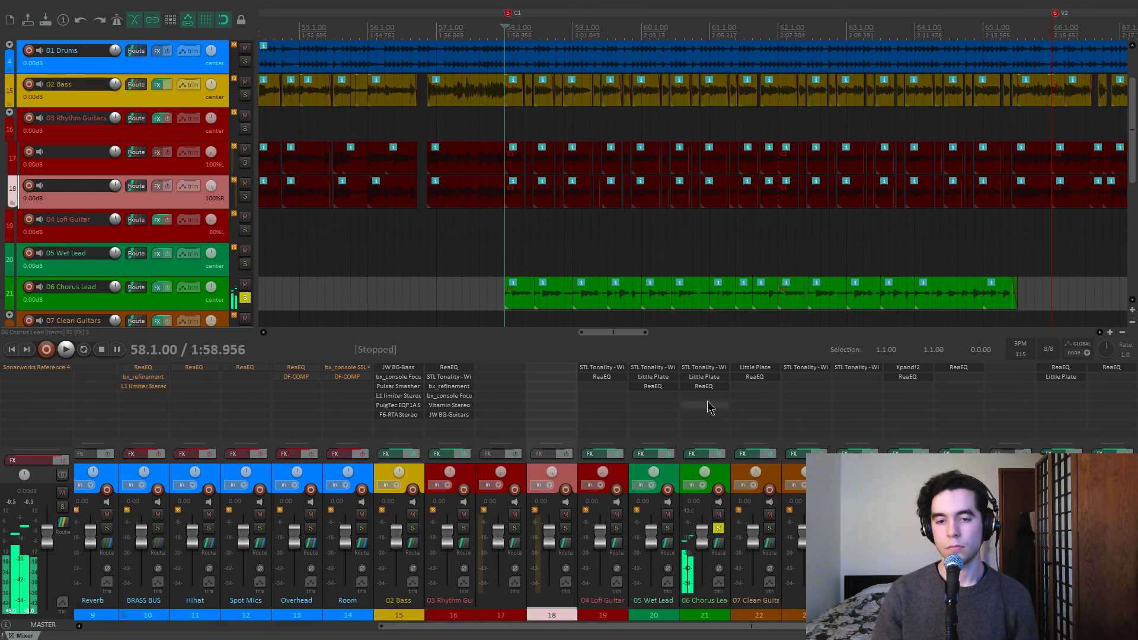
Step: Bypass Little Plate and ReaEQ on the Chorus Lead, and open its STL Tonality amp settings
left_click(706, 368)
left_click_drag(549, 113, 414, 71)
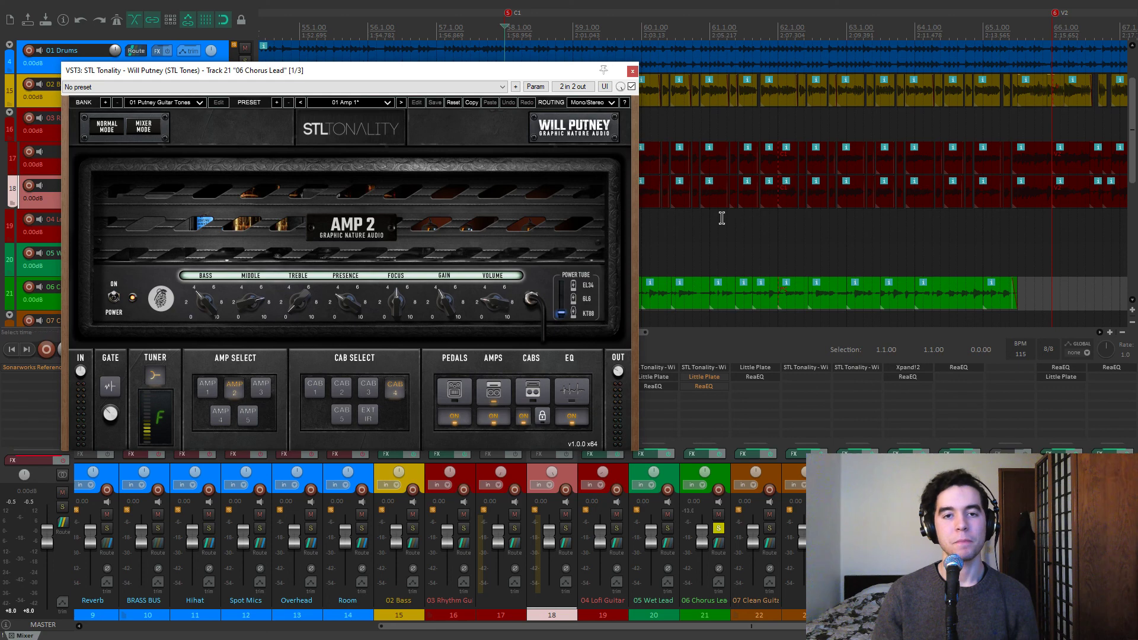
scroll(725, 228, "down", 8)
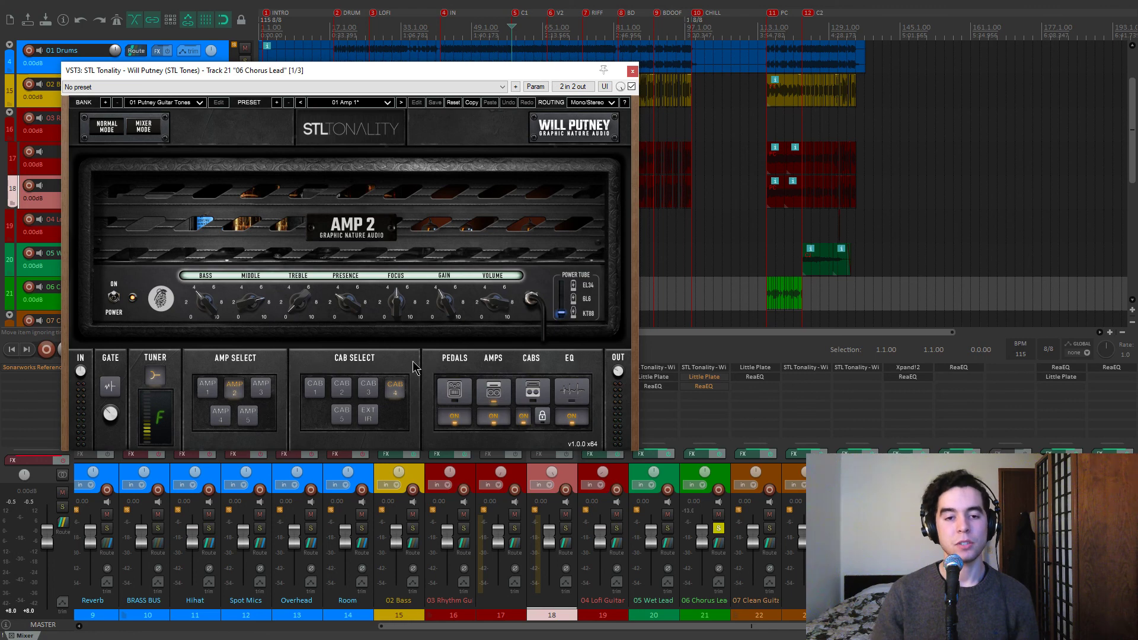
Step: Compare Cab 3 with Cab 4 in the Chorus Lead's STL Tonality during playback, ending on Cab 4
left_click(369, 391)
left_click(394, 390)
left_click(371, 391)
left_click(396, 391)
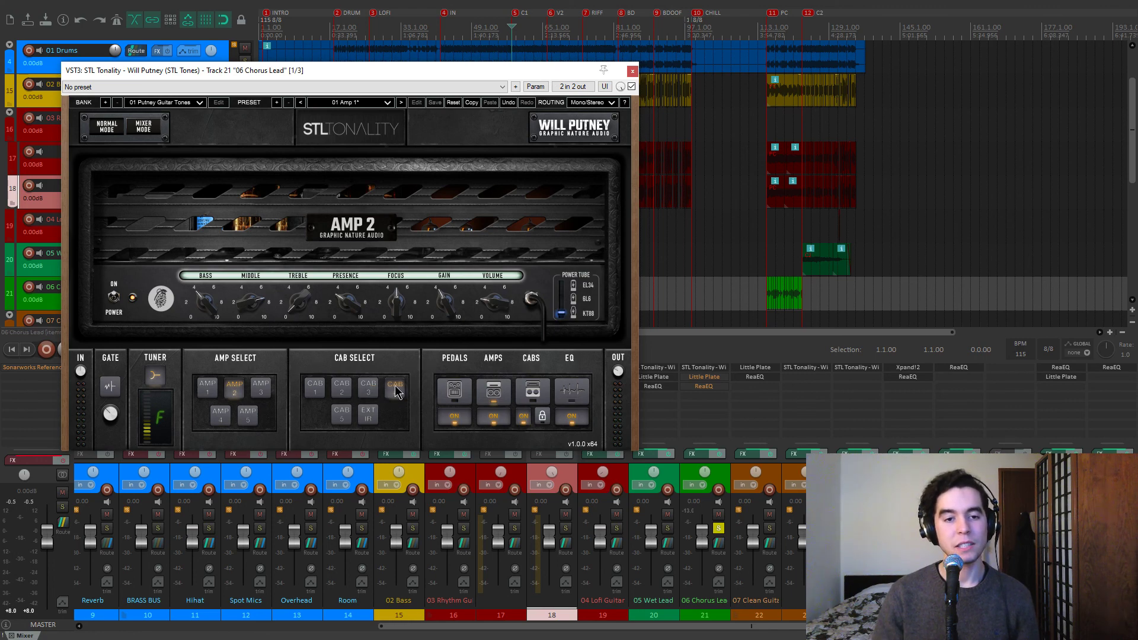
scroll(712, 245, "up", 8)
left_click(368, 389)
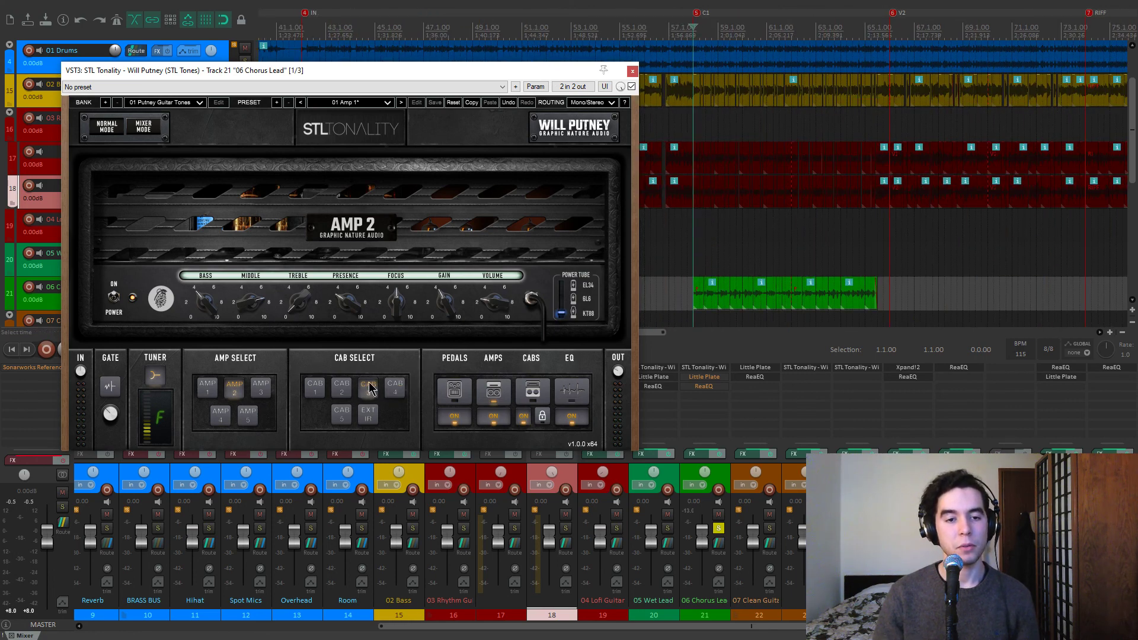
key("space")
left_click(394, 388)
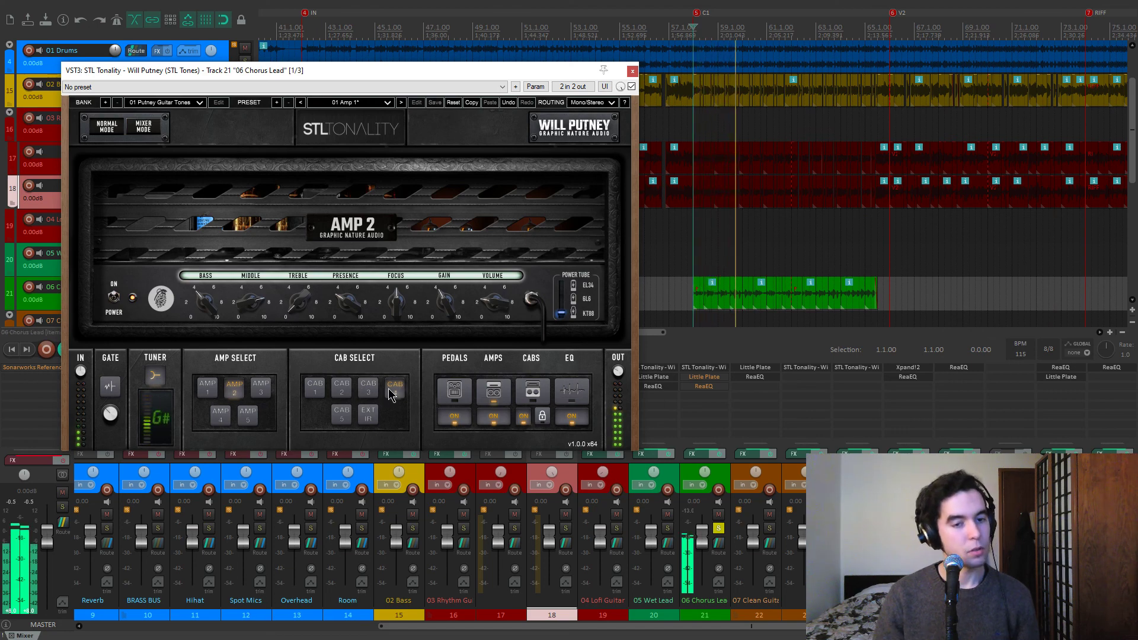
key("space")
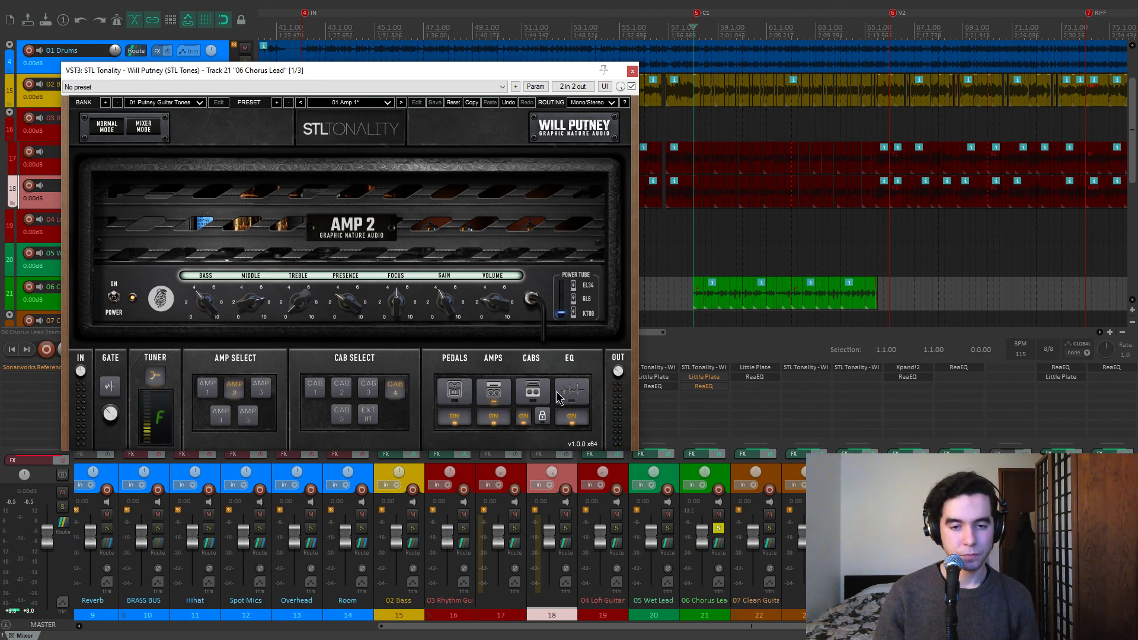
Step: Show the Chorus Lead's STL Tonality pedals and play the track with the routing kept at Mono/Stereo
left_click(455, 391)
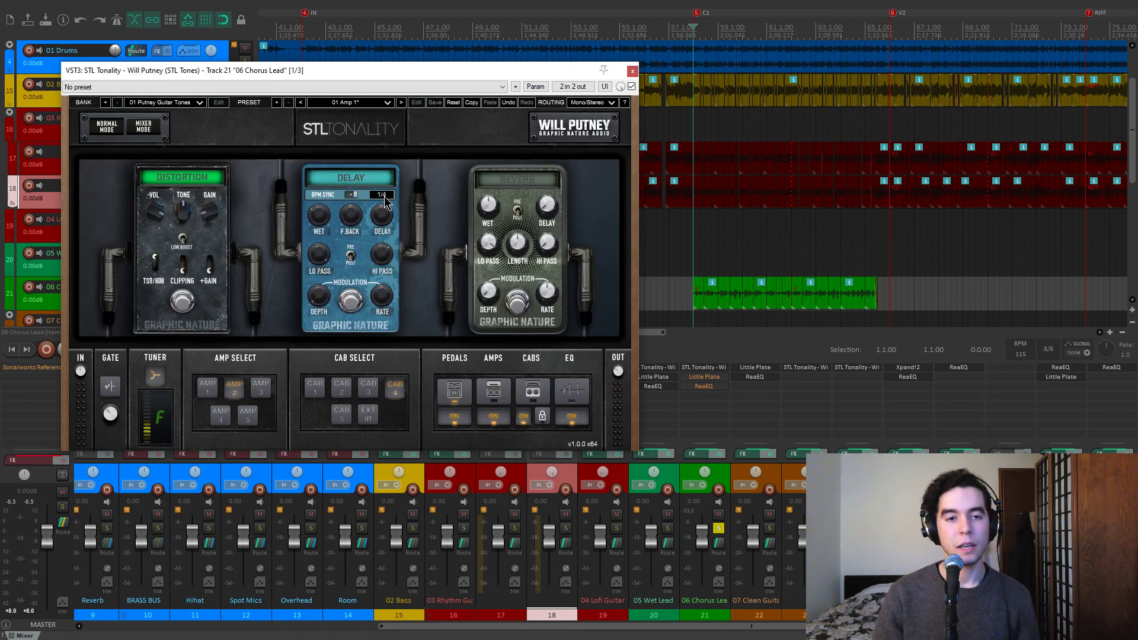
left_click(597, 102)
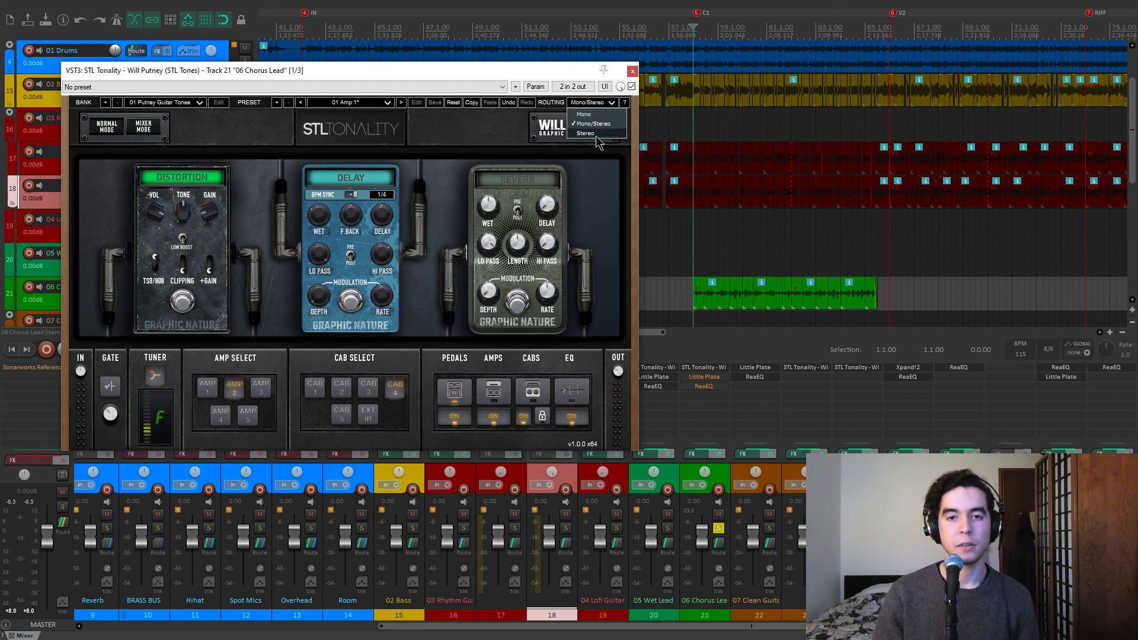
left_click(598, 124)
key("space")
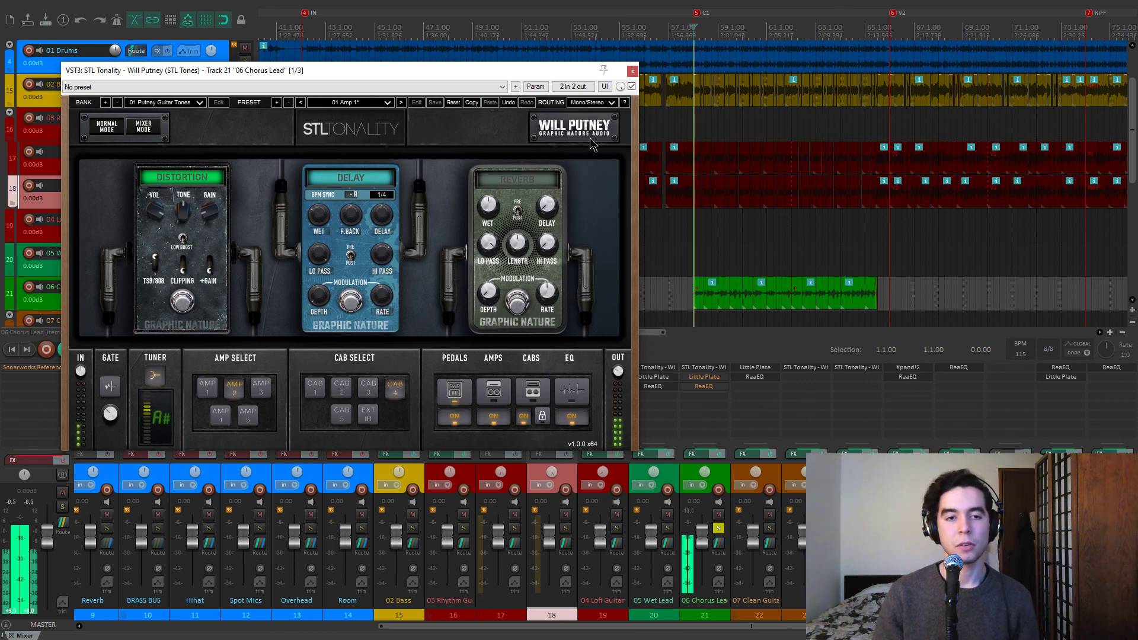
Step: Re-enable Little Plate on the Chorus Lead during playback, and inspect its mix amount before closing the plugin
left_click(632, 71)
left_click(718, 378)
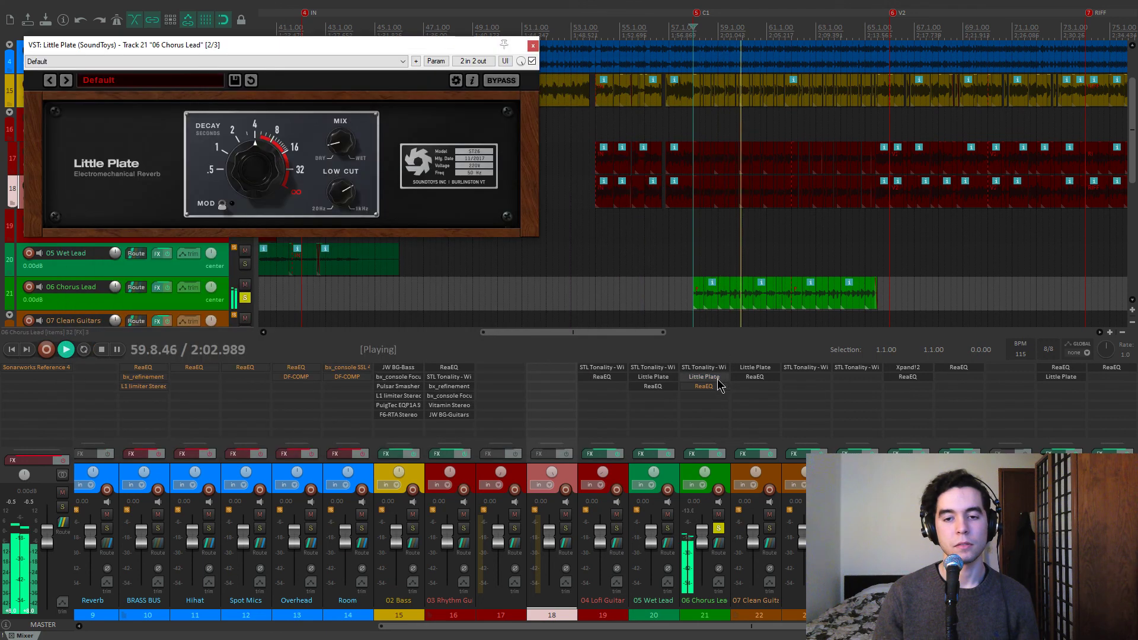
left_click_drag(426, 75, 444, 113)
key("space")
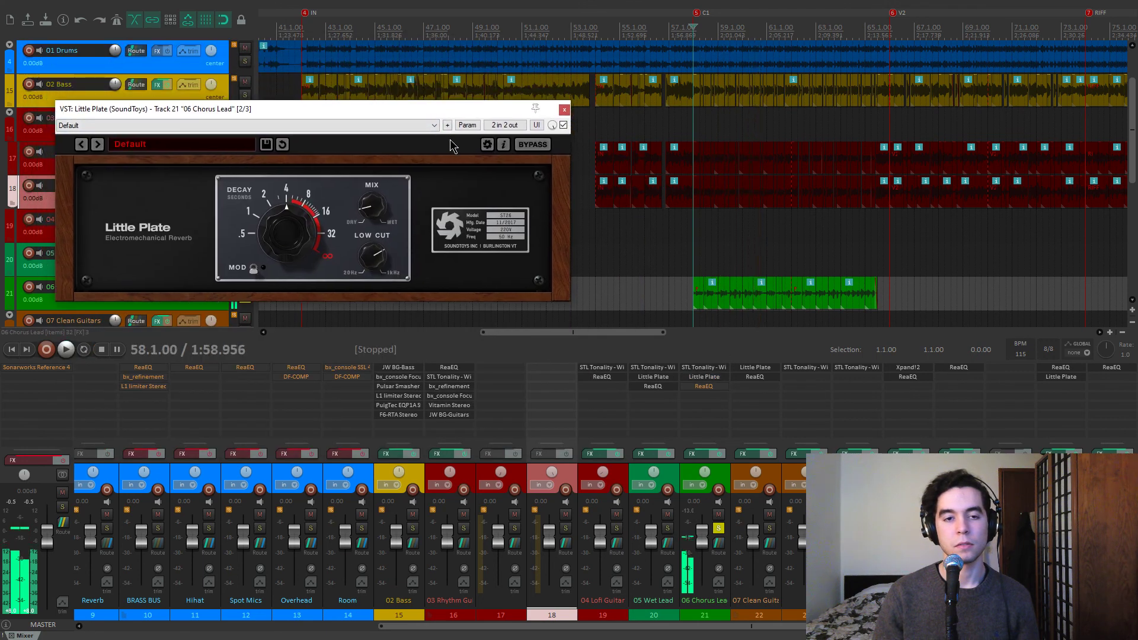
left_click_drag(363, 220, 376, 202)
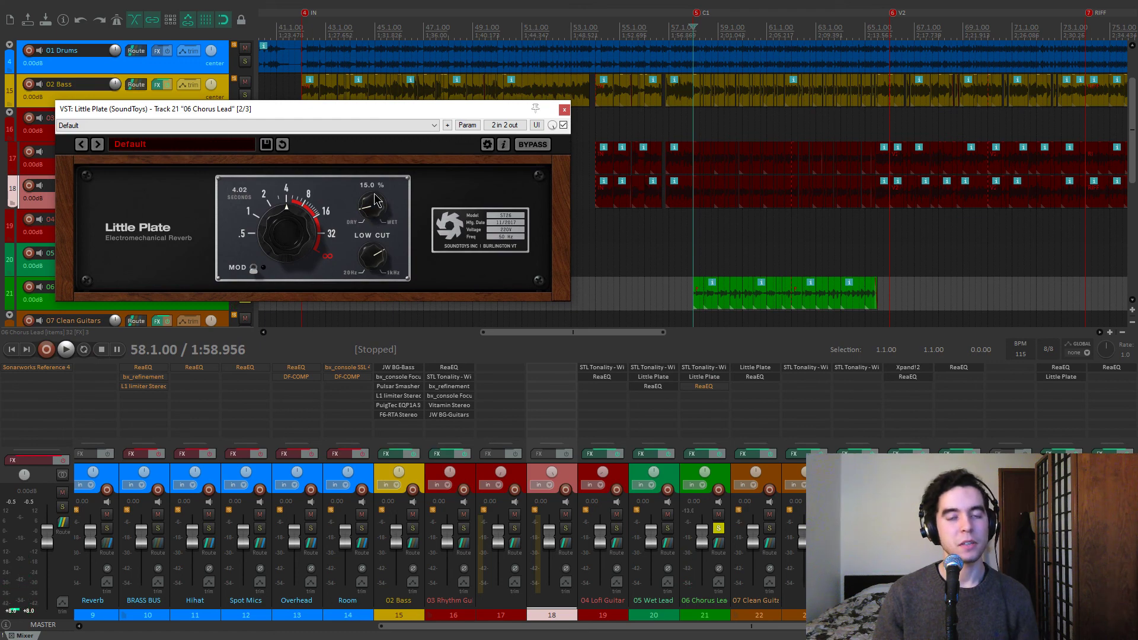
left_click(564, 110)
Step: Re-enable ReaEQ on the Chorus Lead and play the track through its high-pass filter
left_click(716, 387)
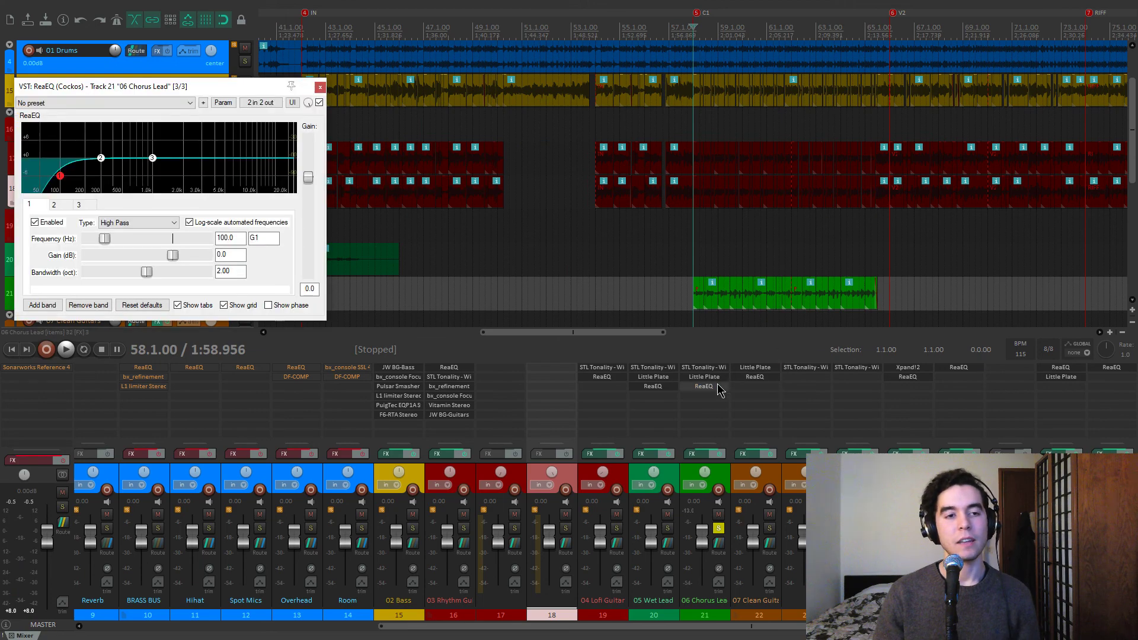
left_click_drag(242, 88, 388, 115)
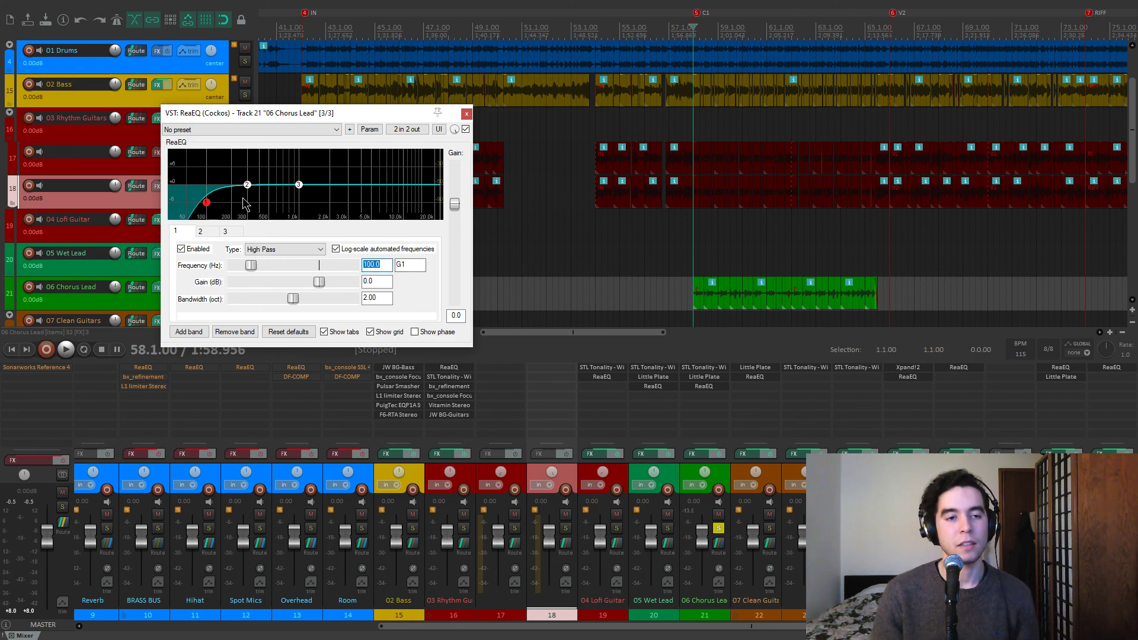
key("space")
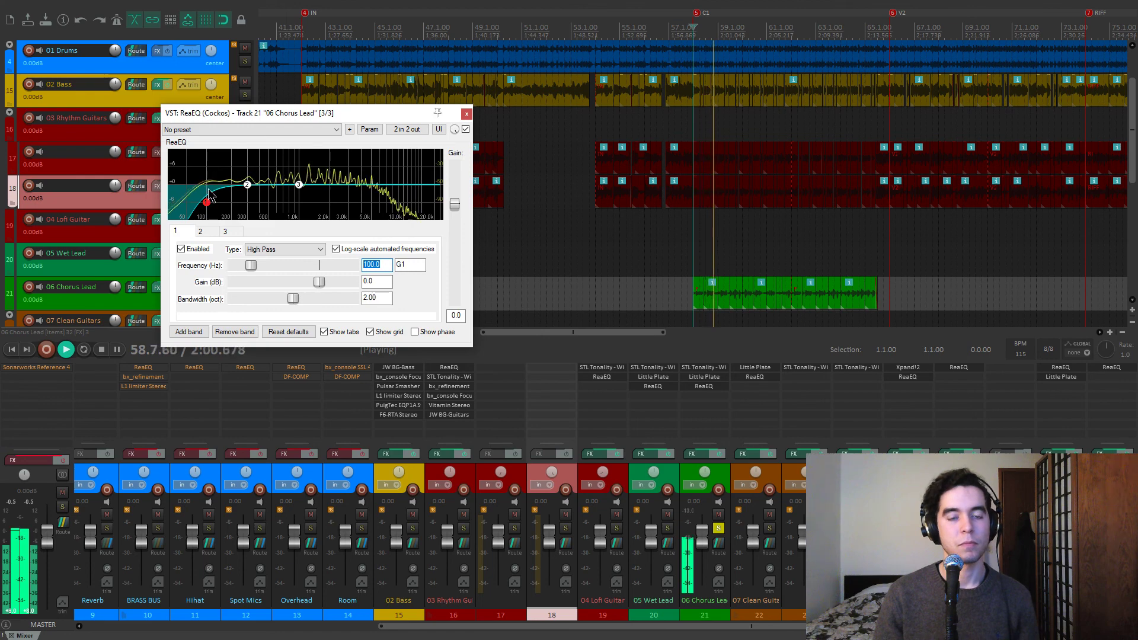
Step: Unsolo the Chorus Lead, close ReaEQ, and listen to the lead in the full mix before stopping playback
left_click(718, 533)
left_click(466, 114)
scroll(656, 256, "down", 3)
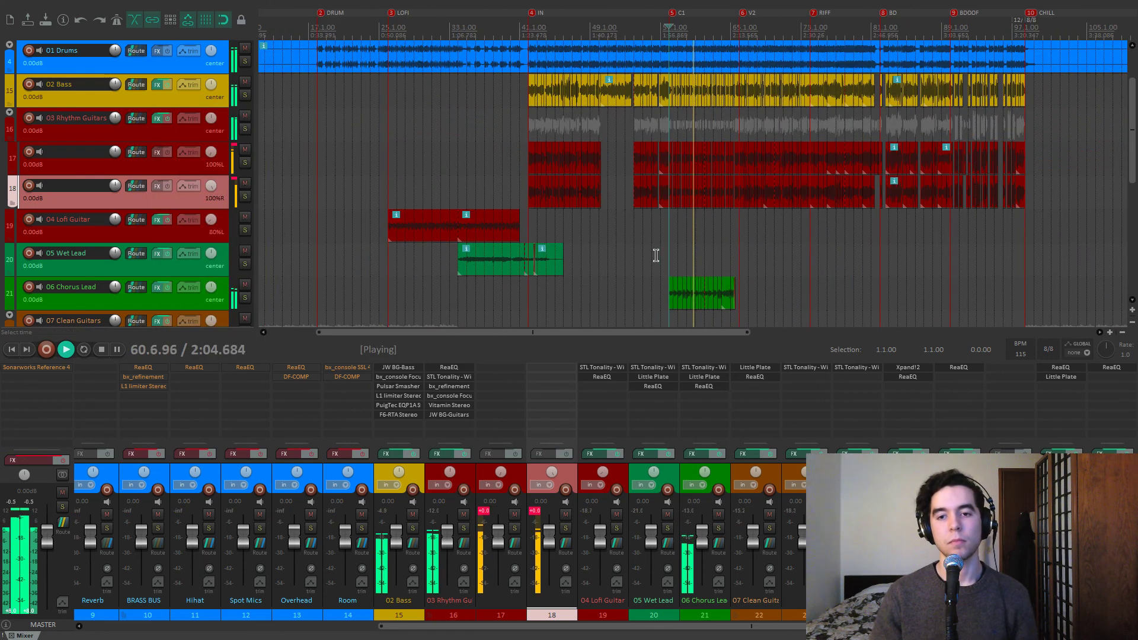
scroll(656, 256, "down", 2)
scroll(645, 254, "down", 3)
key("space")
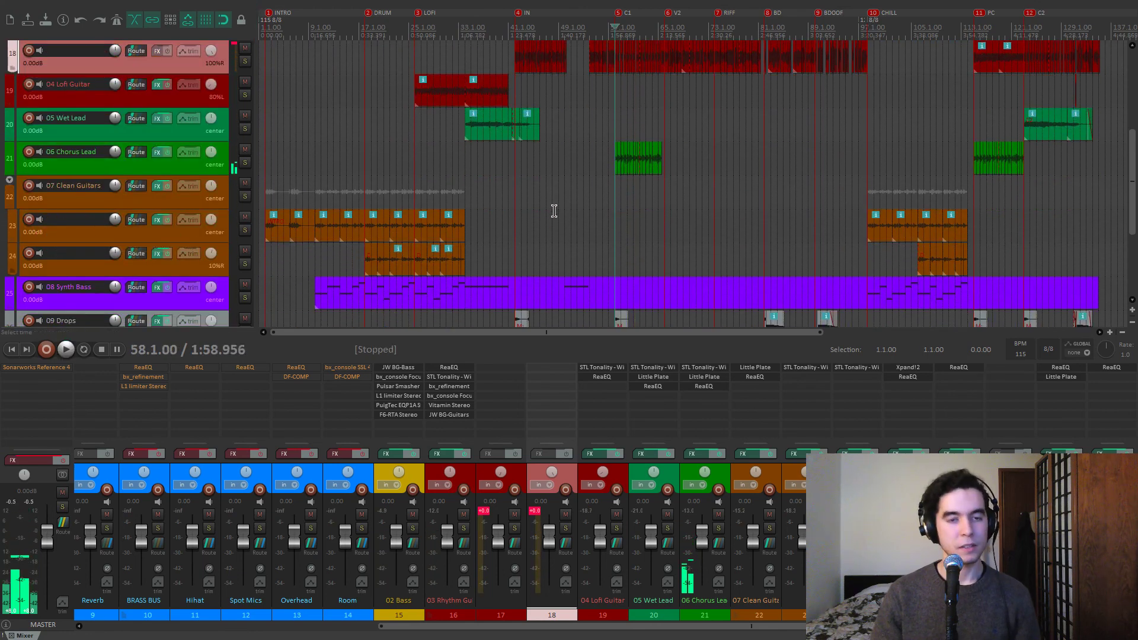
Step: Solo the Clean Guitars, play them from the DRUM marker at bar 18, and open STL Tonality on track 23
left_click(376, 185)
left_click(367, 191)
left_click(246, 198)
key("space")
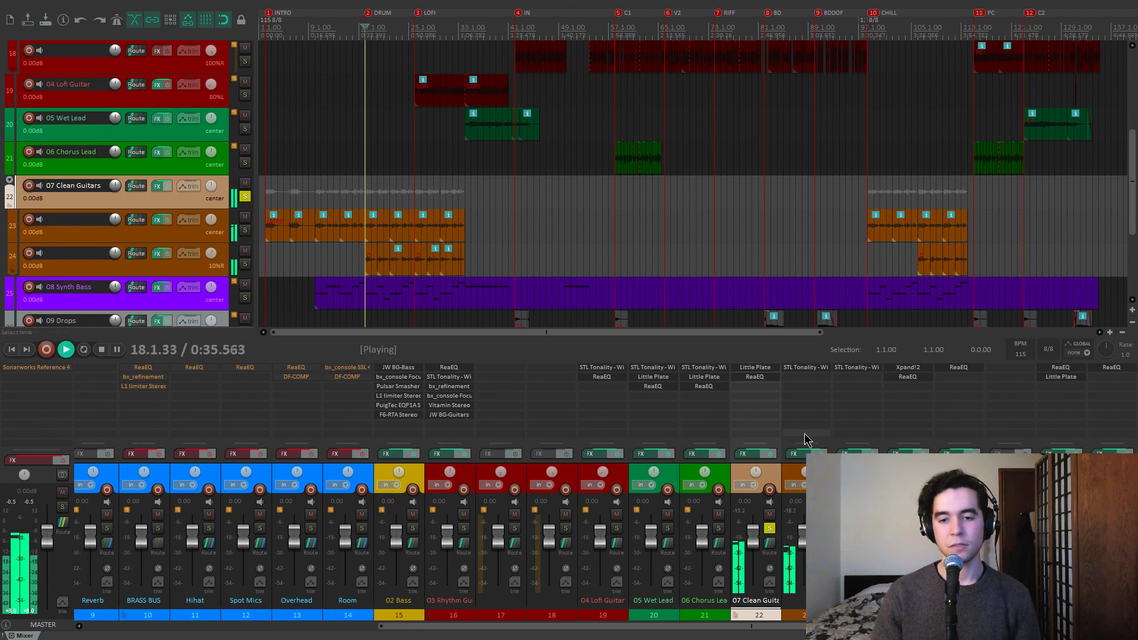
left_click(808, 368)
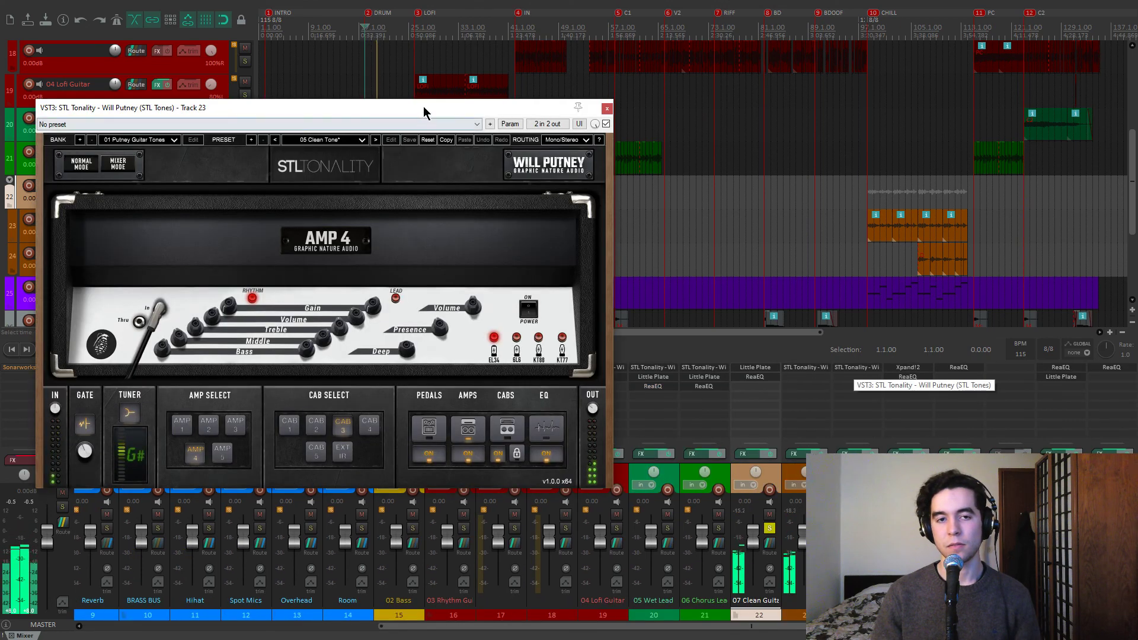
Step: Show STL Tonality on track 23 in its FX chain window, examine its amp and pedal settings, and close it
left_click_drag(423, 108, 457, 84)
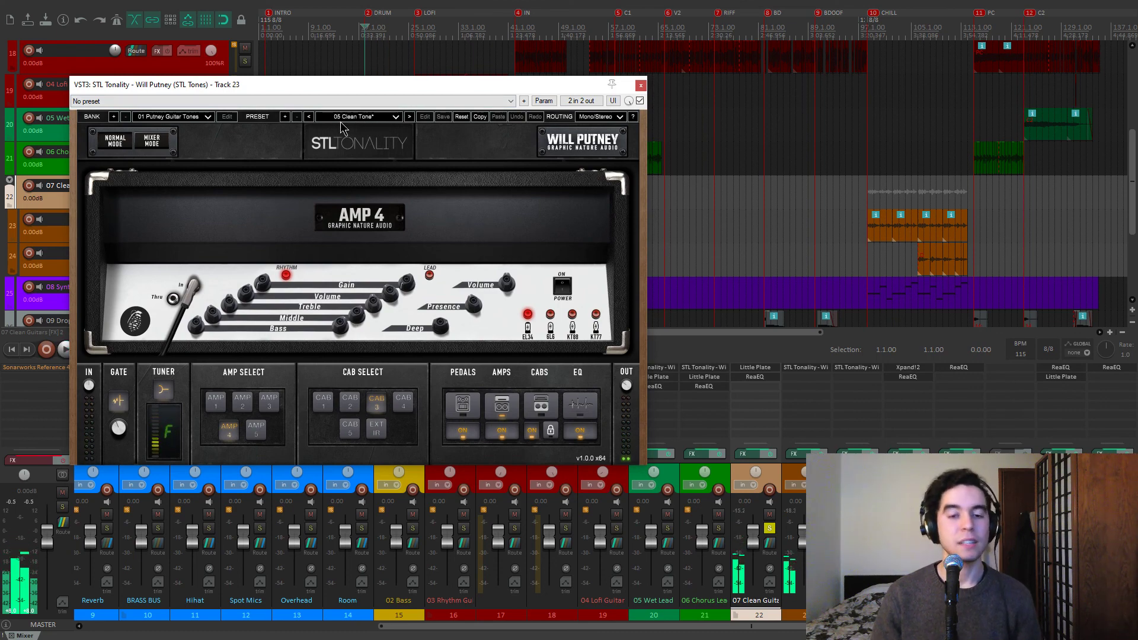
double_click(357, 86)
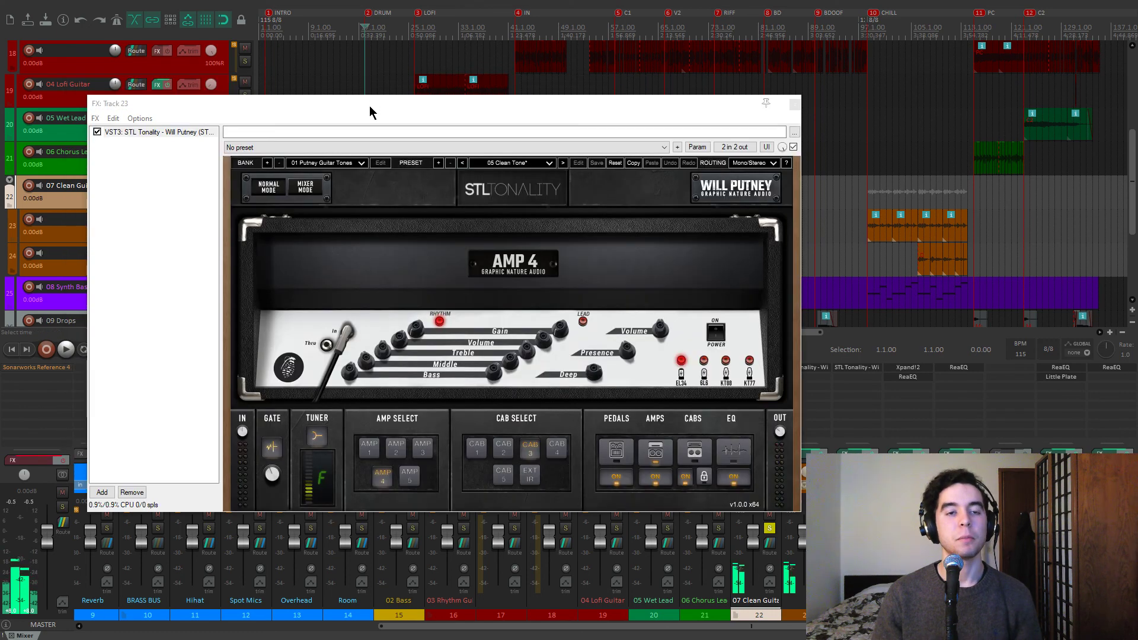
left_click_drag(369, 105, 330, 51)
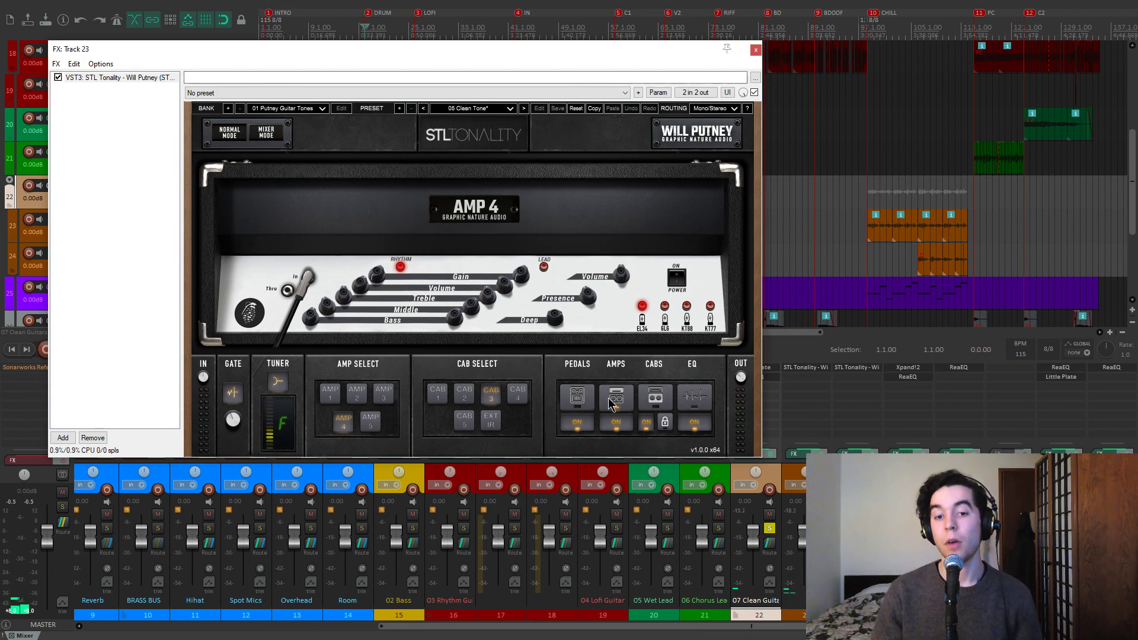
left_click(588, 402)
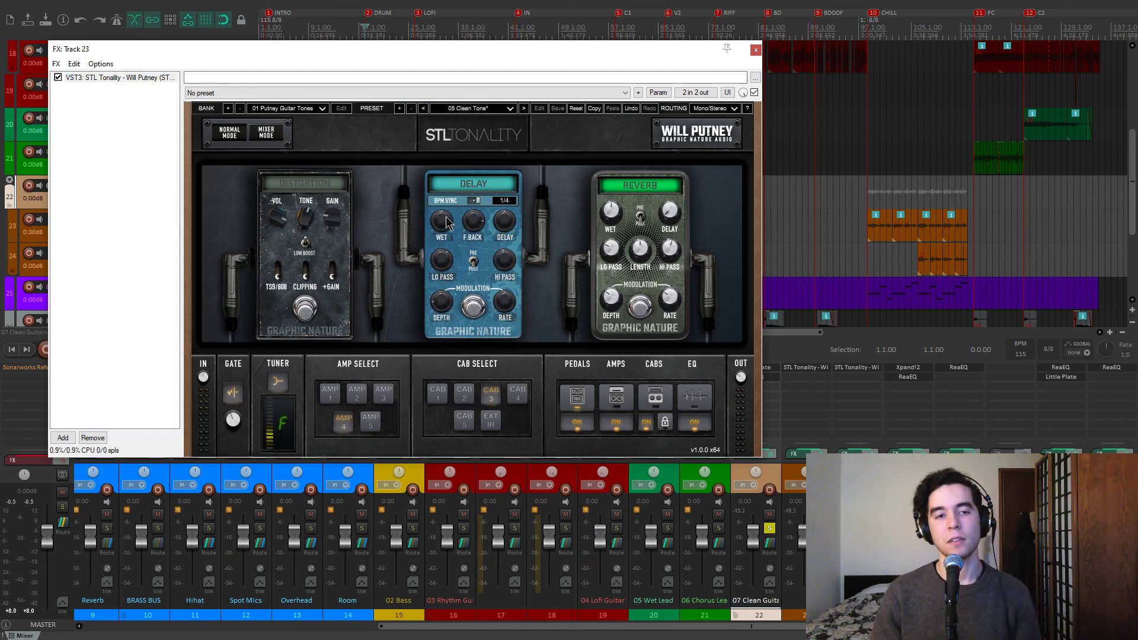
left_click(756, 50)
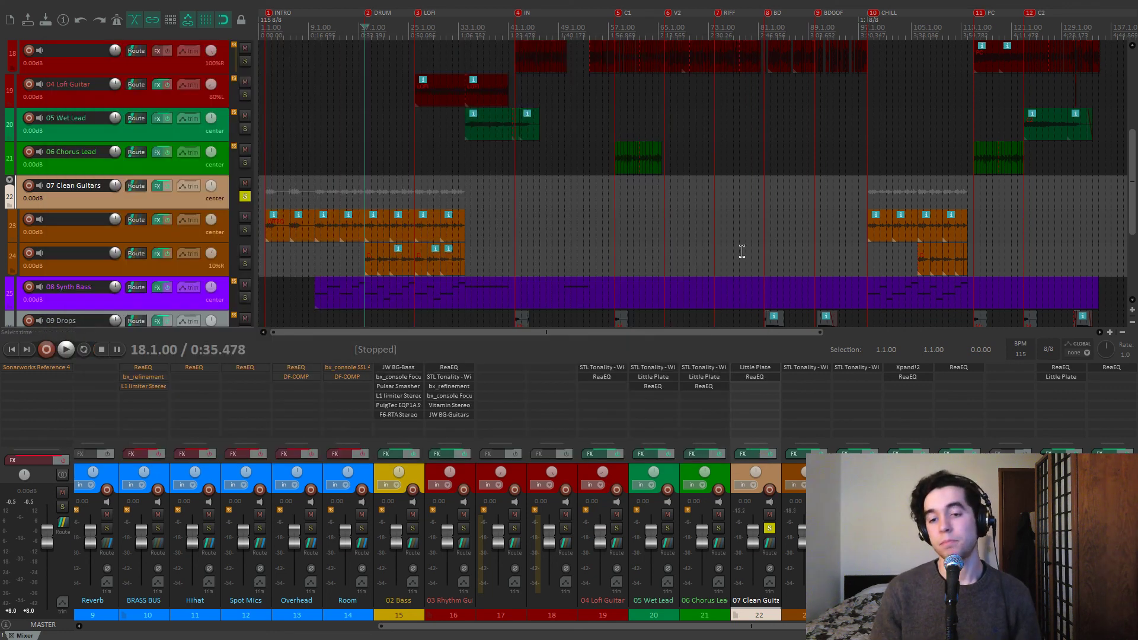
Step: Open Little Plate and ReaEQ side by side on 07 Clean Guitars, and examine the reverb mix and high-pass filter
scroll(725, 240, "up", 3)
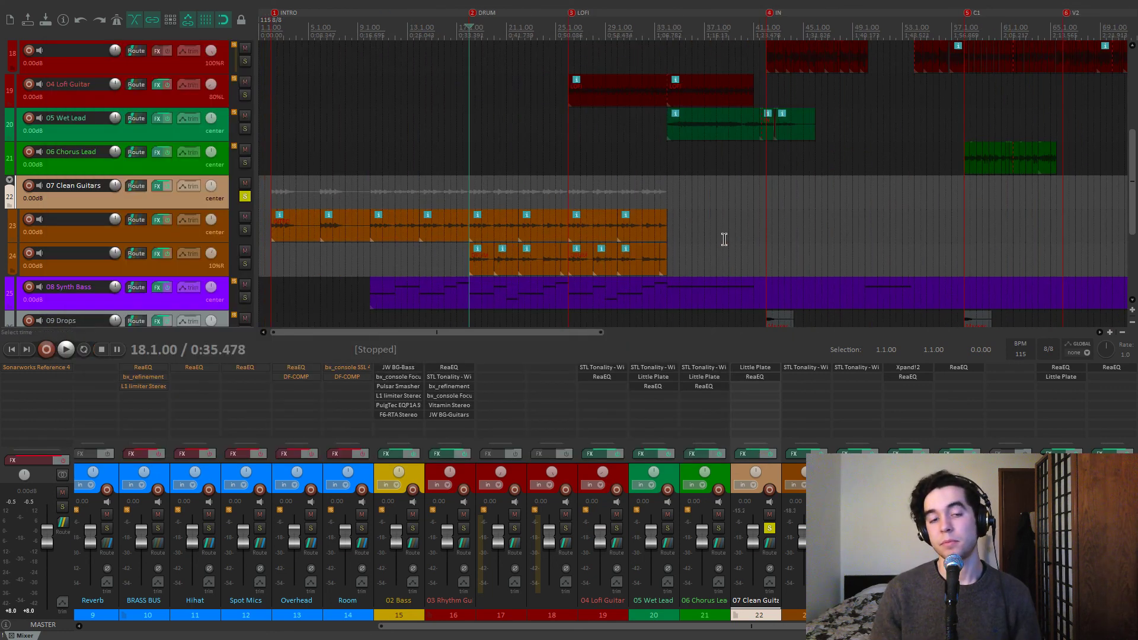
left_click(765, 370)
left_click(764, 377)
left_click_drag(229, 47, 846, 85)
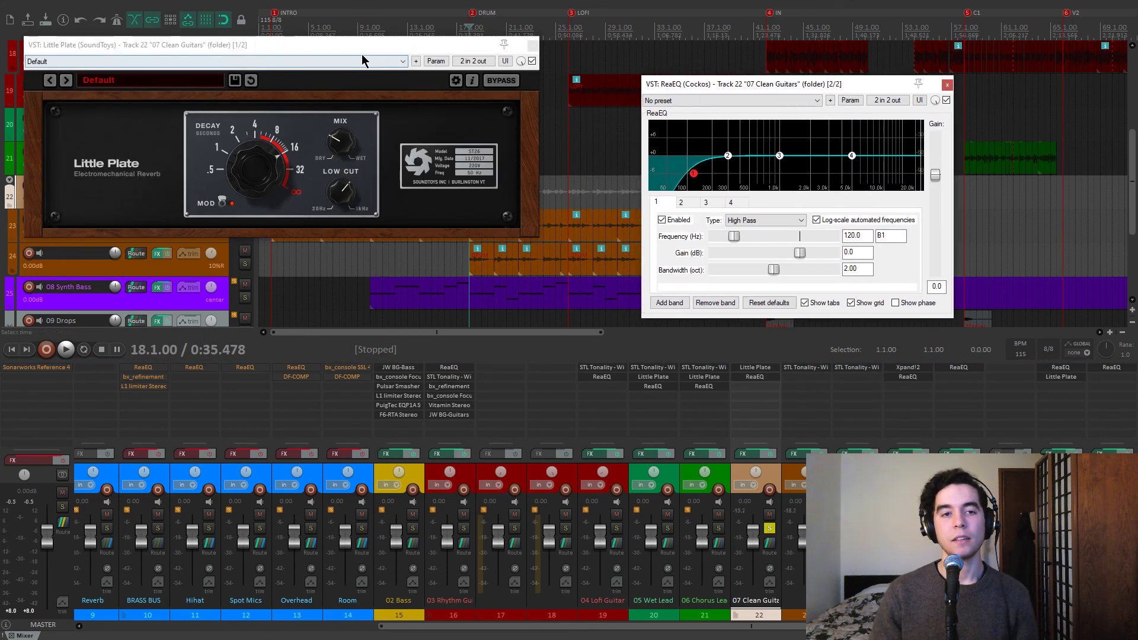
left_click_drag(380, 45, 415, 59)
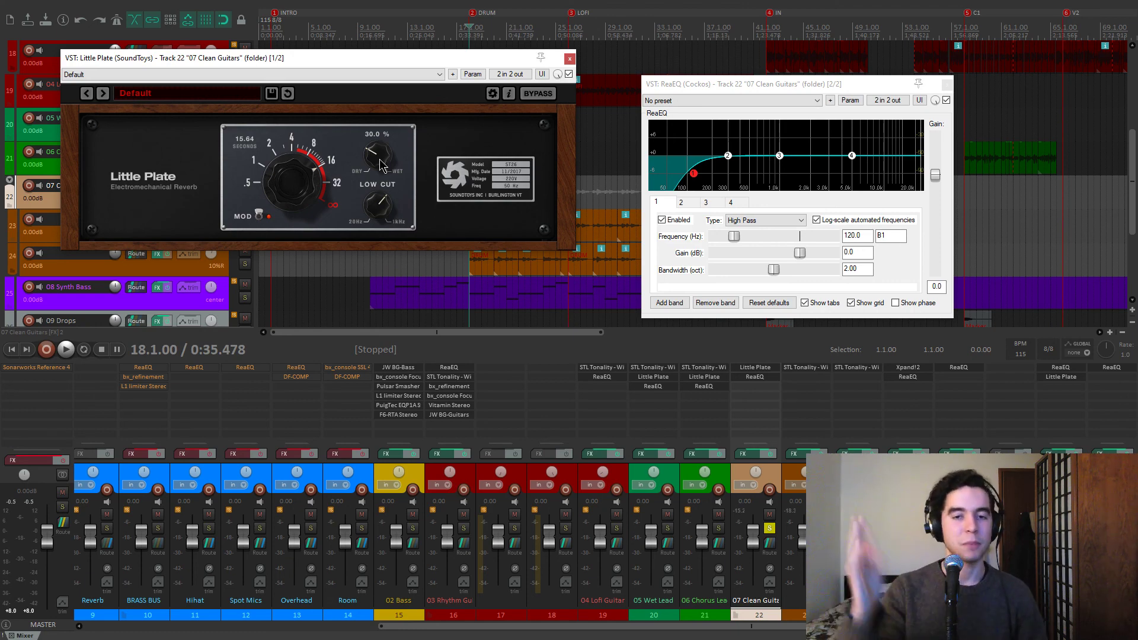
left_click(707, 172)
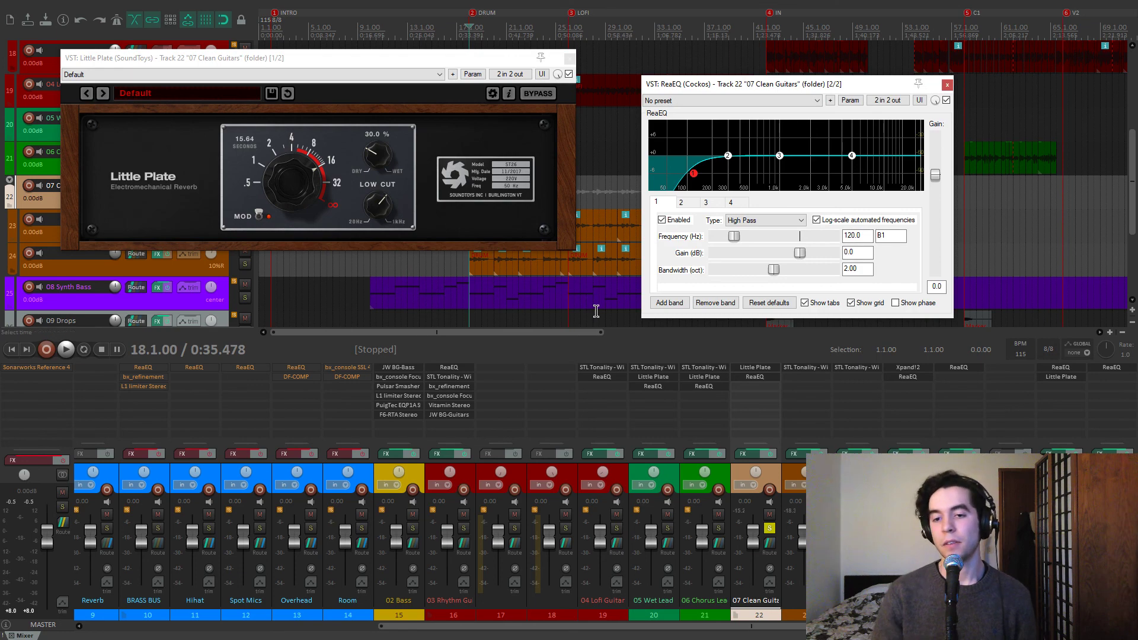
Step: Play the soloed Clean Guitars from bar 18, closing Little Plate and ReaEQ during playback
key("space")
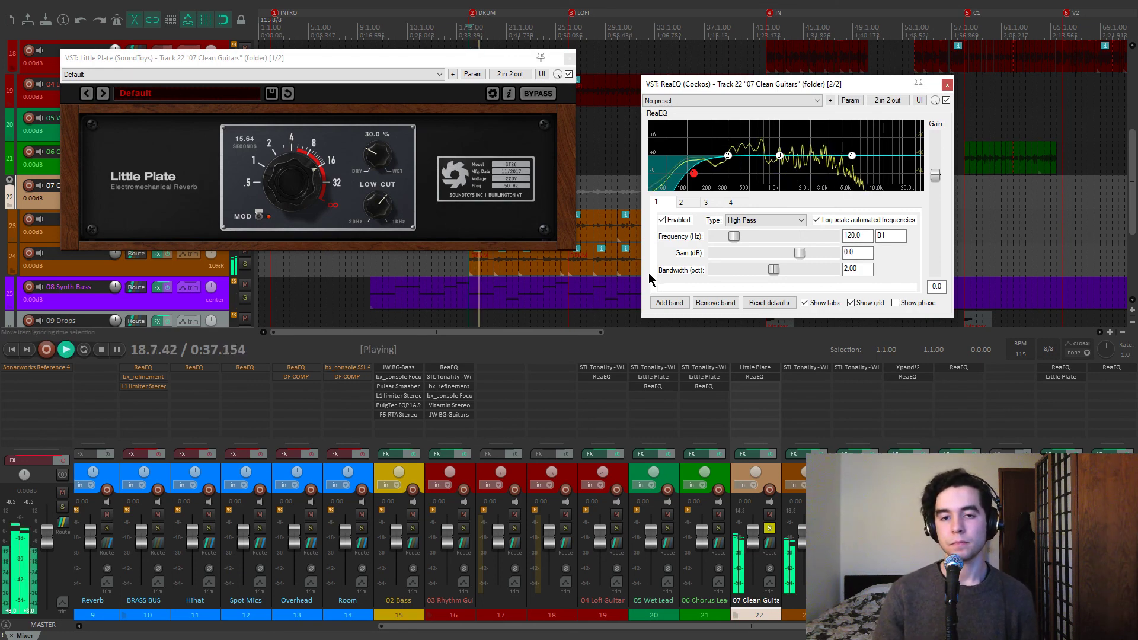
left_click(569, 57)
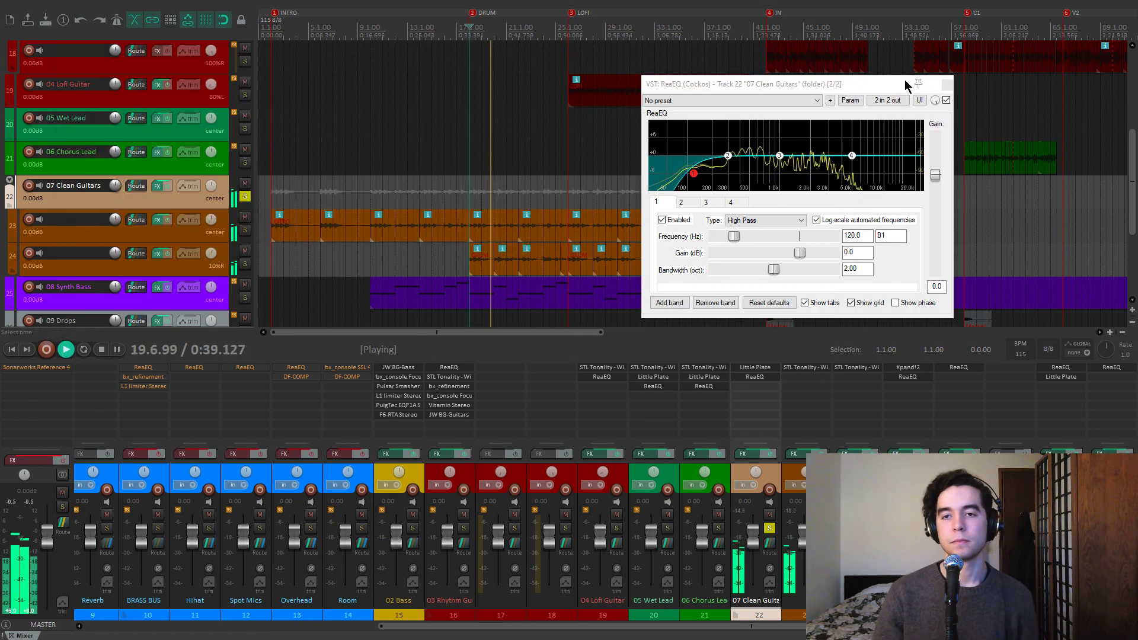
left_click(946, 84)
scroll(680, 185, "down", 1)
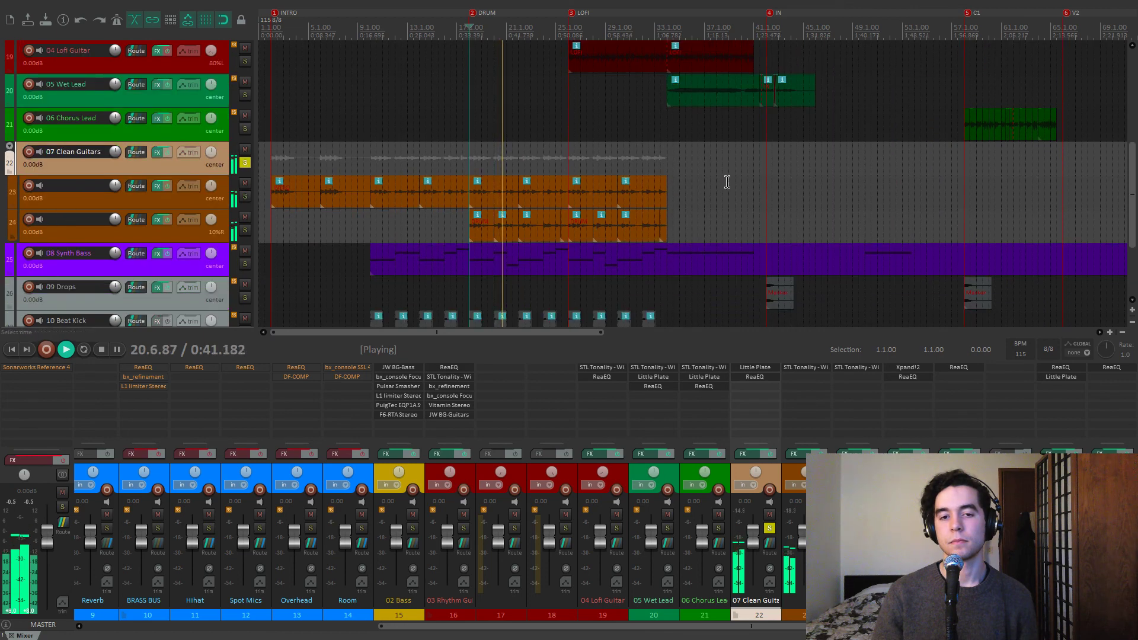
scroll(680, 185, "down", 2)
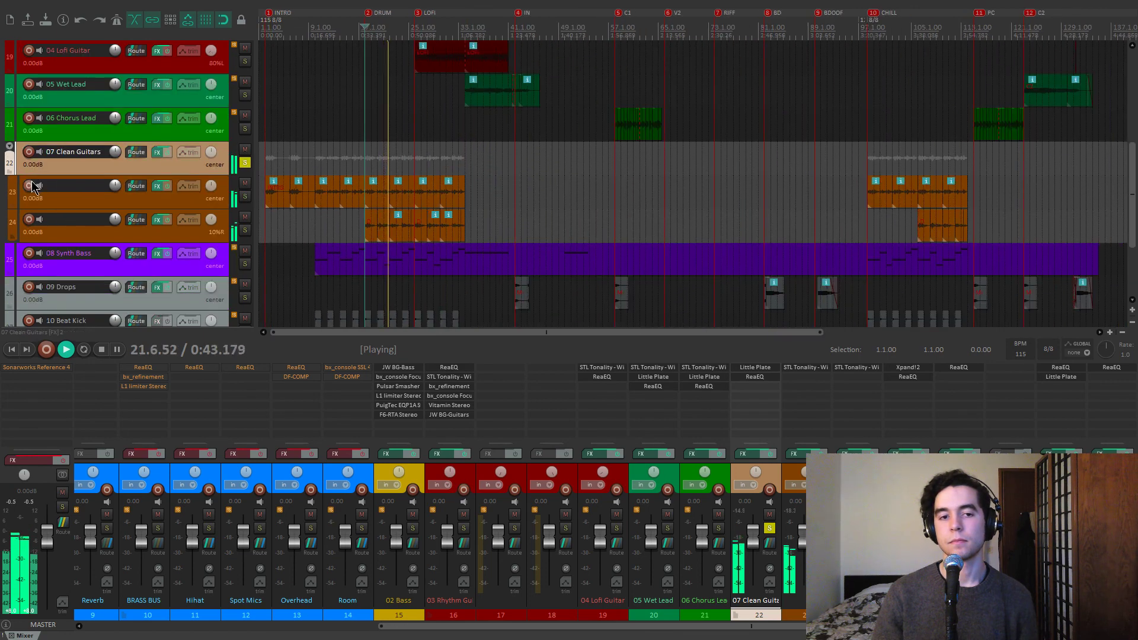
Step: Solo the 08 Synth Bass track during playback, and open its Xpand!2 and ReaEQ plugins side by side
scroll(34, 186, "down", 1)
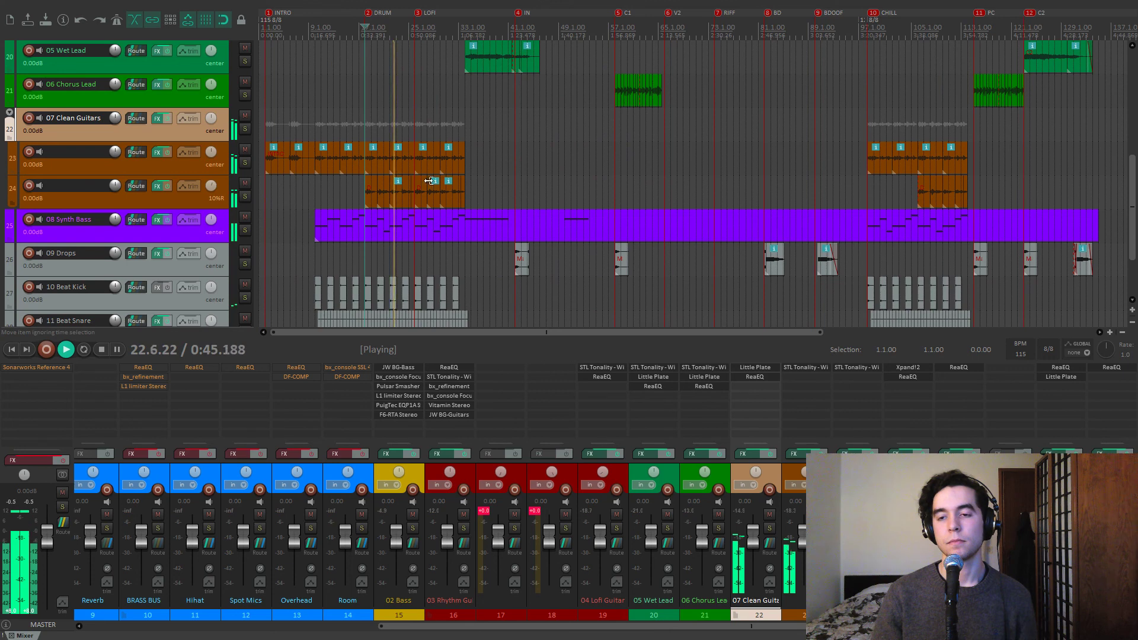
left_click(245, 230)
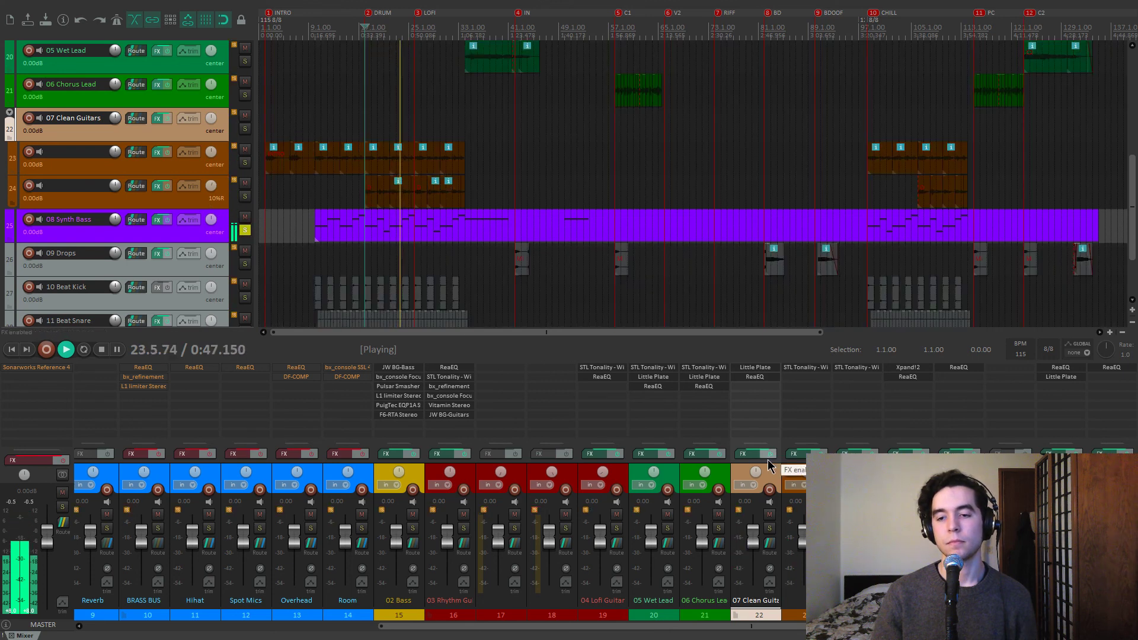
left_click(904, 368)
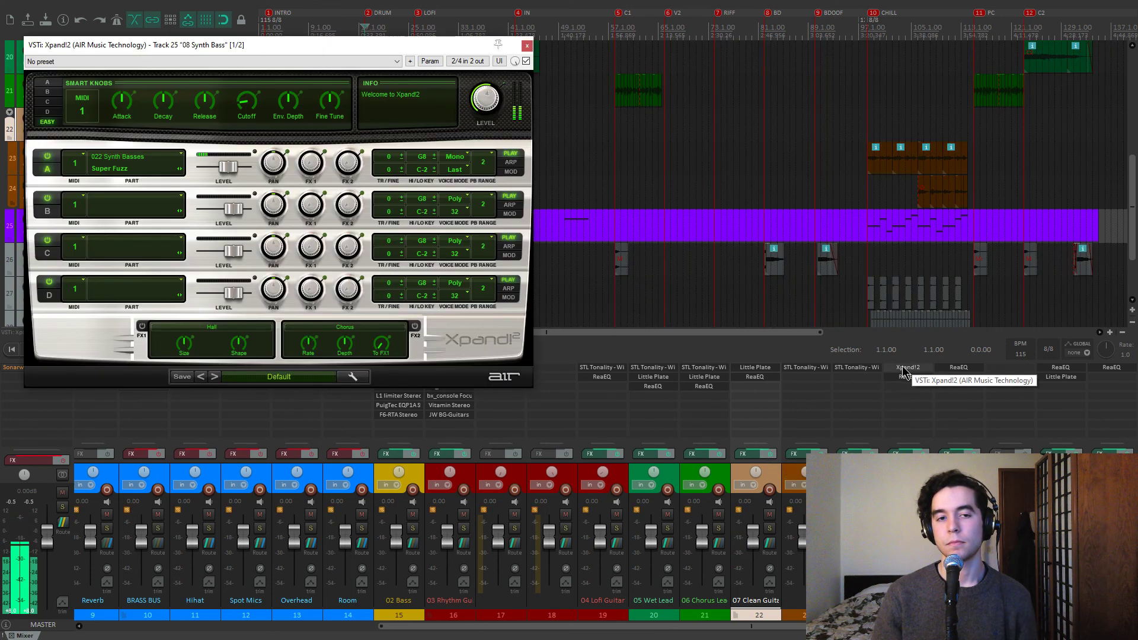
left_click(907, 377)
left_click_drag(175, 48, 752, 123)
left_click_drag(393, 49, 425, 71)
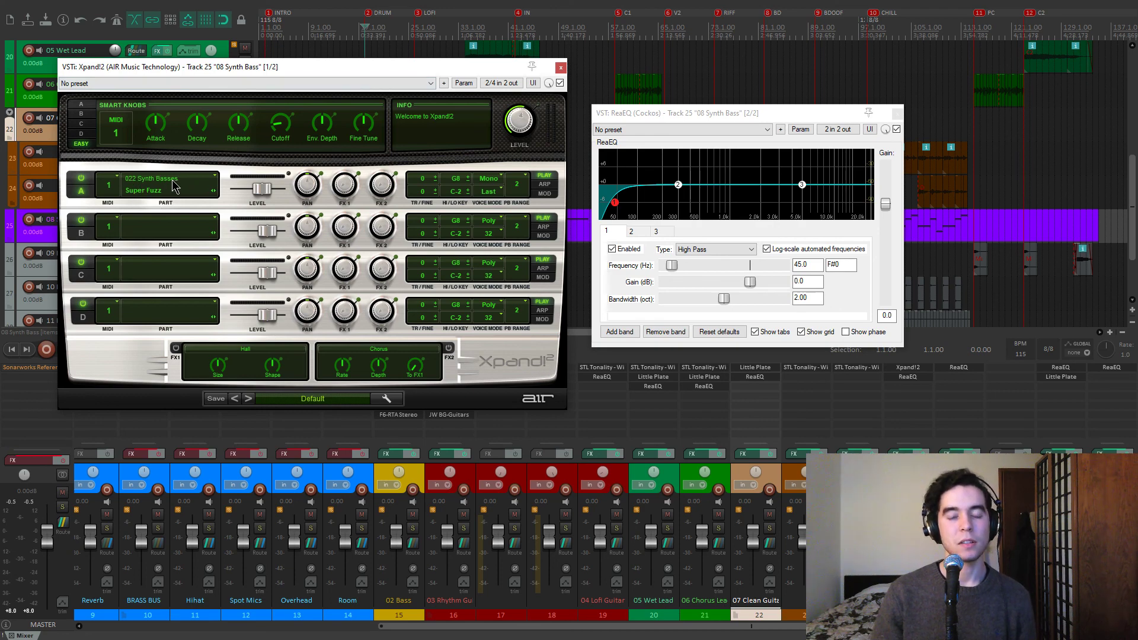
Step: Try raising the Synth Bass high-pass frequency in ReaEQ to about 134 Hz, and undo the change
left_click(615, 209)
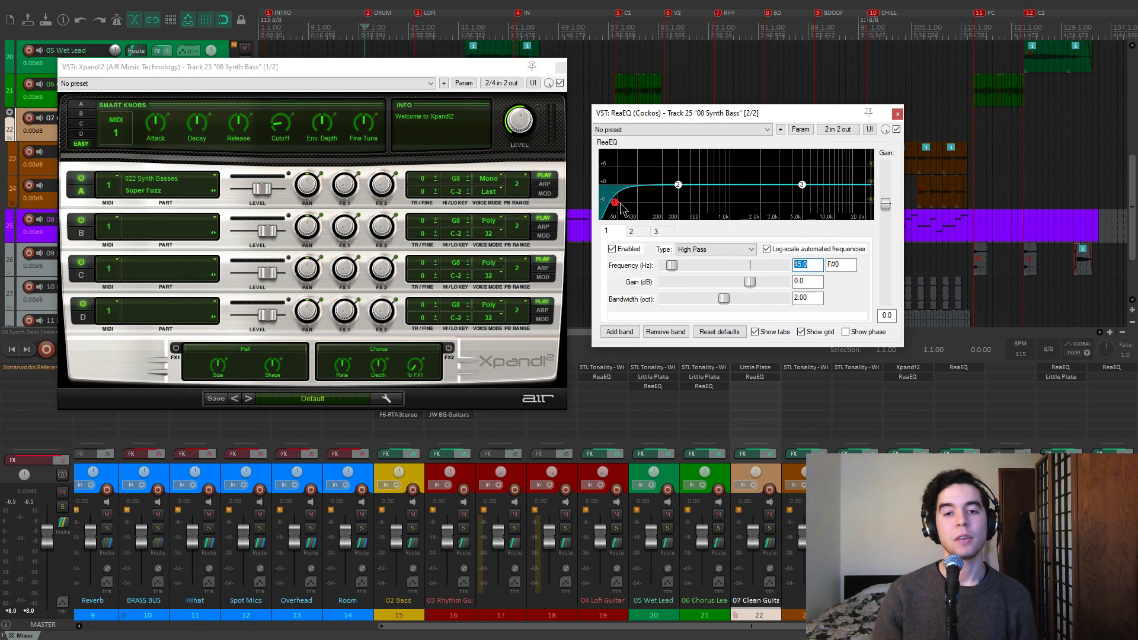
left_click_drag(671, 266, 689, 274)
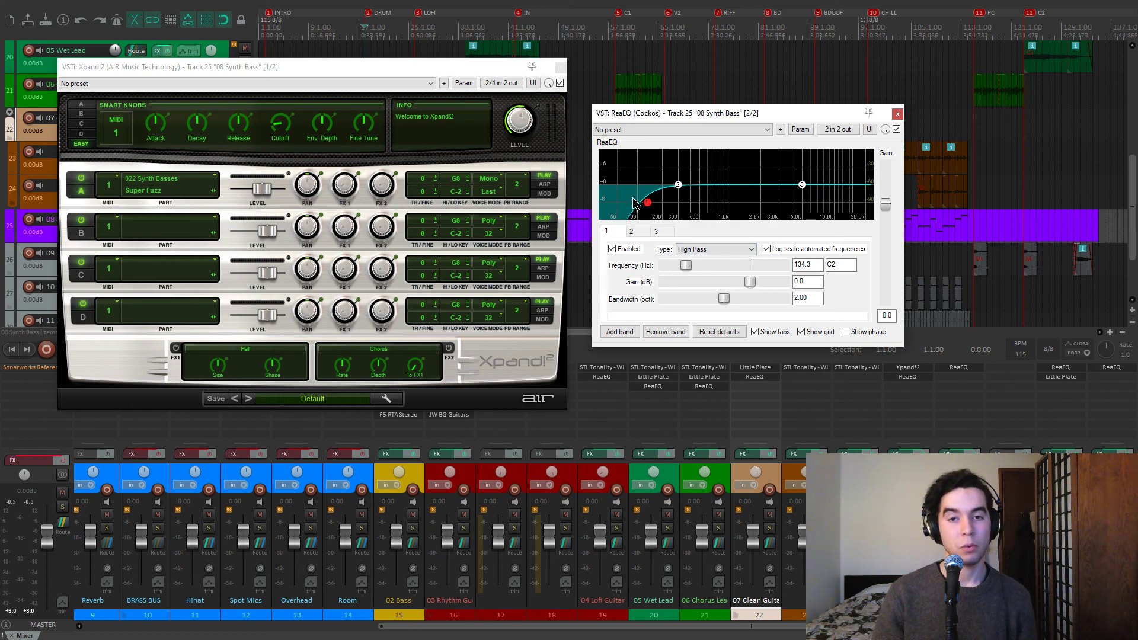
key("space")
key("ctrl+z")
key("space")
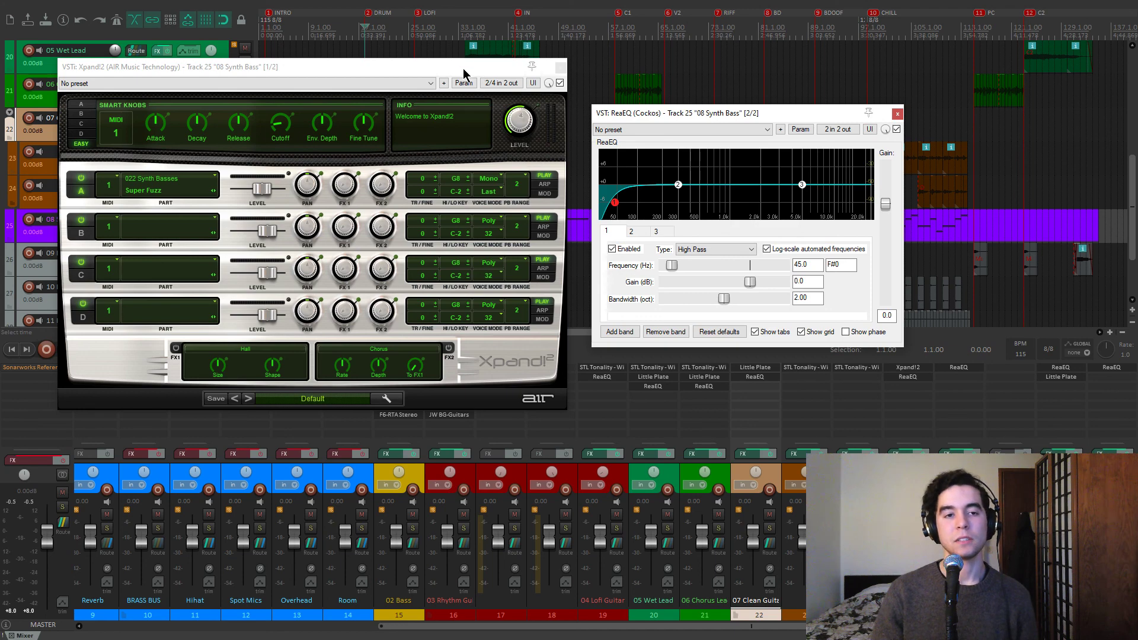
Step: Close the Synth Bass plugins and move the solo from 08 Synth Bass to 09 Drops
left_click(561, 69)
left_click(898, 114)
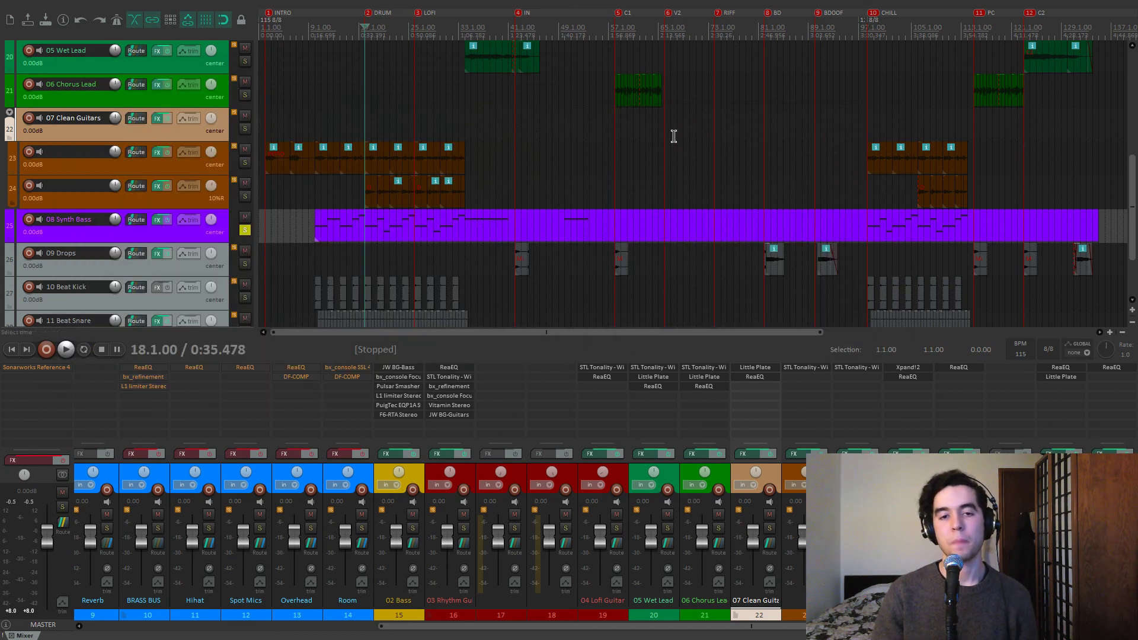
left_click(245, 230)
left_click(245, 264)
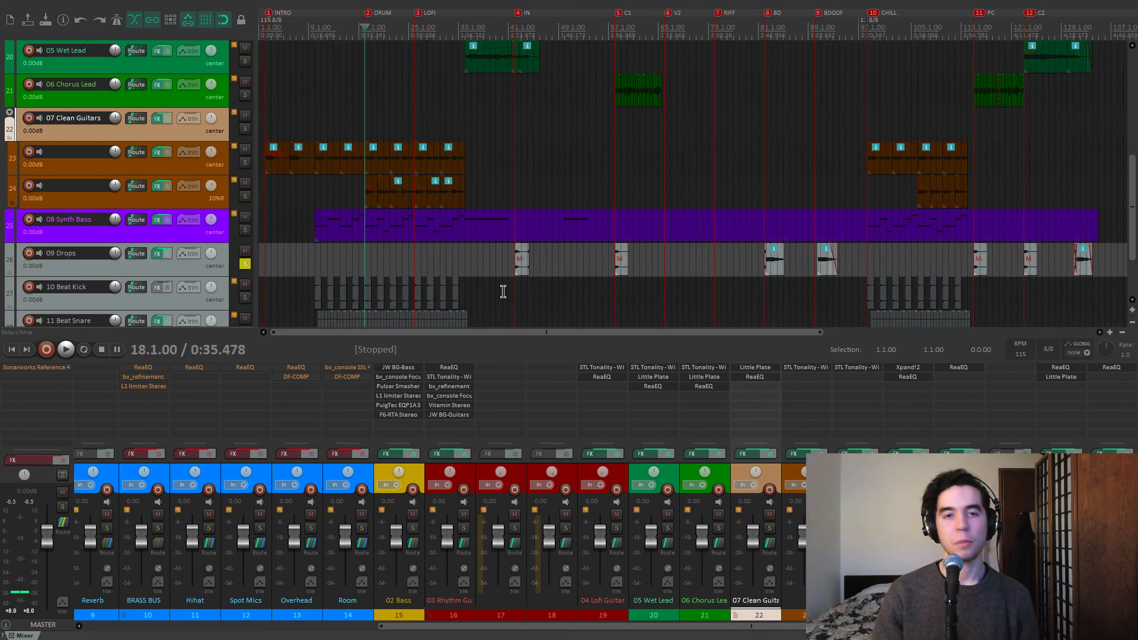
Step: Play the soloed drop sound just before the IN marker, and stop playback
left_click(504, 291)
key("space")
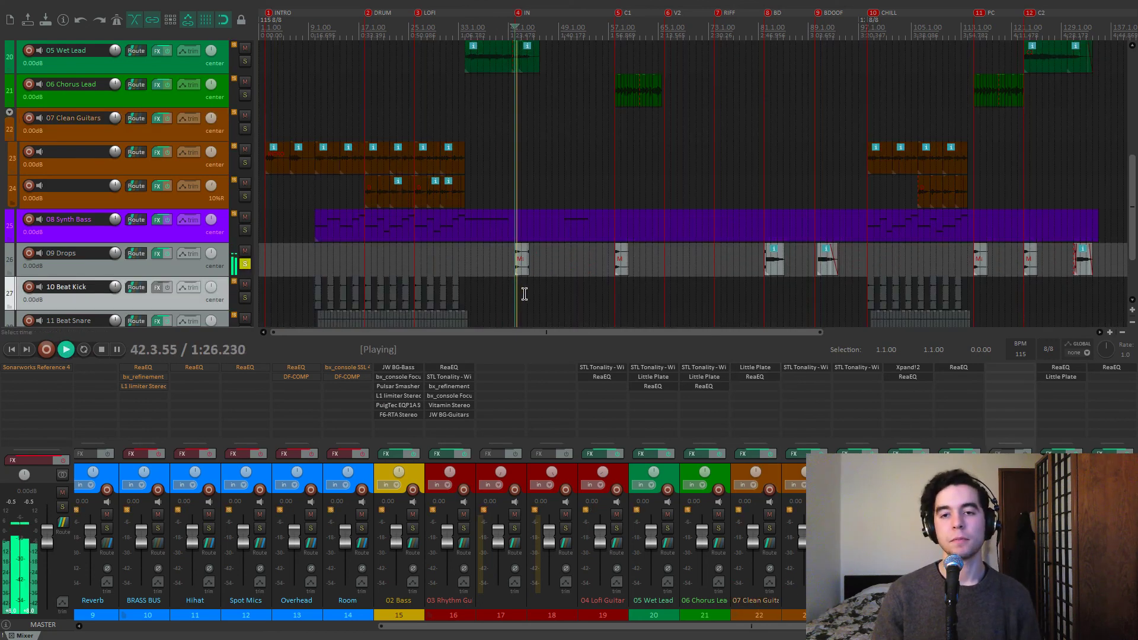
key("space")
Step: Play the drop sound near marker 9 from about bar 90, and stop playback
left_click(823, 304)
scroll(796, 320, "up", 4)
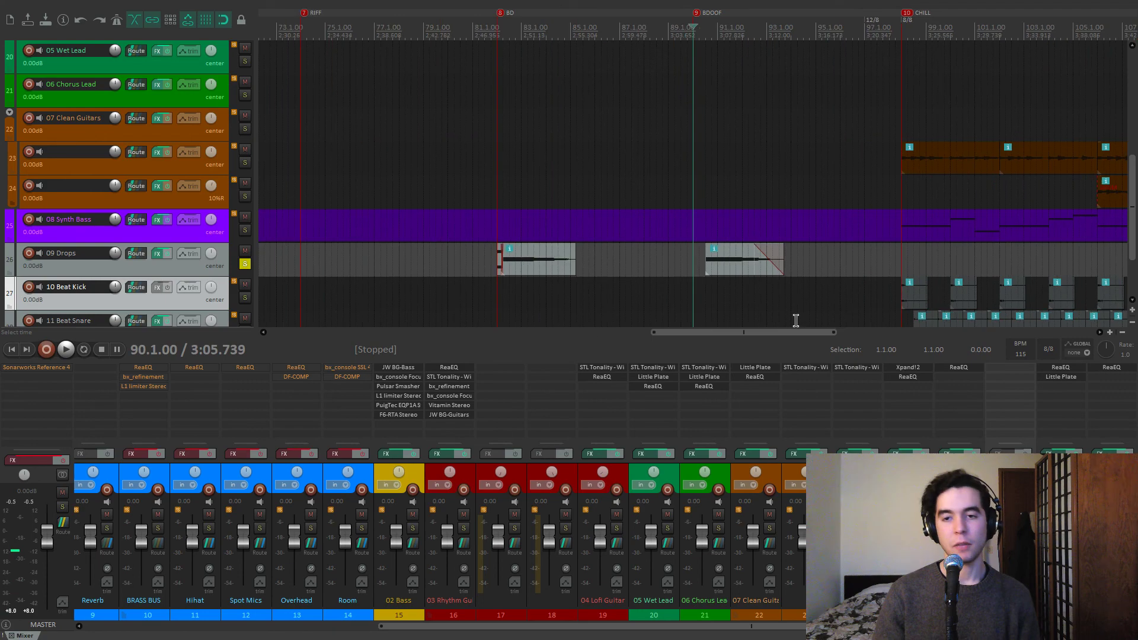
scroll(712, 289, "up", 3)
key("space")
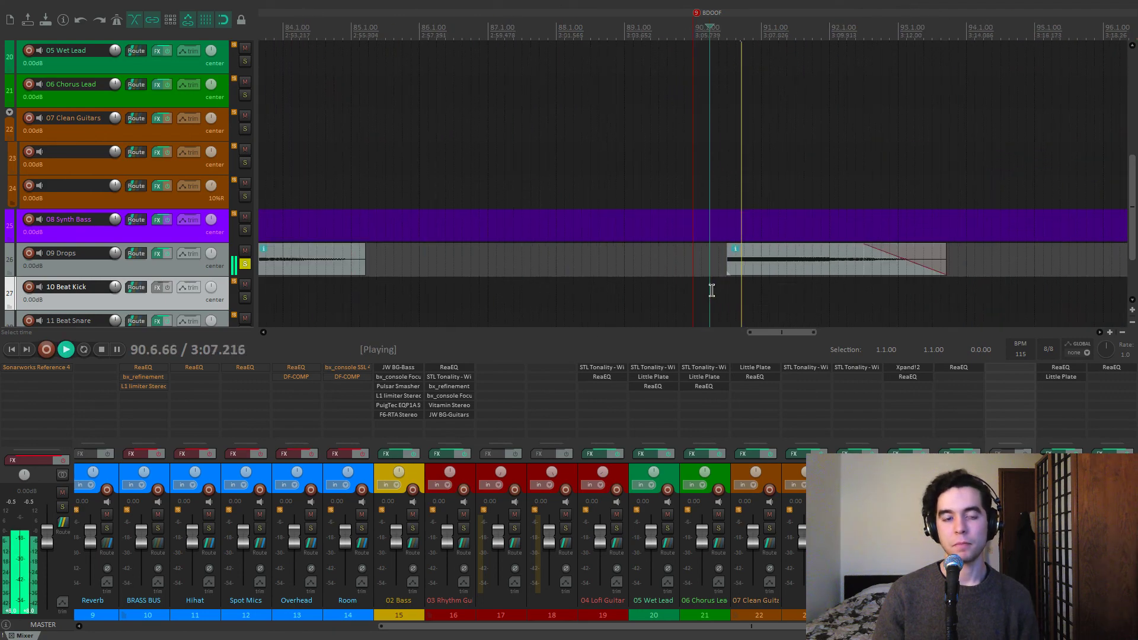
scroll(711, 289, "down", 6)
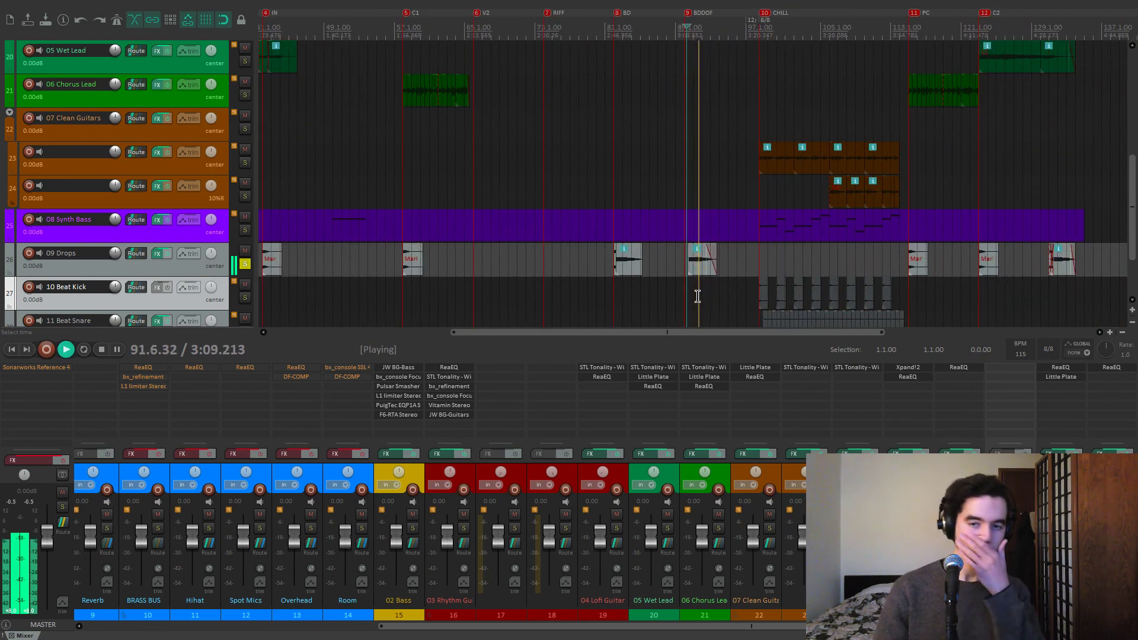
scroll(698, 297, "down", 3)
key("space")
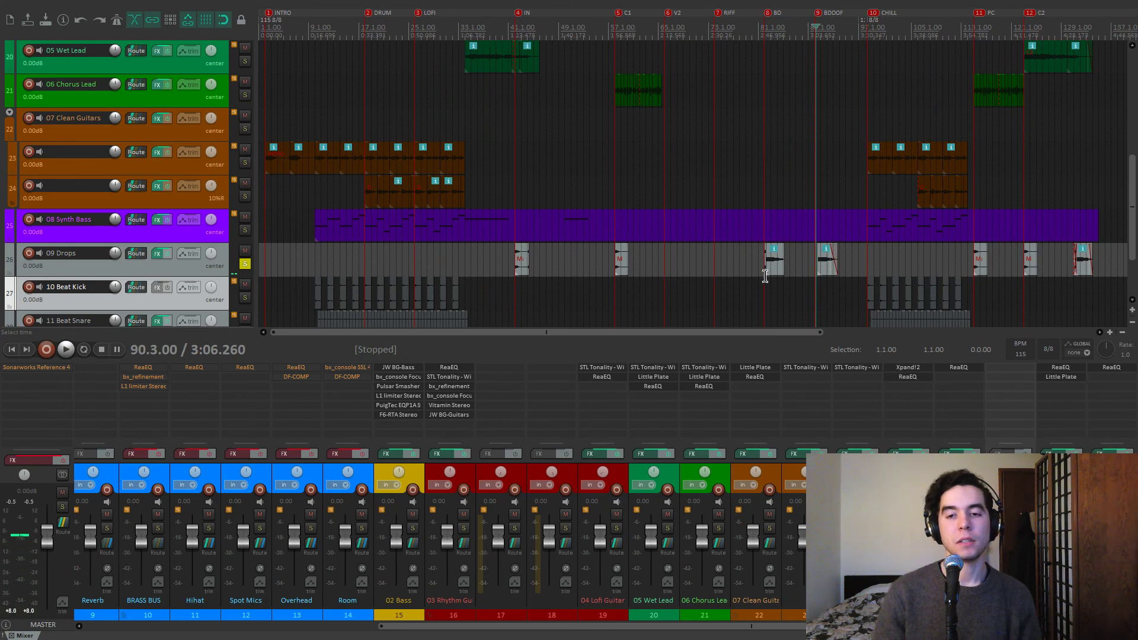
Step: Open ReaEQ on the 09 Drops track, examine its high-pass band, and close the plugin
left_click(962, 368)
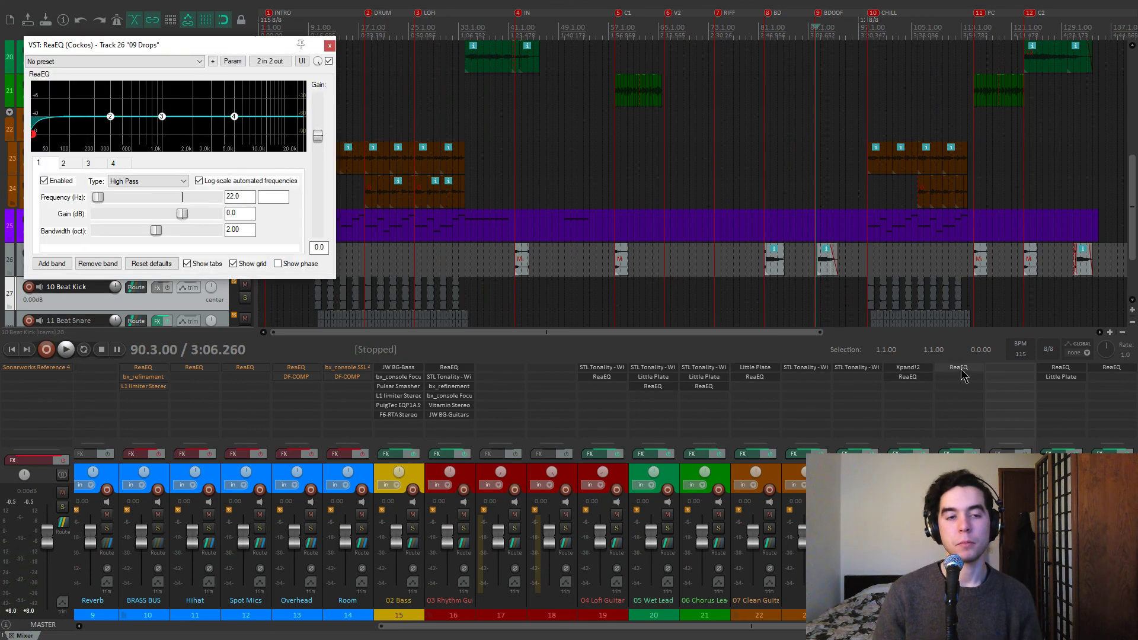
left_click_drag(169, 52, 337, 112)
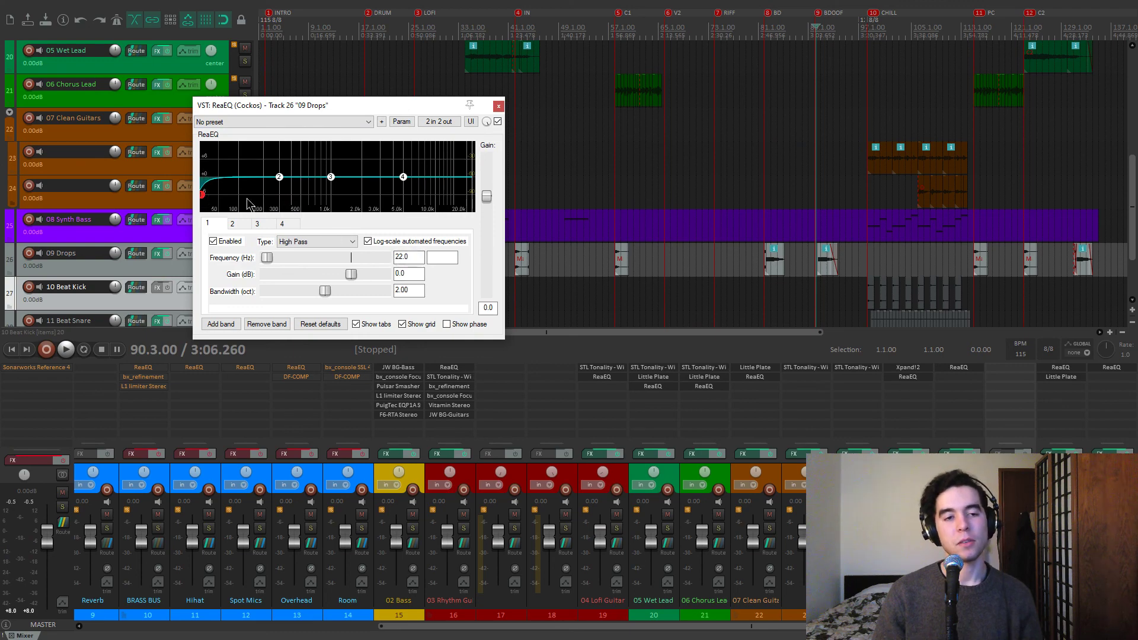
left_click_drag(291, 106, 352, 111)
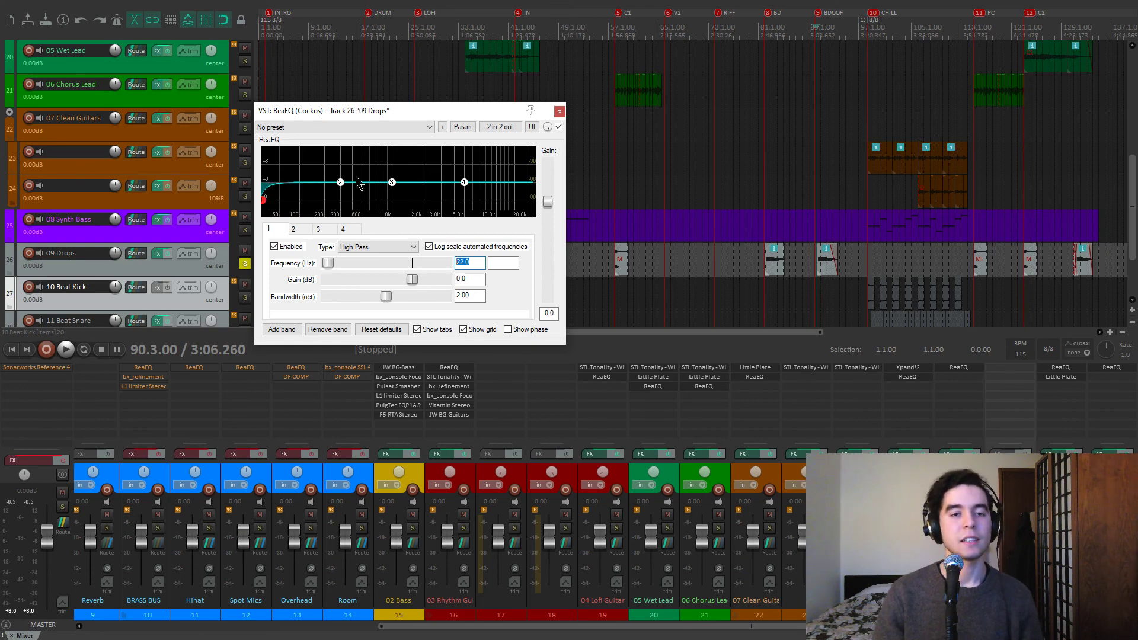
left_click_drag(439, 113, 455, 99)
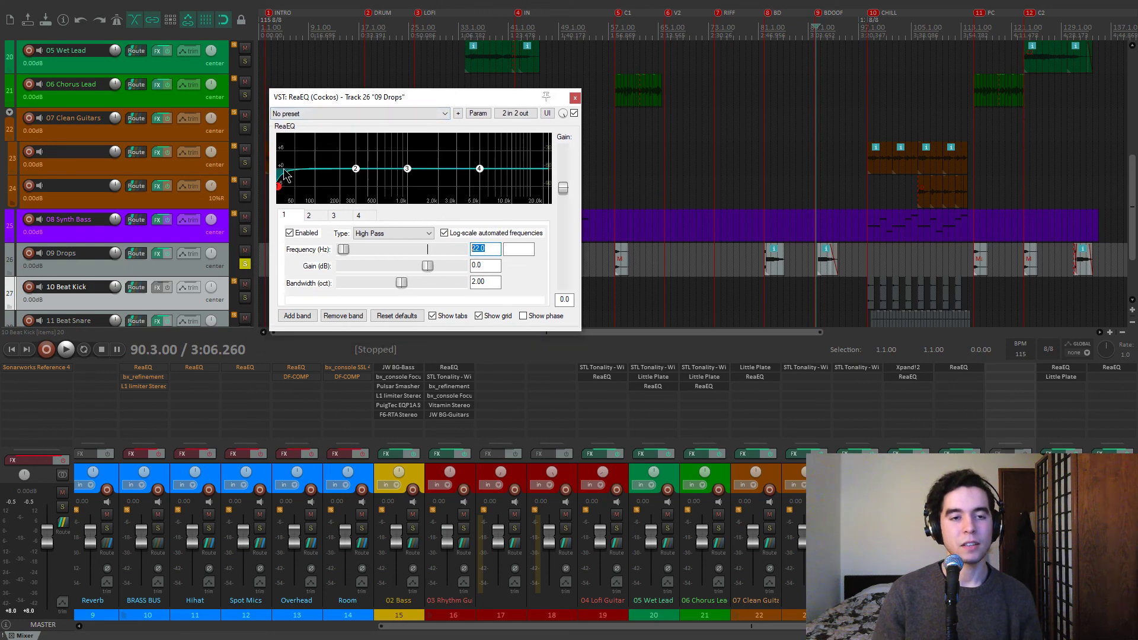
left_click_drag(457, 98, 461, 97)
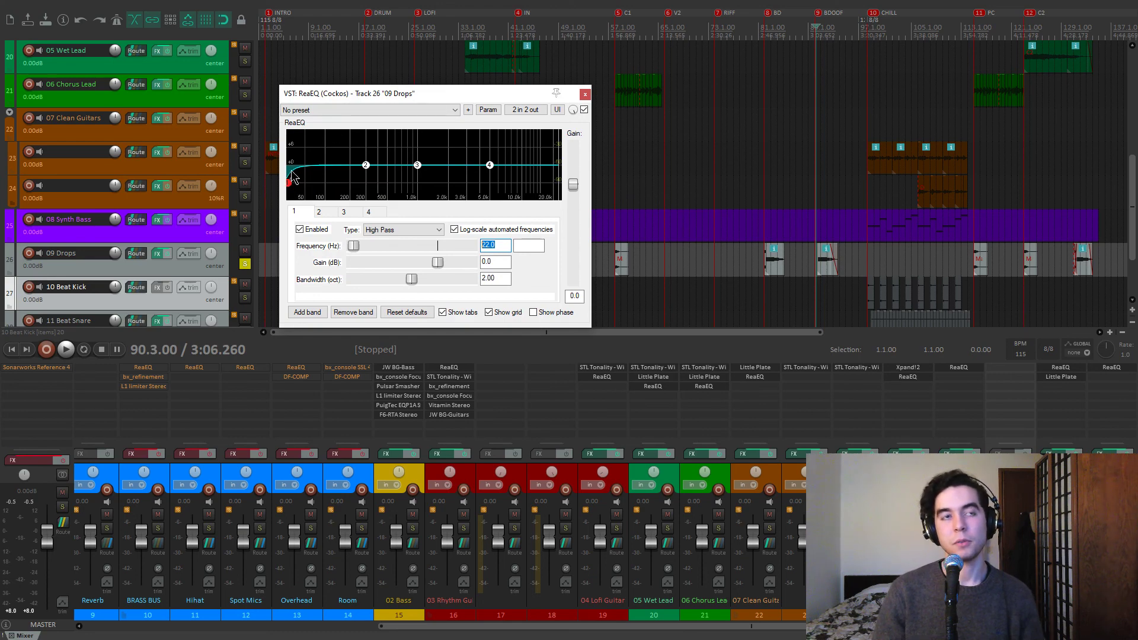
left_click(583, 95)
Step: Unsolo 09 Drops and solo the 10 Beat Kick and 11 Beat Snare tracks together
left_click(245, 264)
scroll(6, 276, "down", 2)
left_click(244, 230)
left_click(245, 265)
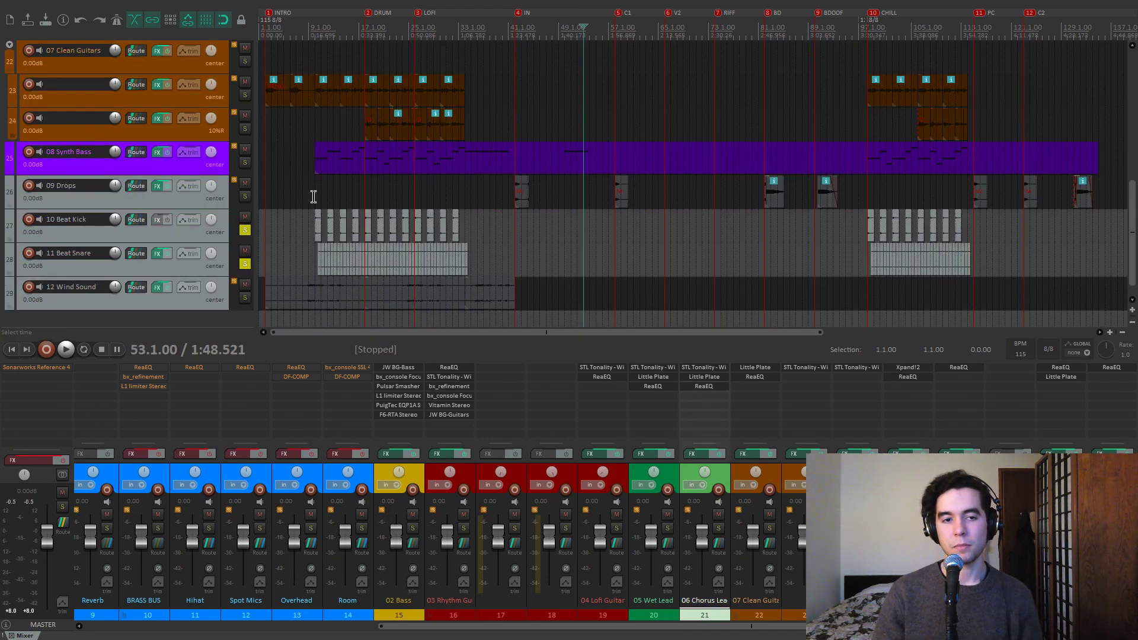
Step: Play the soloed Beat Kick and Beat Snare from bar 10, where their first clips start
left_click(314, 196)
scroll(639, 195, "up", 5)
scroll(639, 195, "up", 4)
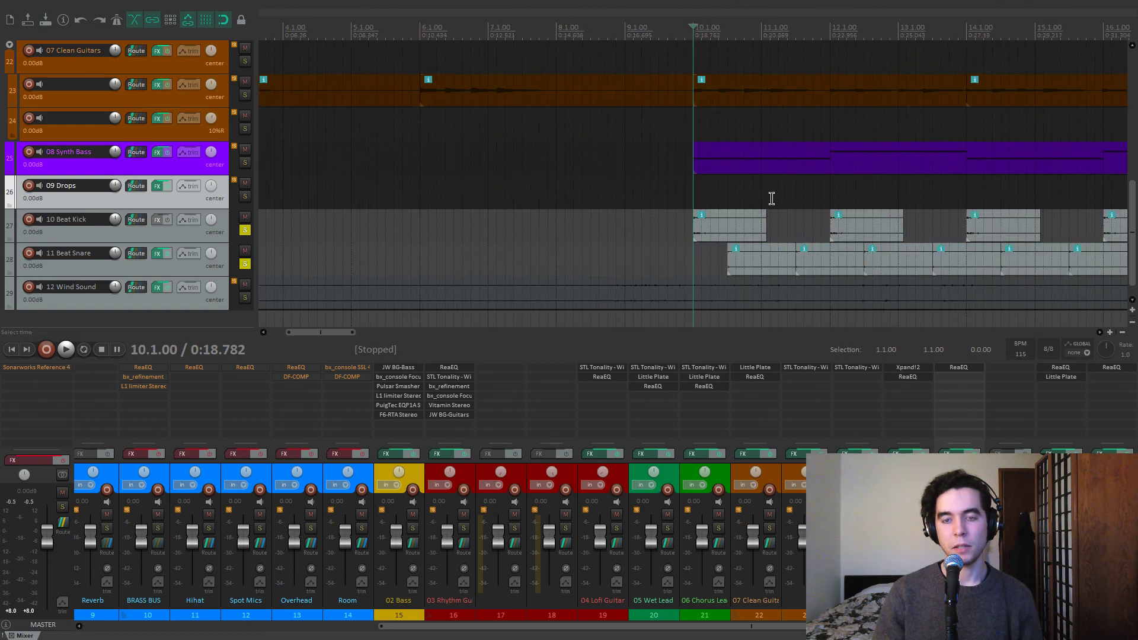
key("space")
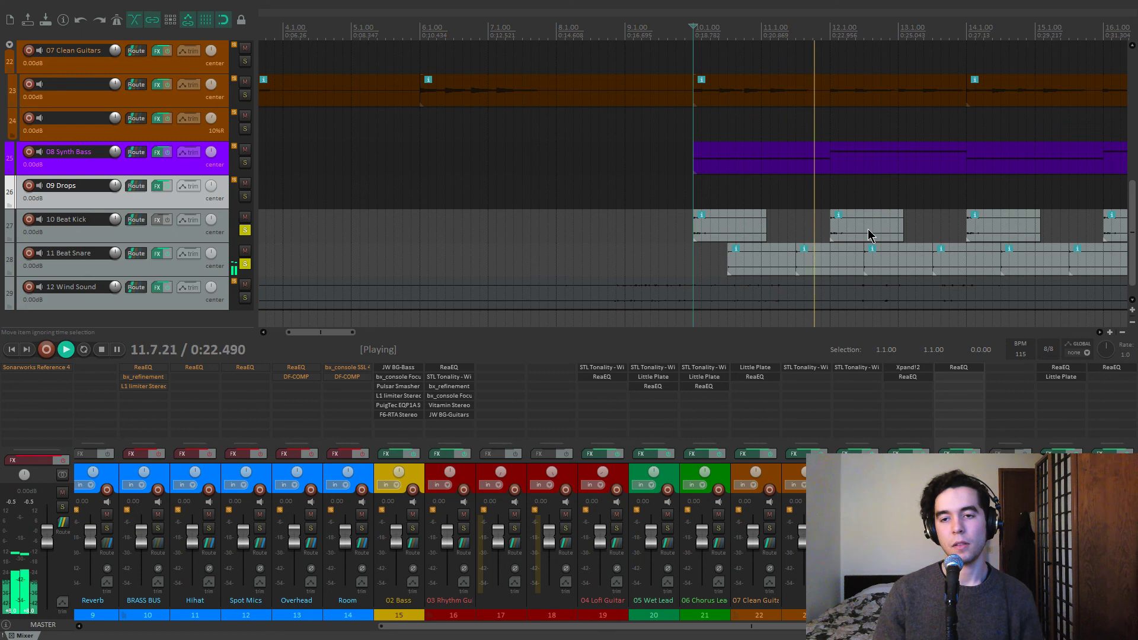
Step: Open Little Plate on the 11 Beat Snare track, examine its reverb settings, and close the plugin
left_click(1061, 378)
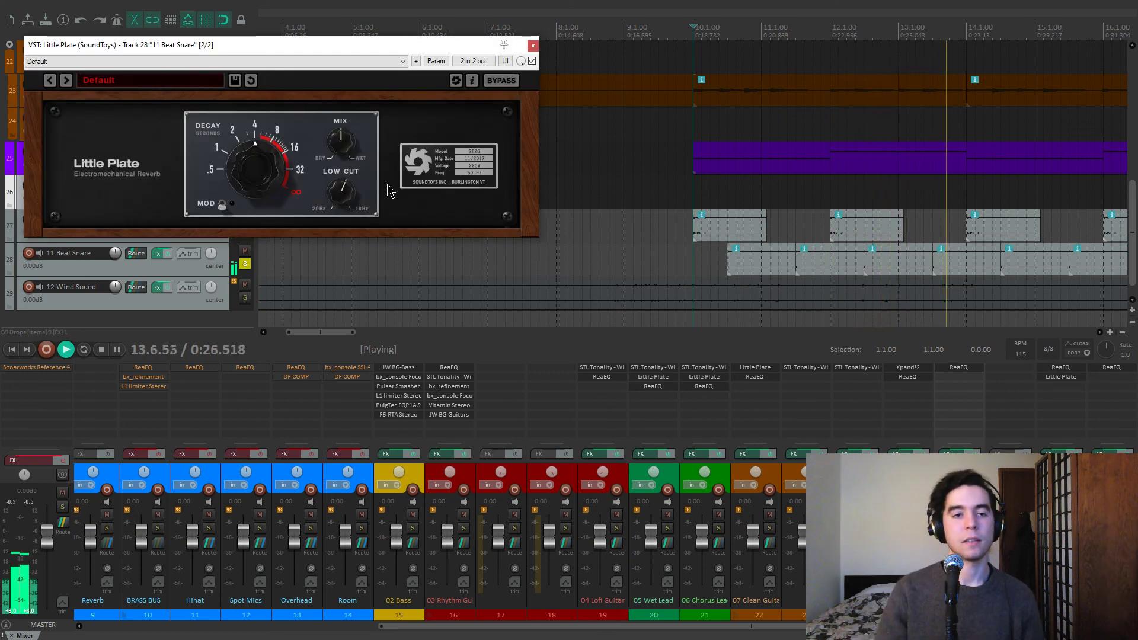
left_click(533, 45)
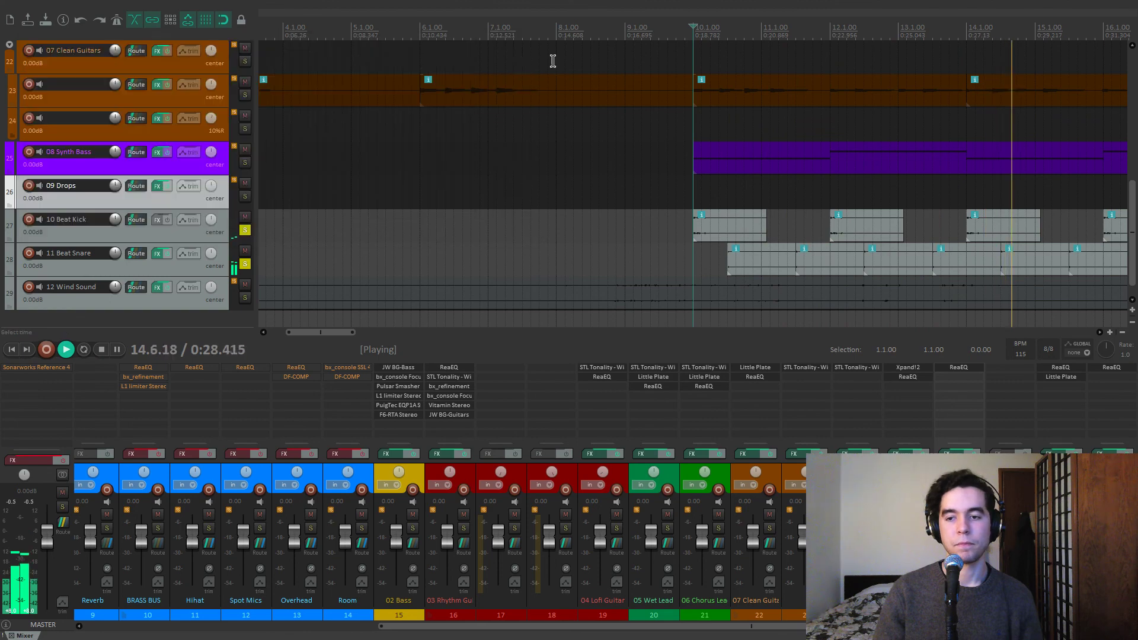
Step: Unsolo 11 Beat Snare and 10 Beat Kick, stop playback, and solo the 12 Wind Sound track
left_click(244, 264)
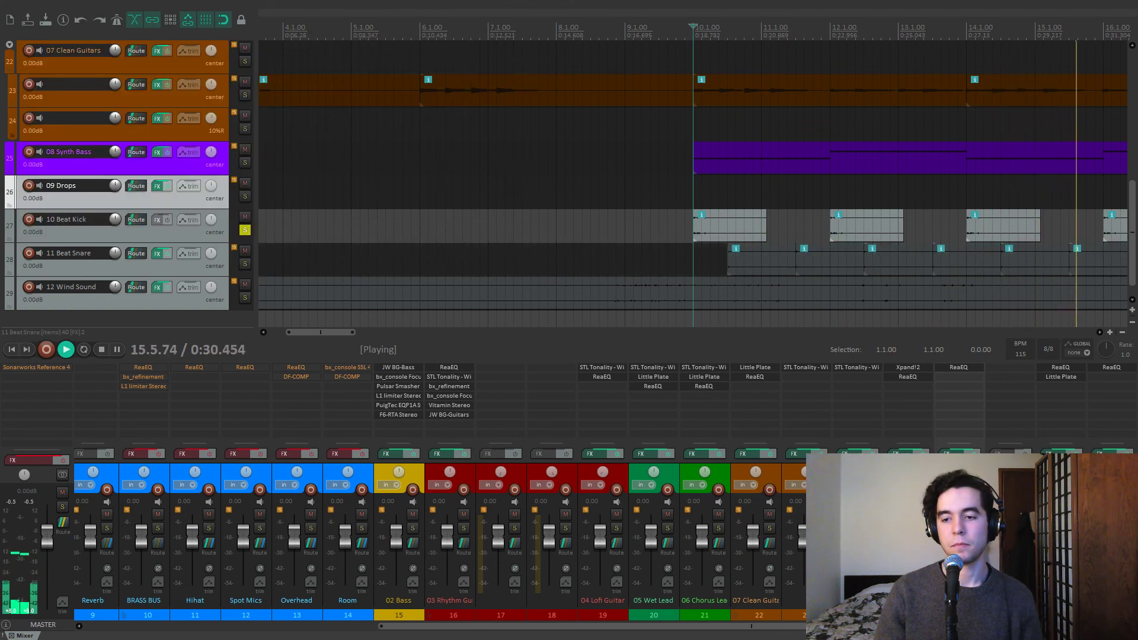
left_click(244, 230)
key("space")
scroll(713, 272, "down", 3)
left_click(245, 298)
scroll(506, 325, "down", 1)
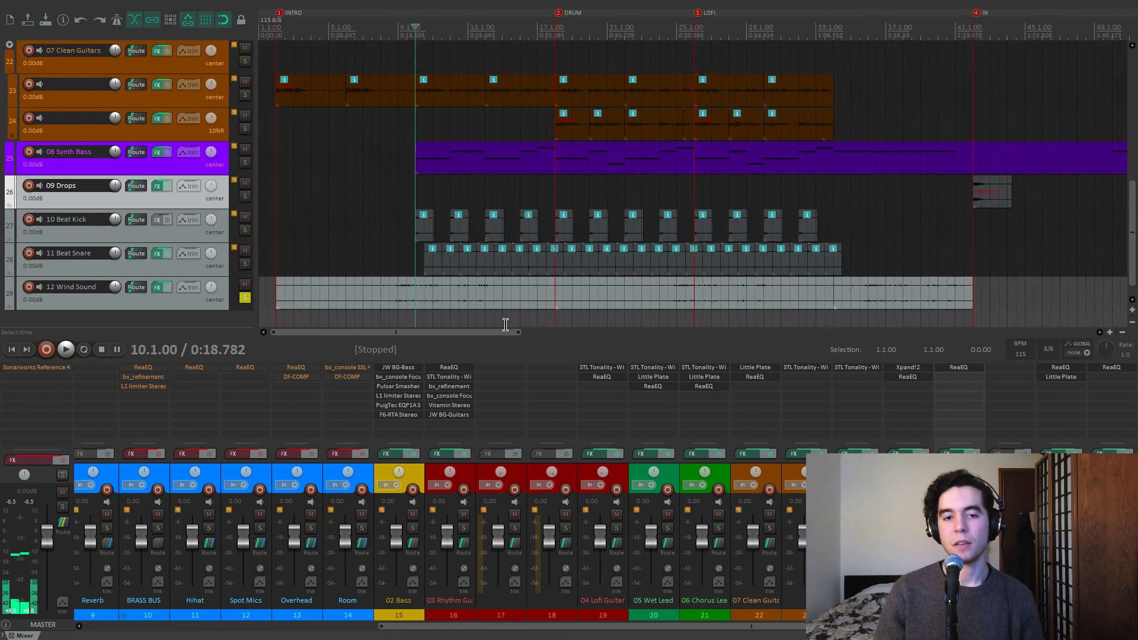
Step: Play the soloed 12 Wind Sound from about bar 35, after the guitar and beat clips end
scroll(506, 325, "down", 2)
left_click(472, 317)
scroll(473, 317, "up", 3)
key("space")
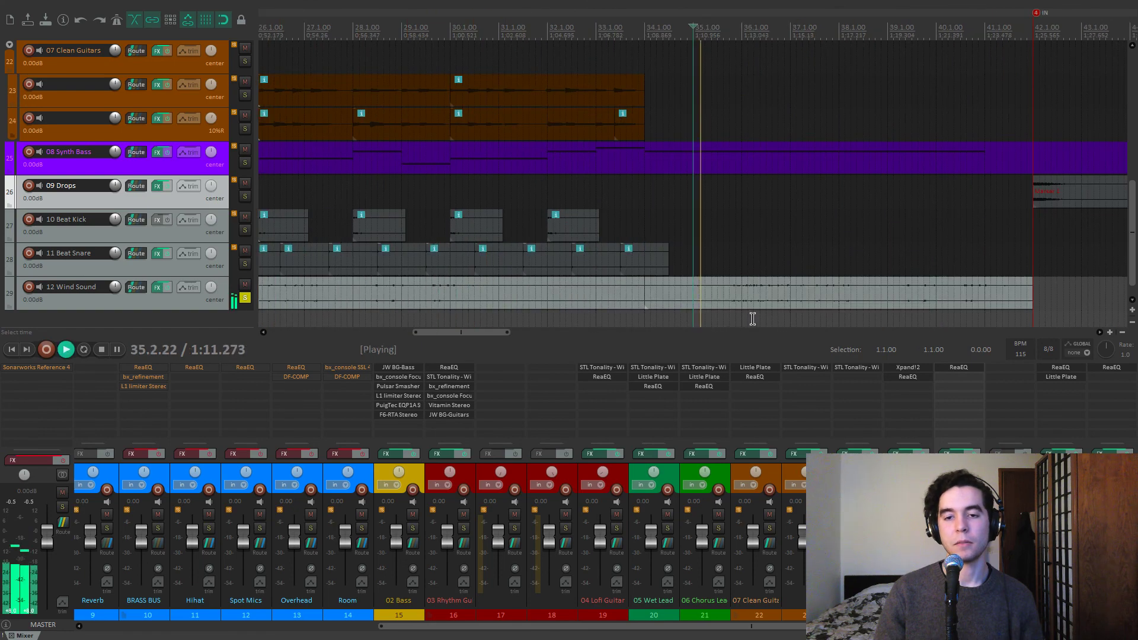
Step: Open ReaEQ on the 12 Wind Sound track and examine its high-pass band, replaying the sound from bar 35.6
left_click(1111, 368)
left_click_drag(224, 45, 477, 106)
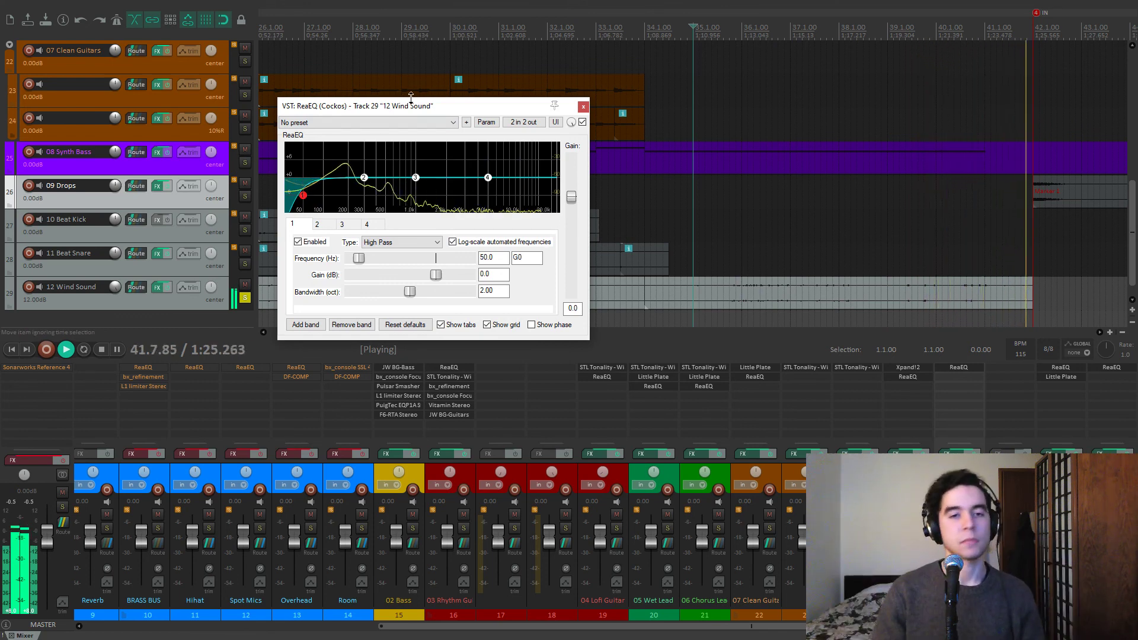
key("space")
left_click(724, 234)
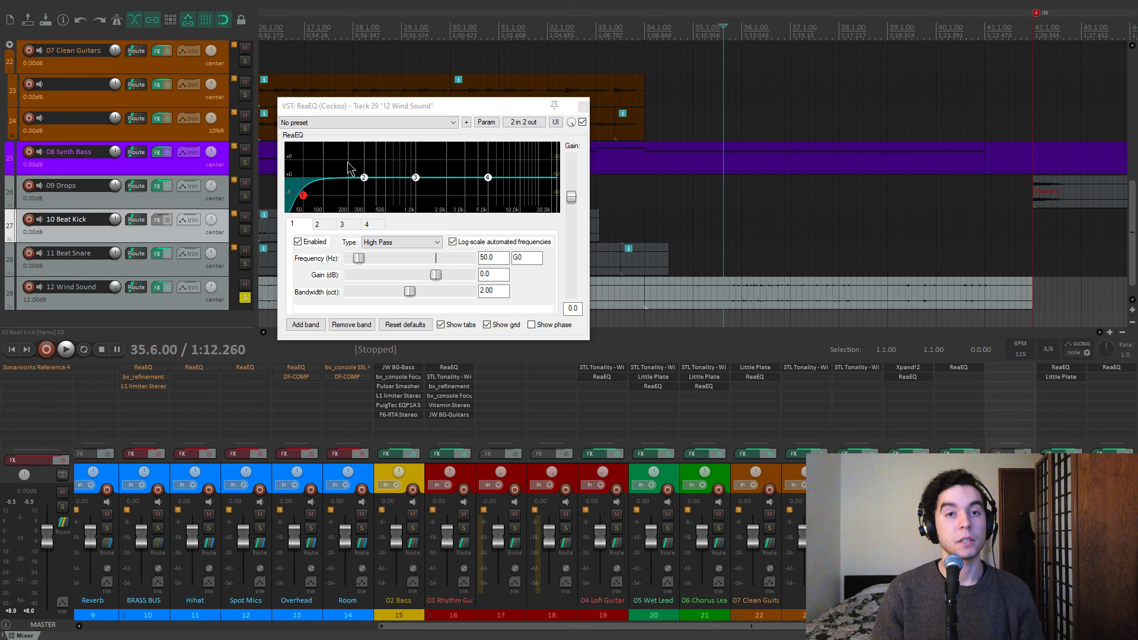
key("space")
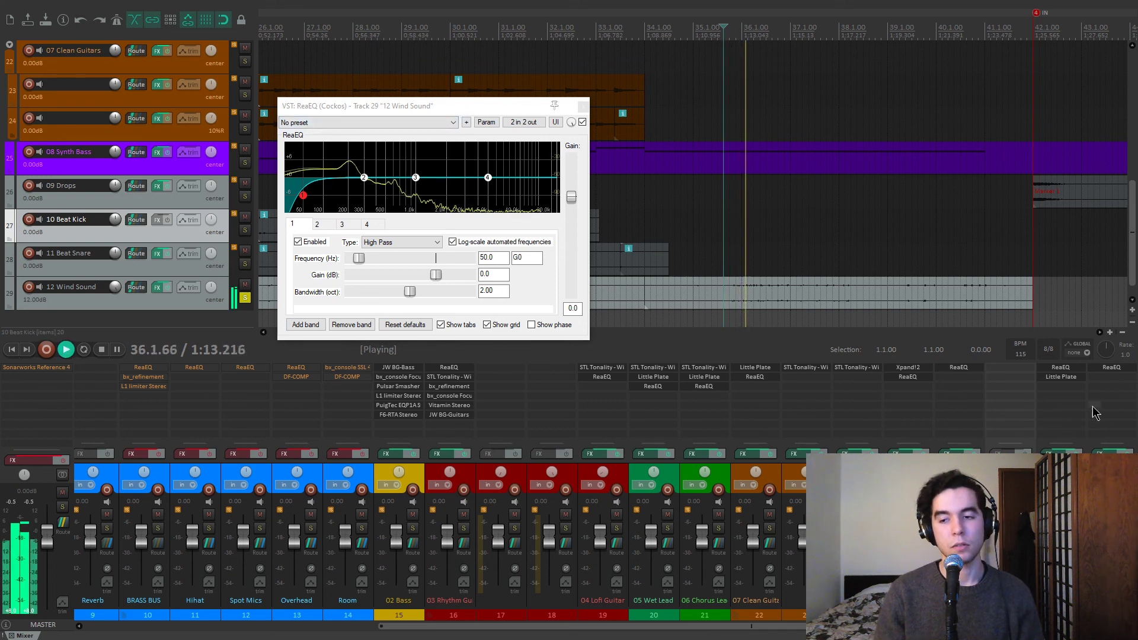
Step: Close the Wind Sound ReaEQ, unsolo 12 Wind Sound to hear it with the other tracks, and stop playback
left_click(1110, 526)
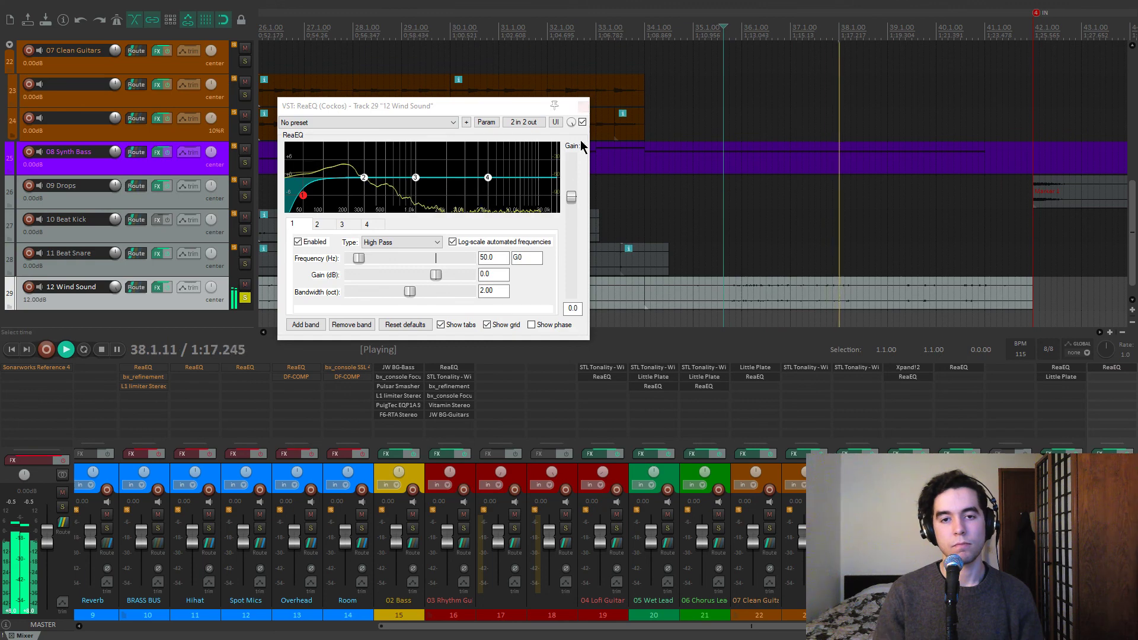
left_click(585, 108)
double_click(1110, 525)
left_click(1125, 529)
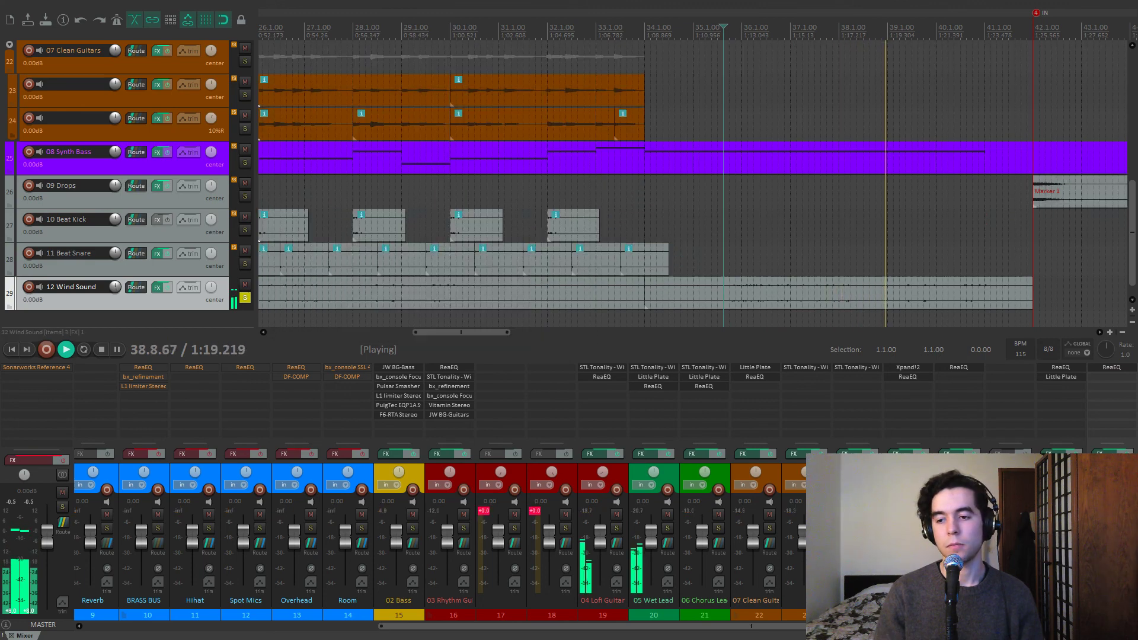
scroll(807, 247, "down", 5)
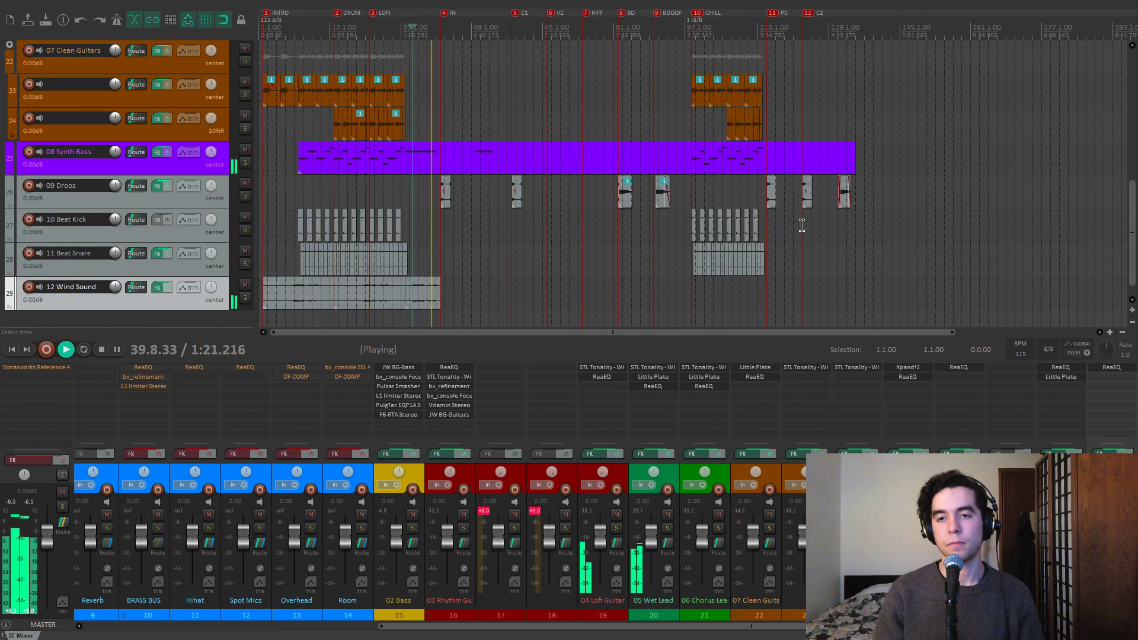
key("space")
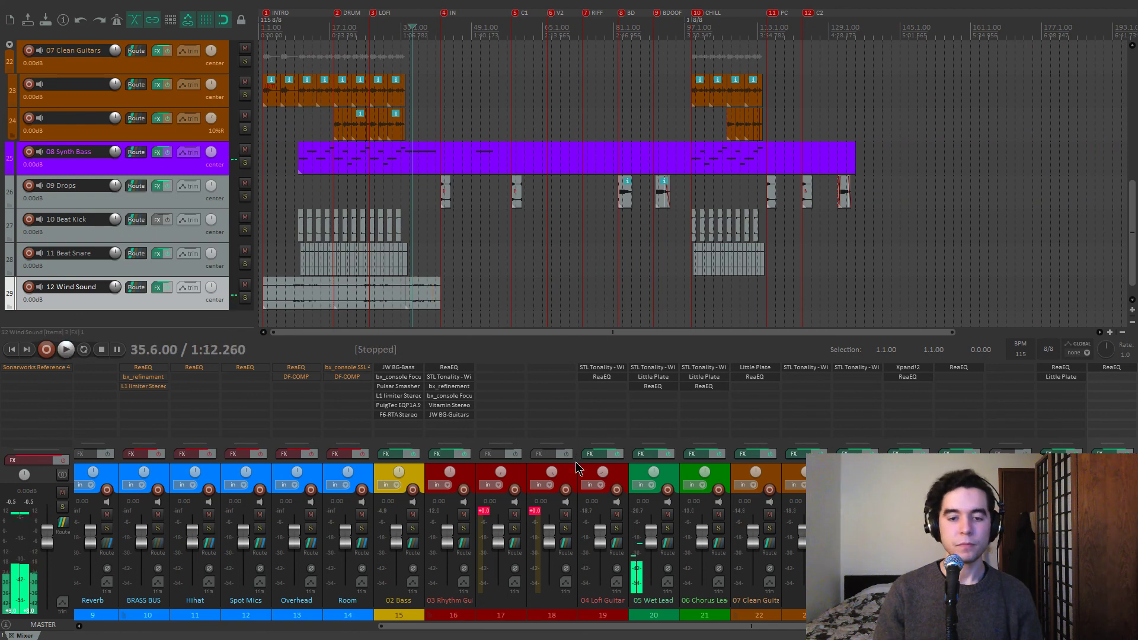
Step: Play the full mix from marker 9 at bar 90
left_click(419, 254)
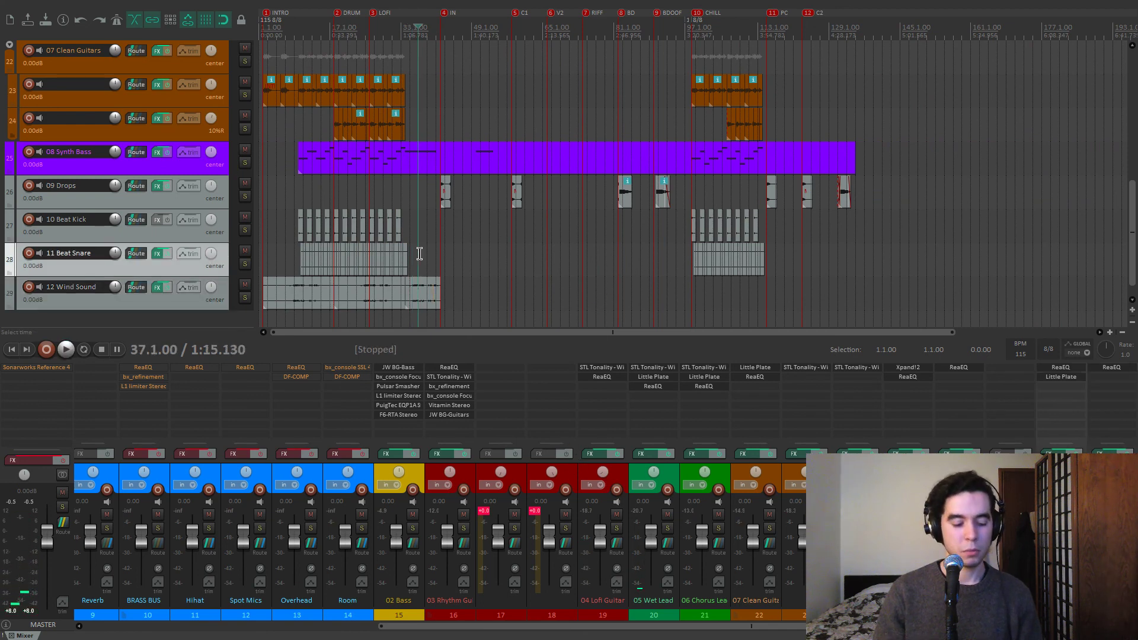
key("9")
scroll(473, 468, "up", 3)
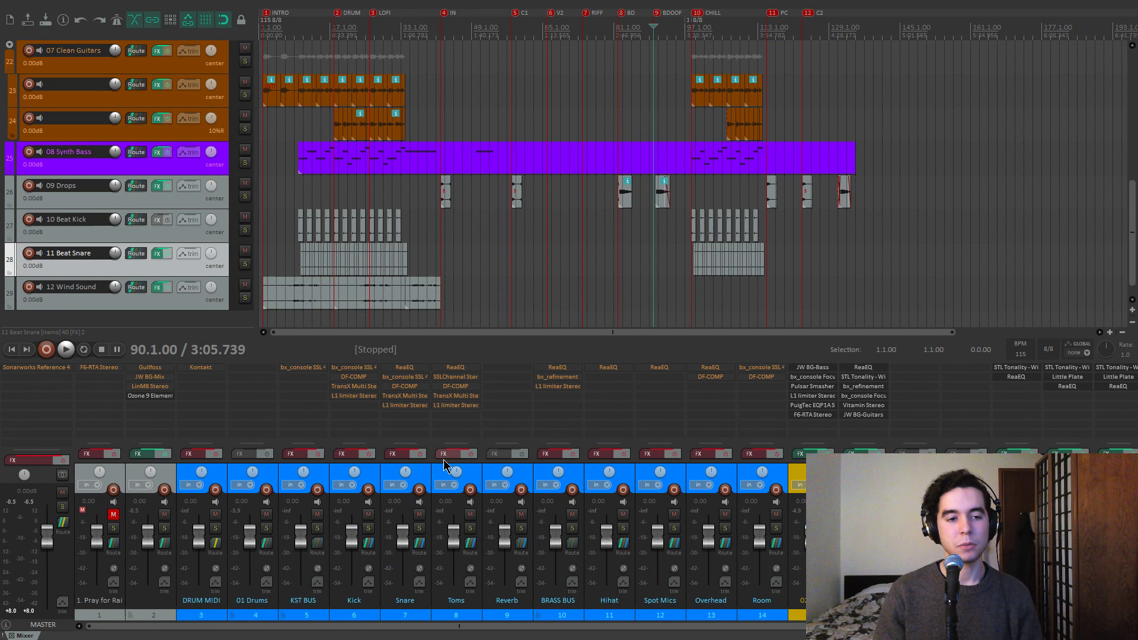
key("space")
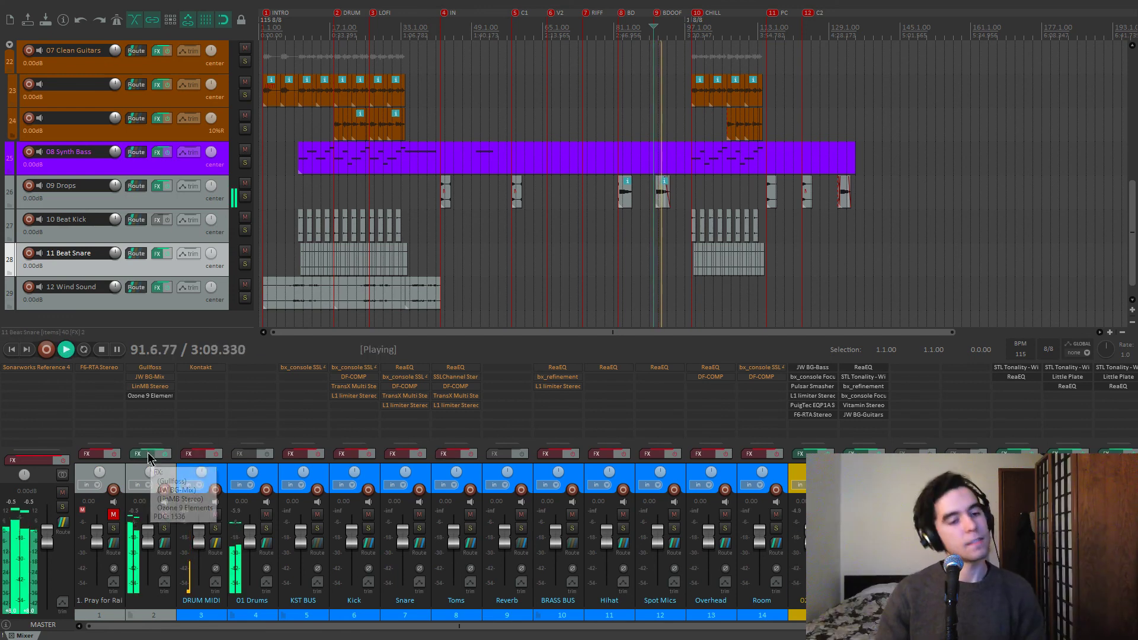
Step: Open the FX chain of the track 2 mix folder, display Gullfoss, and stop playback
left_click(149, 454)
left_click_drag(344, 111, 606, 104)
left_click(452, 131)
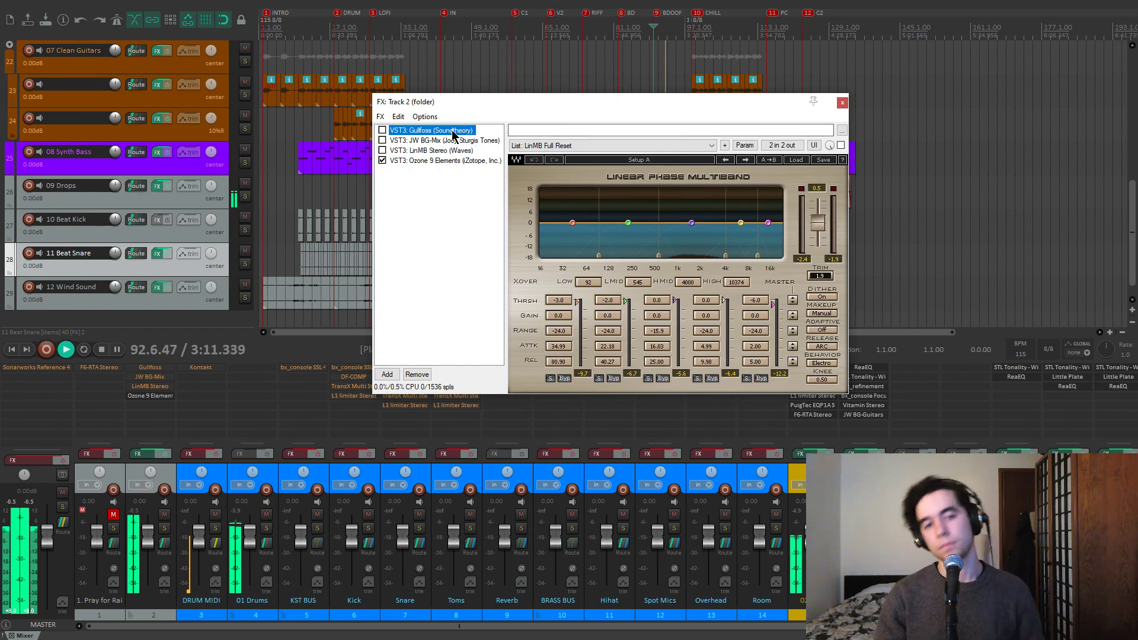
key("space")
scroll(3, 226, "up", 10)
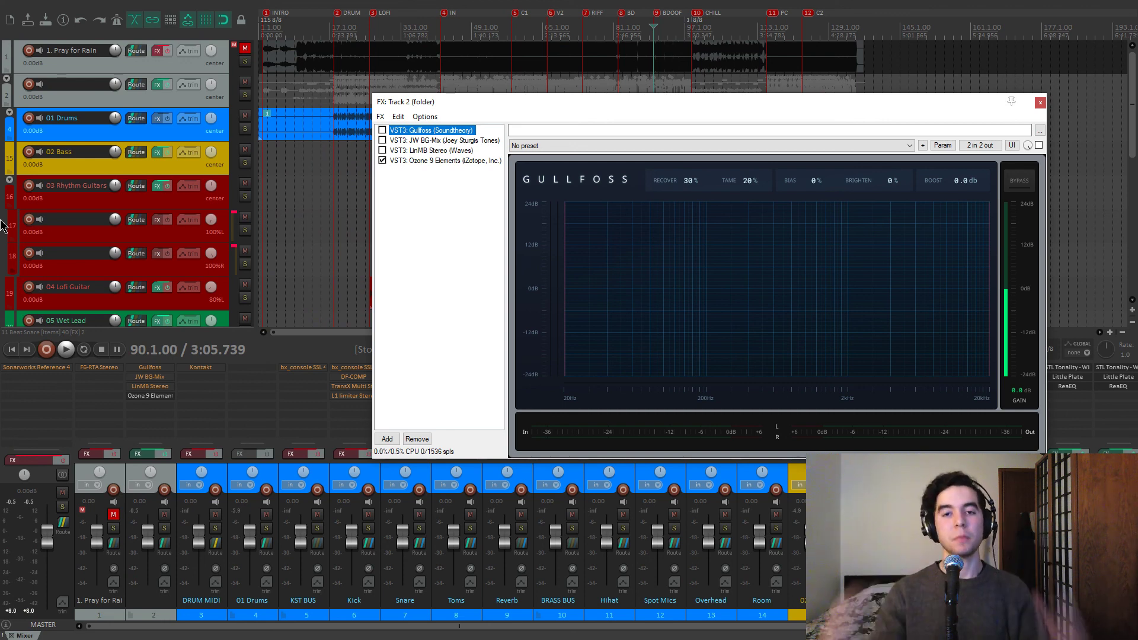
Step: Enable Gullfoss on the track 2 folder and audition its correction curve from bar 90
left_click_drag(579, 107, 562, 99)
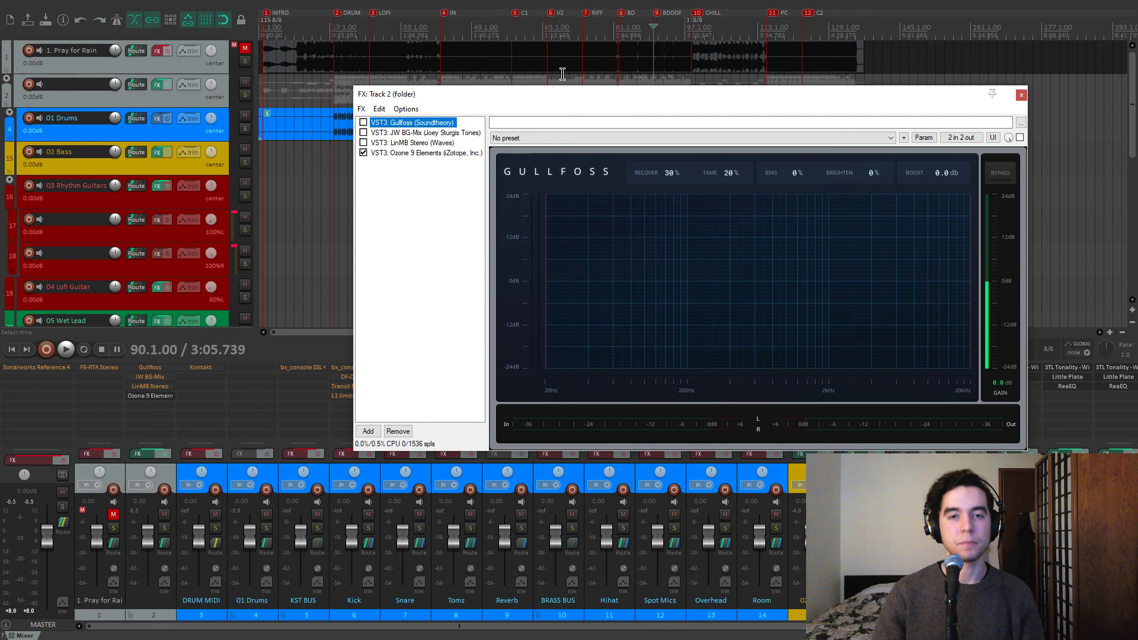
left_click(363, 123)
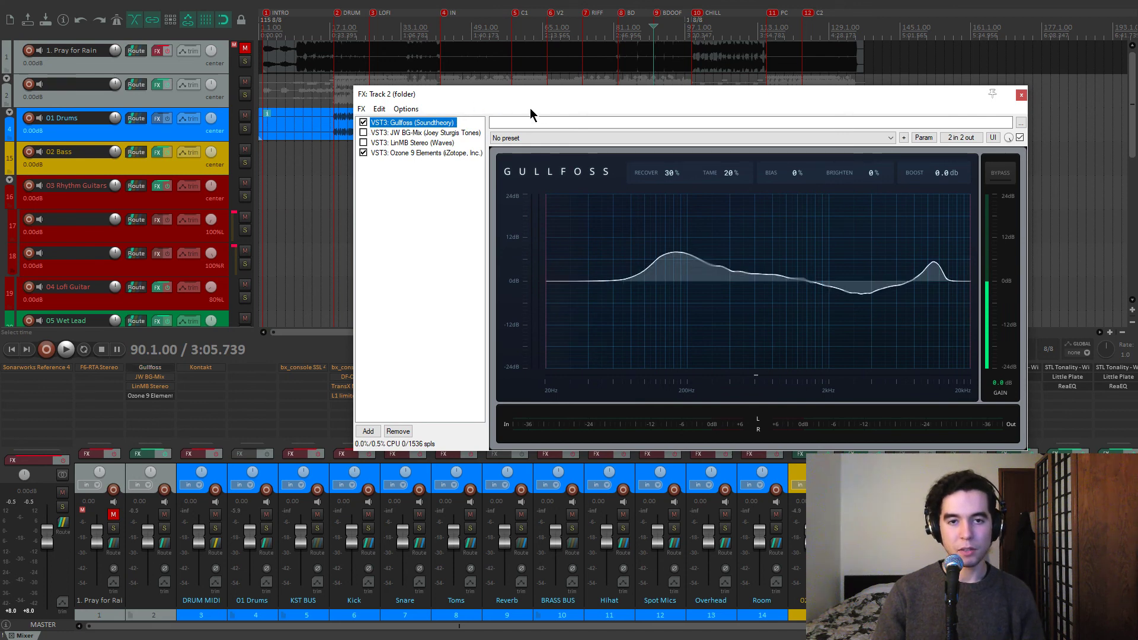
left_click_drag(588, 98, 544, 97)
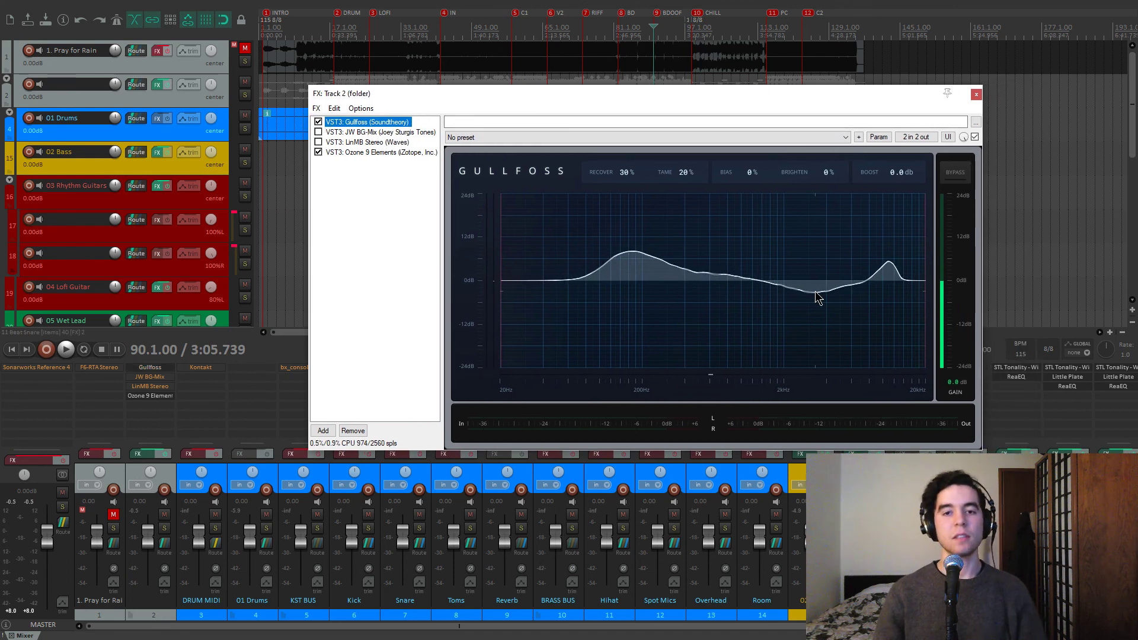
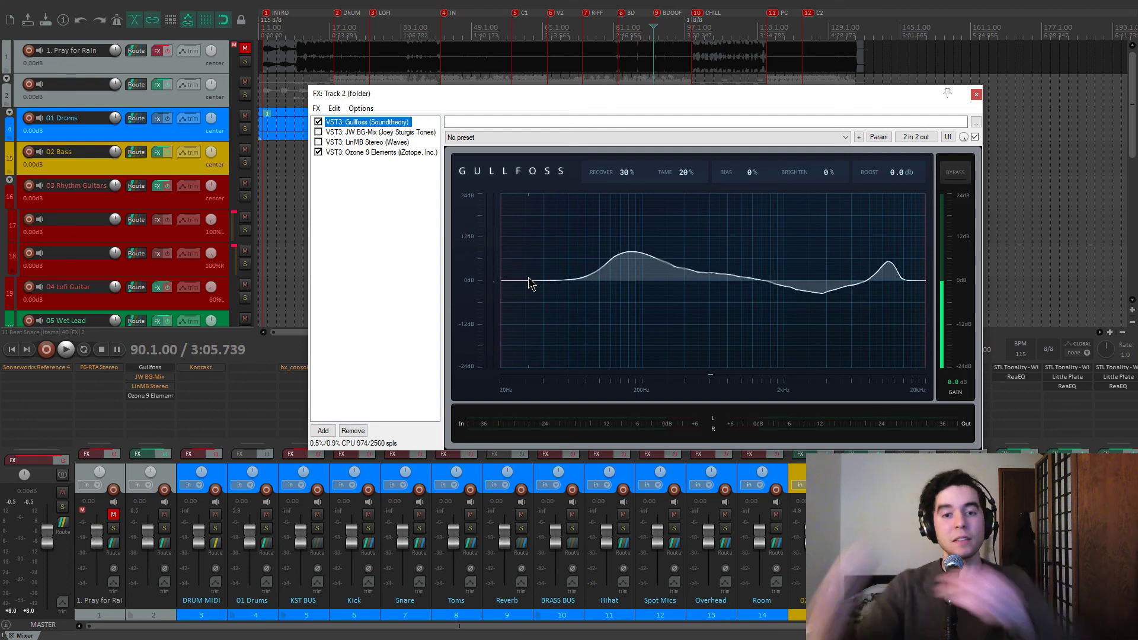
key("space")
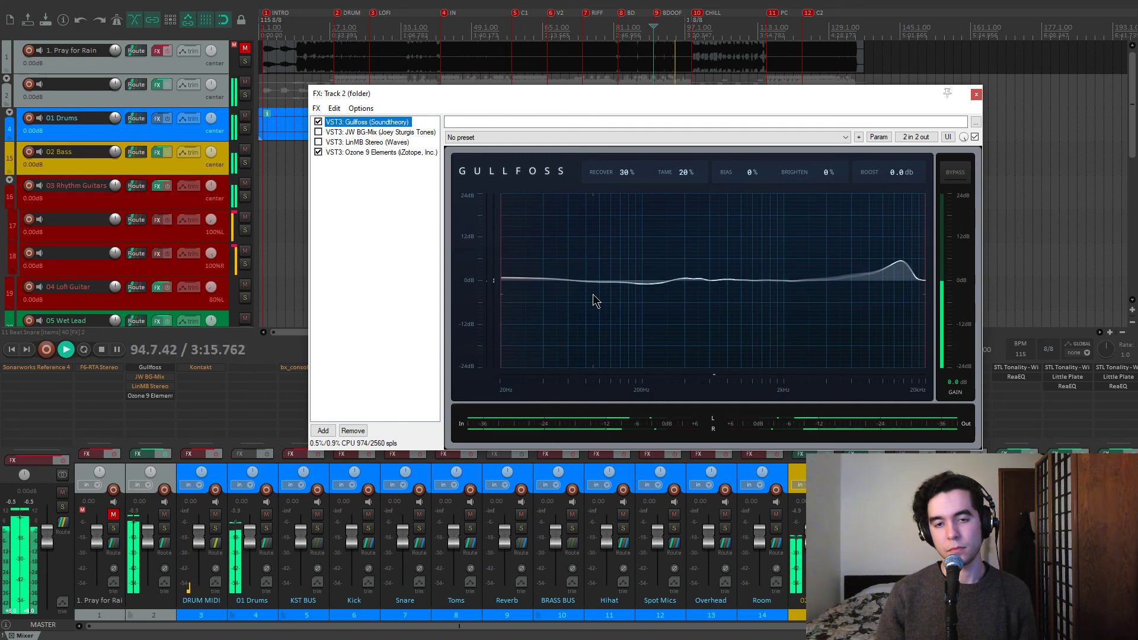
key("space")
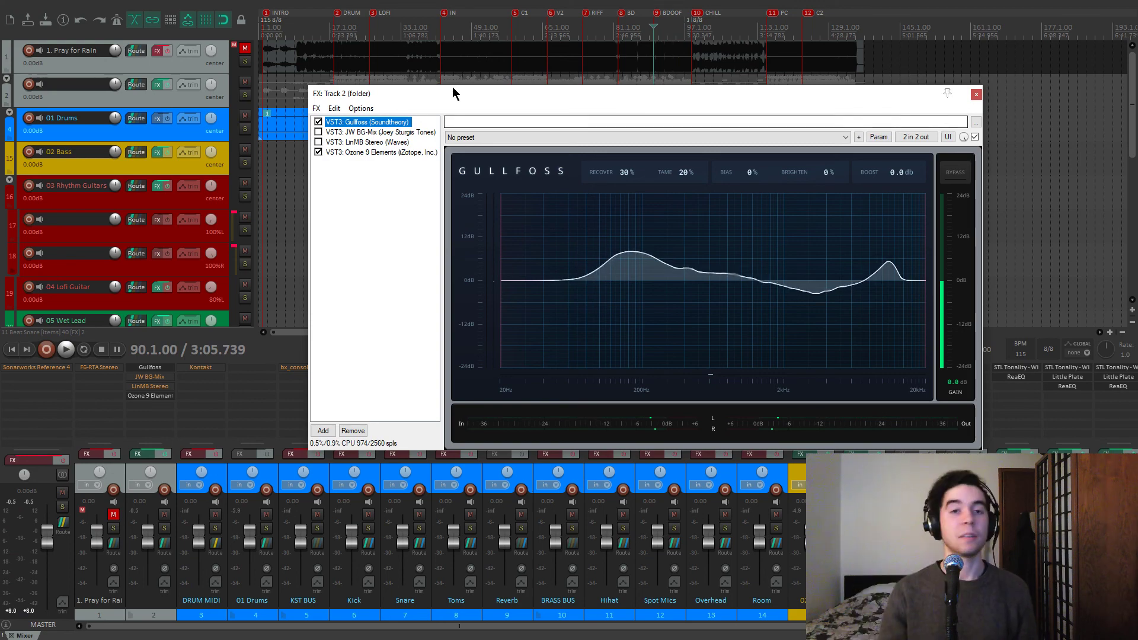
Step: Enable JW BG-Mix on the track 2 folder and audition its Crush and Loud compression from bar 90
left_click(332, 134)
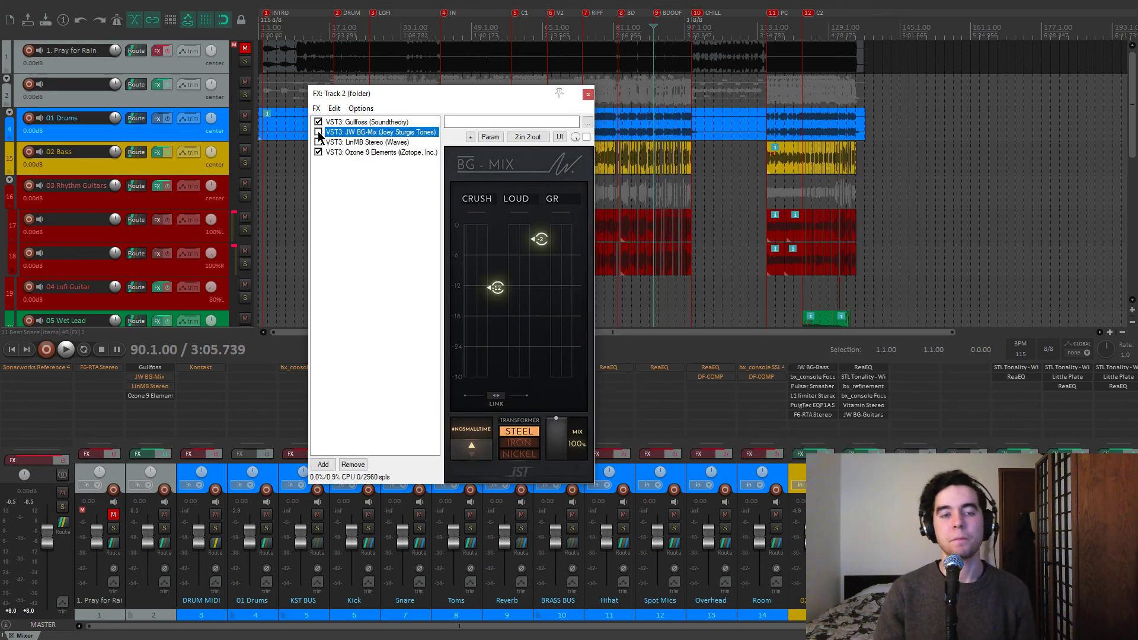
left_click_drag(446, 95, 536, 90)
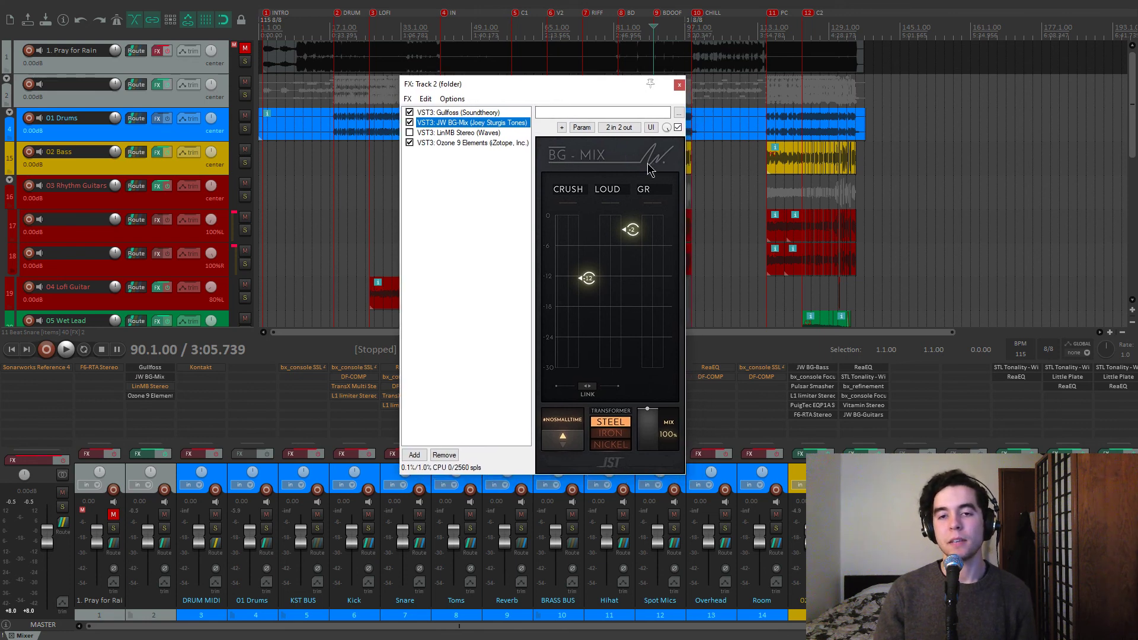
left_click_drag(588, 84, 574, 68)
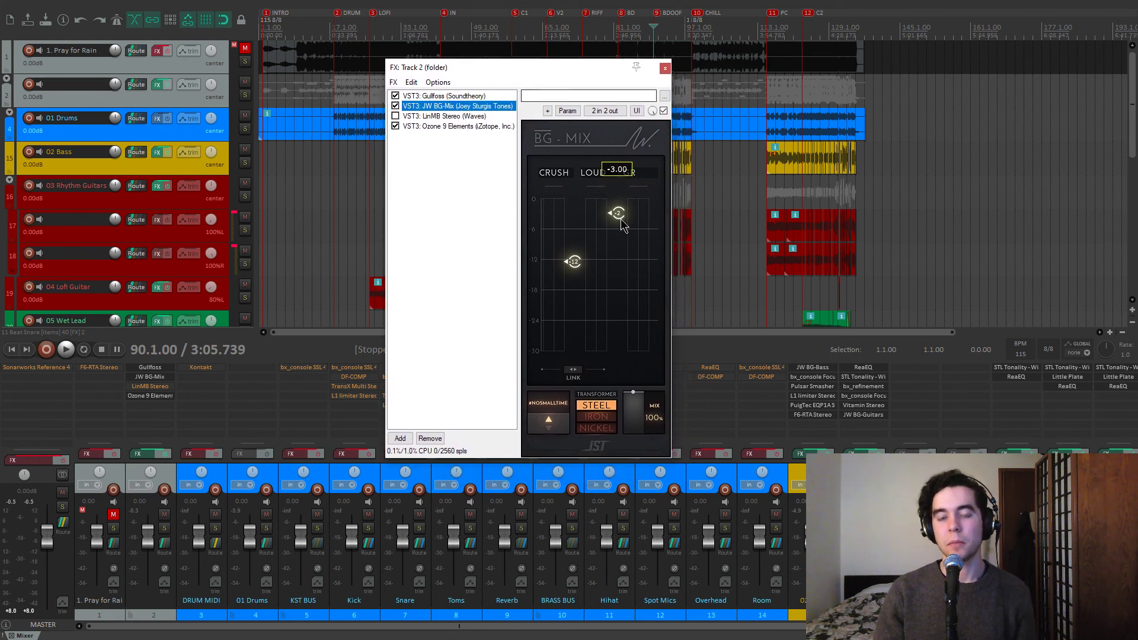
key("space")
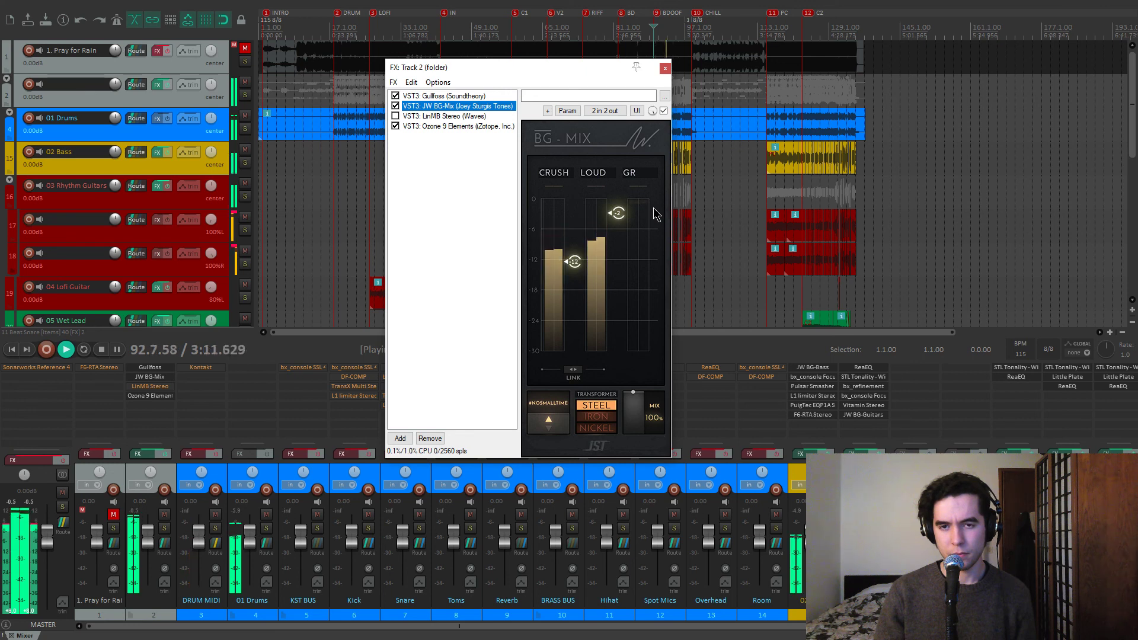
key("space")
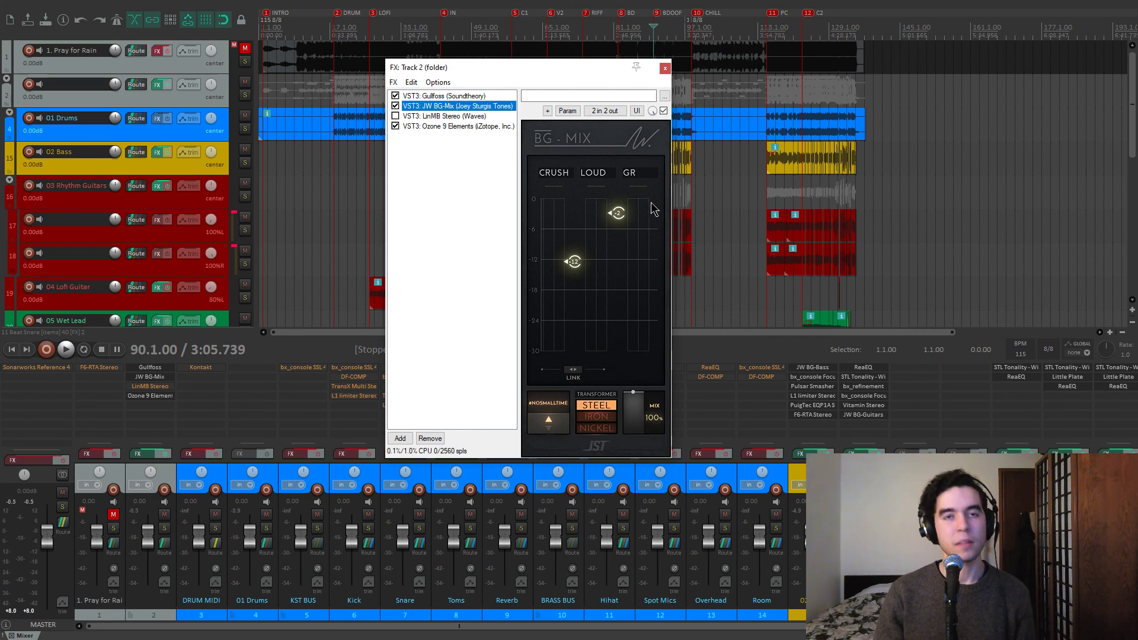
Step: Examine the JW BG-Mix transformer section and its place after Gullfoss in the chain
left_click_drag(561, 68, 561, 78)
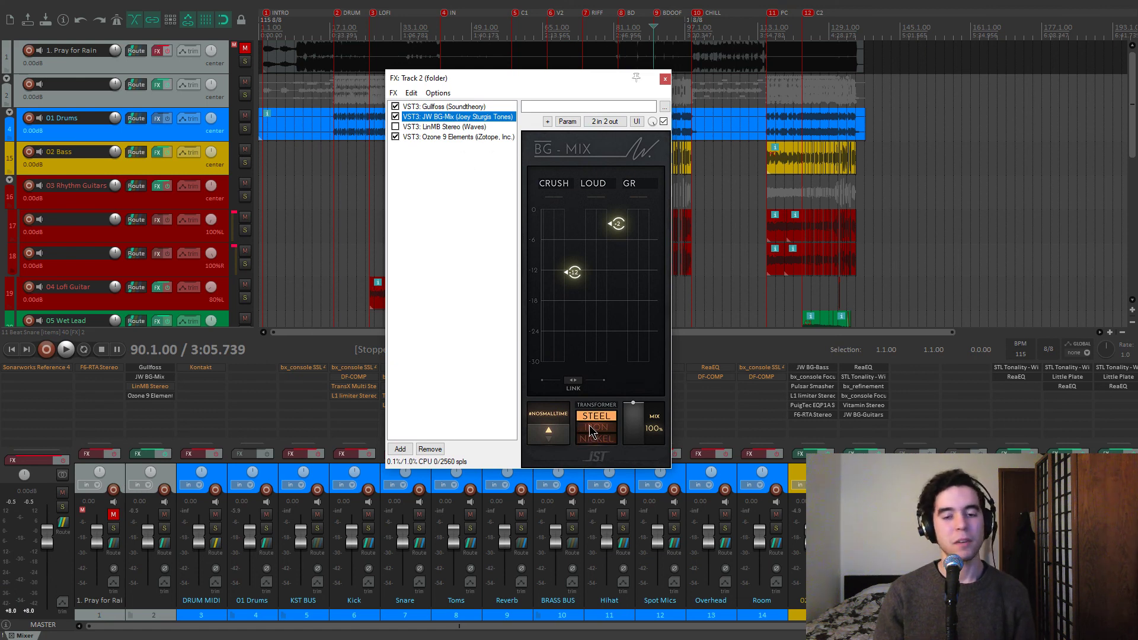
left_click(550, 435)
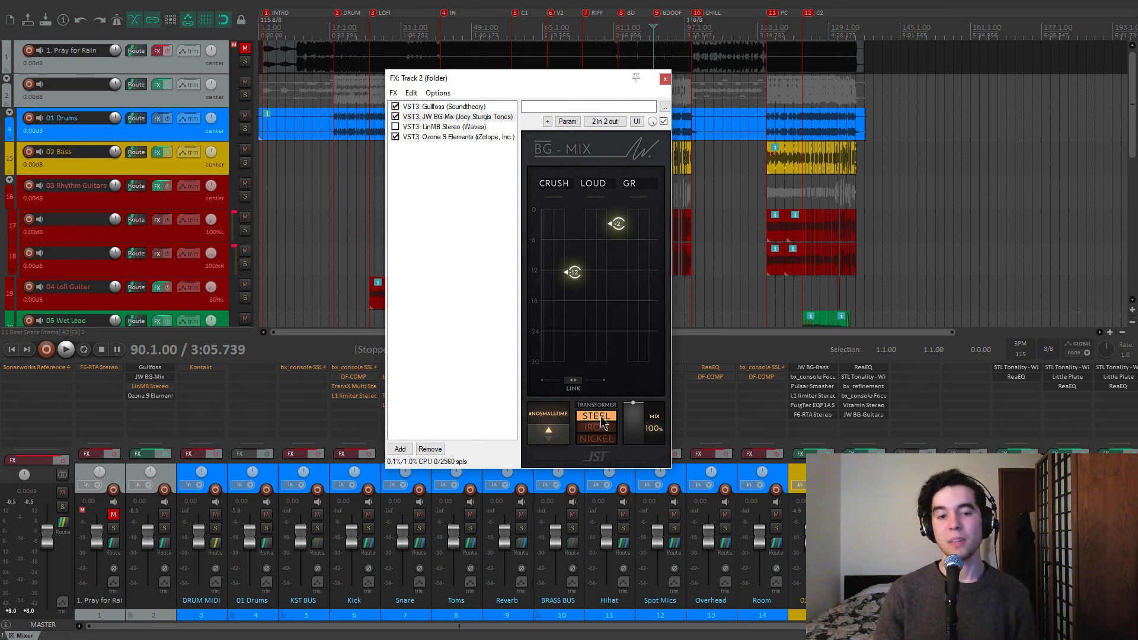
left_click(439, 106)
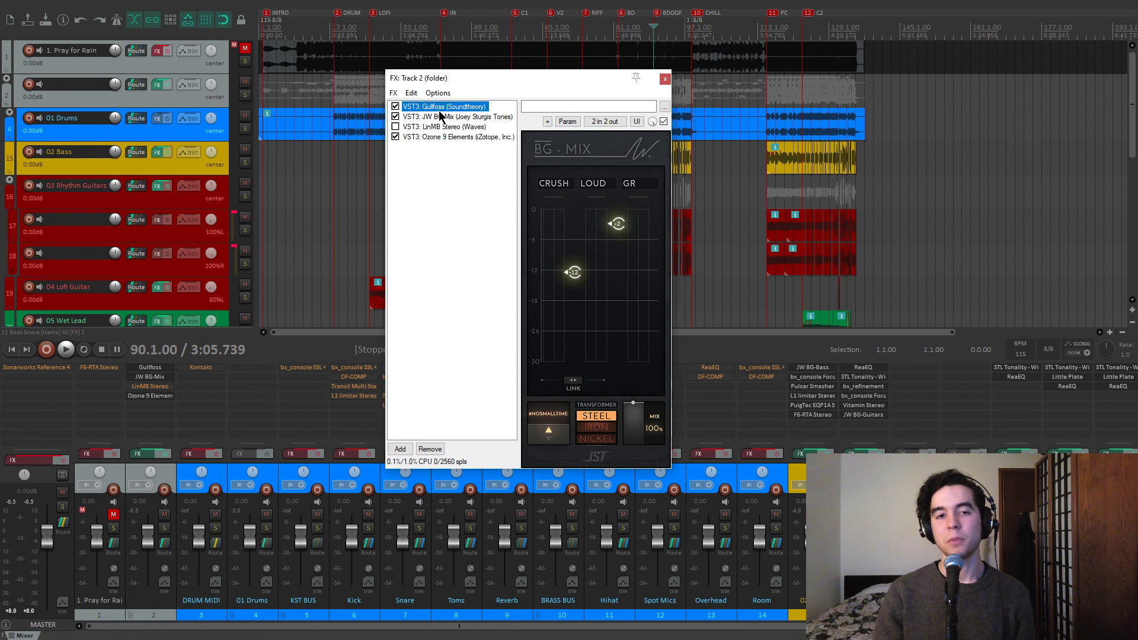
left_click(439, 115)
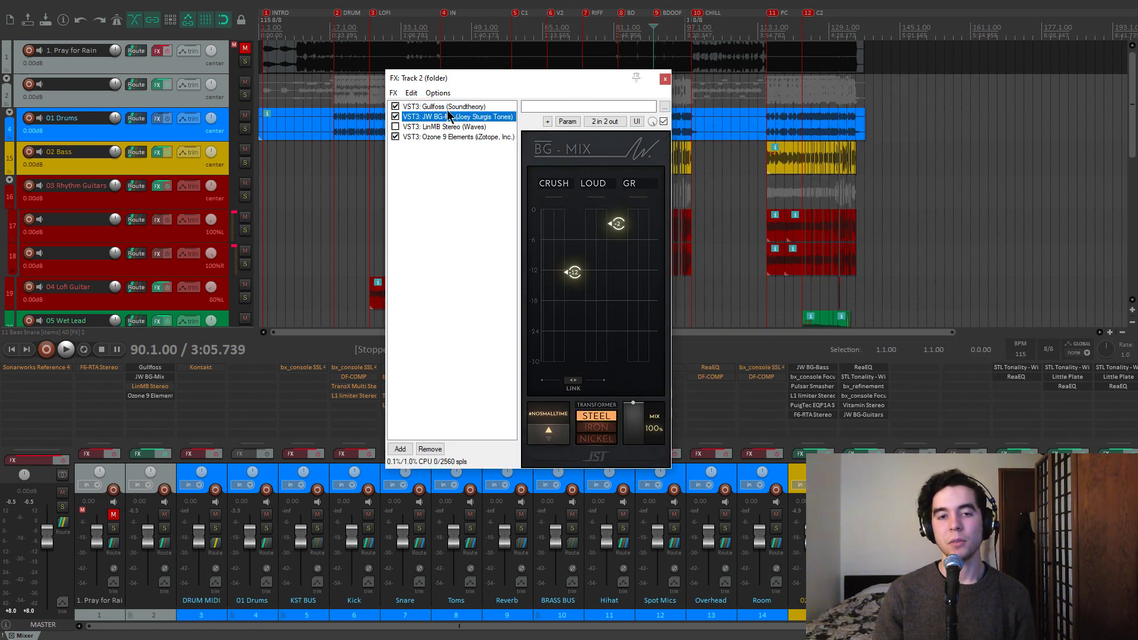
Step: Enable LinMB Stereo on the track 2 folder and examine its multiband points
left_click(451, 126)
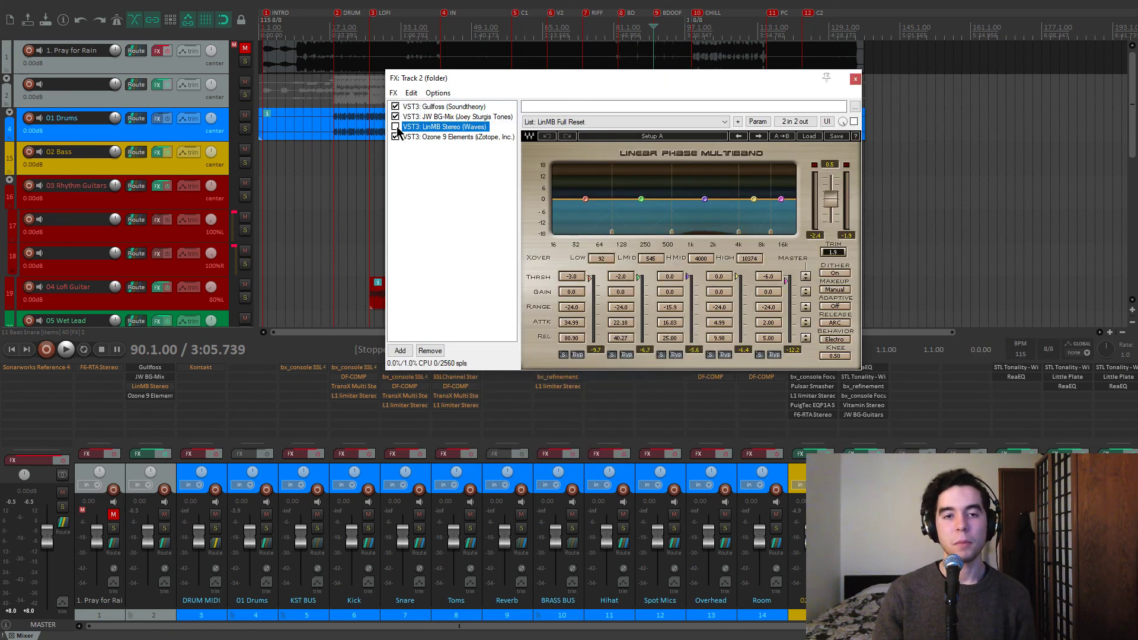
left_click_drag(539, 83, 465, 93)
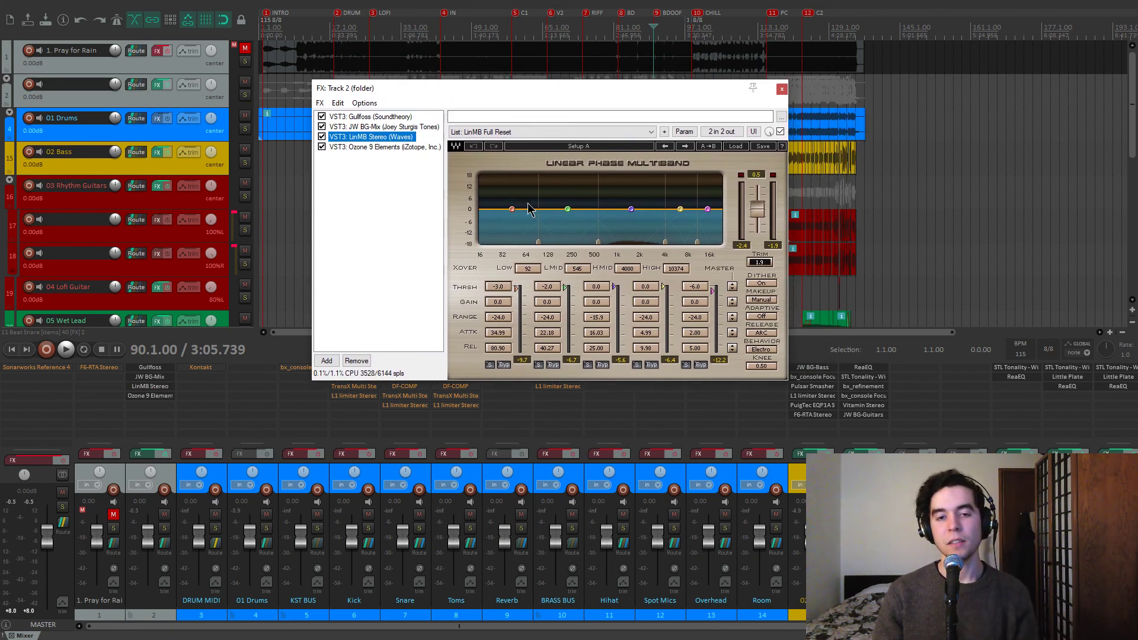
left_click_drag(492, 191, 512, 210)
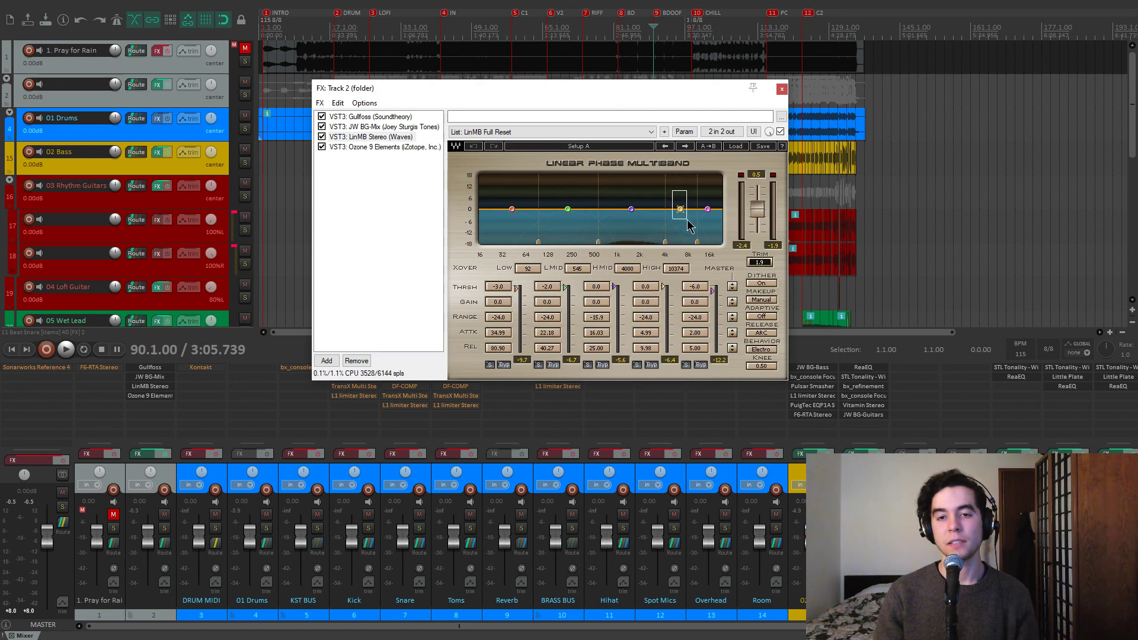
Step: Audition the mix from bar 90 through LinMB, soloing its third band (545–4000 Hz) and releasing the solo
key("space")
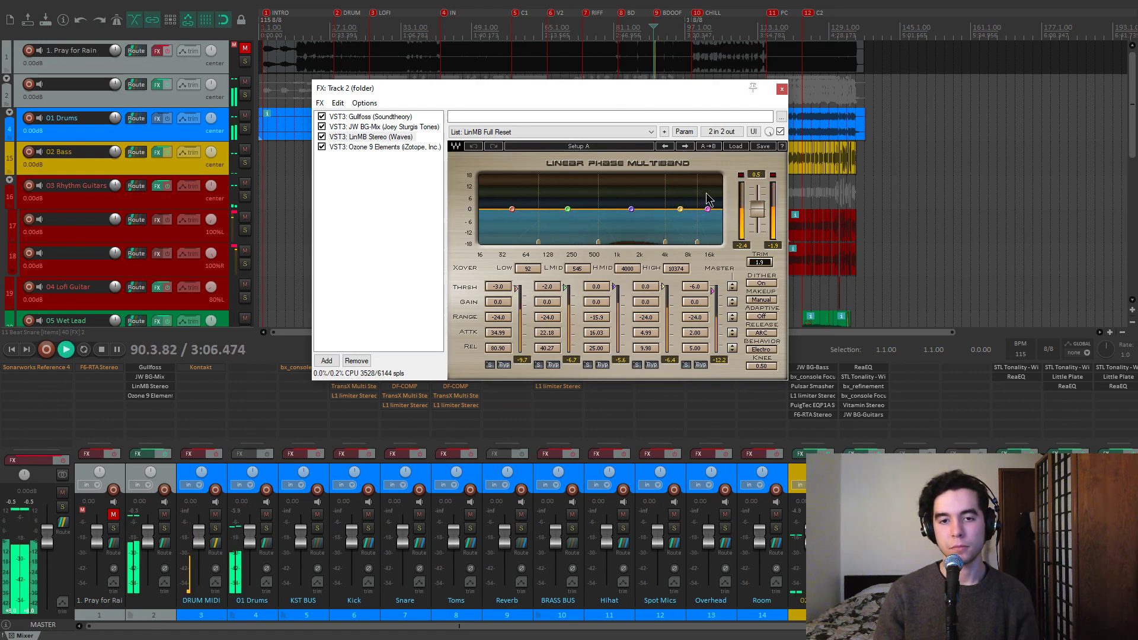
left_click(587, 365)
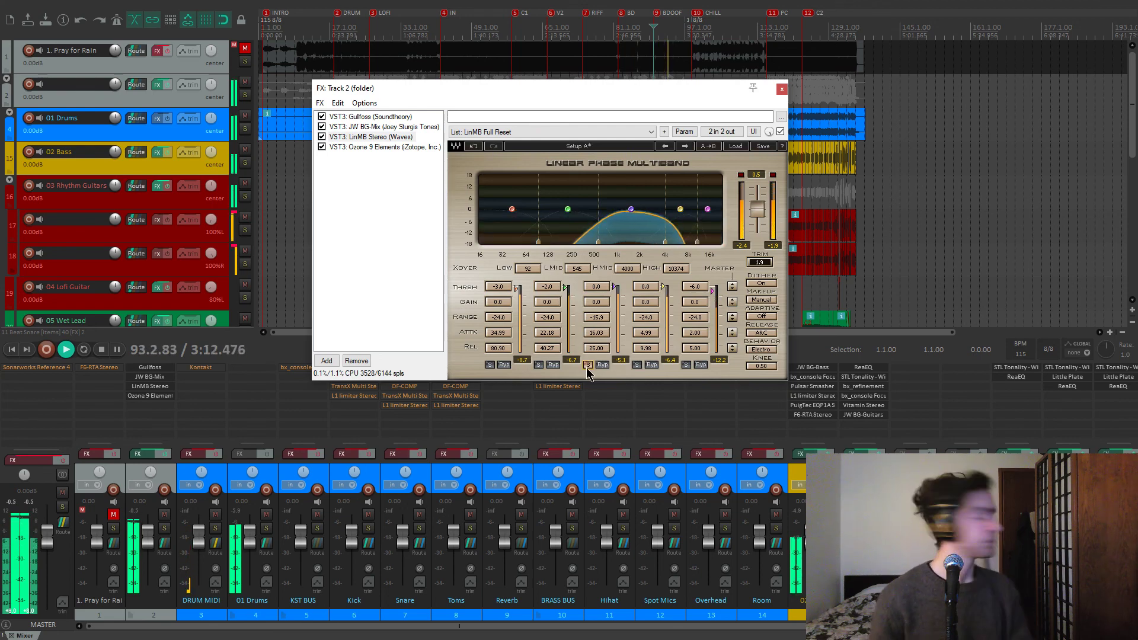
left_click(588, 365)
key("space")
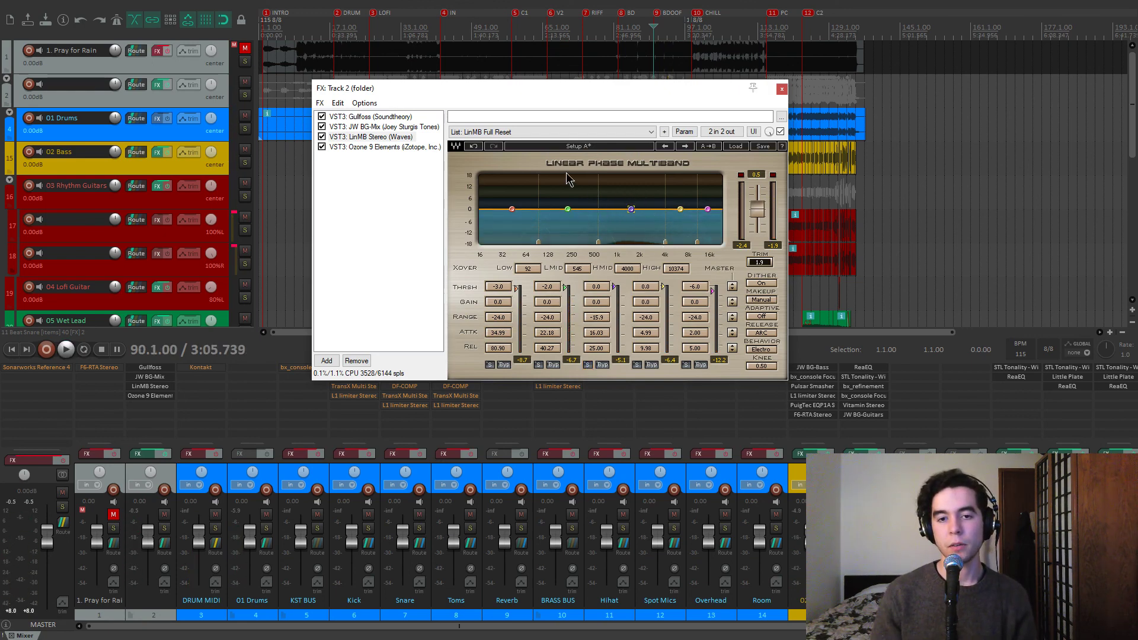
Step: Audition LinMB's second band and its lowest band in solo from bar 90, and release the solos
left_click(539, 365)
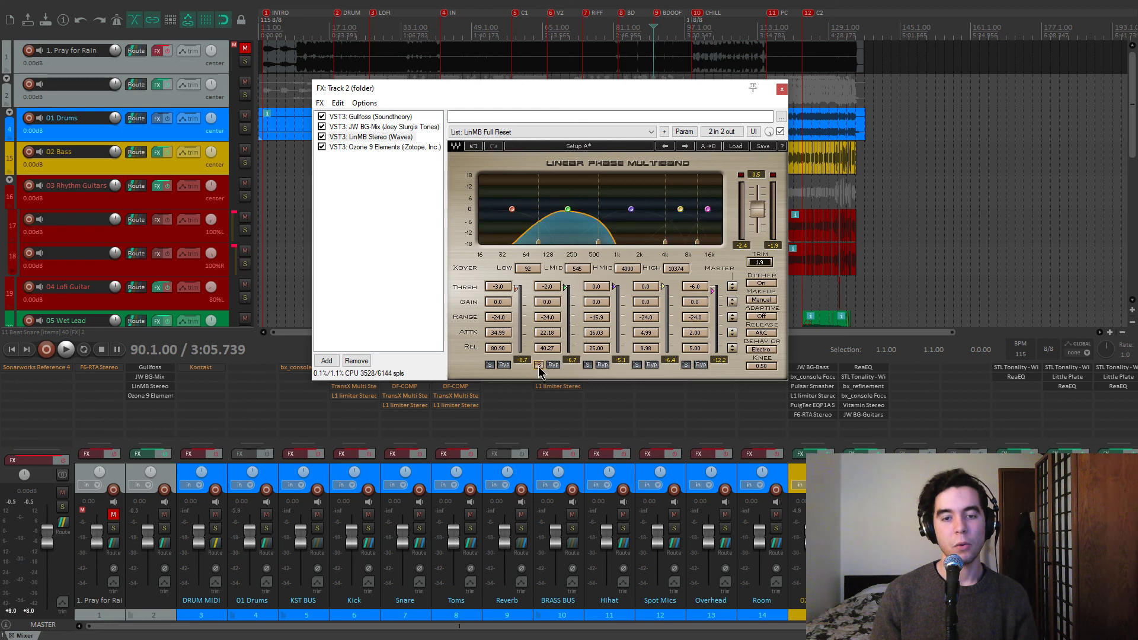
key("space")
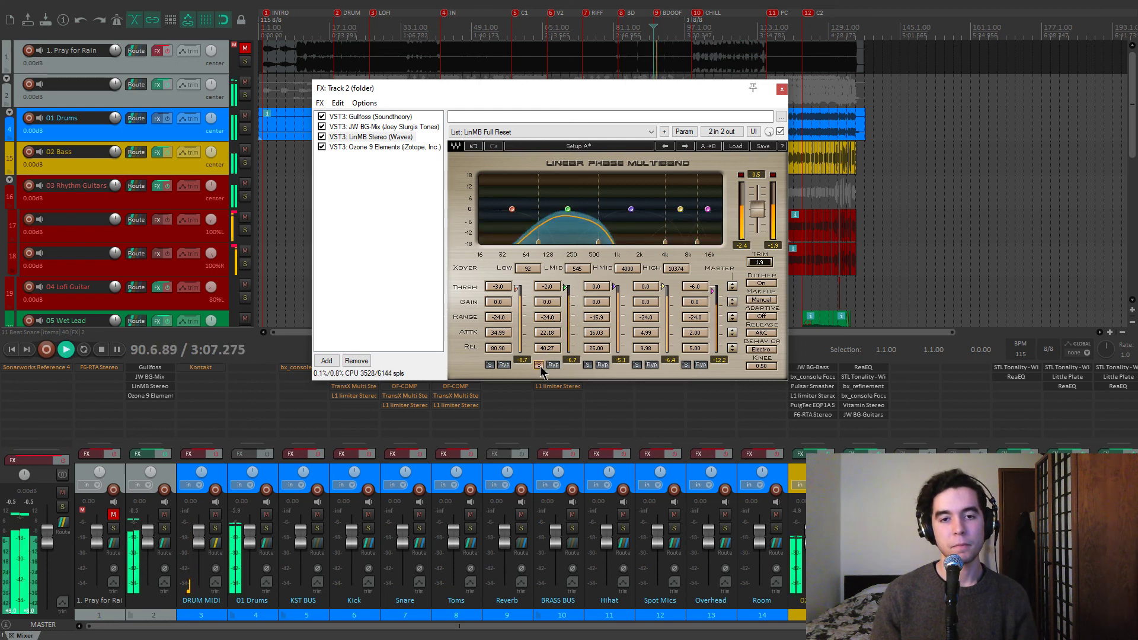
key("space")
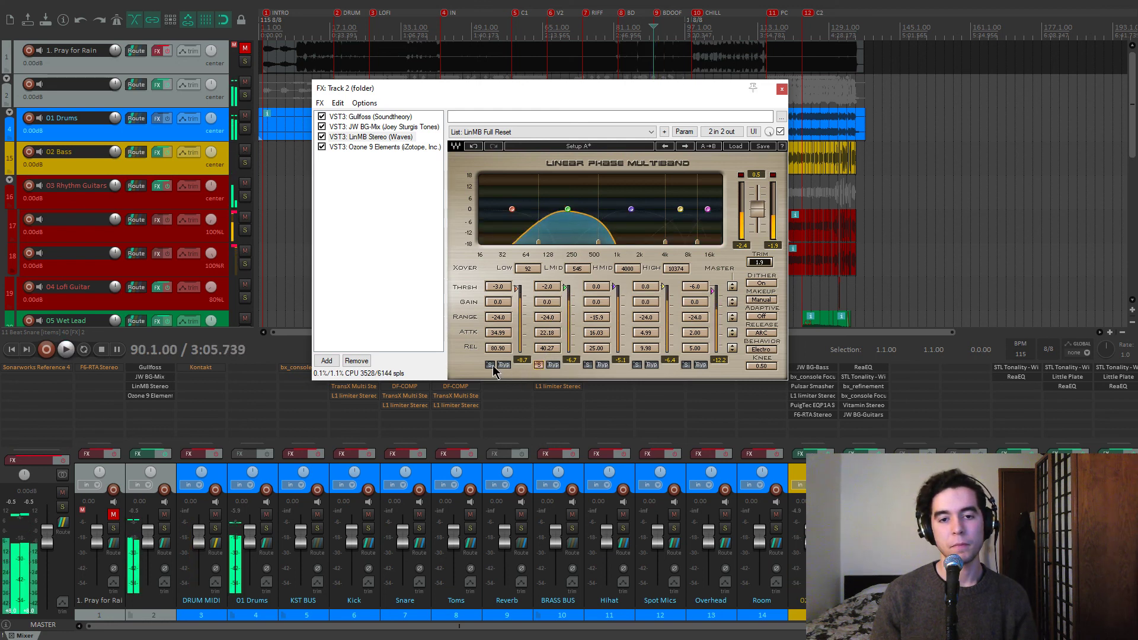
left_click(489, 365)
left_click(539, 364)
key("space")
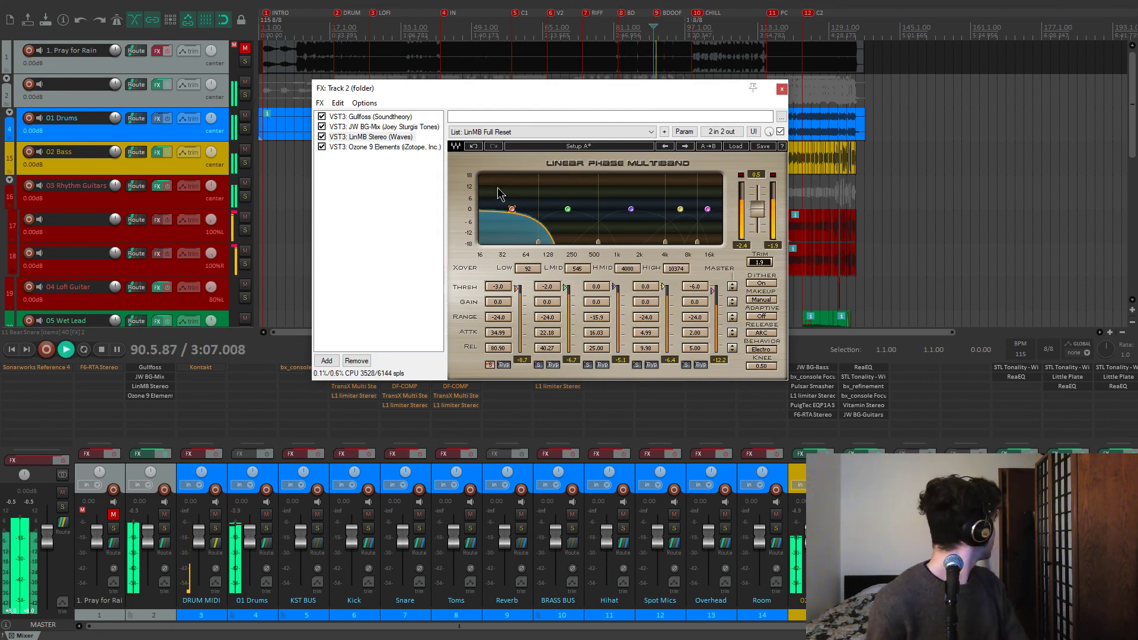
left_click(489, 364)
key("space")
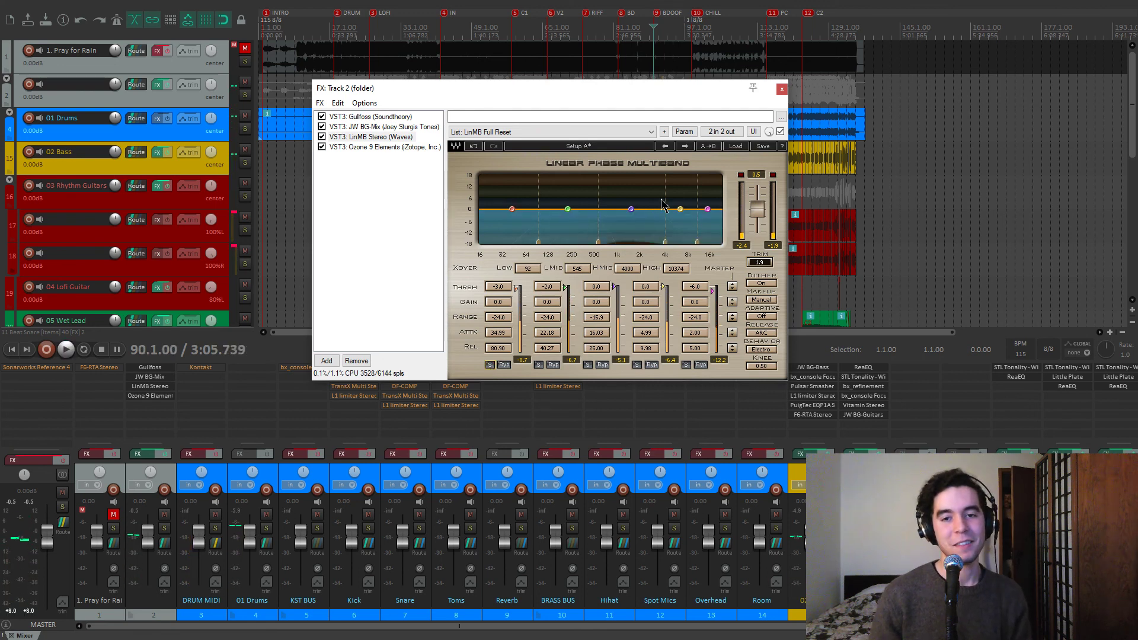
Step: Audition LinMB's fourth band and its highest band in solo from bar 90, and release the solos
left_click(637, 364)
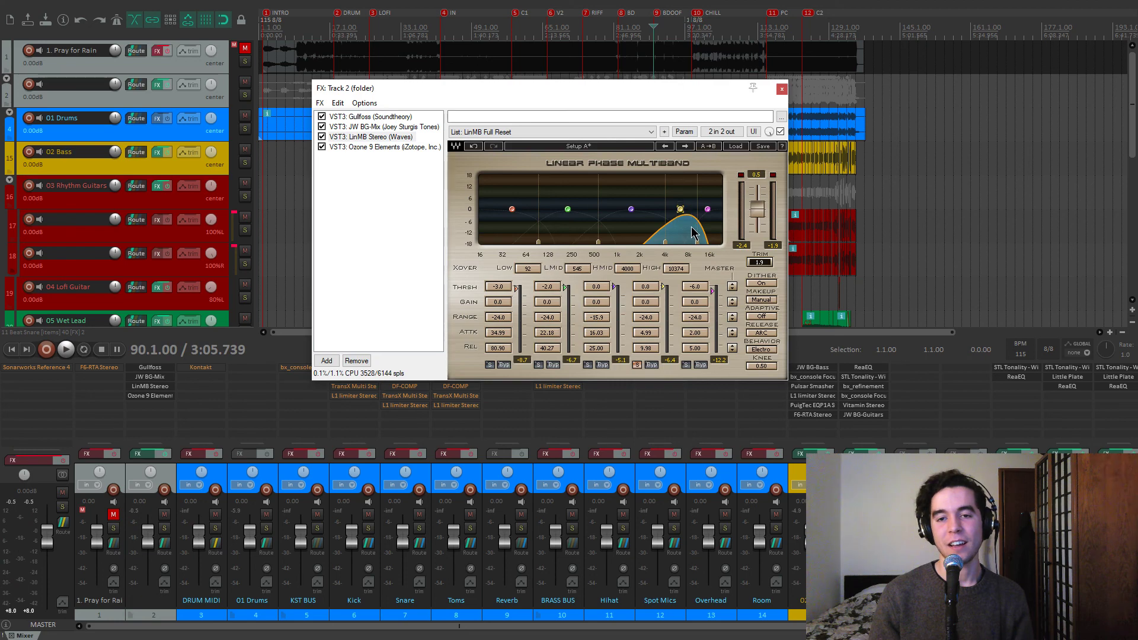
key("space")
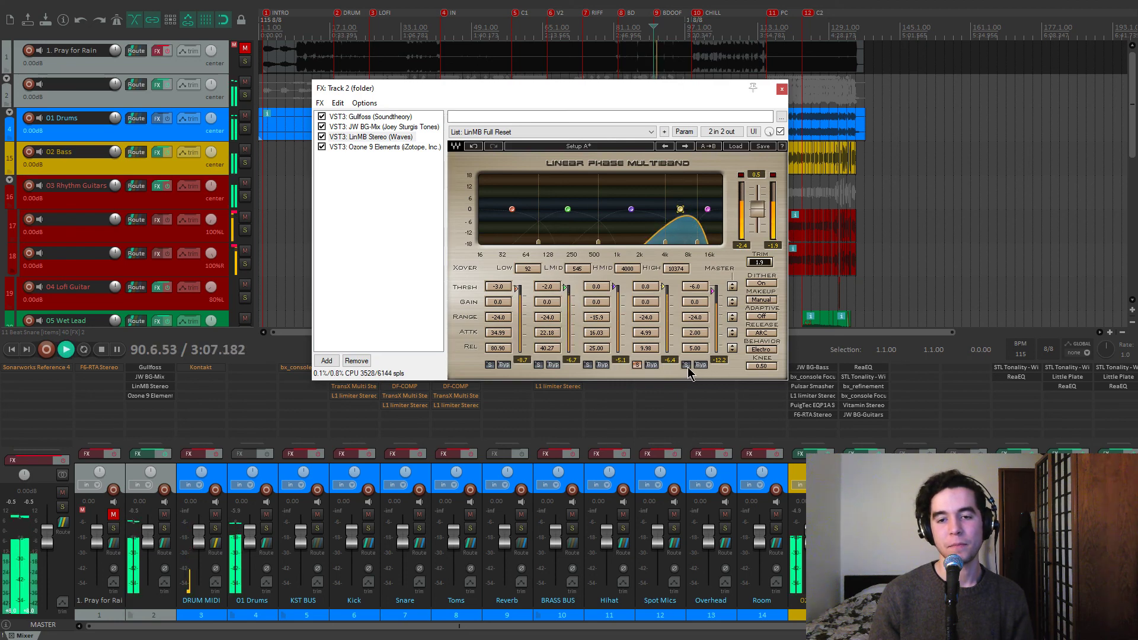
key("space")
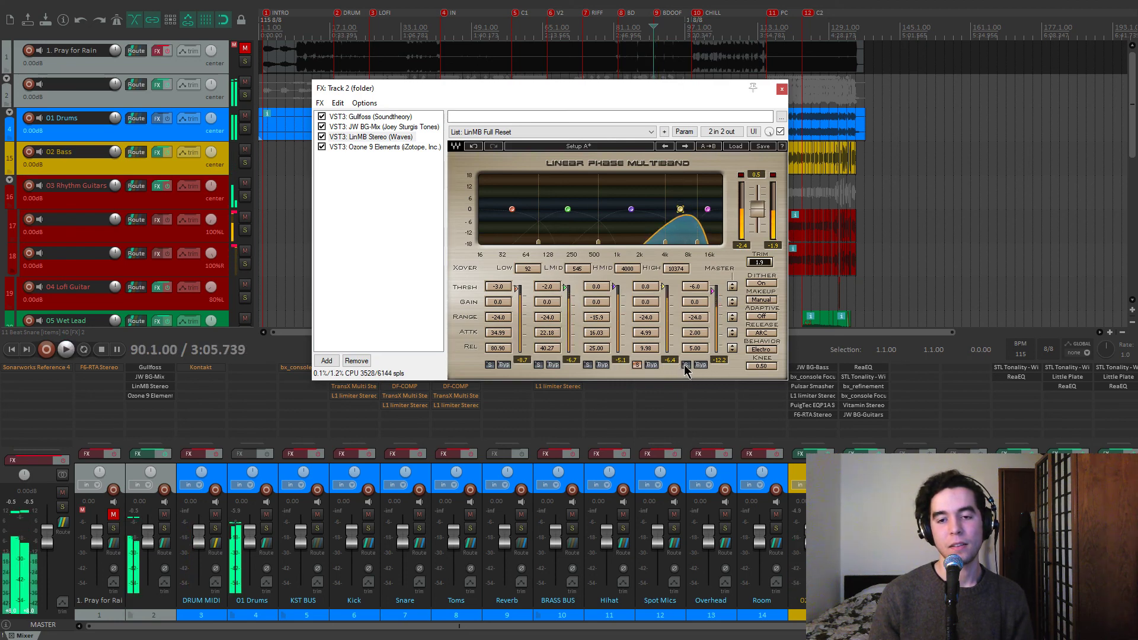
left_click(686, 365)
left_click(638, 365)
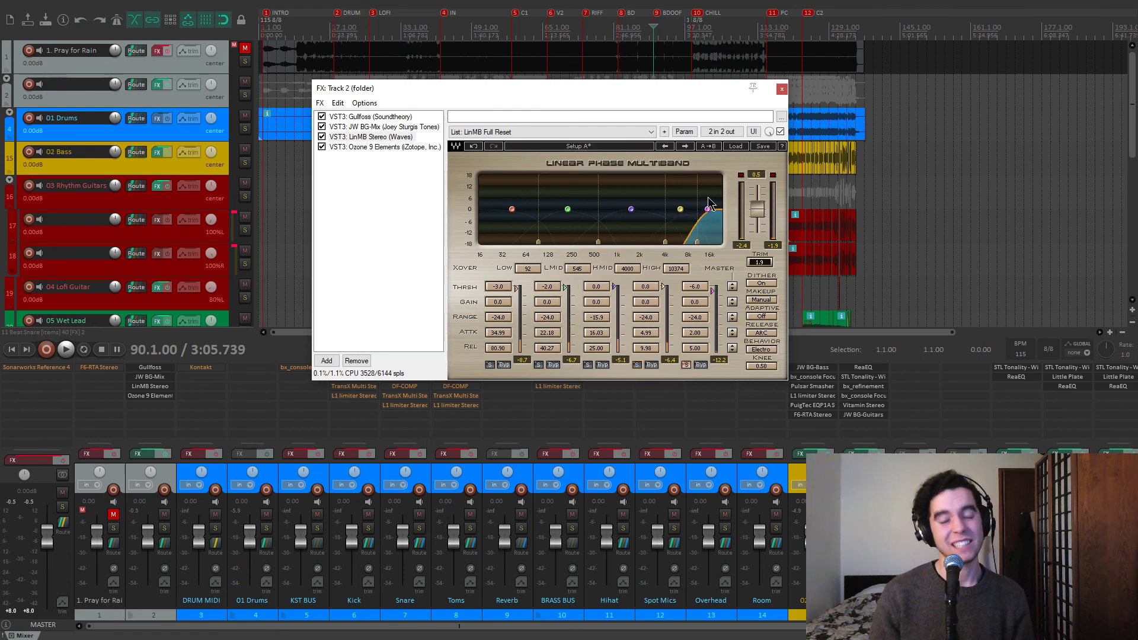
key("space")
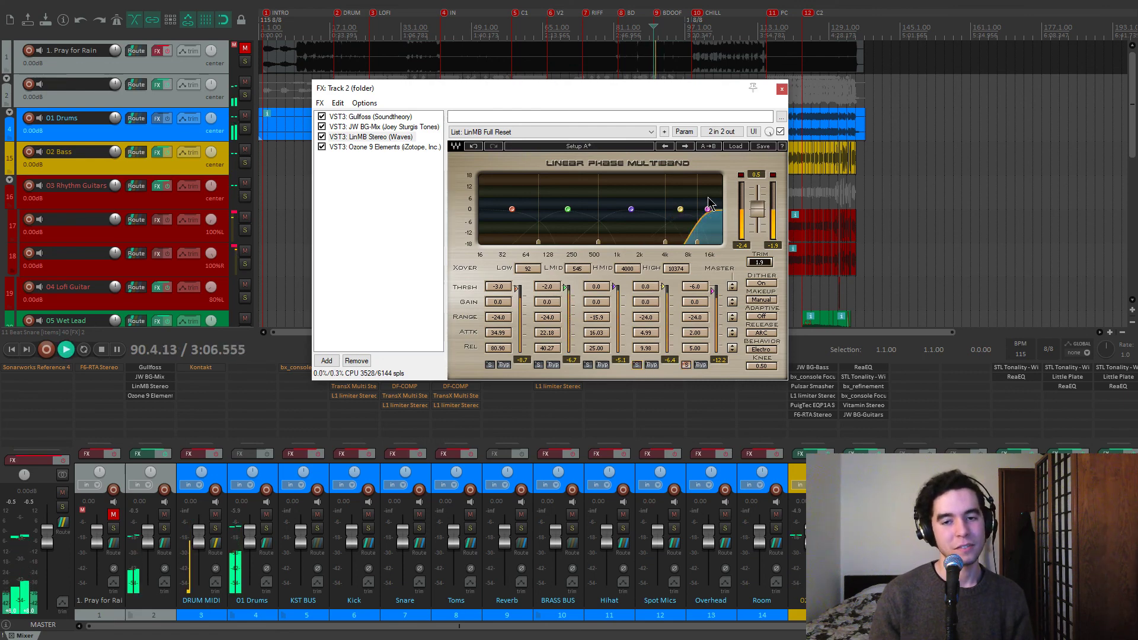
key("space")
left_click(687, 365)
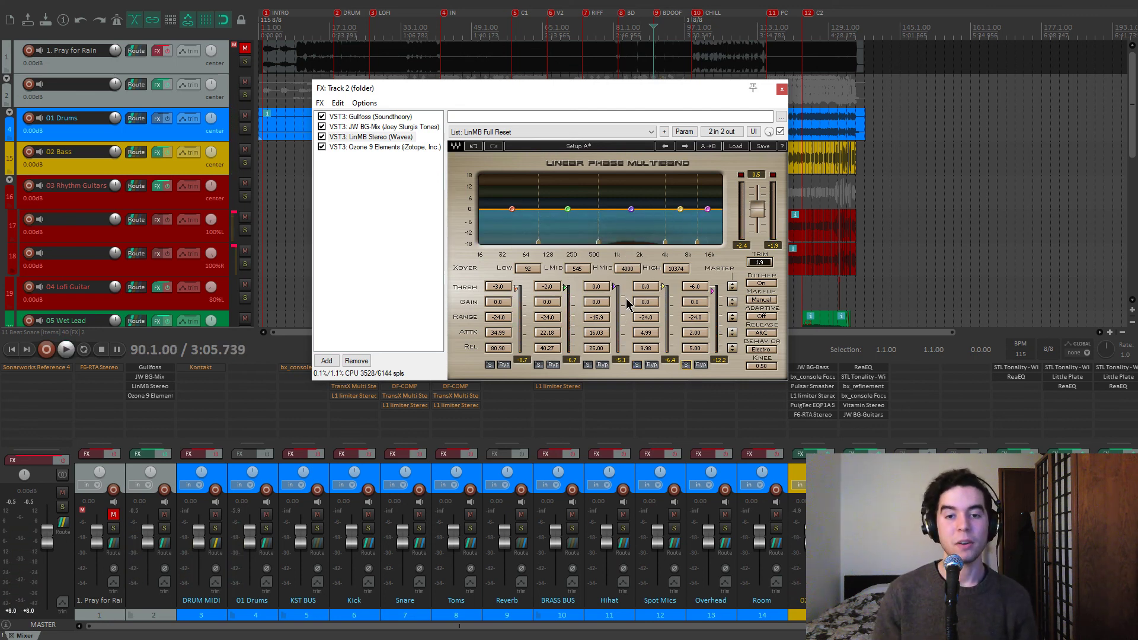
Step: Try a range of -24 on LinMB's third band during playback, and set the range to -16.0
key("space")
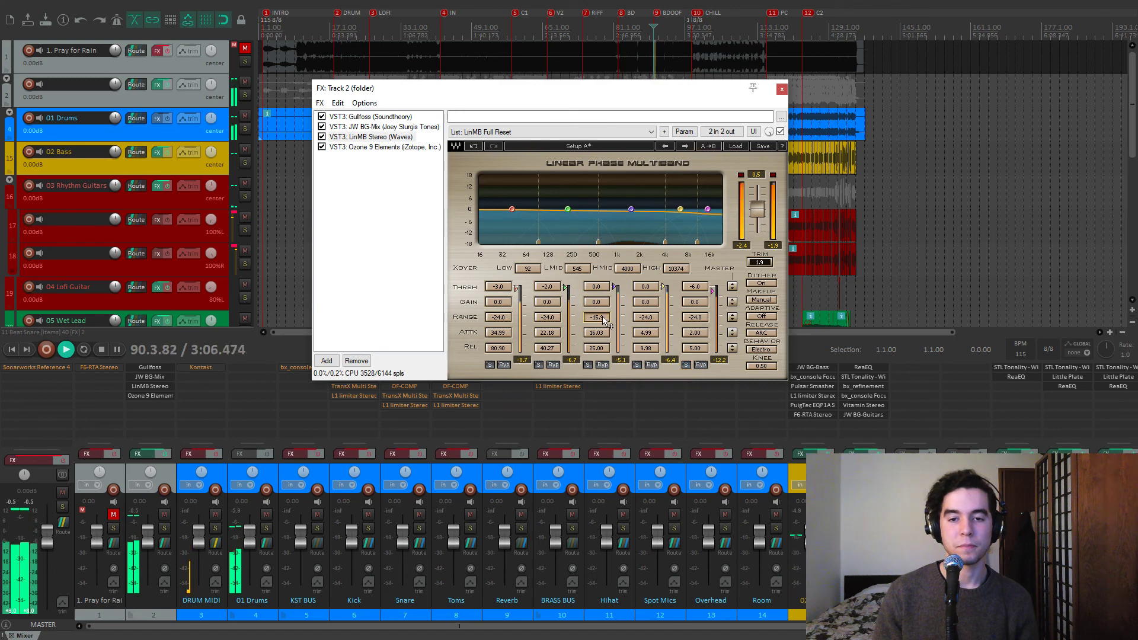
double_click(606, 319)
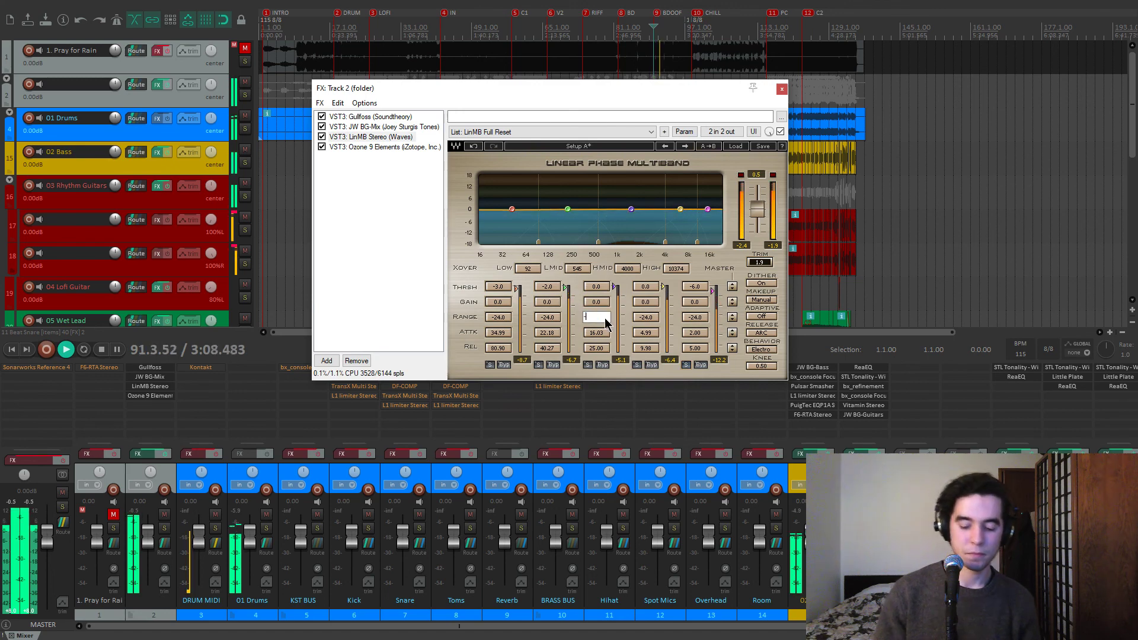
type("-15")
key("BackSpace")
key("BackSpace")
type("24")
key("Return")
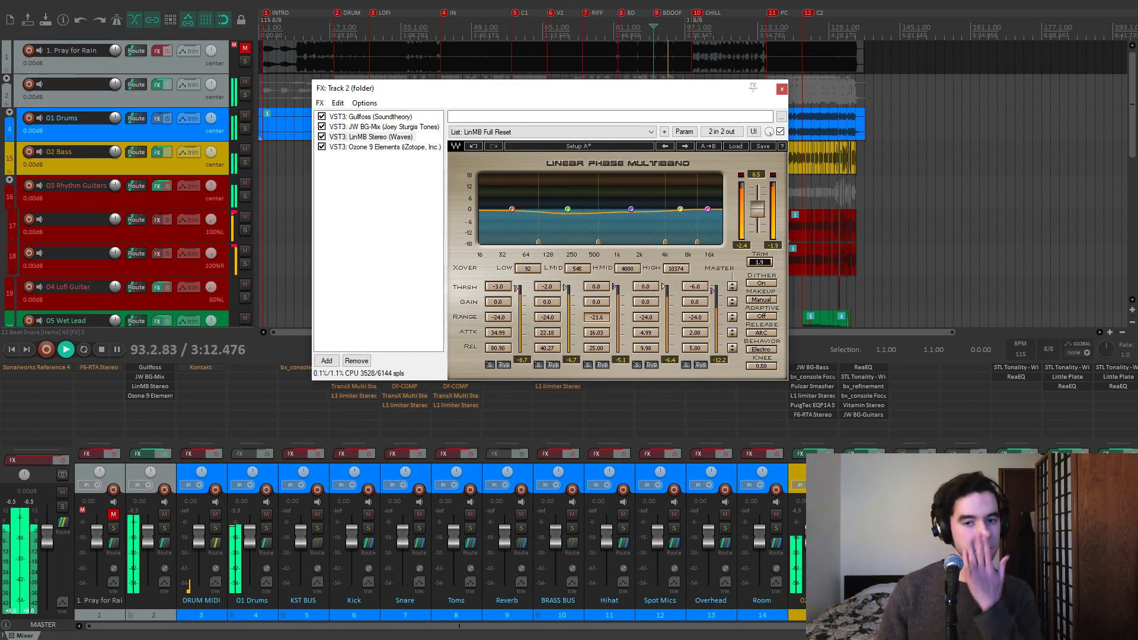
key("space")
left_click_drag(602, 322, 601, 314)
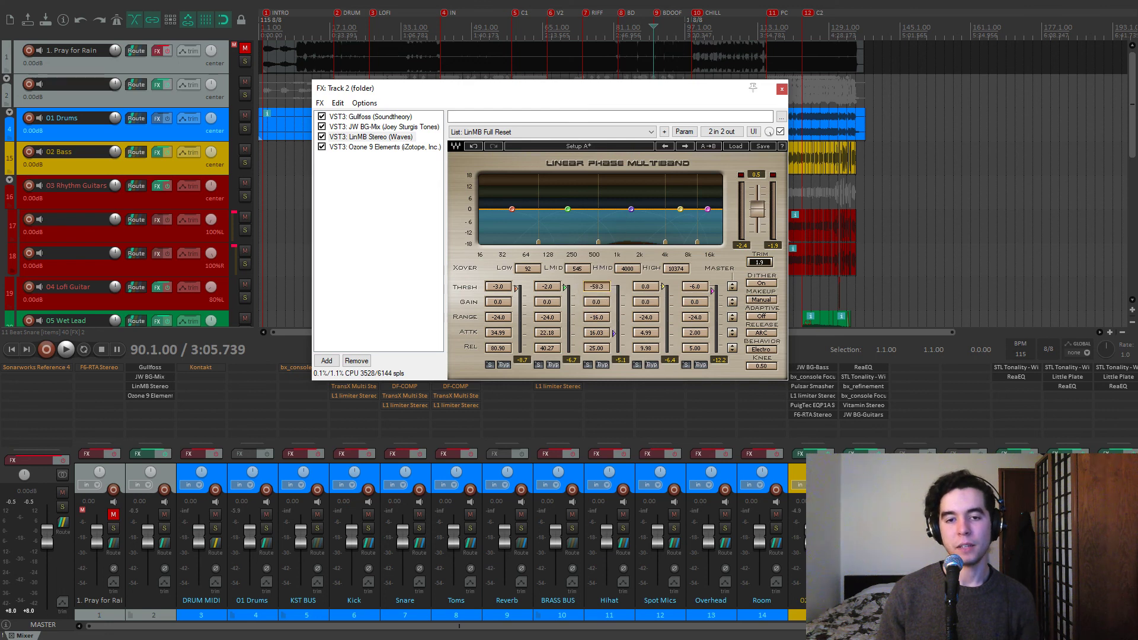
Step: Try LinMB's third band with its threshold pulled fully down during playback, and return the threshold to 0.0
key("space")
left_click_drag(600, 290, 601, 326)
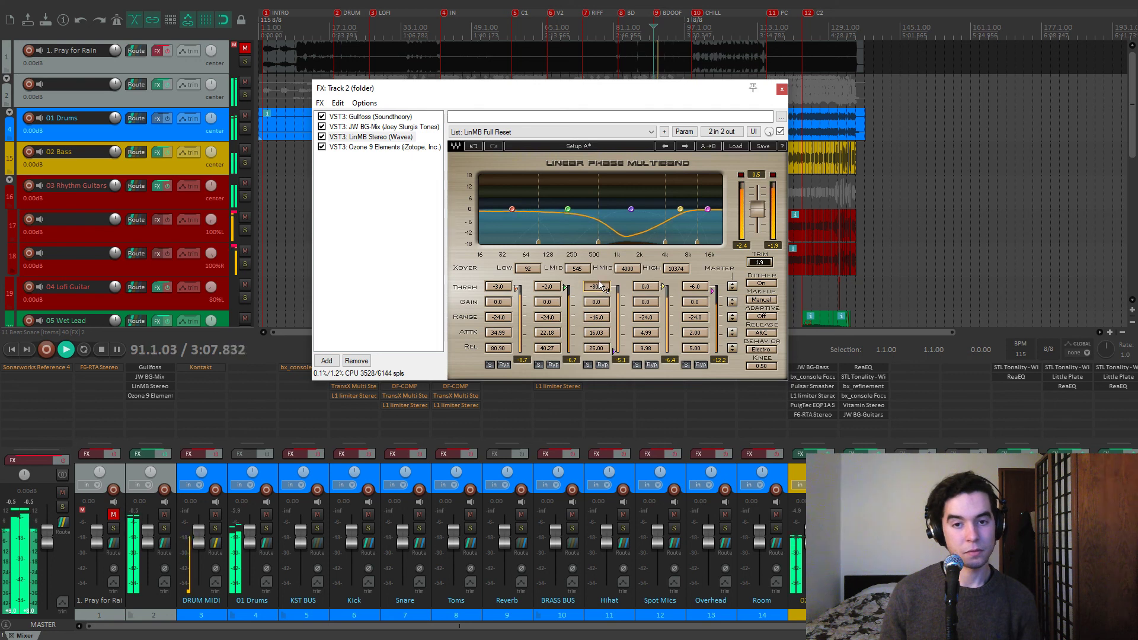
left_click_drag(600, 290, 600, 243)
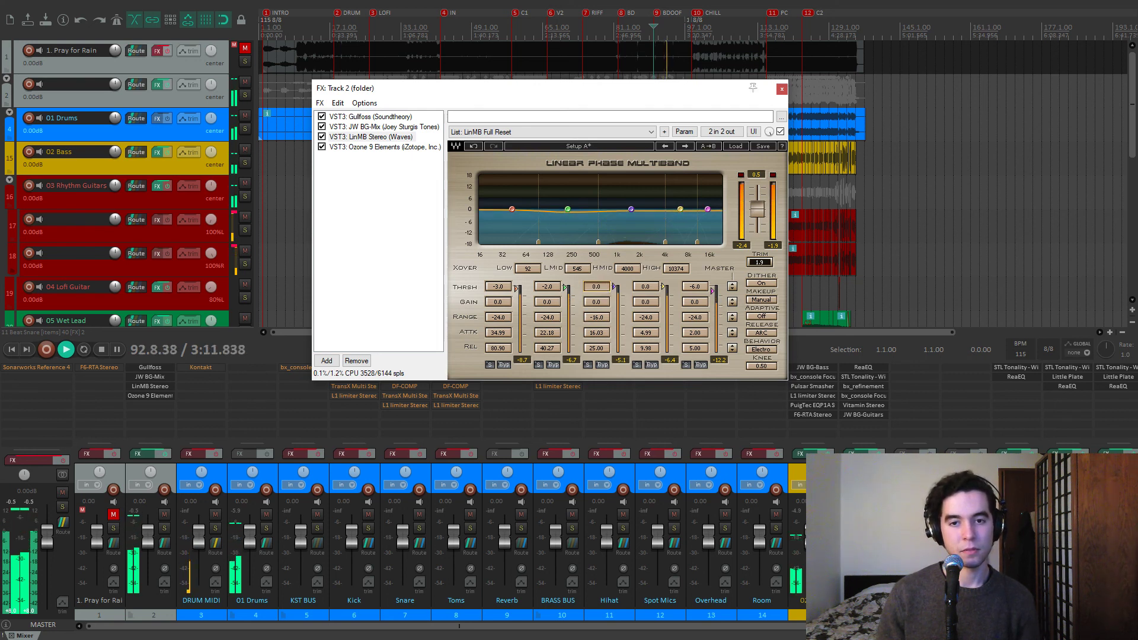
key("space")
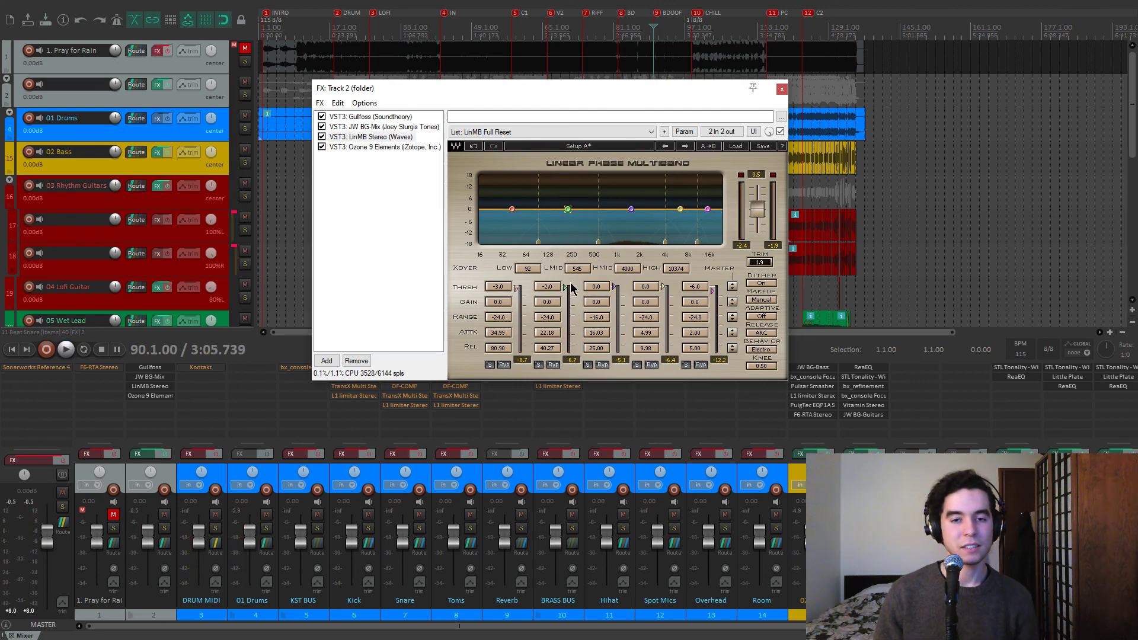
Step: Try LinMB's second band with its threshold lowered to -80.0 during playback, and return the threshold to -2.0
key("space")
left_click_drag(557, 291, 557, 337)
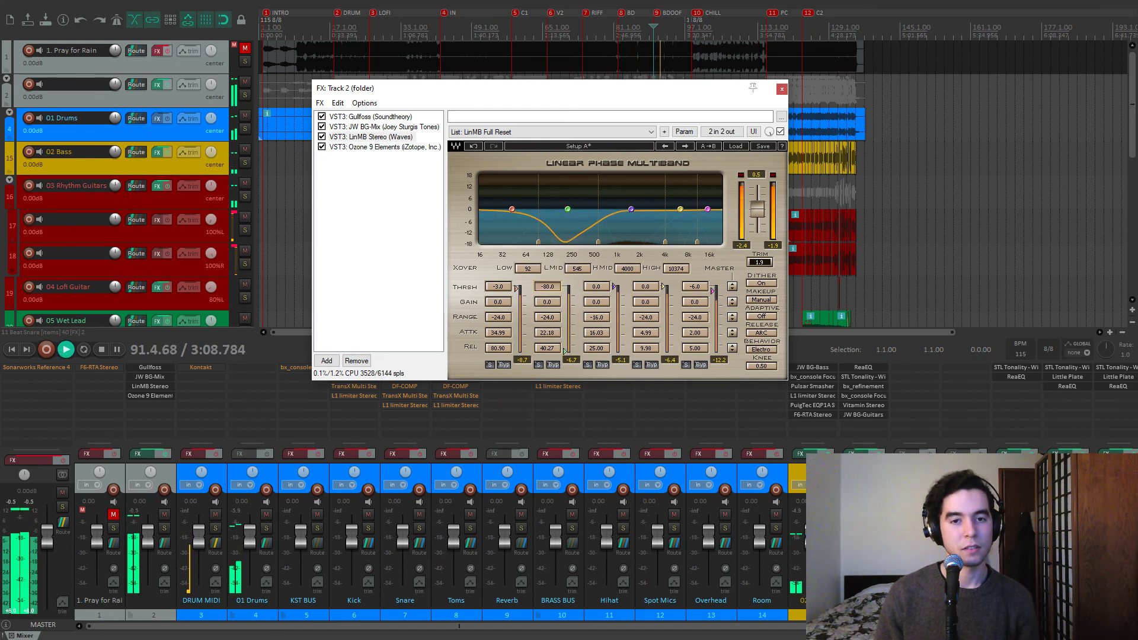
left_click_drag(565, 352, 565, 288)
key("space")
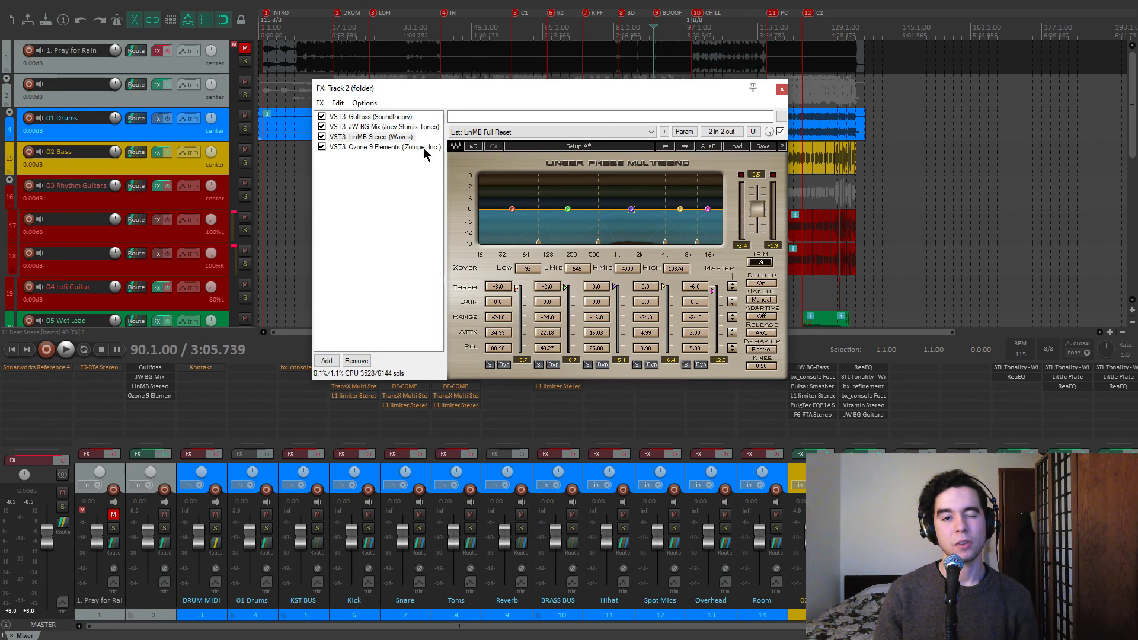
Step: Show Ozone 9 Elements on the track 2 folder and audition its Maximizer limiting from bar 90
left_click(403, 148)
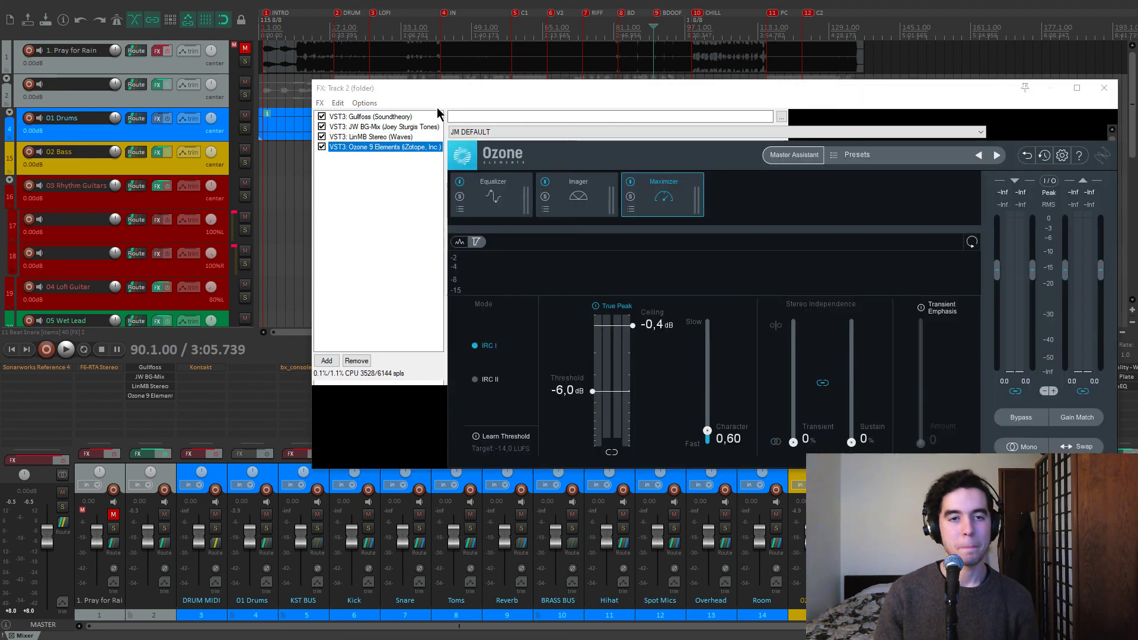
left_click_drag(494, 86, 433, 78)
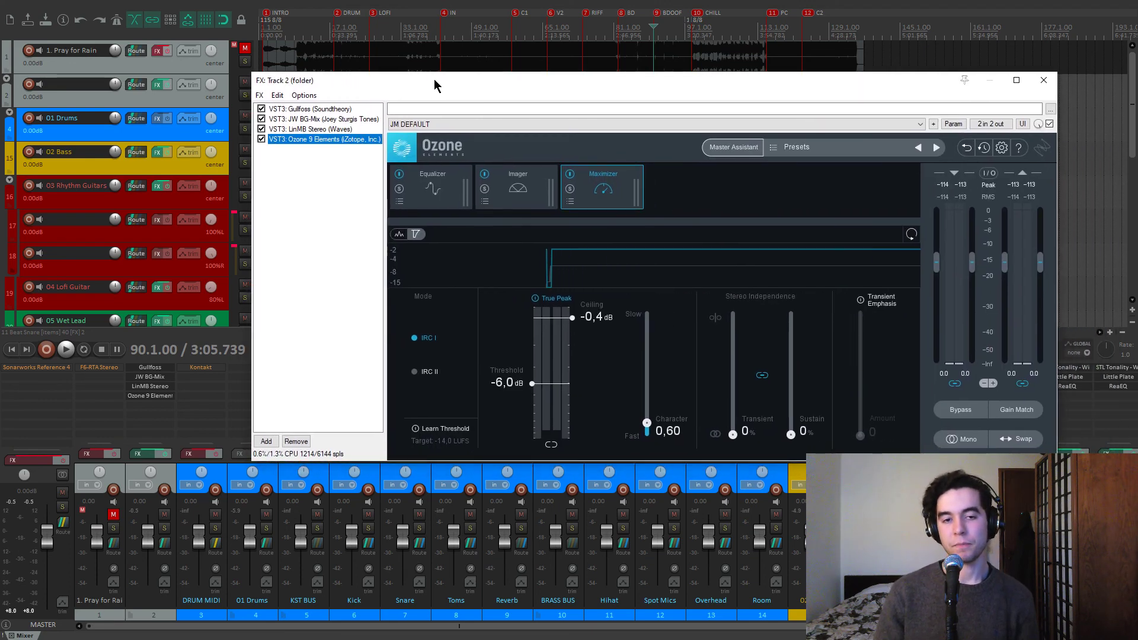
left_click_drag(606, 86, 622, 93)
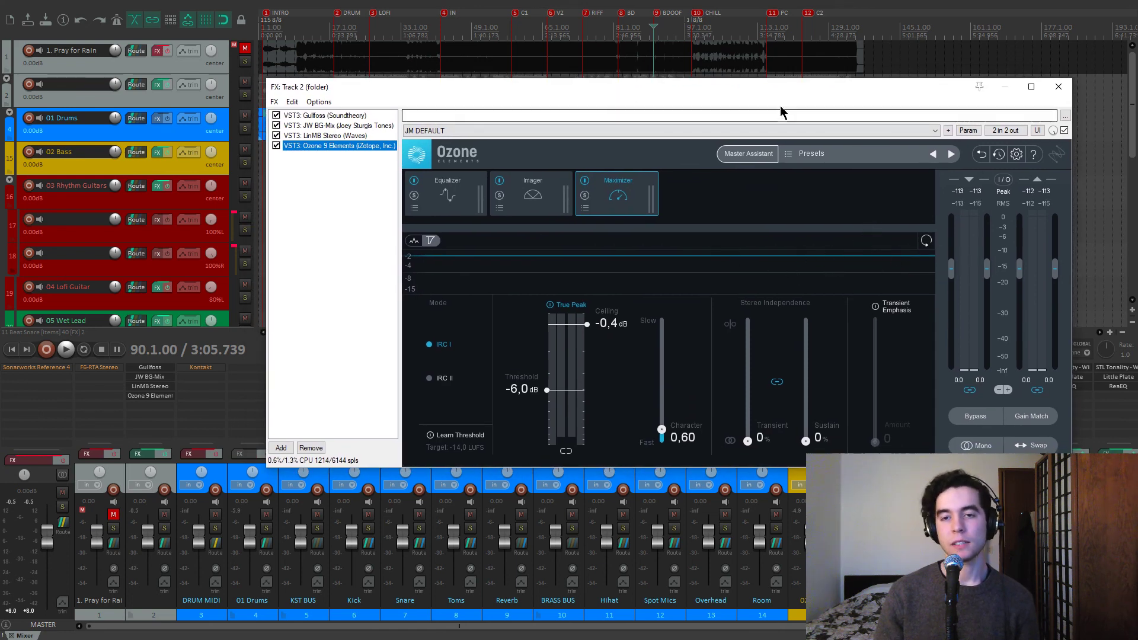
left_click_drag(792, 87, 800, 86)
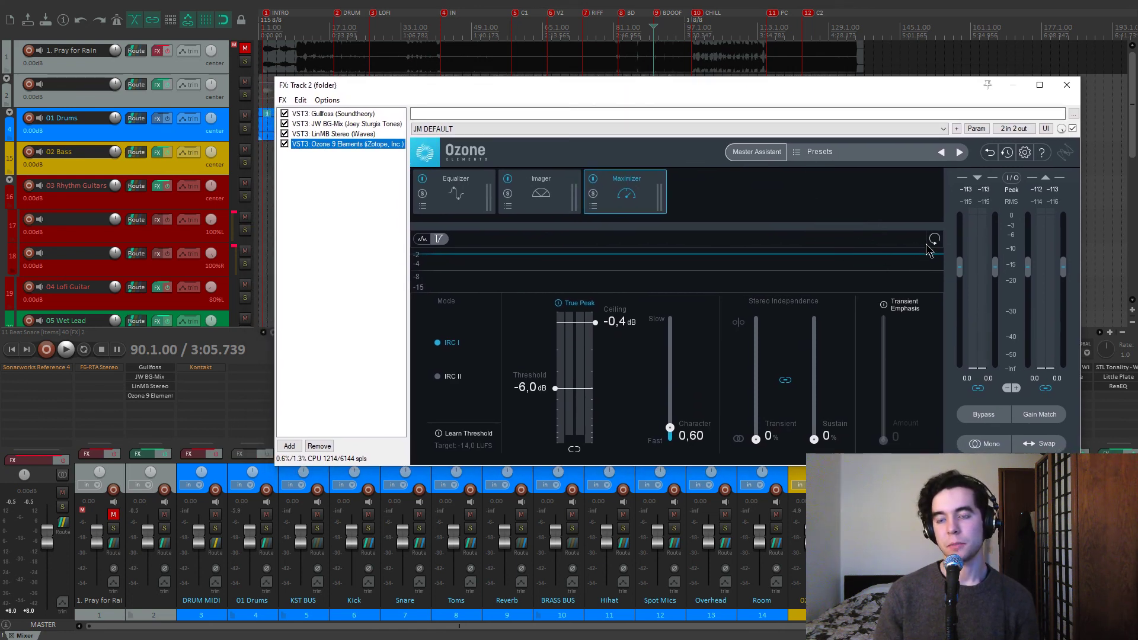
key("space")
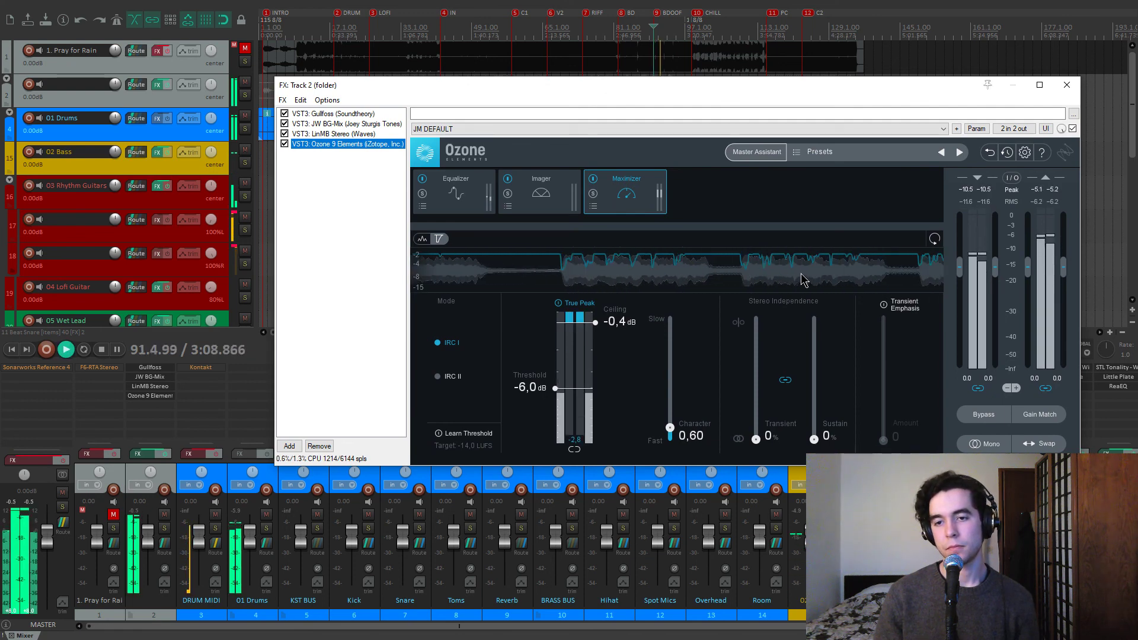
key("space")
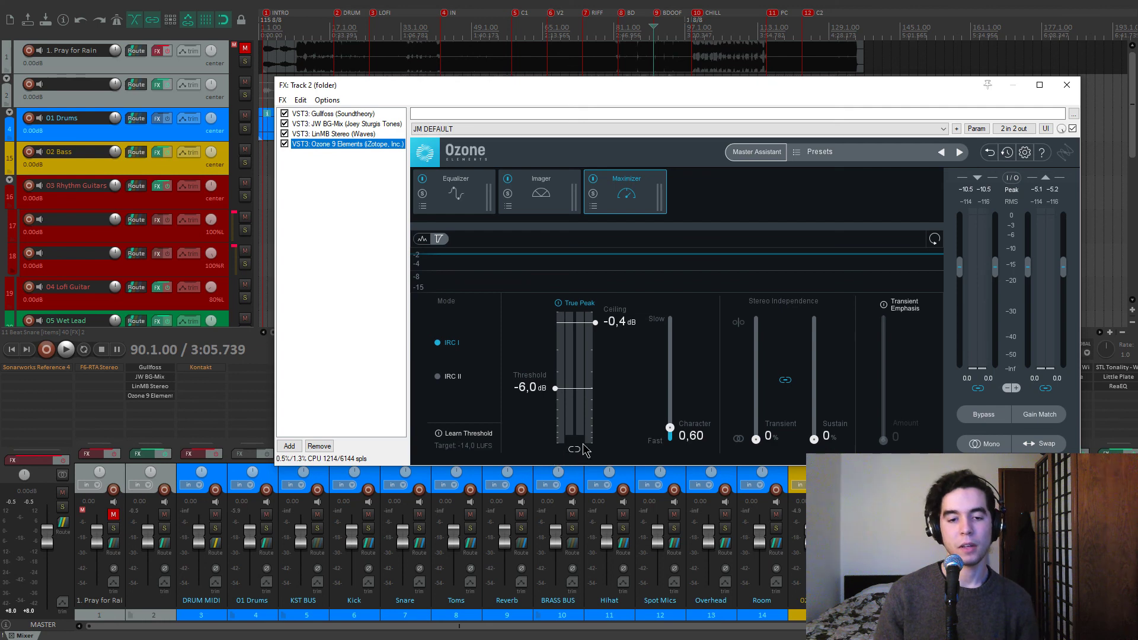
key("space")
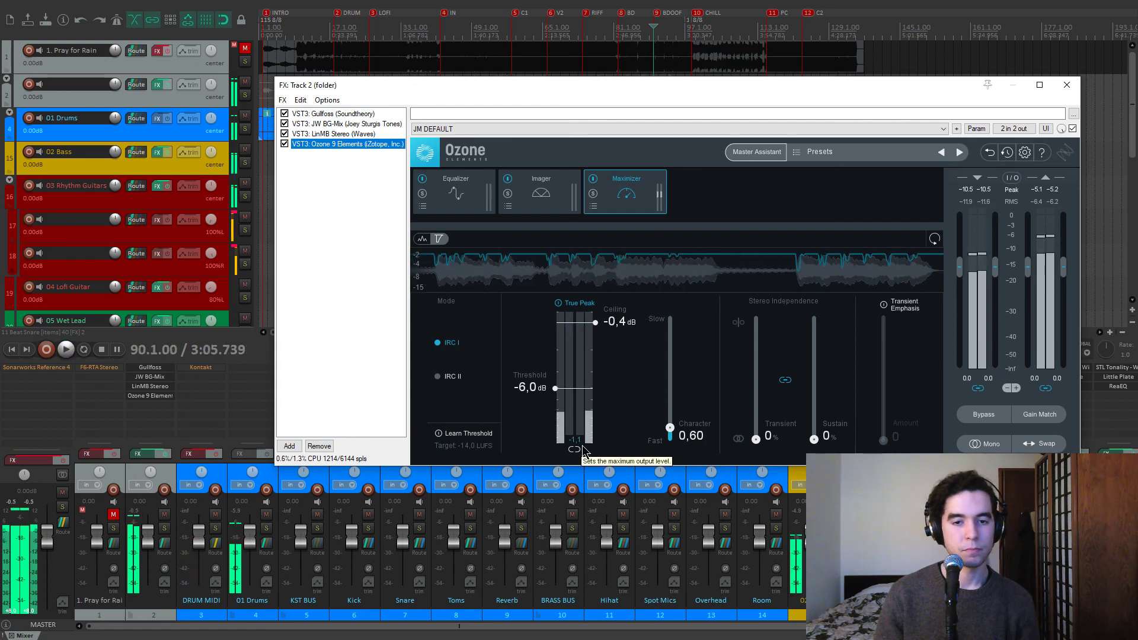
key("space")
Step: Close the track 2 folder's effects window and select the 03 Rhythm Guitars track
left_click_drag(648, 93, 650, 96)
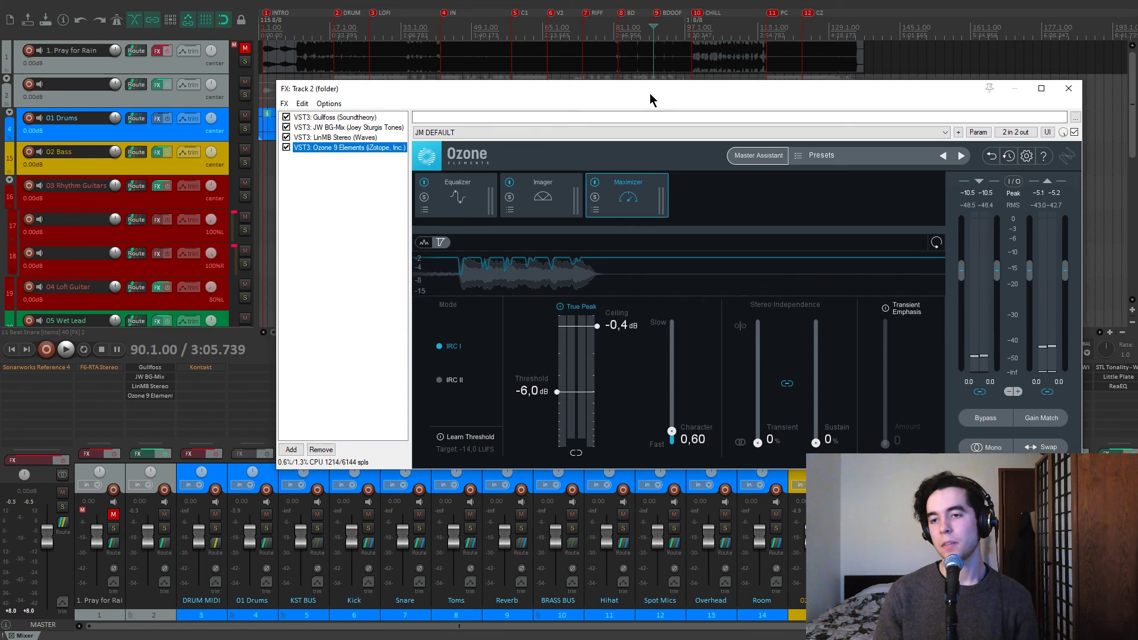
left_click(1068, 88)
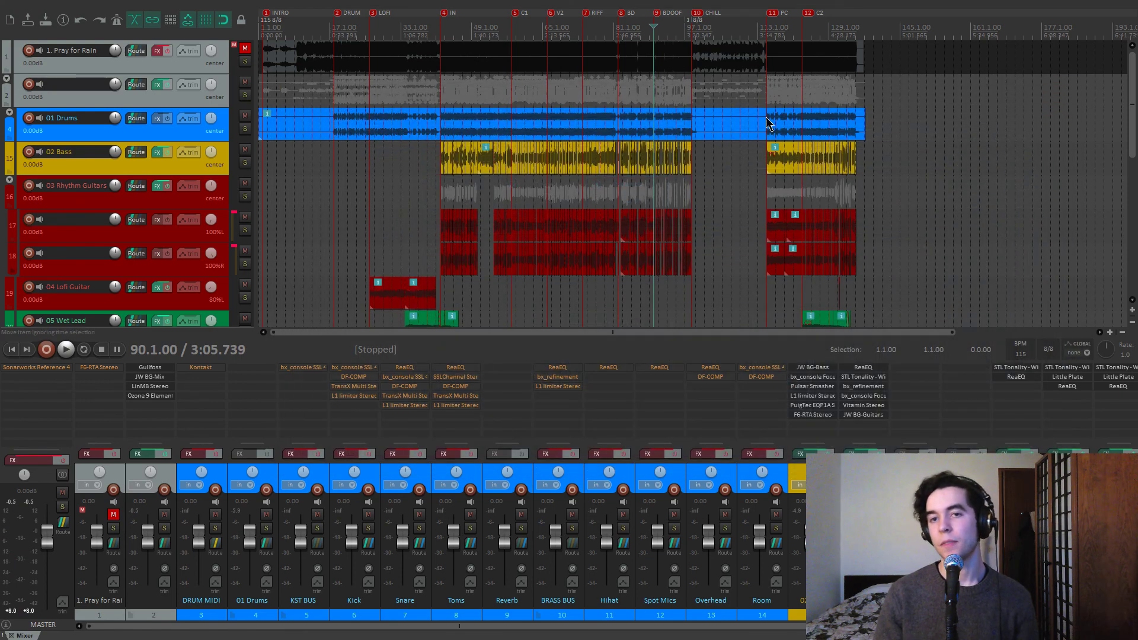
scroll(712, 115, "up", 2)
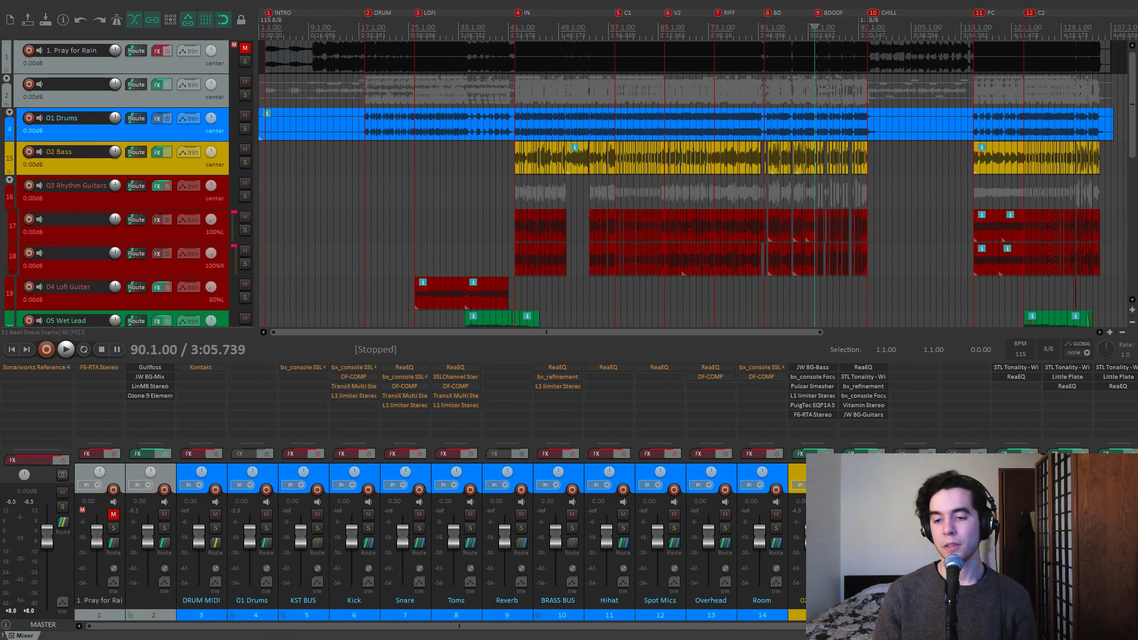
left_click(95, 233)
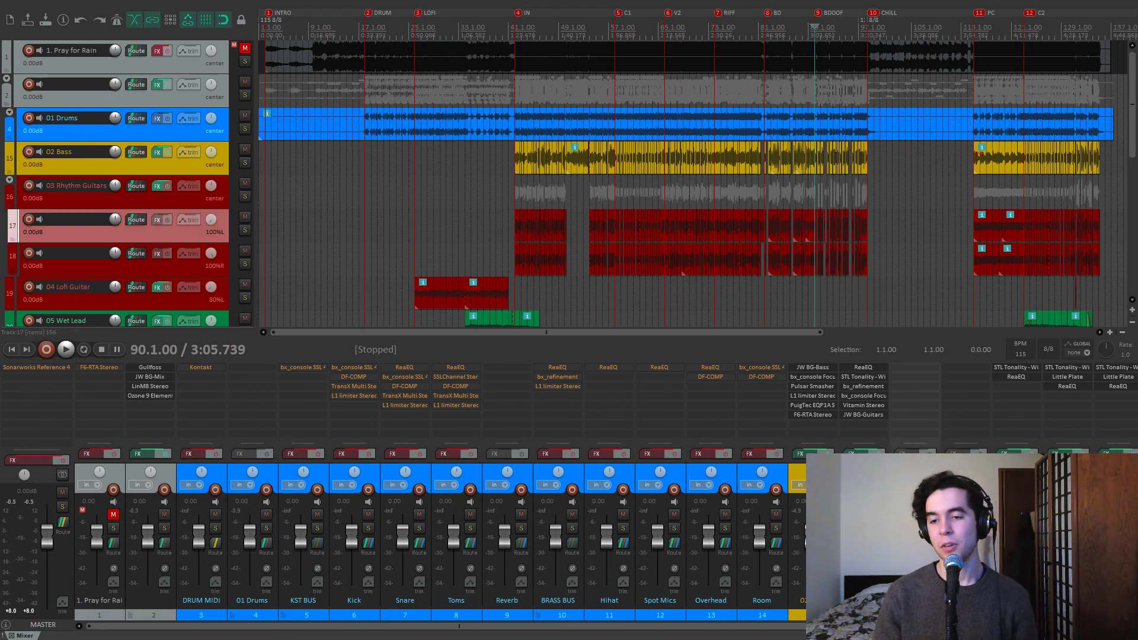
left_click(95, 199)
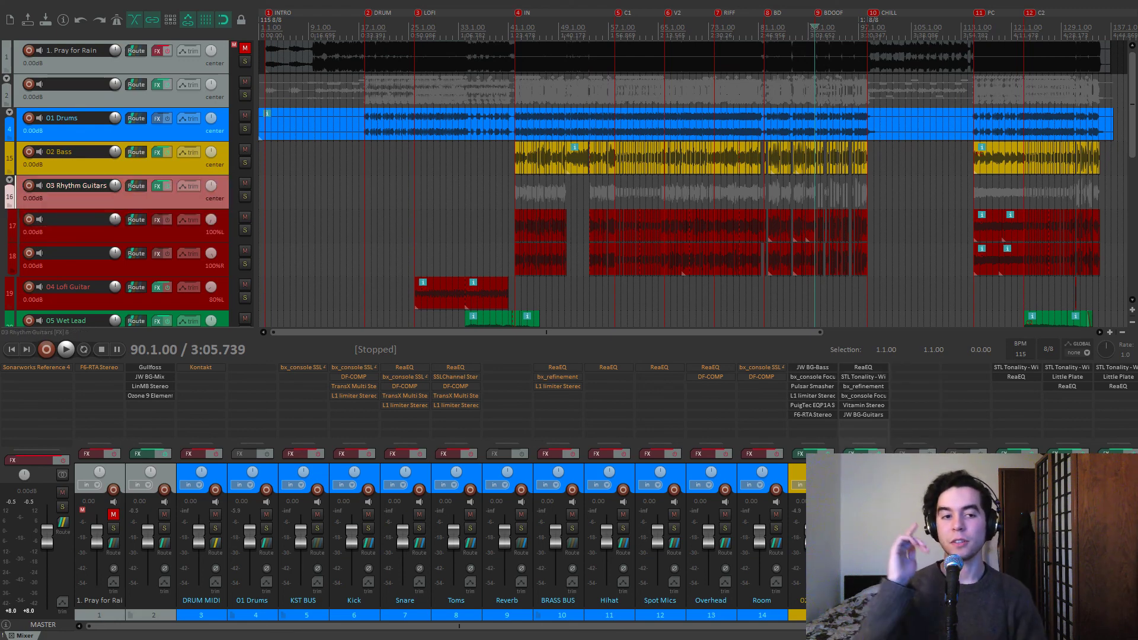